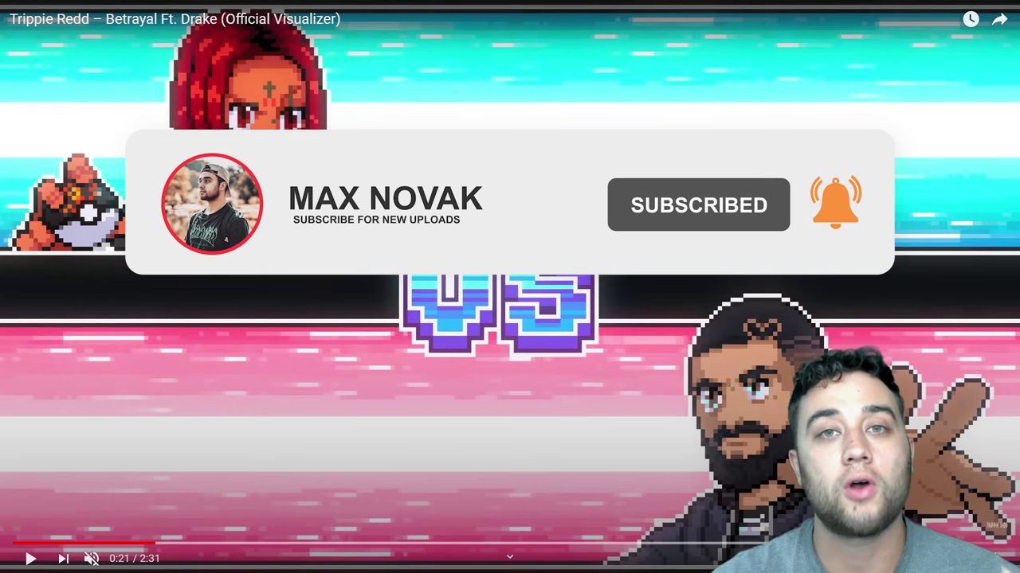
Leave full-screen playback and examine the pixel-art scenes in the Trippie Redd "Betrayal" visualizer, skipping ahead to about 0:46
key(Escape)
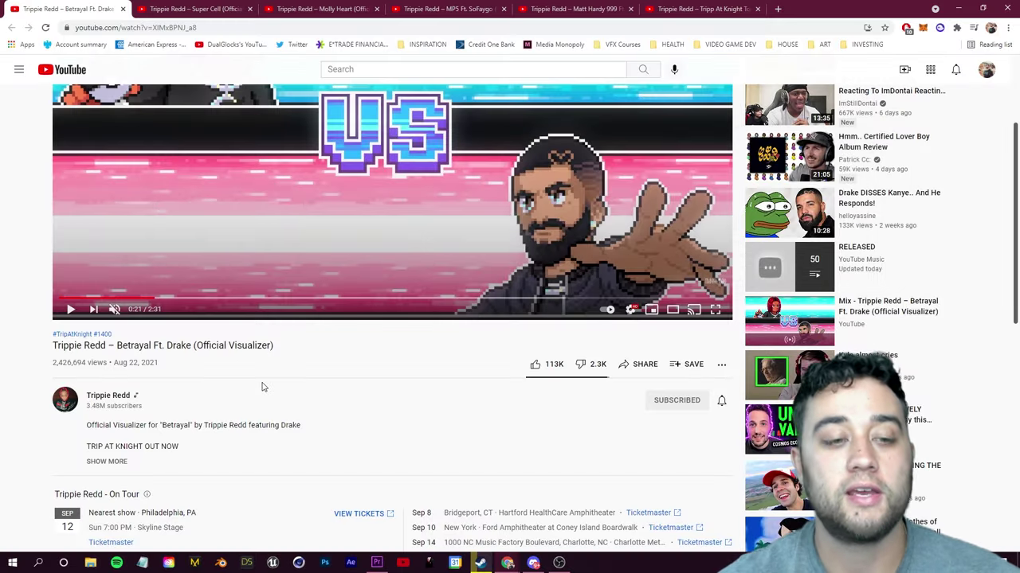
scroll(263, 386, up, 3)
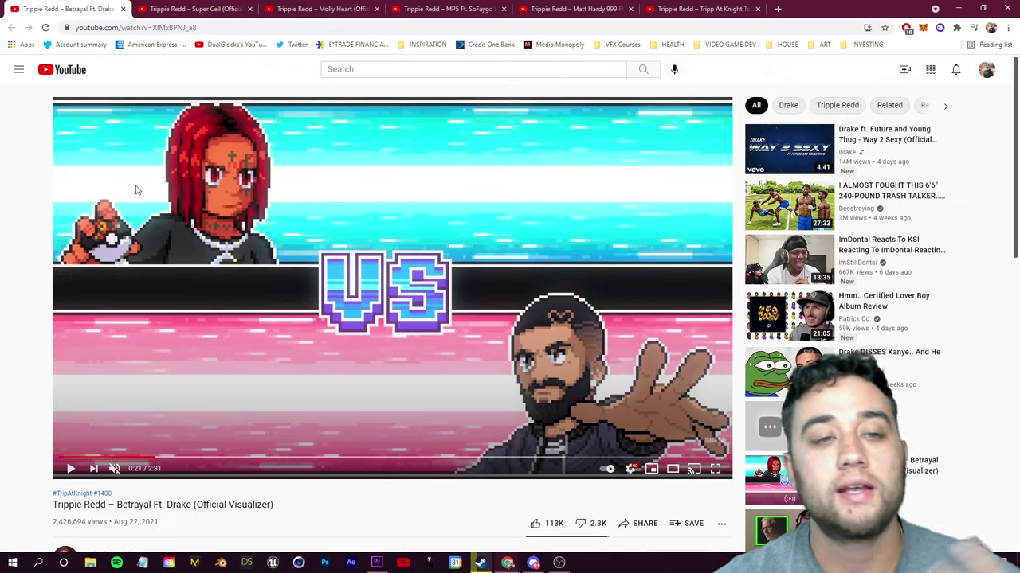
click(183, 8)
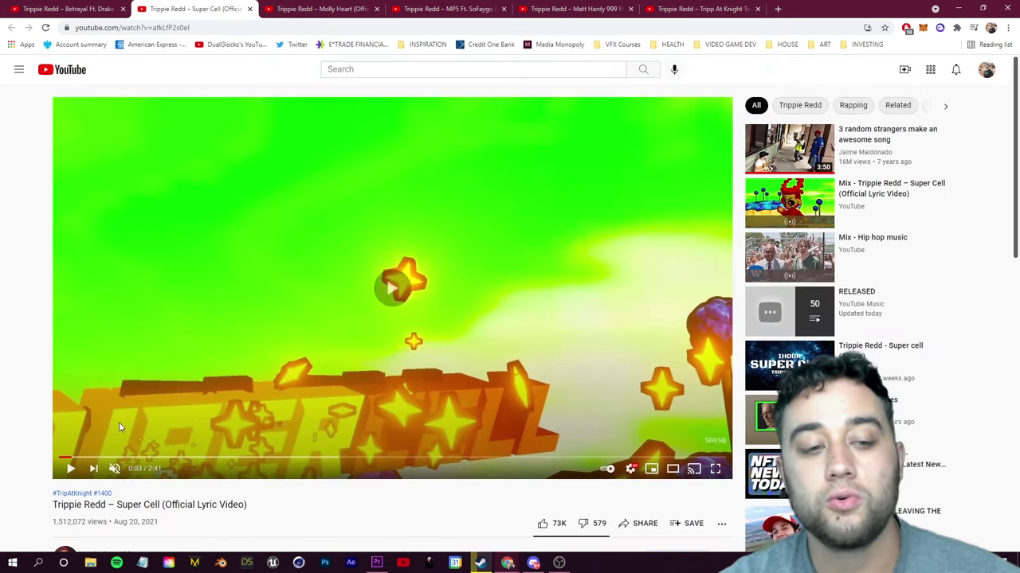
key(ctrl+shift+Tab)
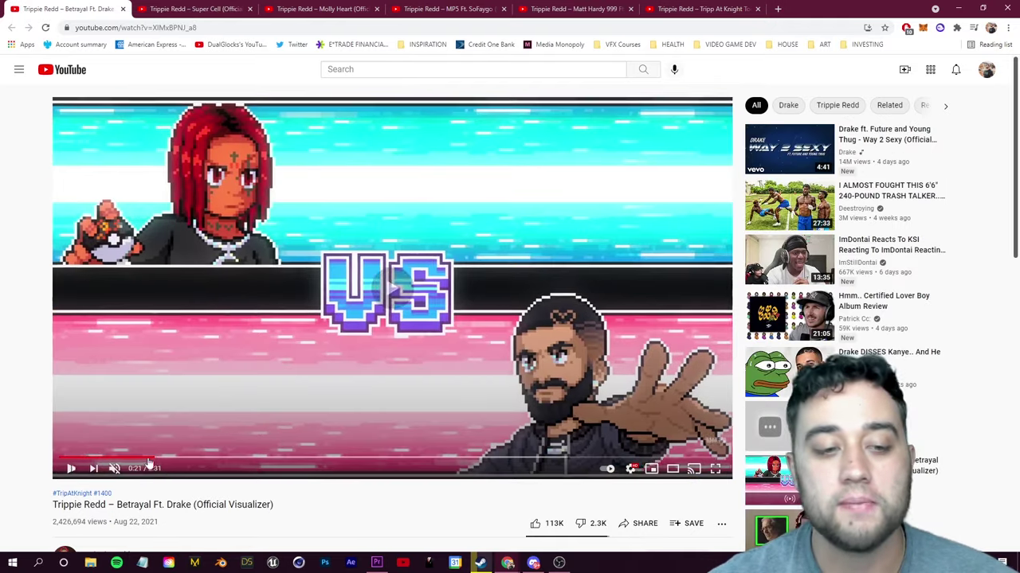
click(118, 464)
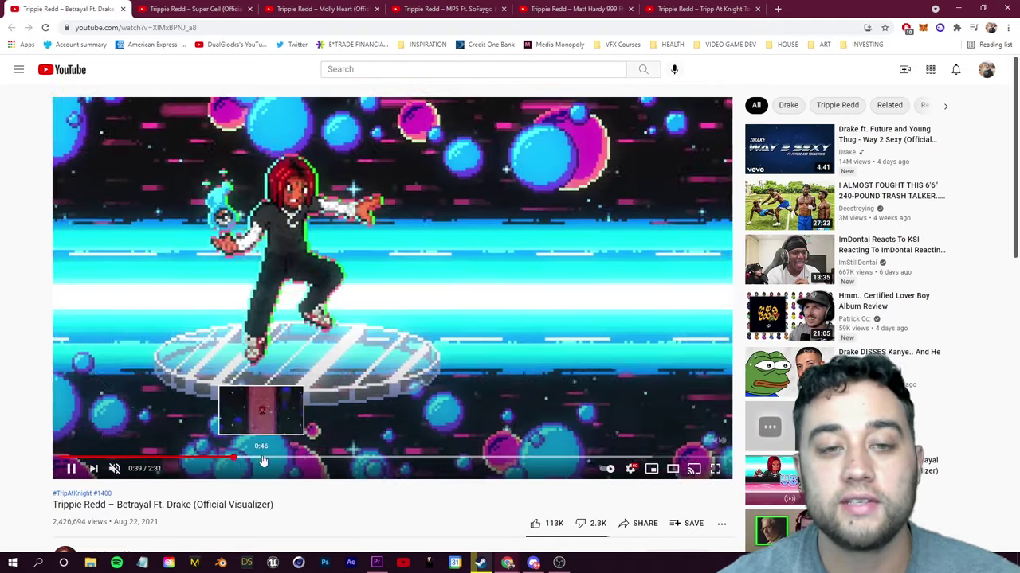
click(263, 460)
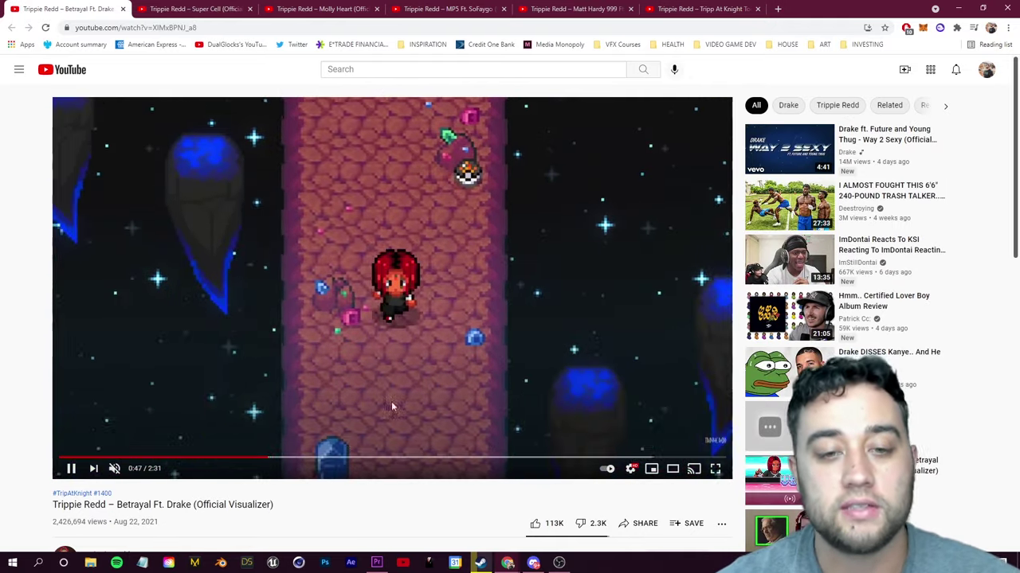
Look through the animation styles of the Super Cell, Molly Heart, MP5 and Matt Hardy 999 videos
key(ctrl+Tab)
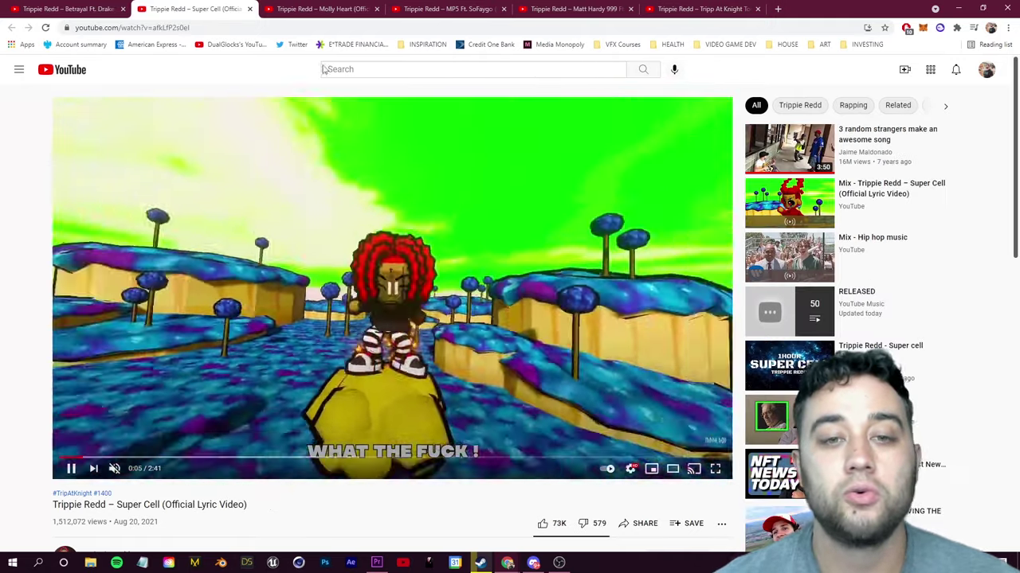
key(ctrl+Tab)
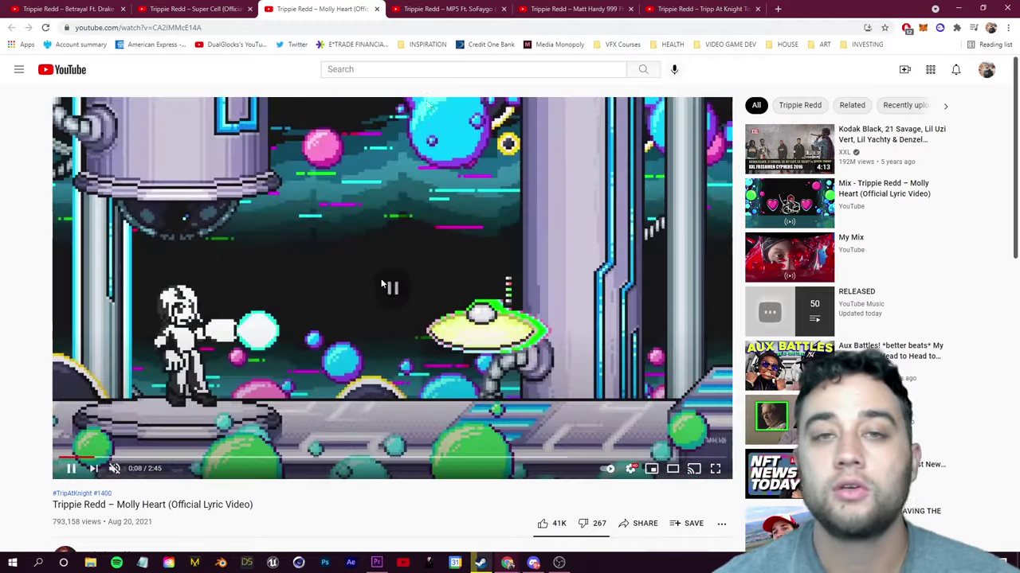
click(420, 7)
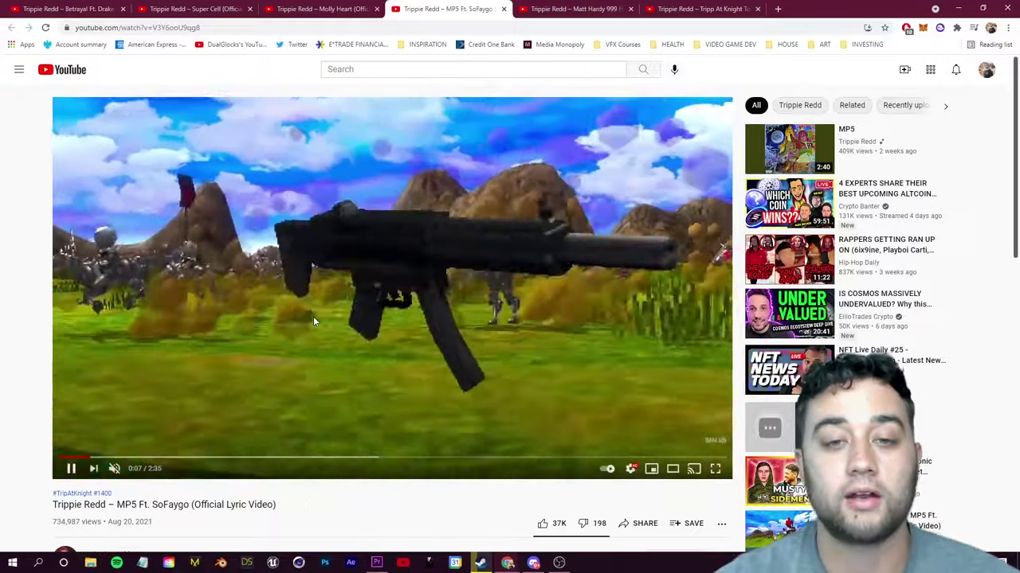
key(ctrl+Tab)
click(173, 422)
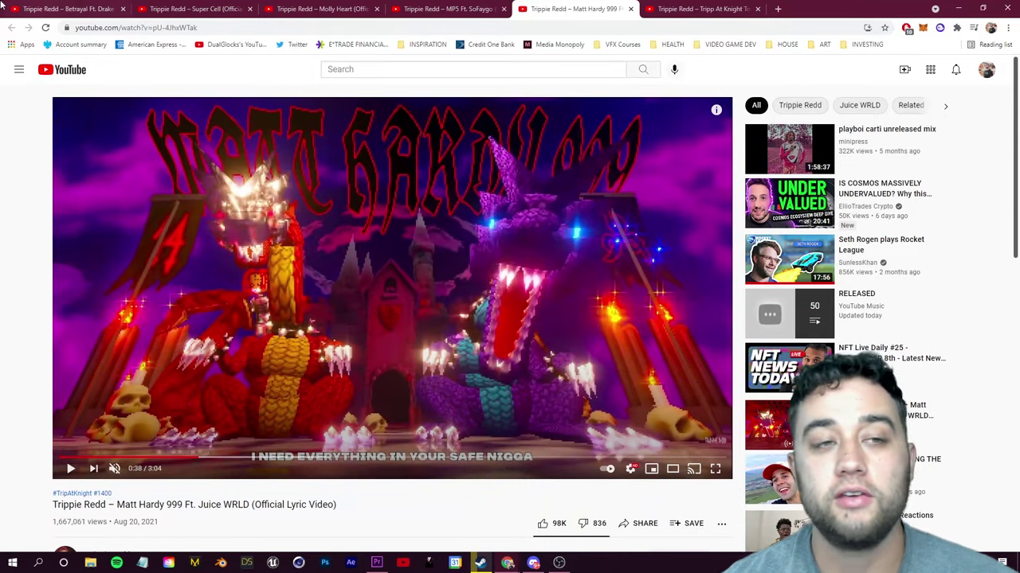
Return to the "Betrayal" visualizer and examine its versus screen and walking-character scene
click(34, 6)
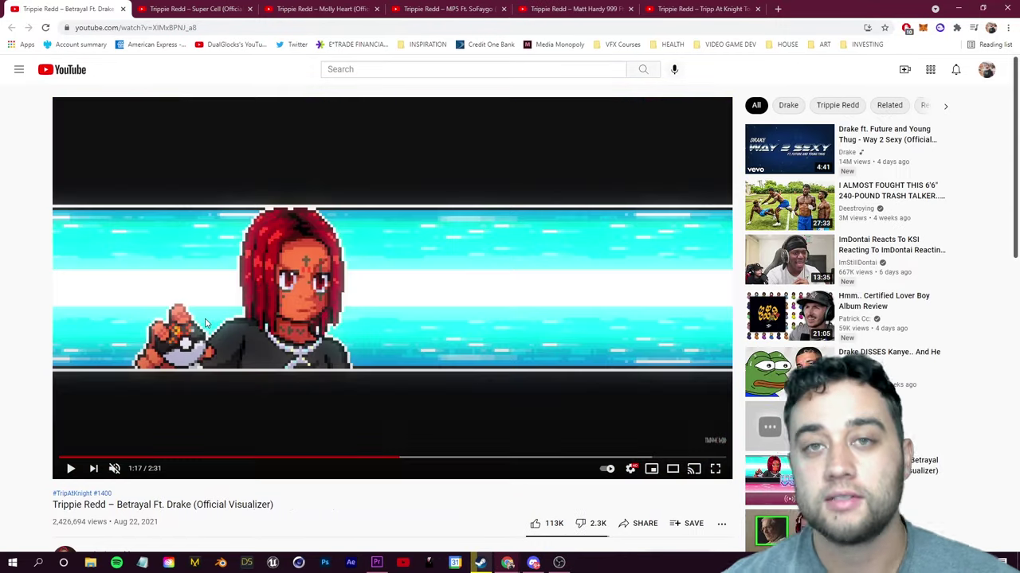
click(349, 417)
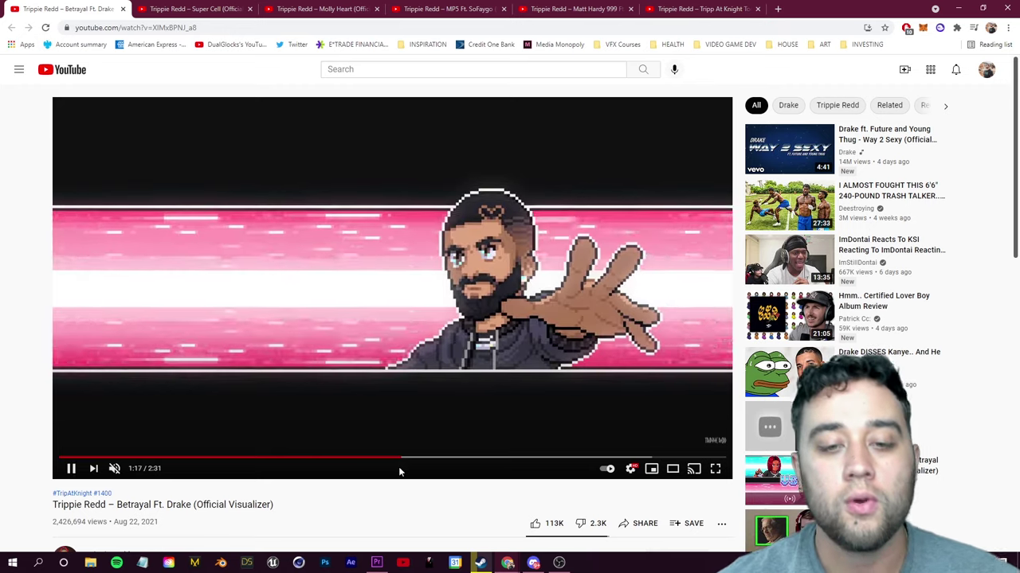
click(439, 404)
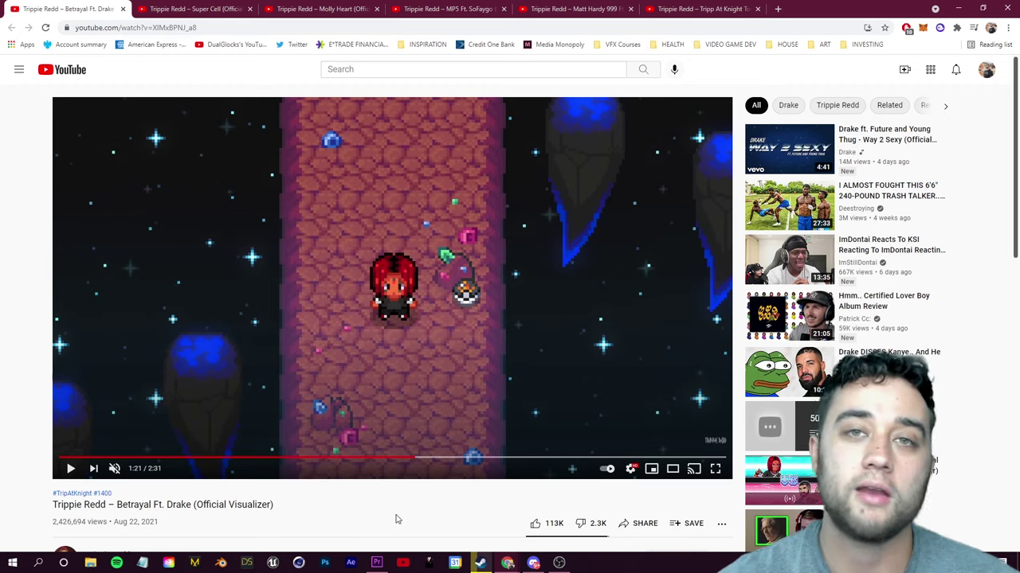
click(180, 459)
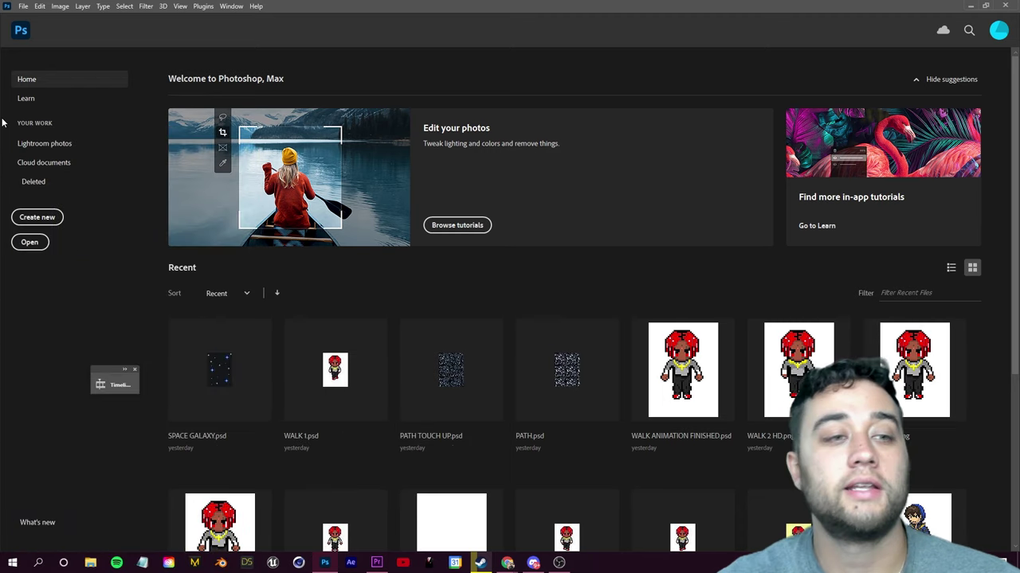
Create a new 47 x 64 px Photoshop document at 72 pixels/inch in RGB Color with a white background
click(49, 219)
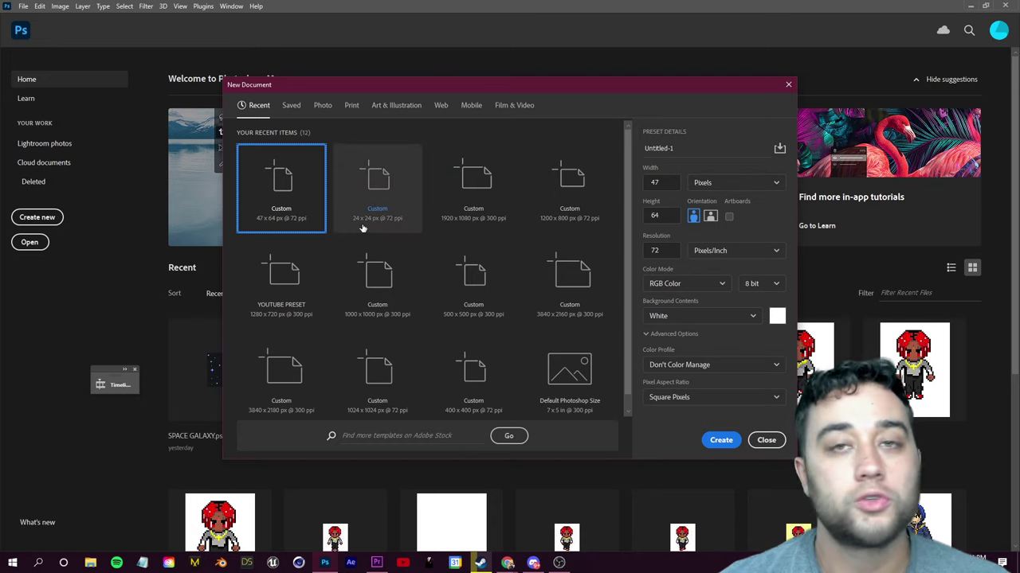
click(721, 440)
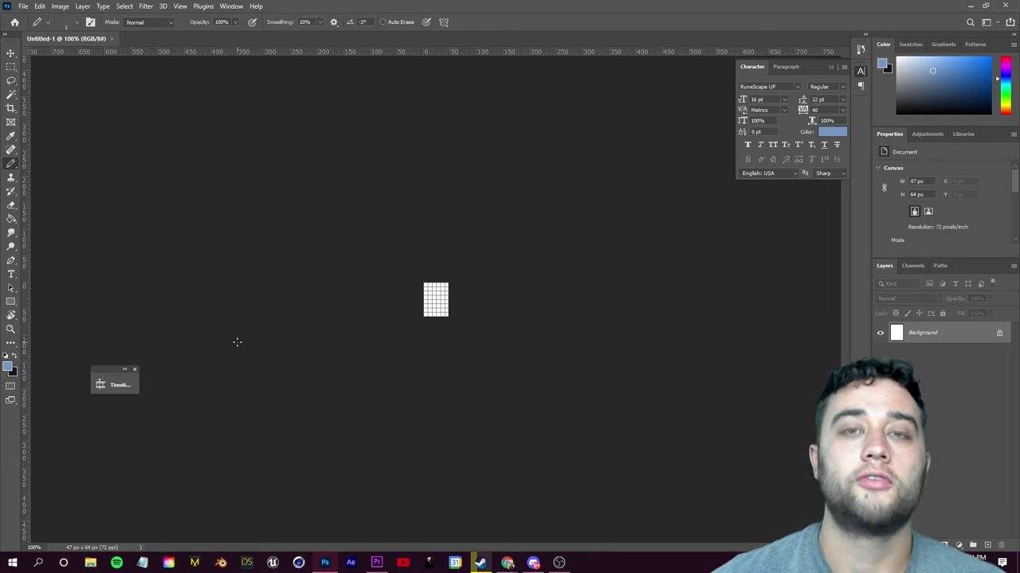
scroll(380, 347, up, 3)
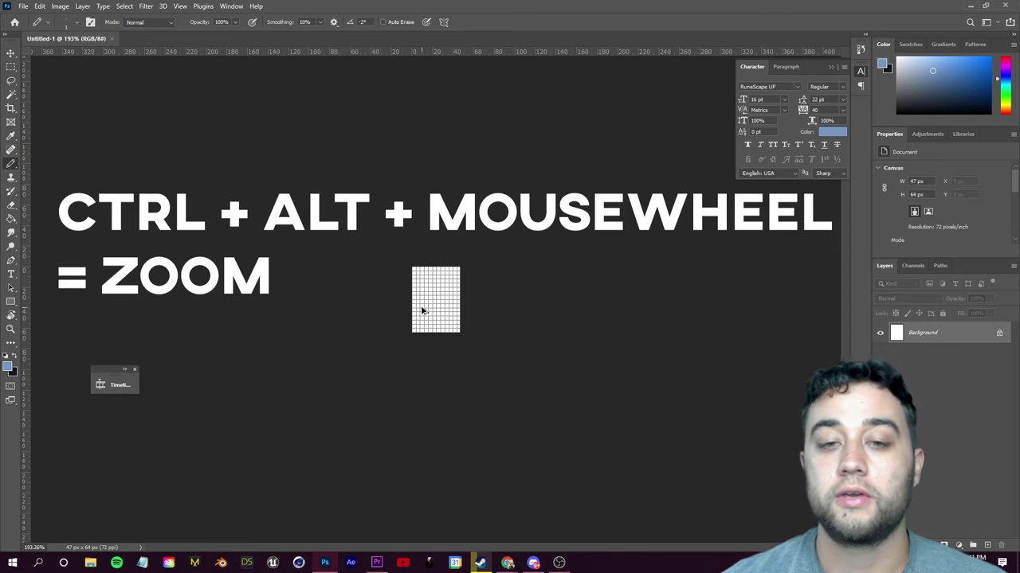
scroll(422, 311, up, 10)
scroll(422, 311, down, 2)
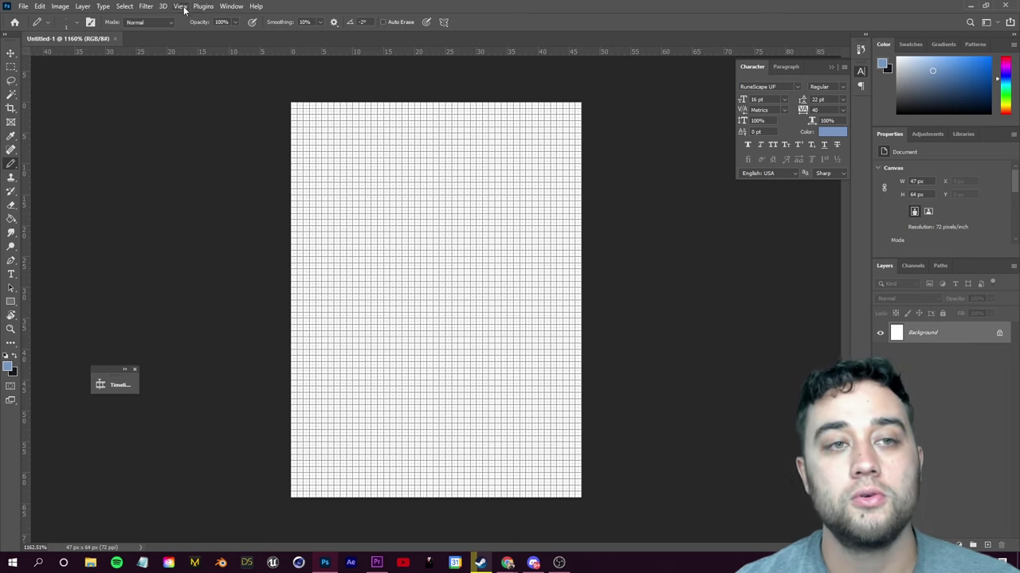
click(181, 7)
mouse_move(221, 230)
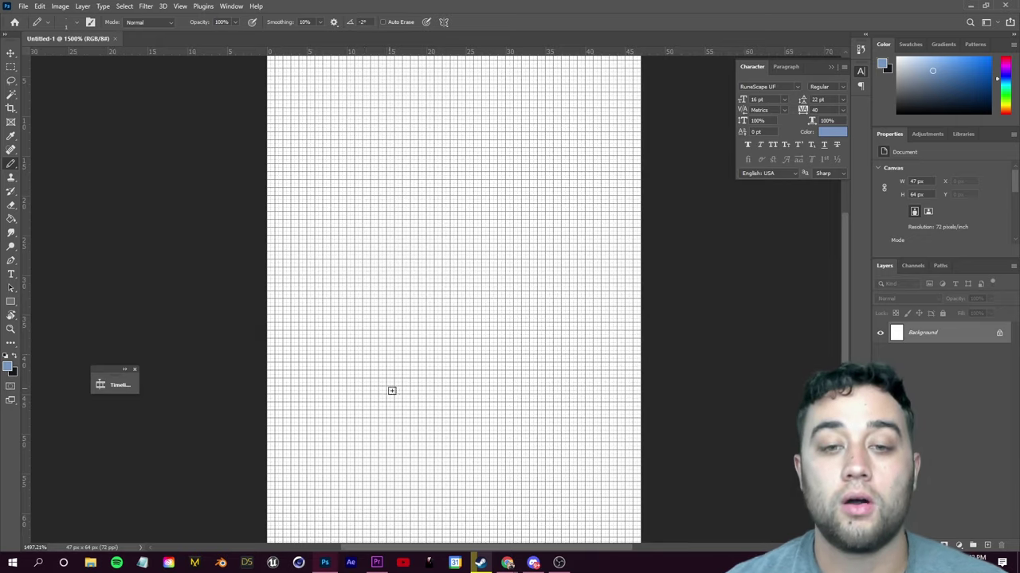
scroll(391, 390, up, 2)
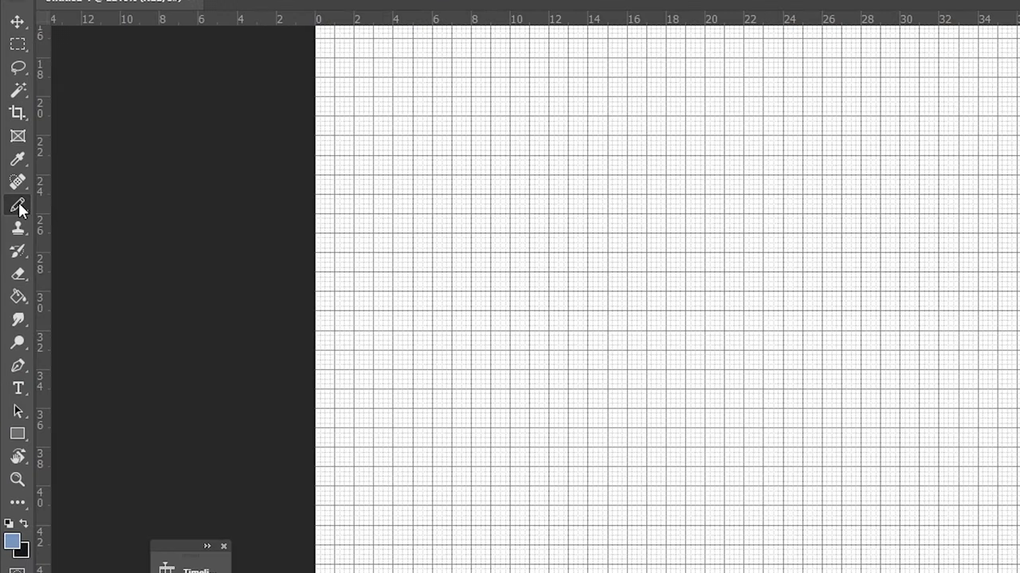
Switch to the Brush Tool and back to the Pencil Tool
right_click(19, 208)
click(80, 203)
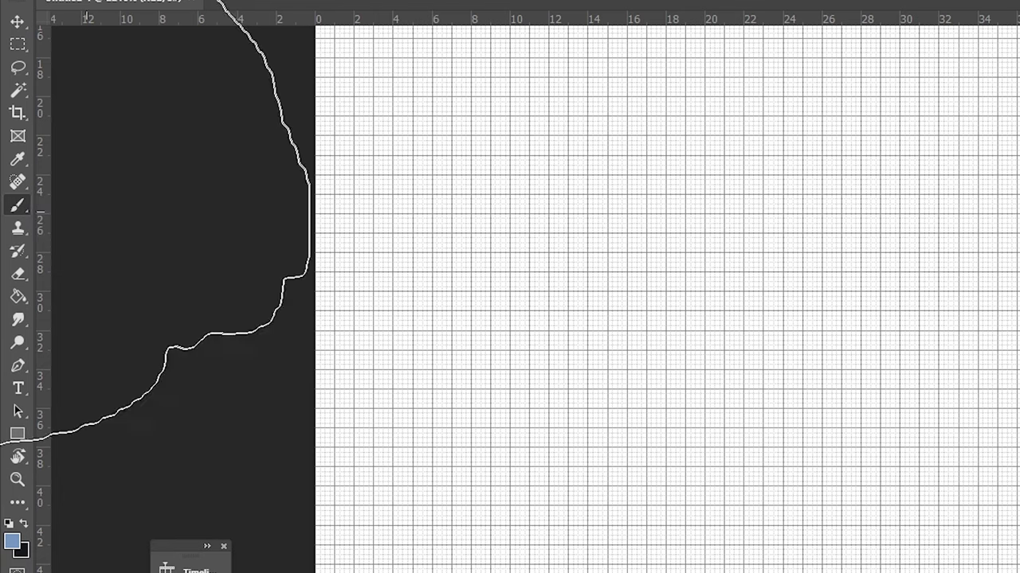
right_click(18, 209)
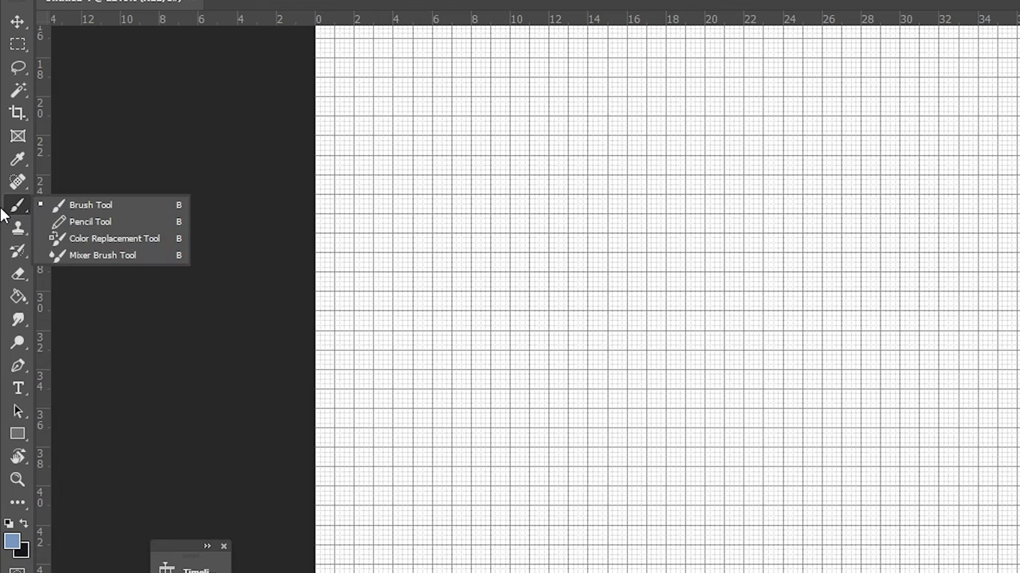
click(100, 224)
Swap the foreground and background colors and confirm the dark #15181b as the foreground color
click(25, 526)
key(i)
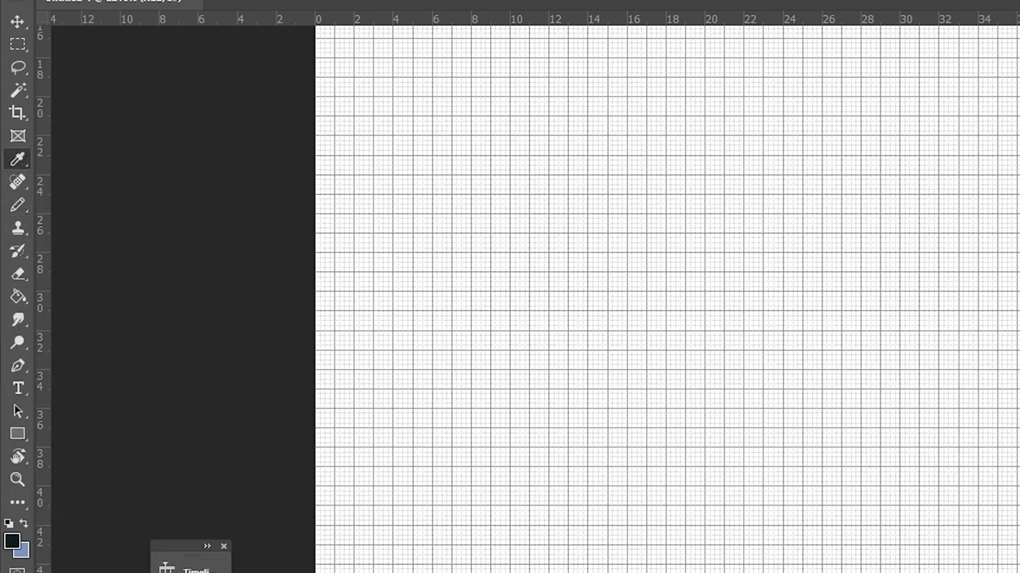
click(12, 541)
drag(758, 102, 468, 93)
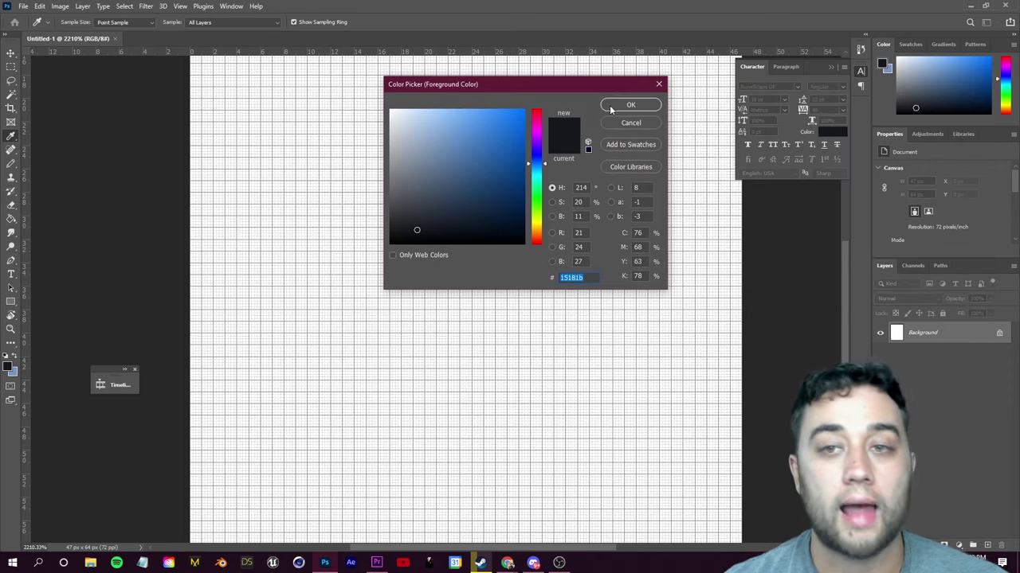
click(611, 106)
Draw a rising diagonal line of single dark pixels on the background layer with the Pencil tool, undoing misplaced pixels
key(b)
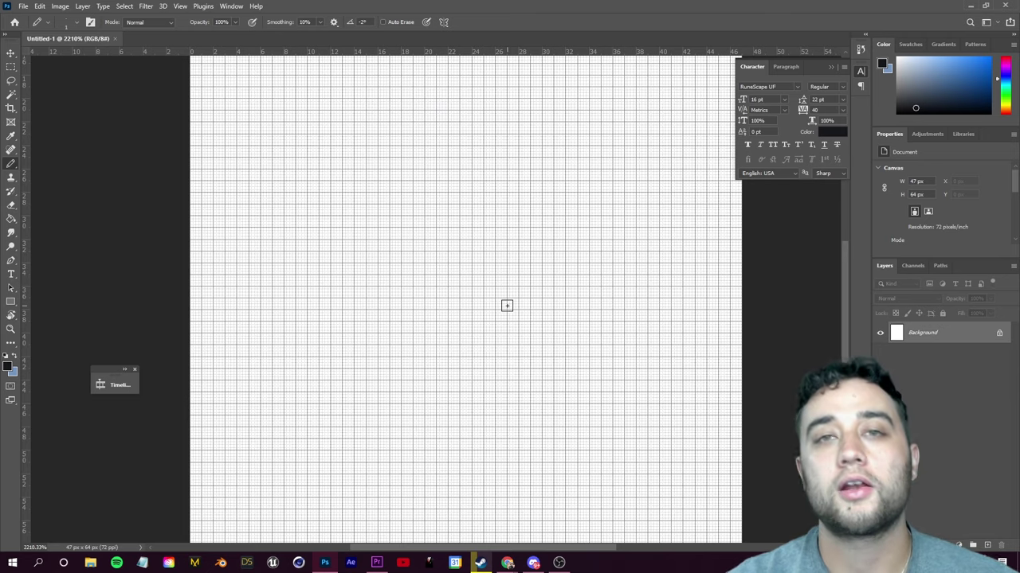
scroll(407, 289, up, 2)
click(396, 289)
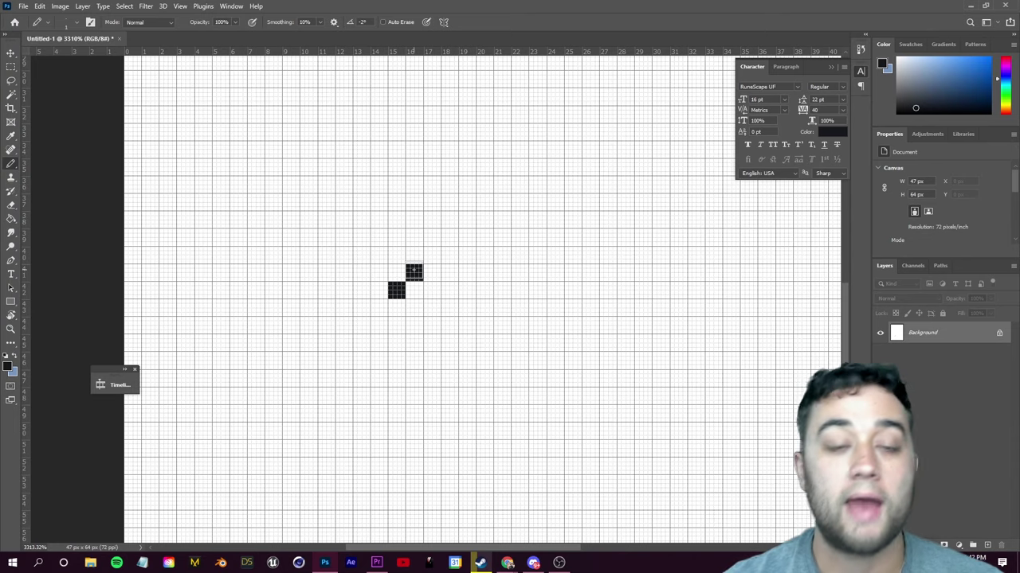
click(432, 255)
click(433, 238)
key(ctrl+z)
click(450, 237)
click(484, 221)
key(ctrl+z)
click(469, 221)
click(485, 204)
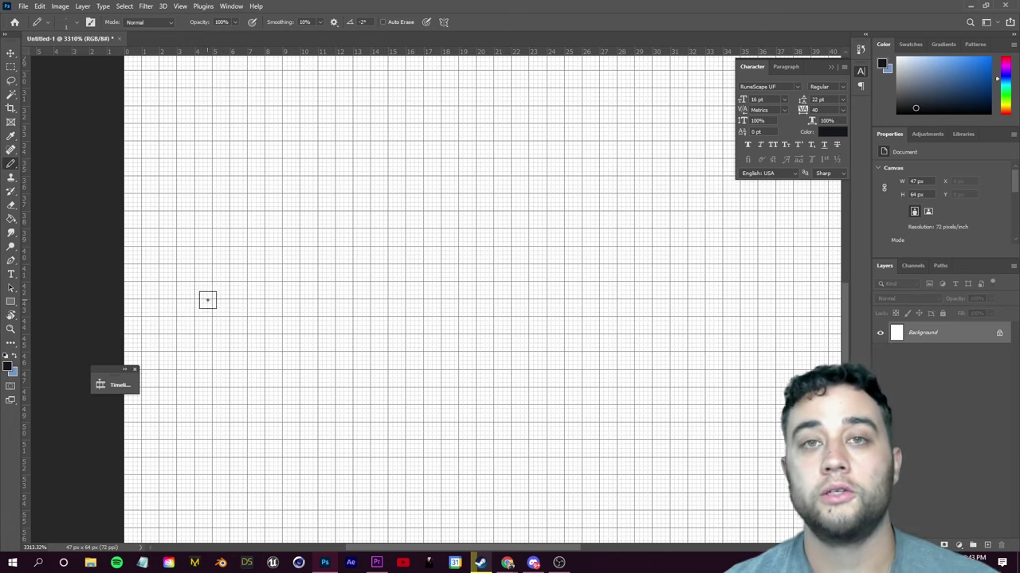
Place three separate dark pixels in a rising diagonal on the background layer
click(378, 361)
click(413, 307)
click(449, 273)
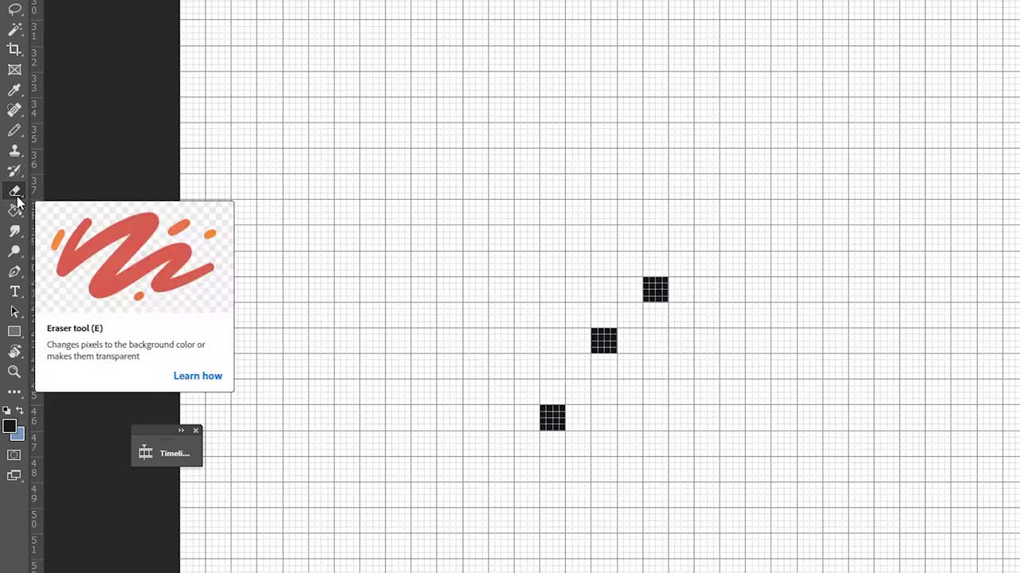
Select the Eraser tool and set its erasing mode to Pencil
click(11, 205)
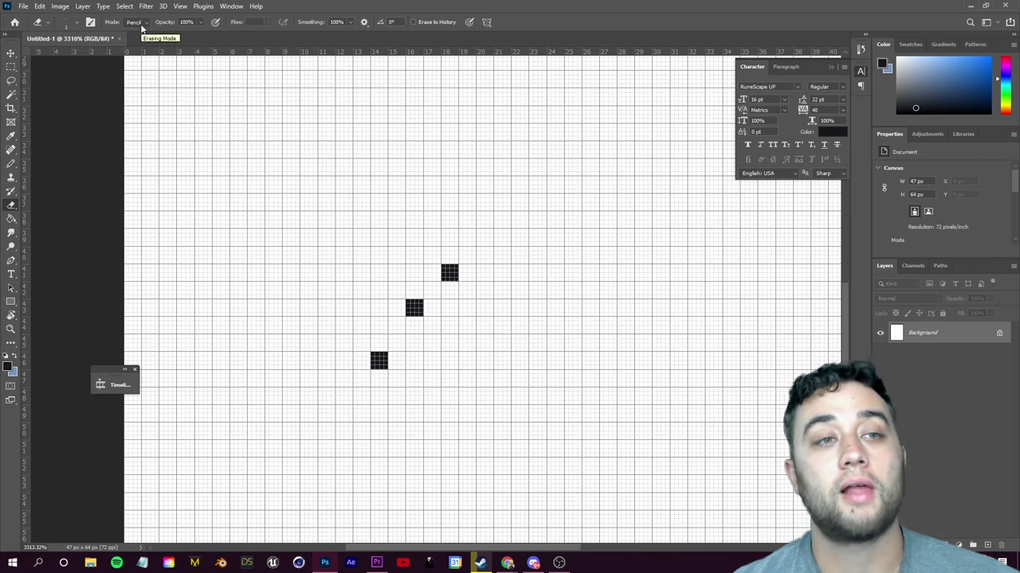
click(135, 22)
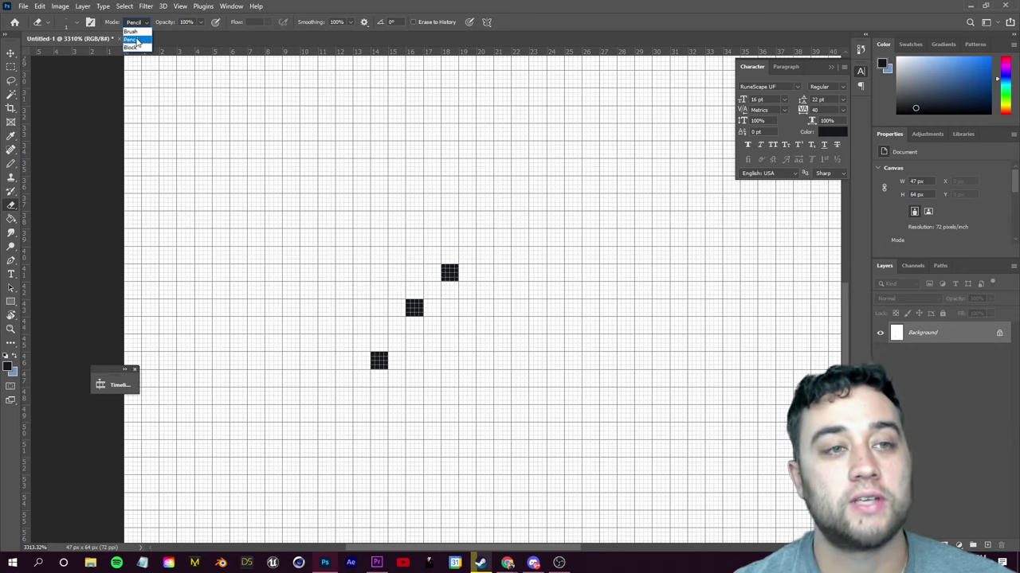
click(133, 40)
Try a short Eraser stroke on the background layer above the three pixels and undo it
alt+scroll(481, 273, down, 2)
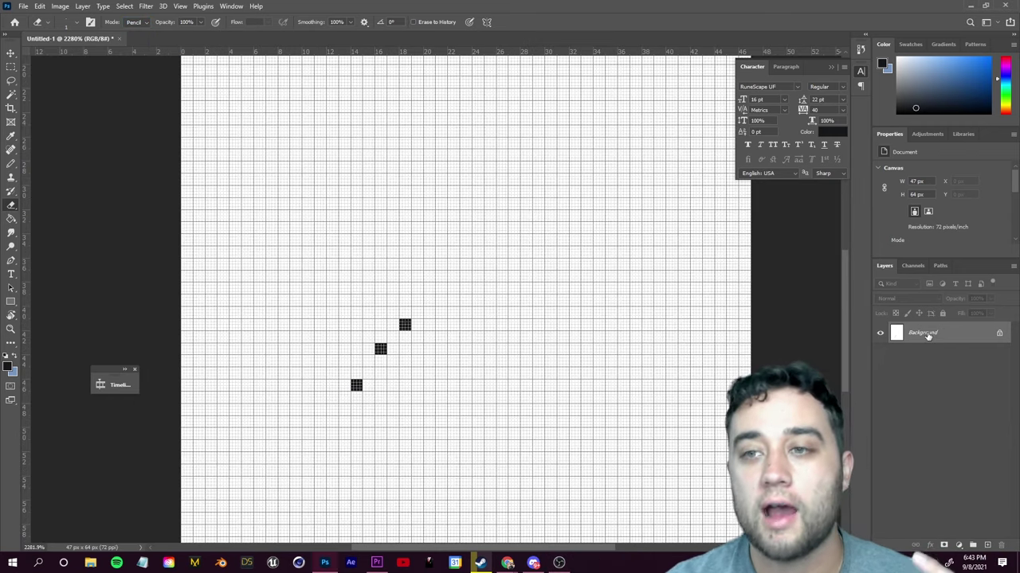
drag(465, 241, 491, 264)
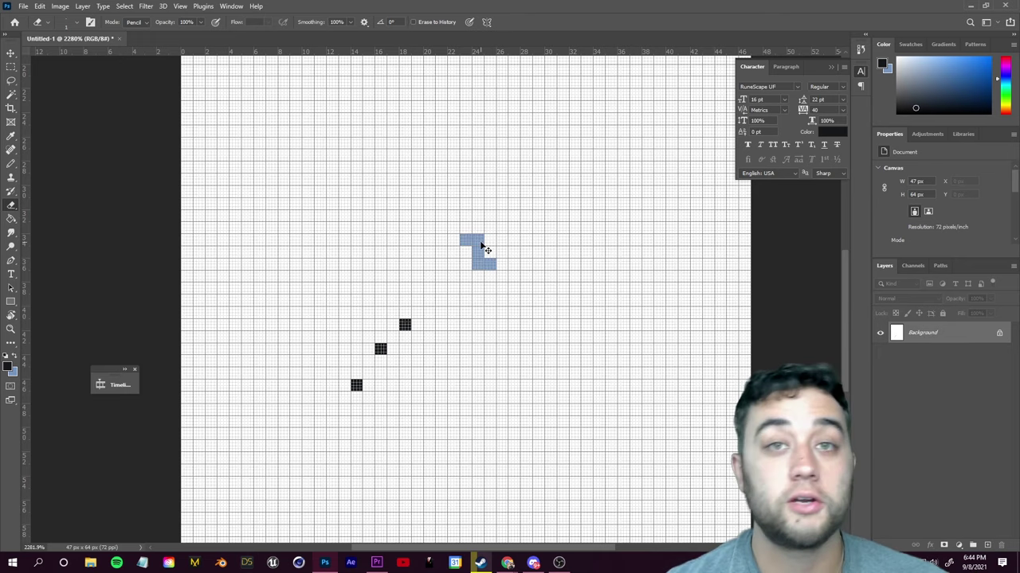
key(ctrl+z)
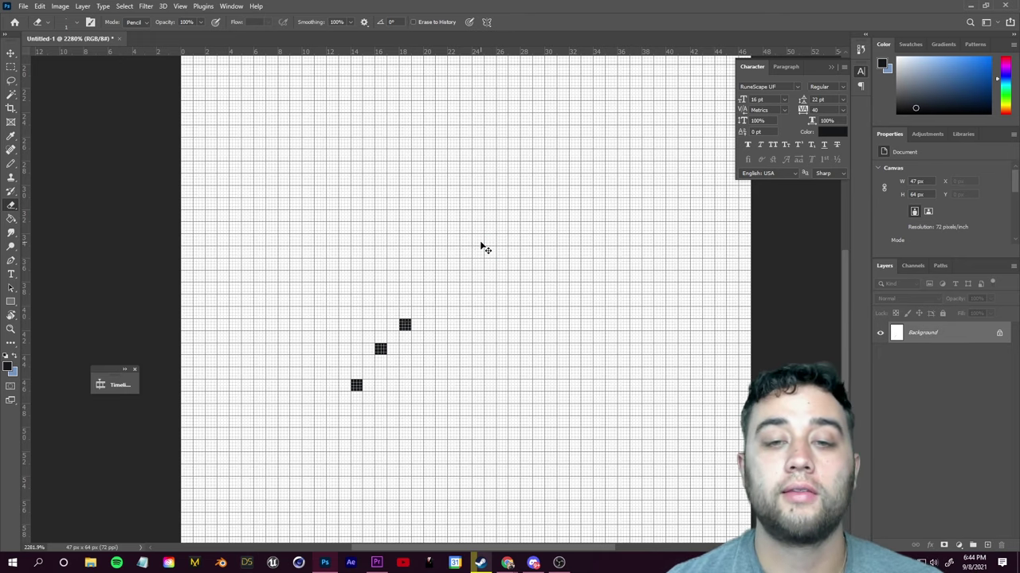
Add a new empty layer above the background and hide the background layer
click(988, 547)
click(880, 356)
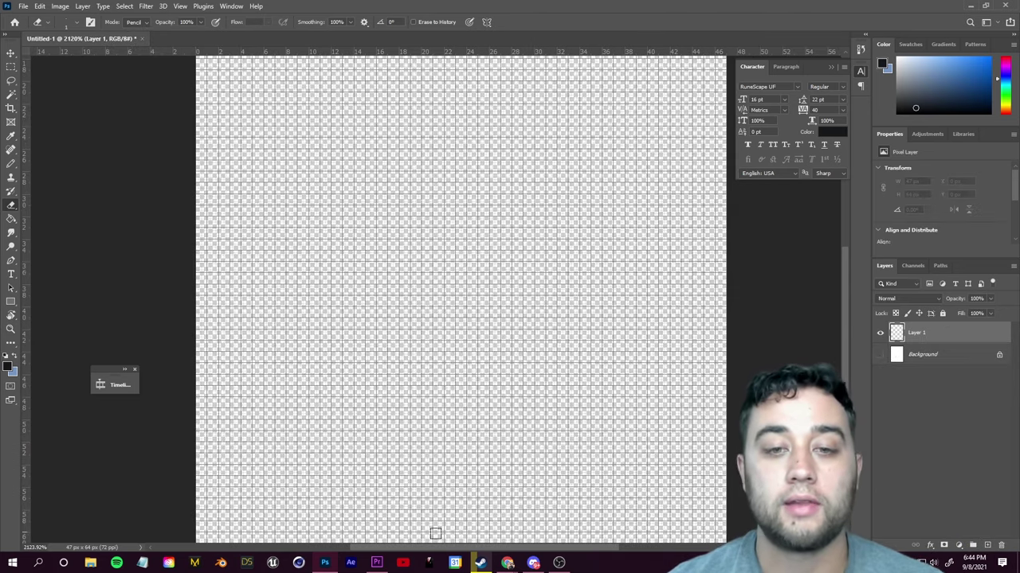
Try placing a rising diagonal of separate Pencil pixels on Layer 1 and undo them
key(b)
click(370, 311)
click(382, 290)
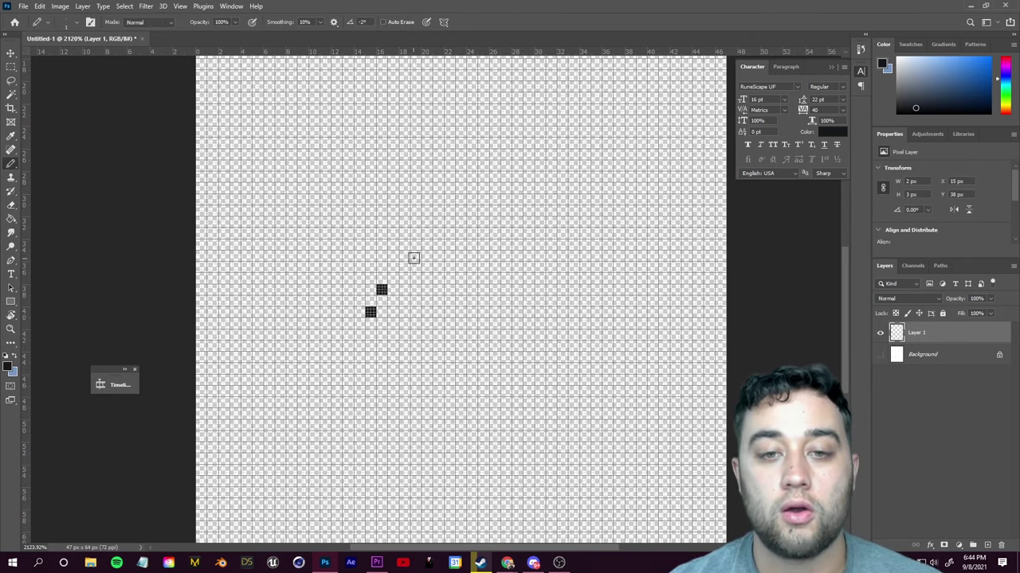
click(415, 256)
click(449, 221)
key(ctrl+z)
click(460, 220)
key(ctrl+z)
key(ctrl+z)
key(ctrl+z)
key(ctrl+z)
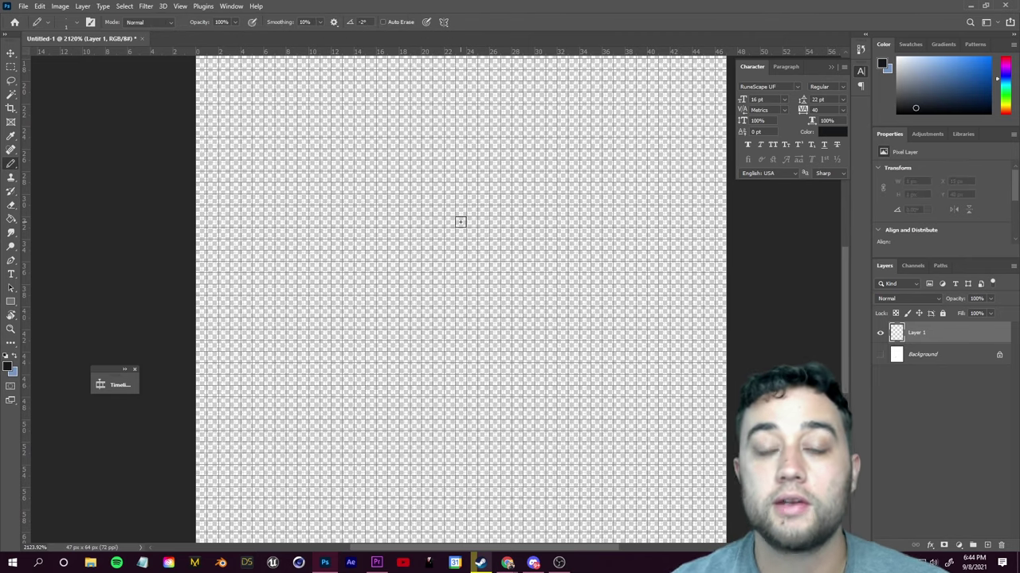
Show the background layer and fill it with a pale yellow foreground colour using the Paint Bucket tool
click(916, 354)
click(880, 355)
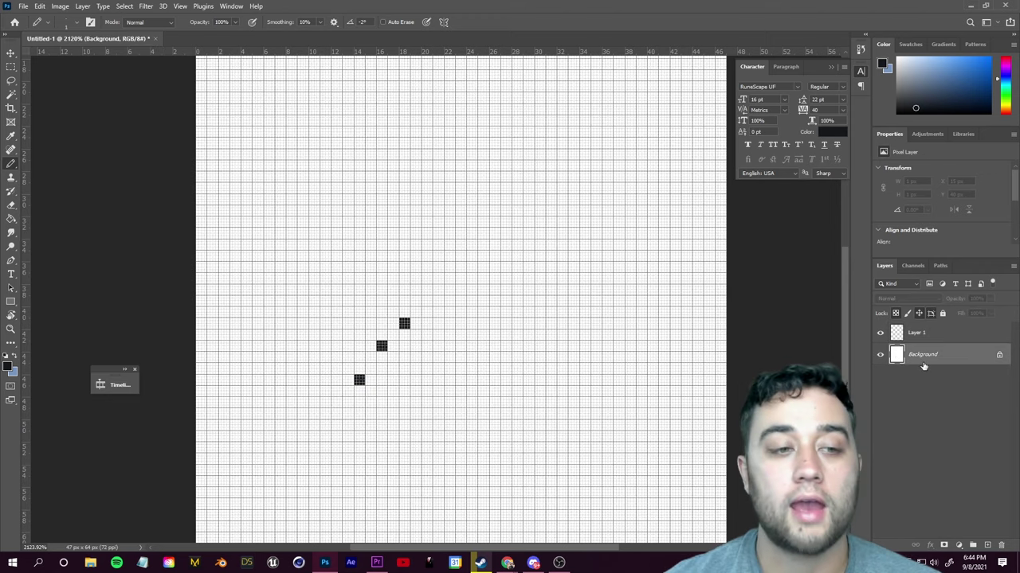
click(11, 217)
click(10, 368)
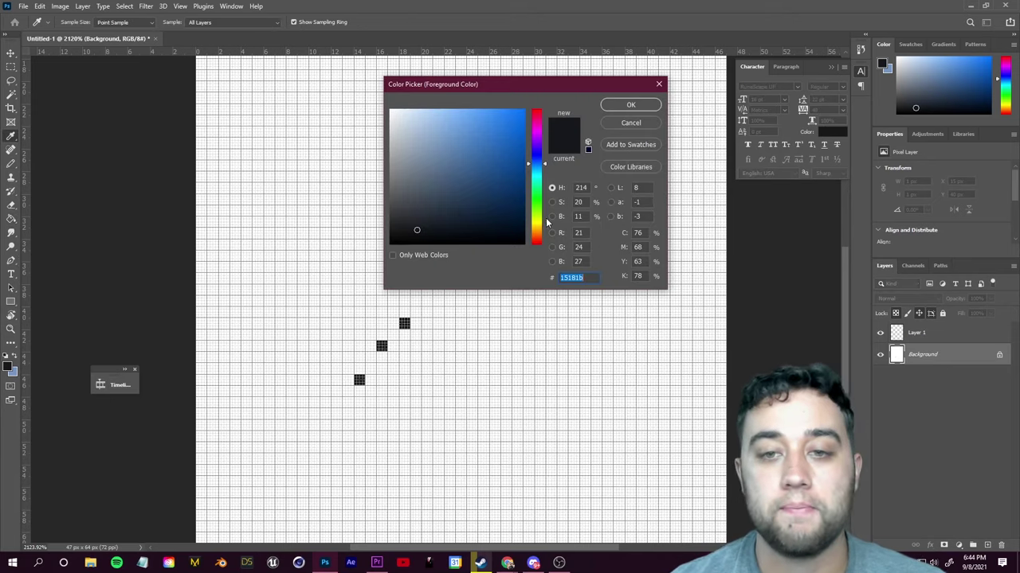
click(537, 222)
drag(430, 159, 437, 94)
click(630, 104)
click(587, 290)
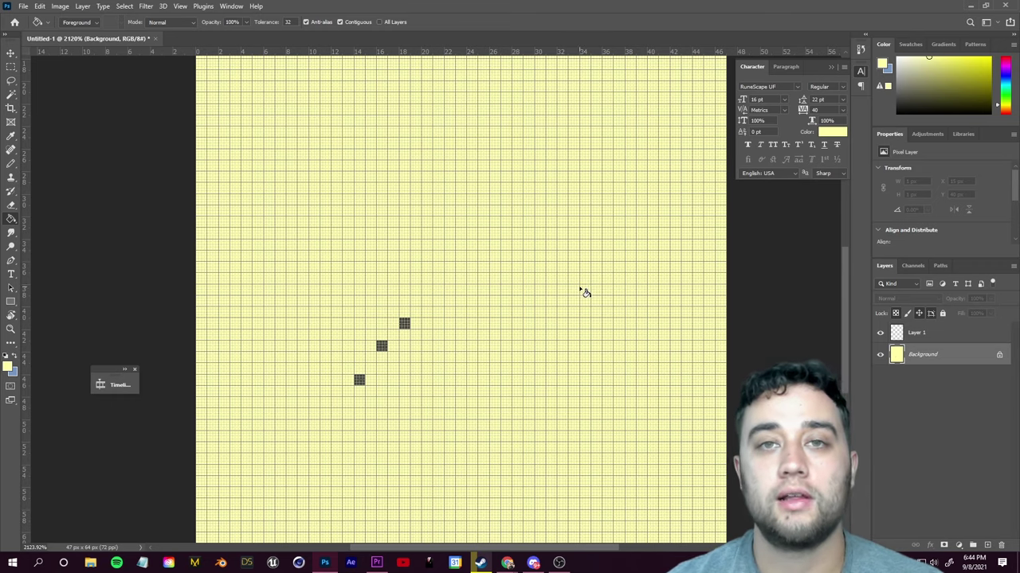
Make Layer 1 the active layer and switch back to the Pencil tool
click(881, 355)
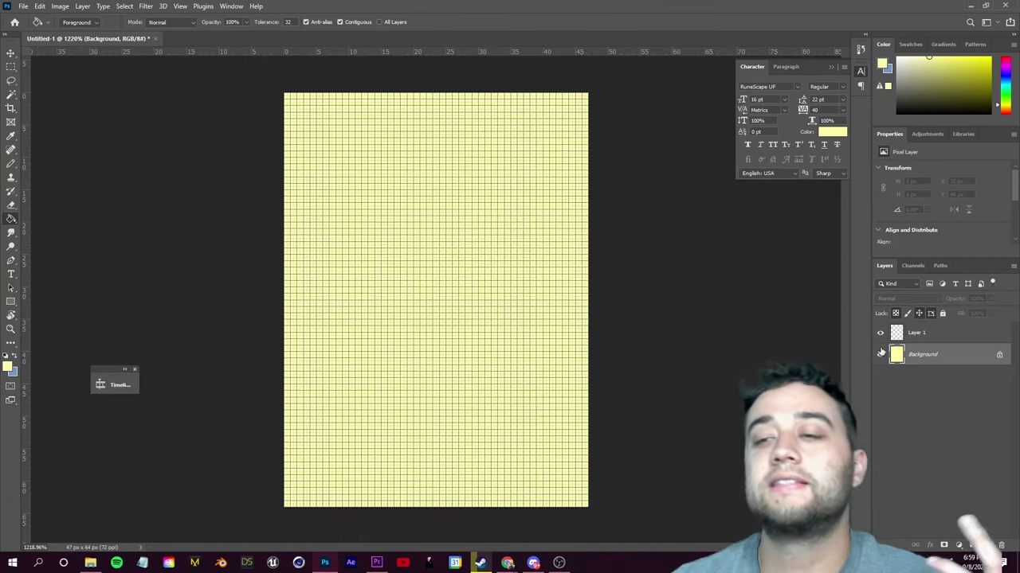
click(912, 336)
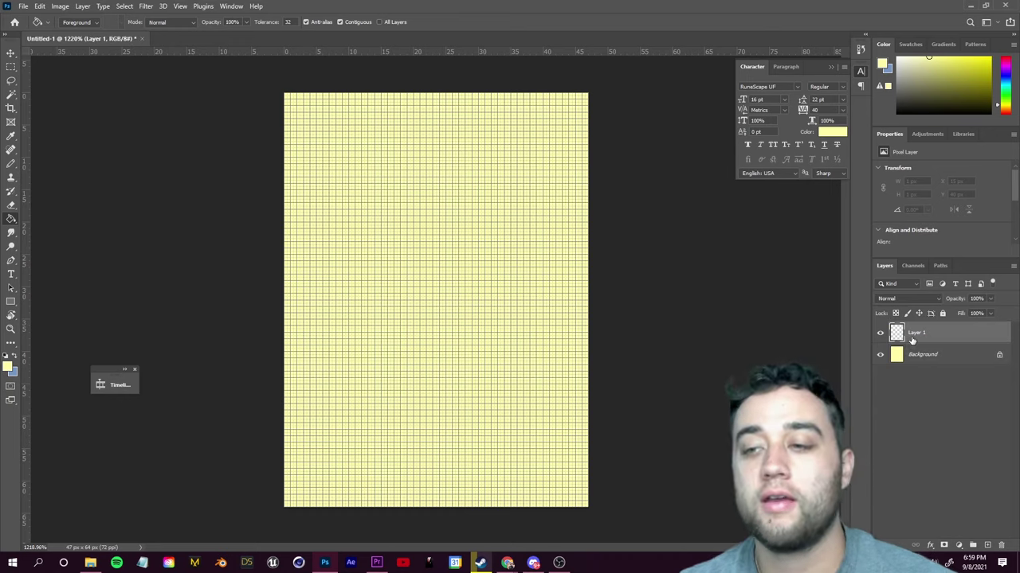
click(10, 164)
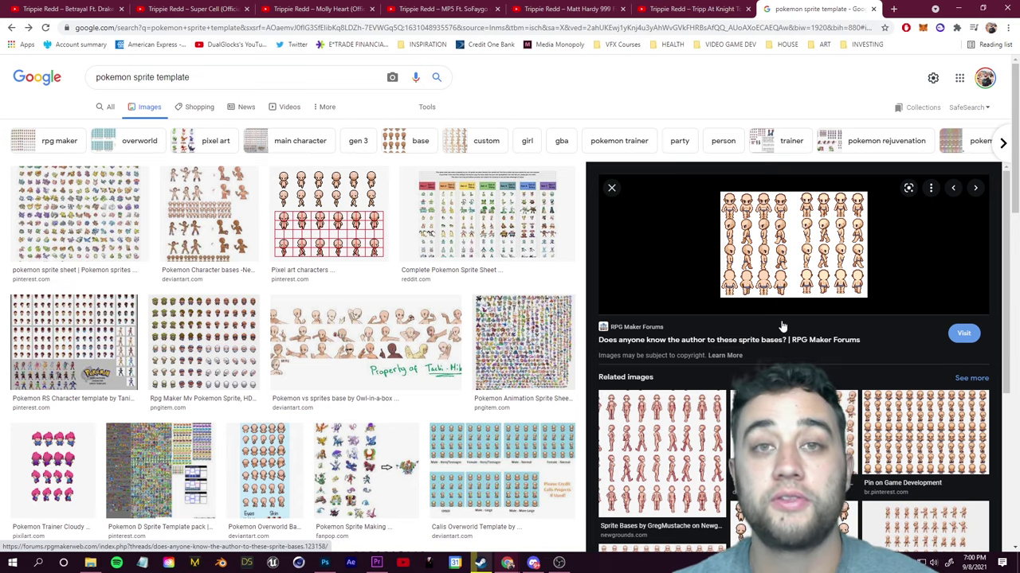
In the browser, open the "Pokemon vs sprites base" DeviantArt page from the image results and read its usage and credit rules
click(361, 226)
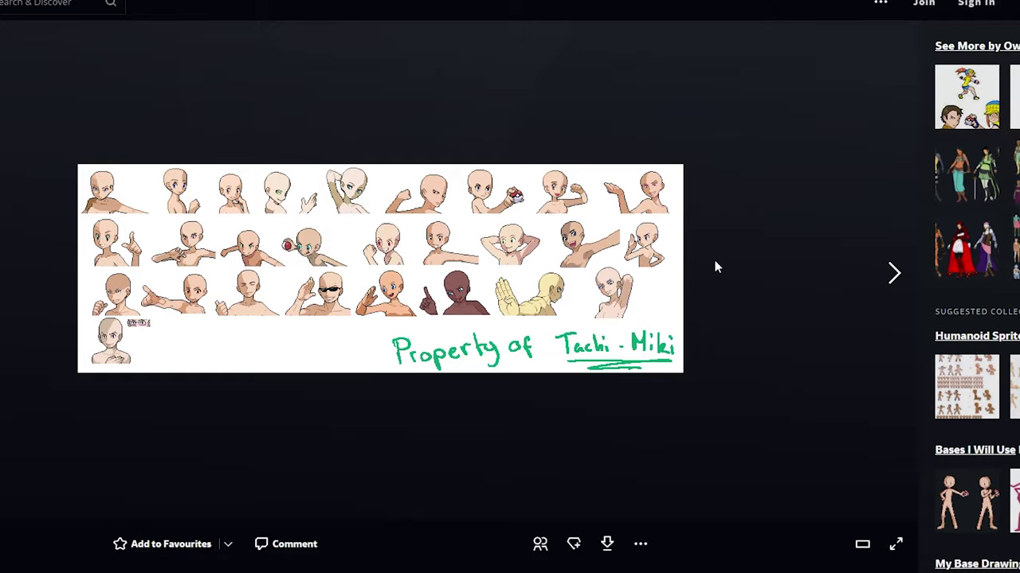
scroll(714, 266, down, 4)
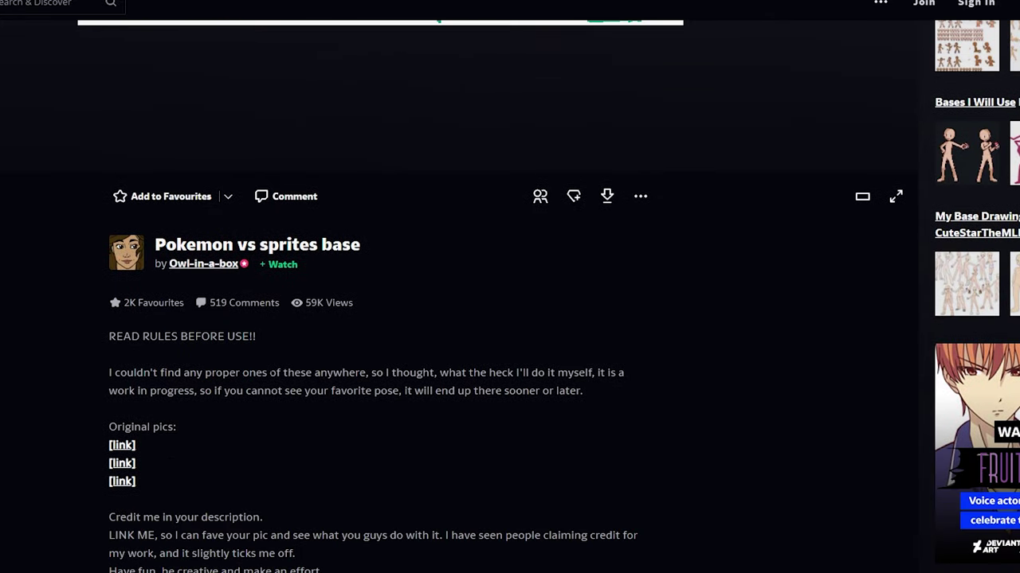
scroll(243, 319, up, 4)
scroll(340, 330, down, 4)
scroll(341, 330, up, 4)
scroll(442, 313, down, 5)
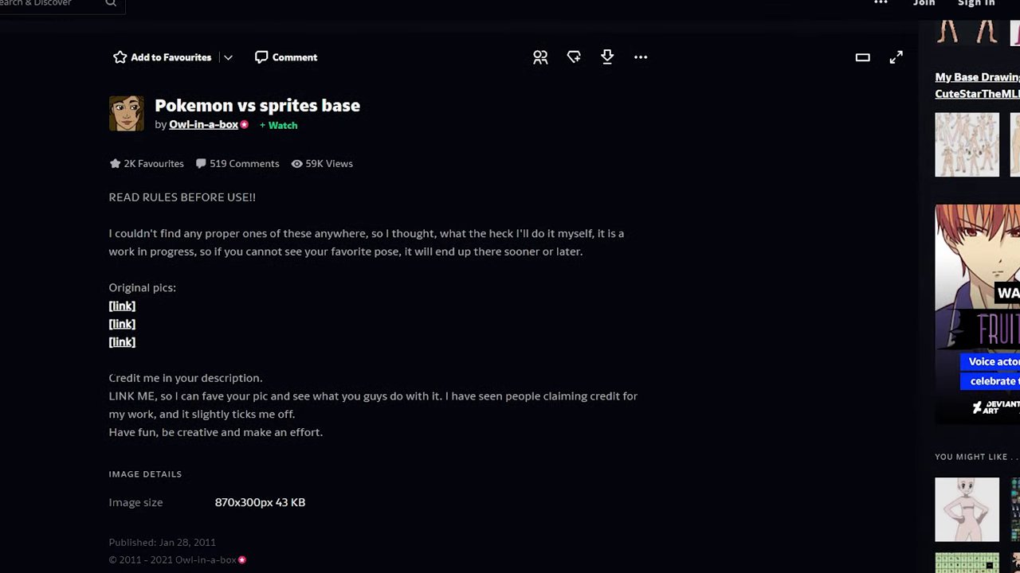
drag(116, 379, 260, 378)
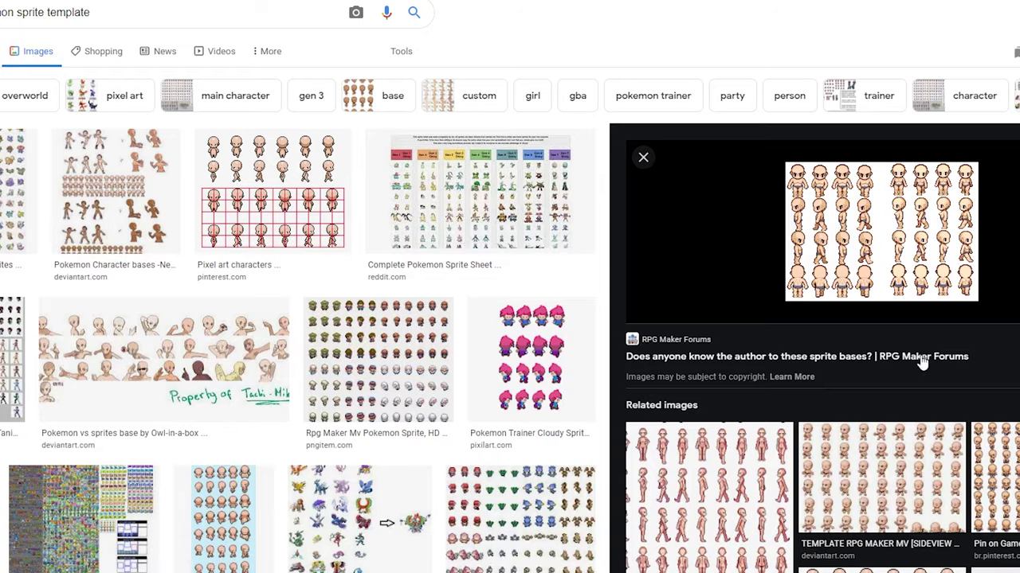
Open the forum thread about the looseleaf sprite generator and read its editing and crediting terms
click(791, 93)
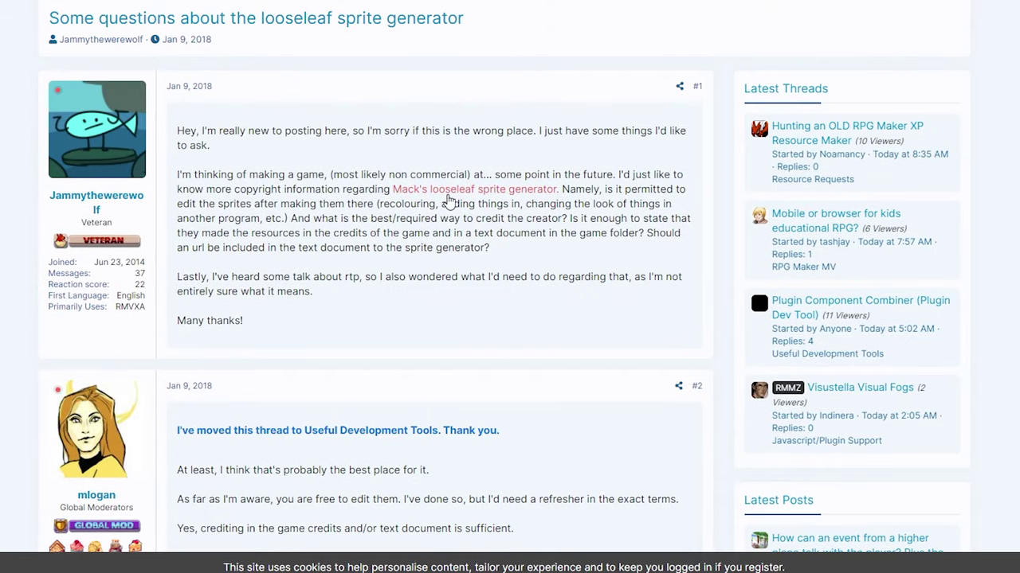
scroll(448, 200, down, 4)
mouse_move(408, 310)
mouse_down()
mouse_move(355, 311)
mouse_move(402, 311)
mouse_up()
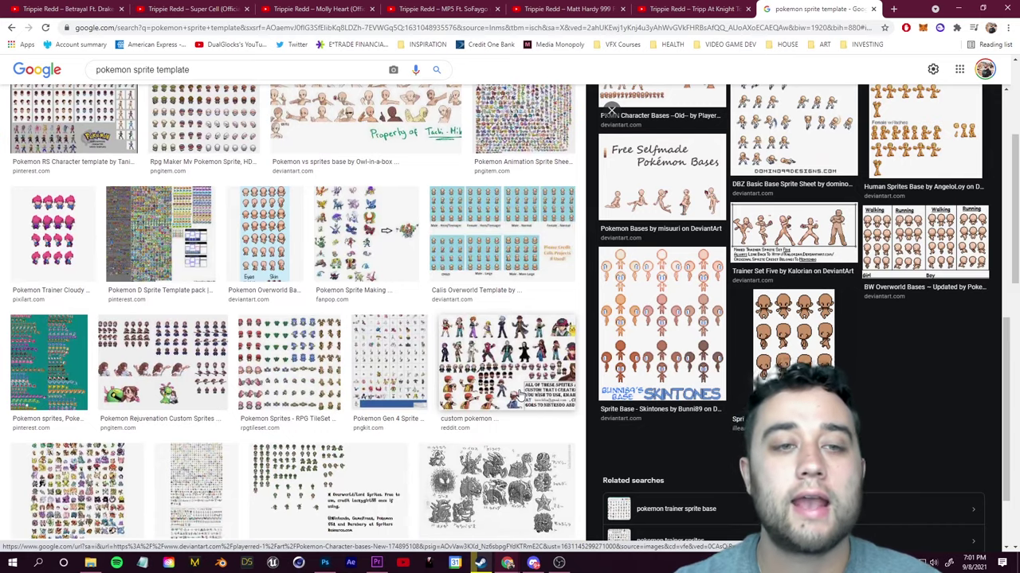
Copy the RPG Maker Forums sprite base image from the image results and paste it onto Layer 1 in Photoshop
scroll(522, 396, up, 3)
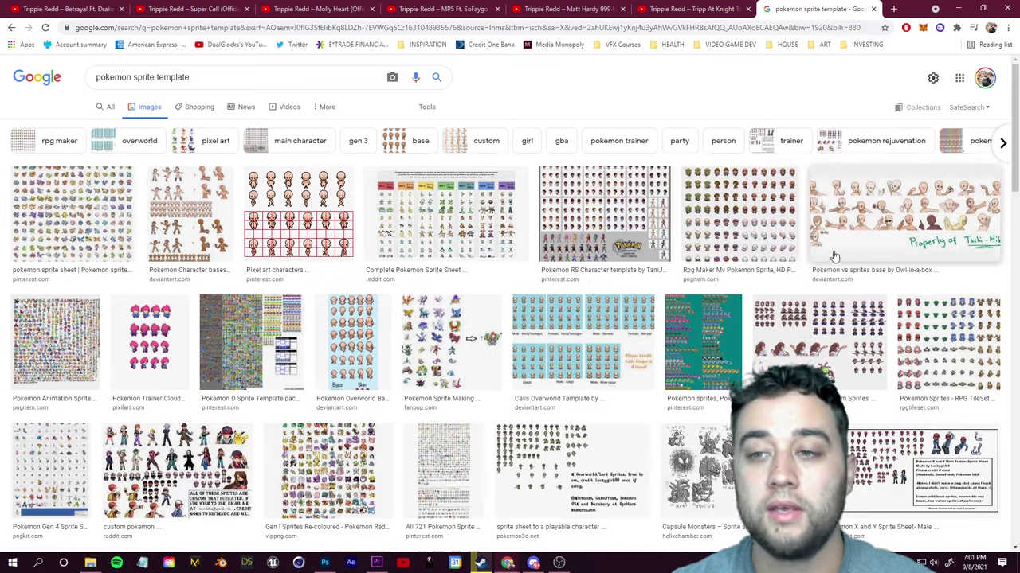
click(784, 243)
right_click(784, 171)
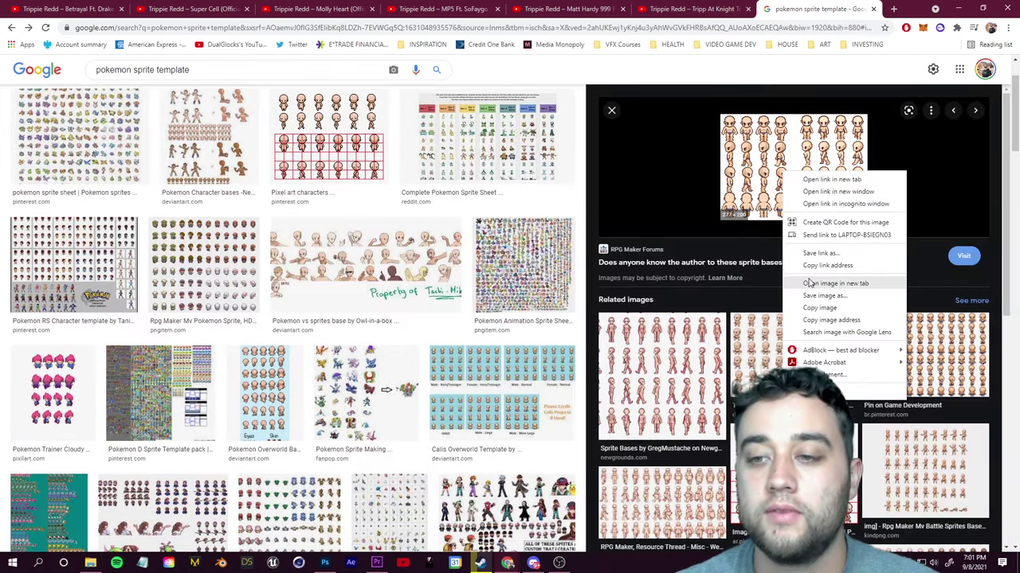
click(820, 307)
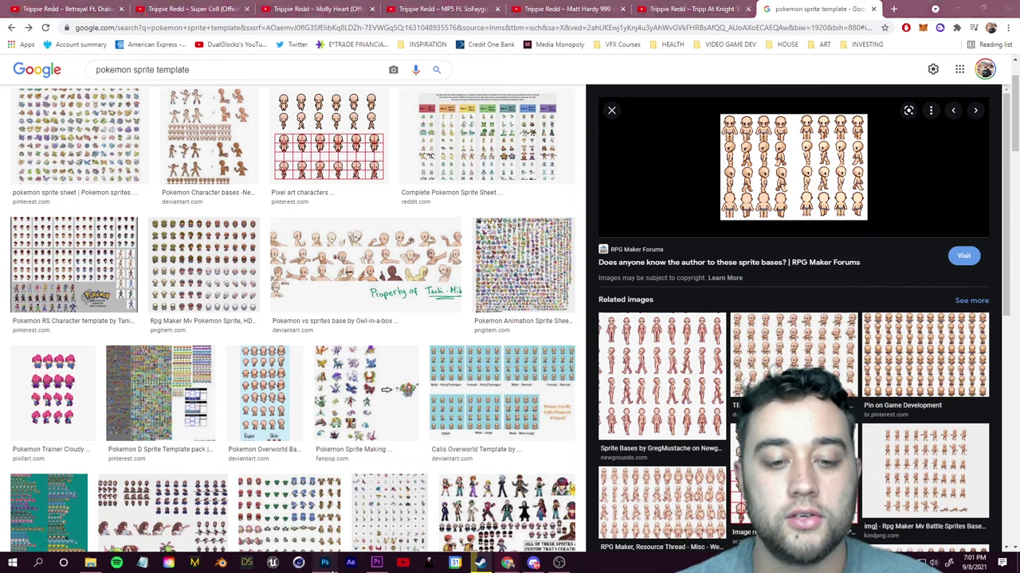
key(alt+Tab)
key(ctrl+v)
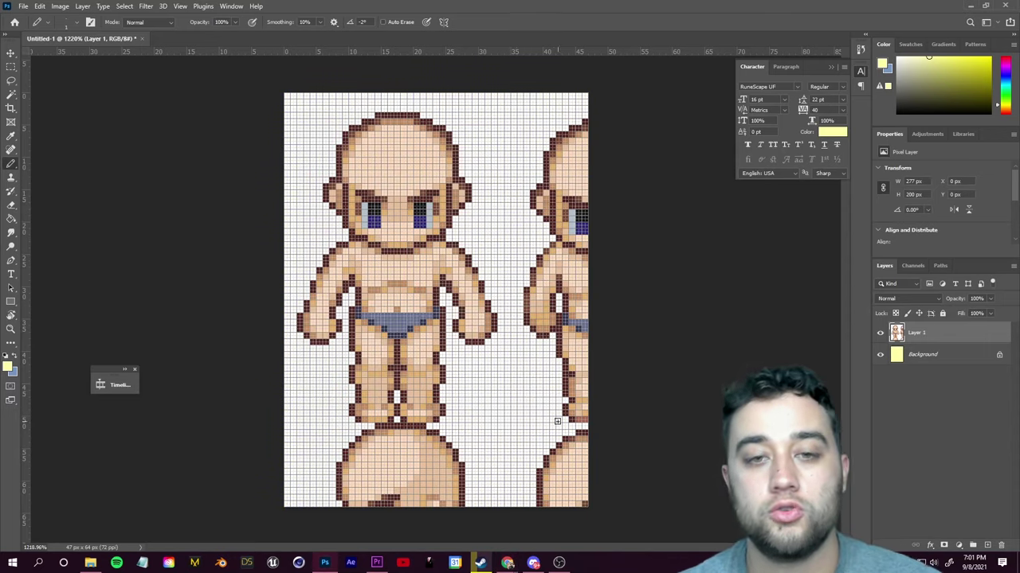
Reposition the pasted sprite sheet with Free Transform to X 5 px, Y 4 px, placing its first front-facing figure mid-canvas
key(ctrl+t)
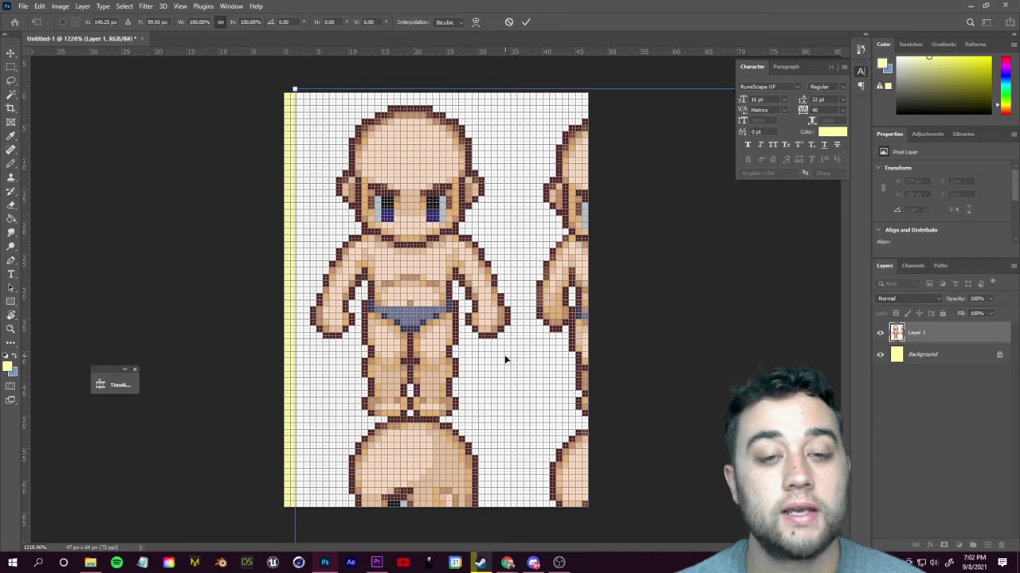
drag(506, 358, 215, 361)
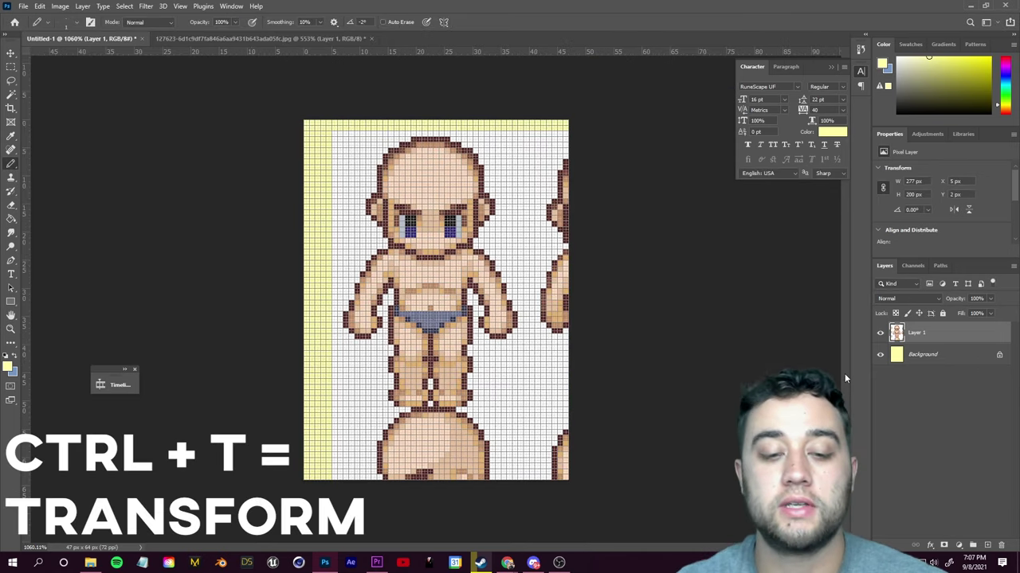
drag(331, 131, 550, 298)
drag(684, 406, 479, 294)
scroll(391, 335, up, 4)
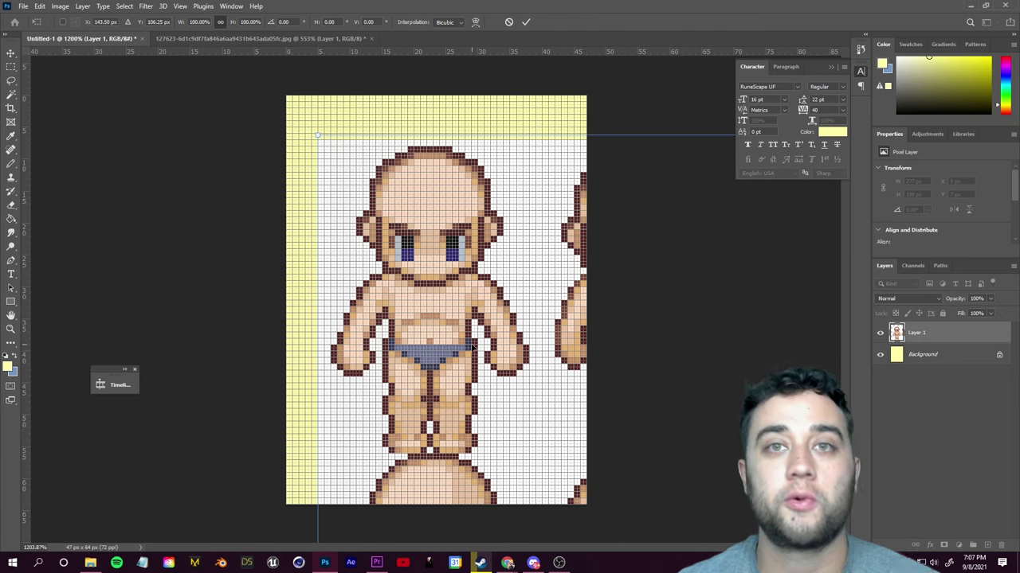
drag(542, 354, 332, 334)
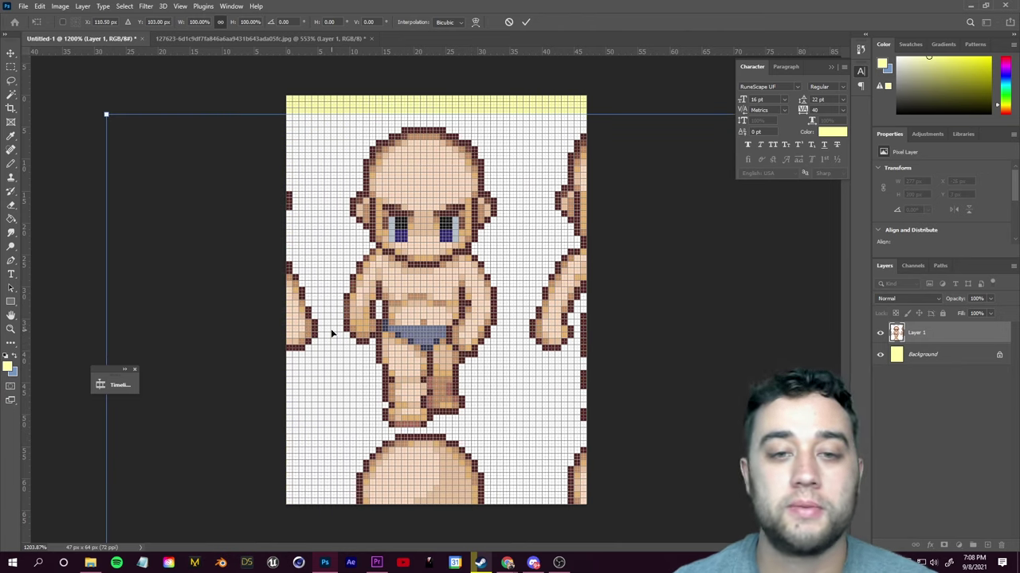
drag(552, 328, 651, 324)
drag(377, 343, 517, 344)
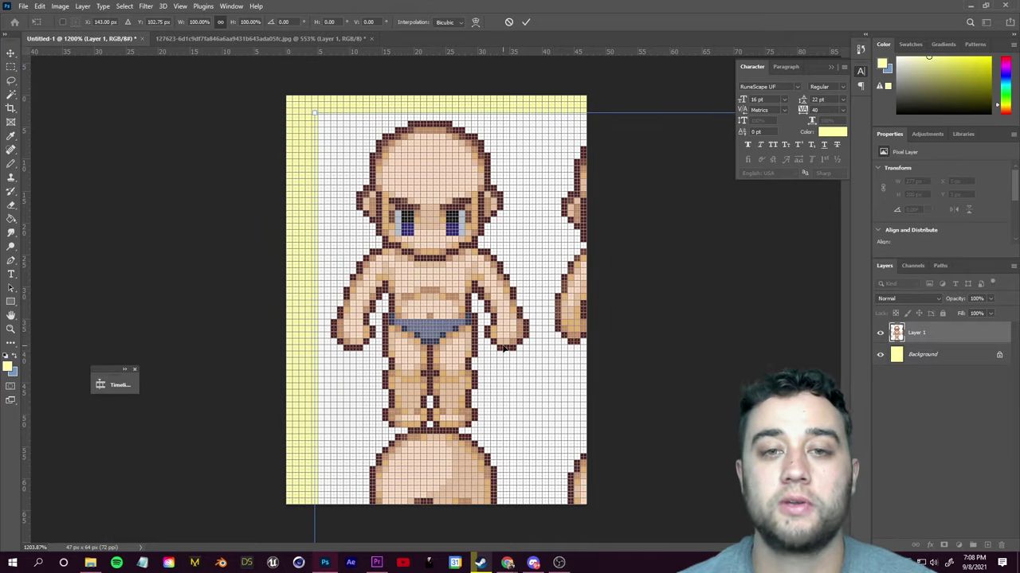
mouse_move(498, 308)
mouse_down()
mouse_move(488, 326)
mouse_move(502, 316)
mouse_up()
click(525, 22)
scroll(535, 337, up, 1)
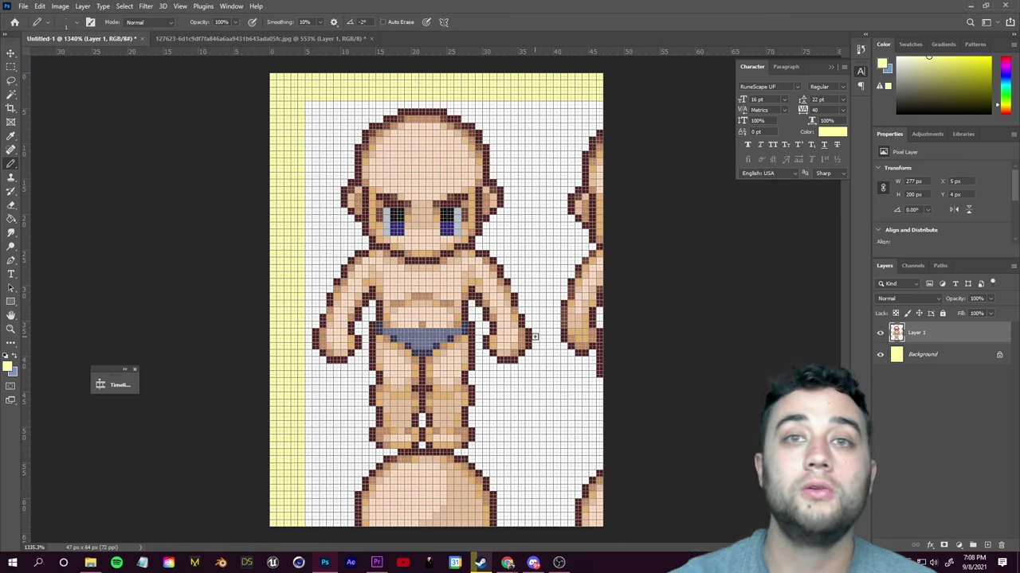
Add a new layer named OUR CHARACTER above the sprite sheet and rename the sprite sheet layer REFERENCE
click(987, 546)
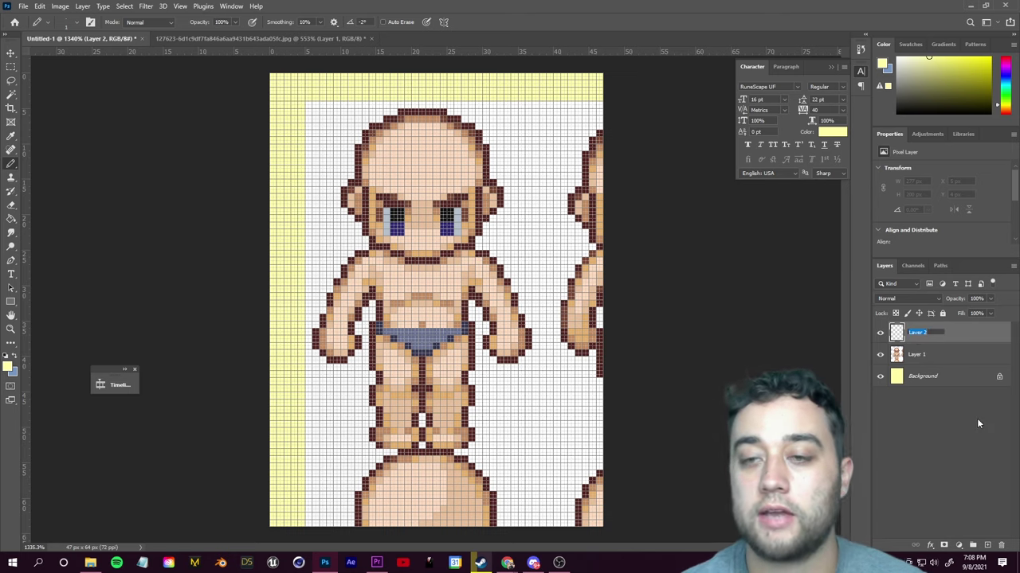
text(OUR CHARACTER)
key(Tab)
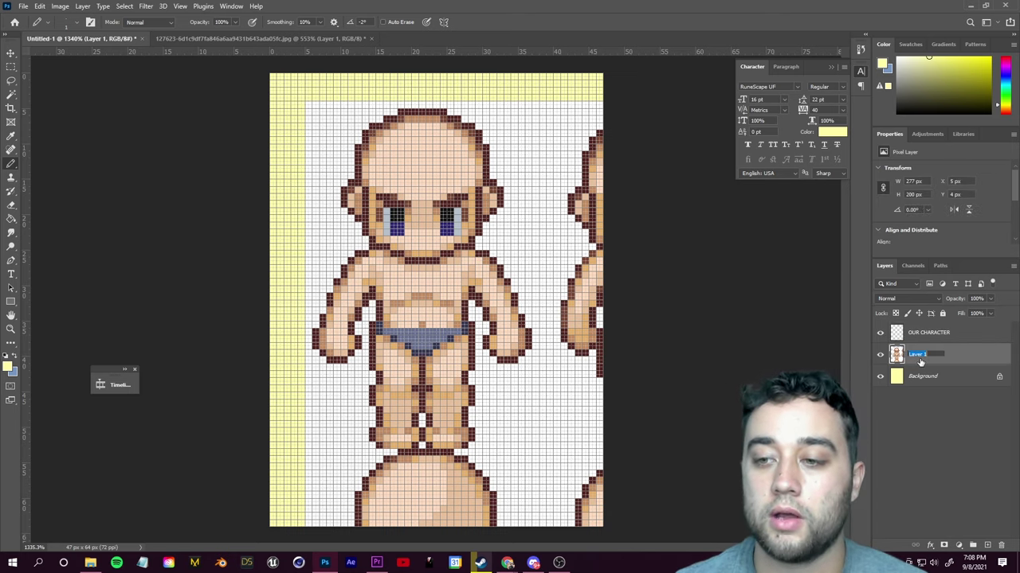
text(REFERENCE)
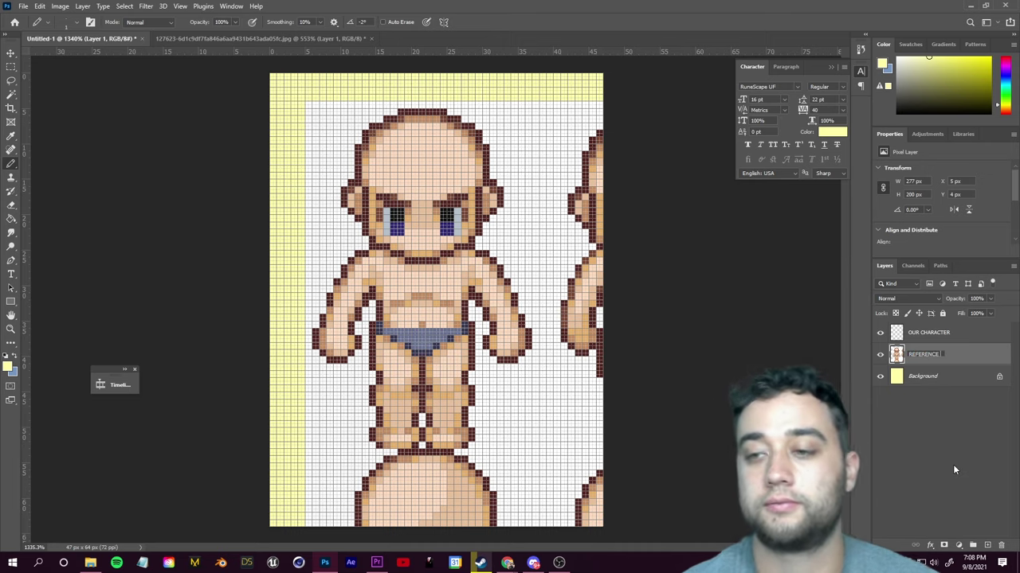
click(954, 470)
click(881, 355)
click(880, 355)
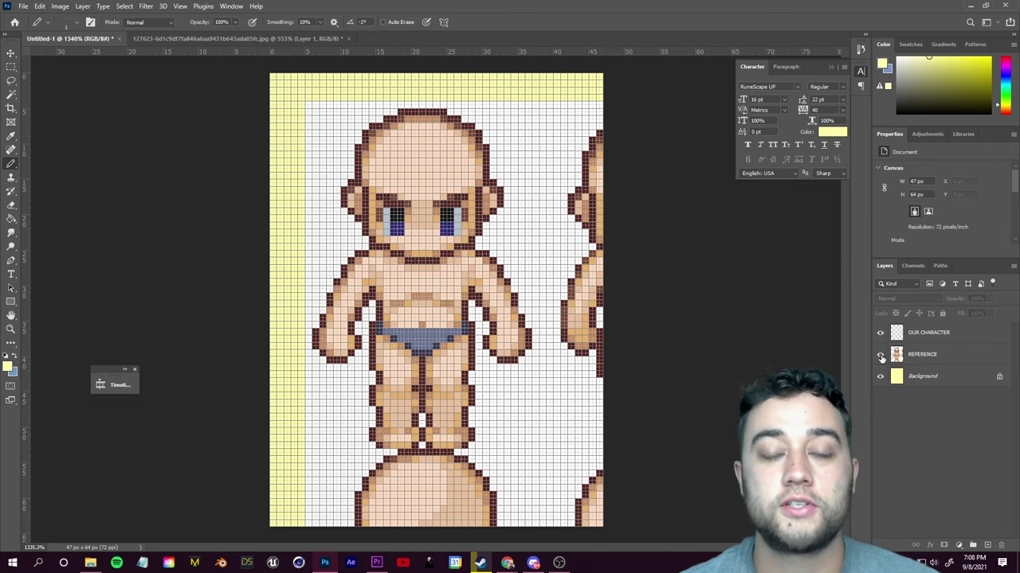
Set the foreground colour to black (000000) and trace the feet and one lower leg's outer edge on the OUR CHARACTER layer
click(916, 341)
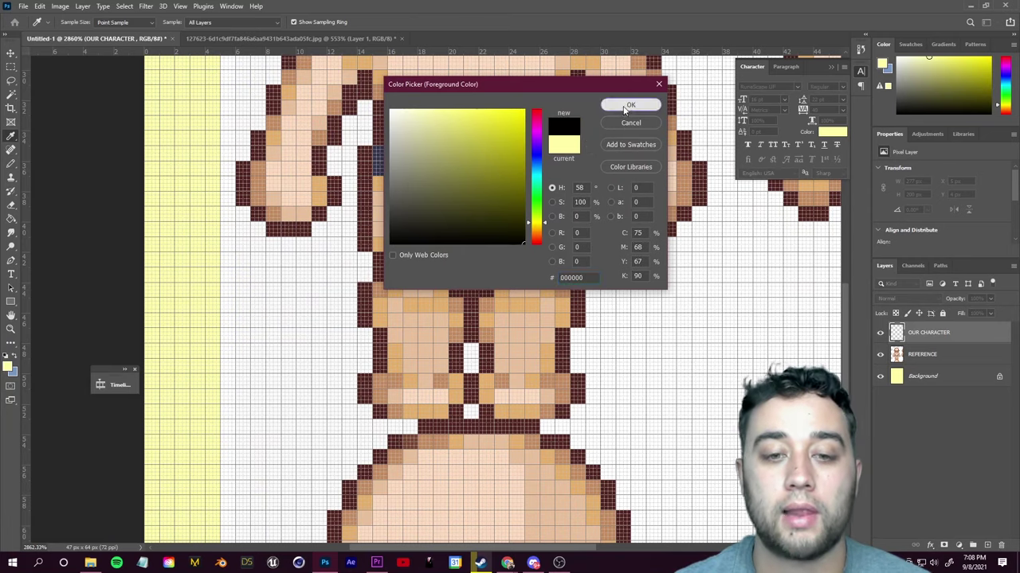
click(628, 105)
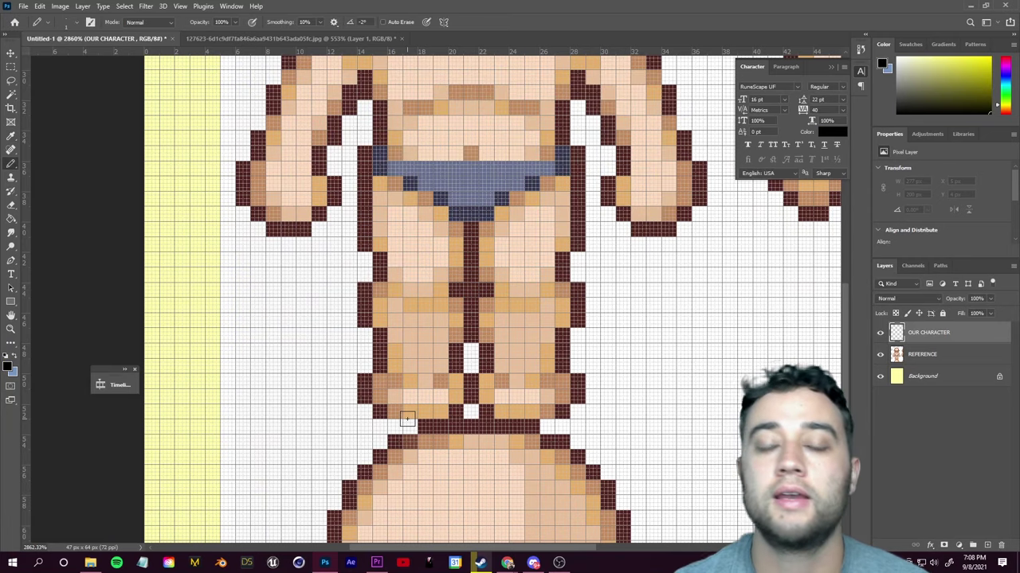
mouse_move(380, 411)
mouse_down()
mouse_move(469, 413)
mouse_move(470, 381)
mouse_up()
click(455, 412)
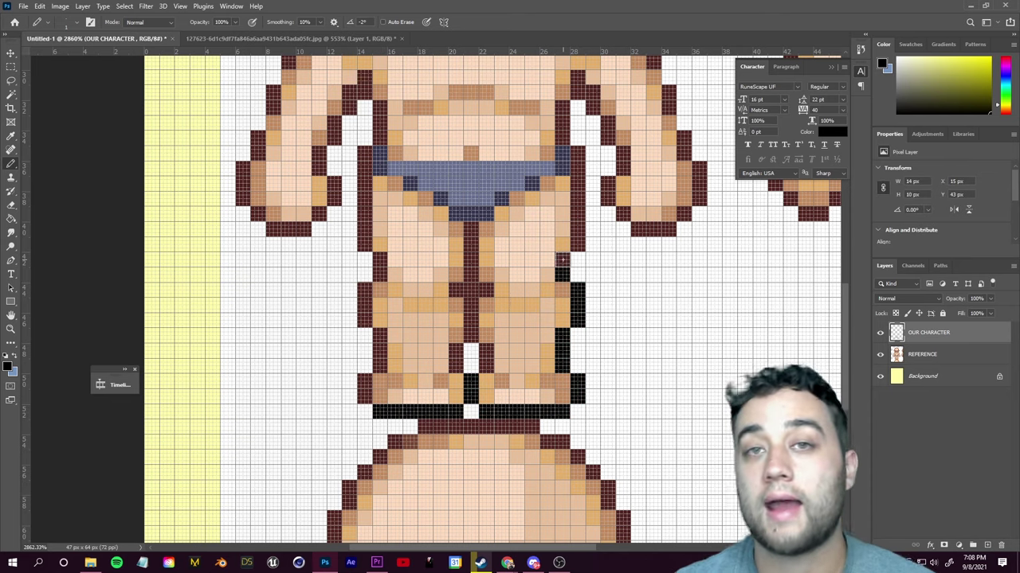
Continue the black pixel outline up the outer thigh and waist, and down the inner edge of the adjacent arm
click(563, 261)
mouse_move(577, 244)
mouse_down()
mouse_move(577, 158)
mouse_move(560, 105)
mouse_move(576, 78)
mouse_move(593, 104)
mouse_up()
click(576, 153)
click(560, 134)
click(593, 105)
click(608, 123)
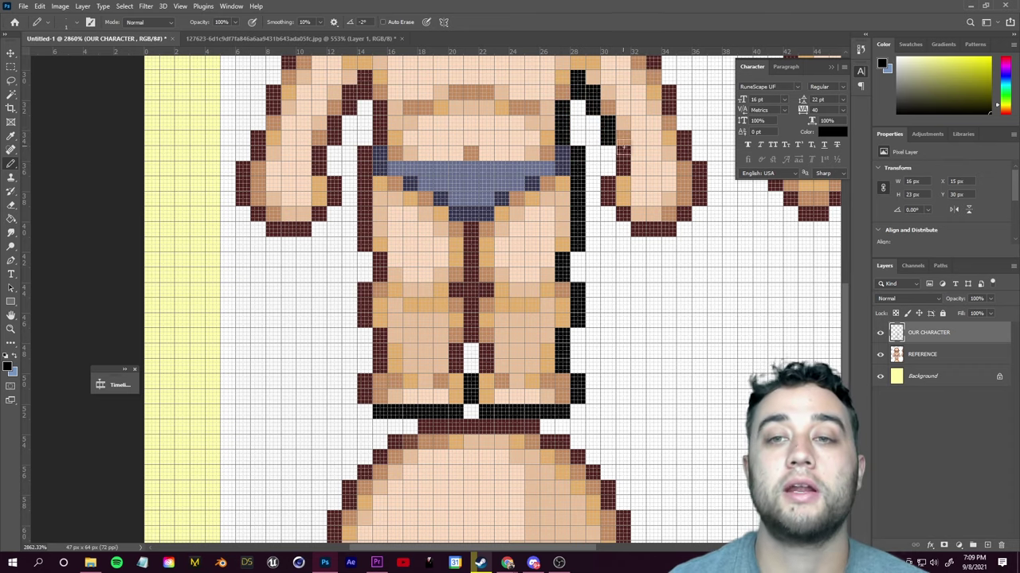
click(609, 138)
click(624, 155)
click(623, 168)
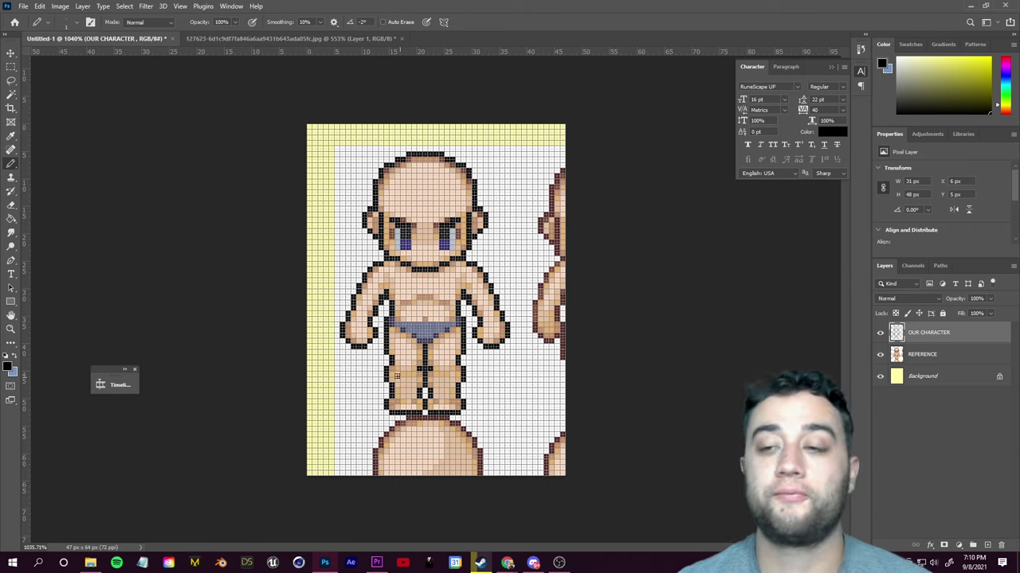
Hide the REFERENCE layer and toggle the background layer's visibility to check the character outline
click(879, 356)
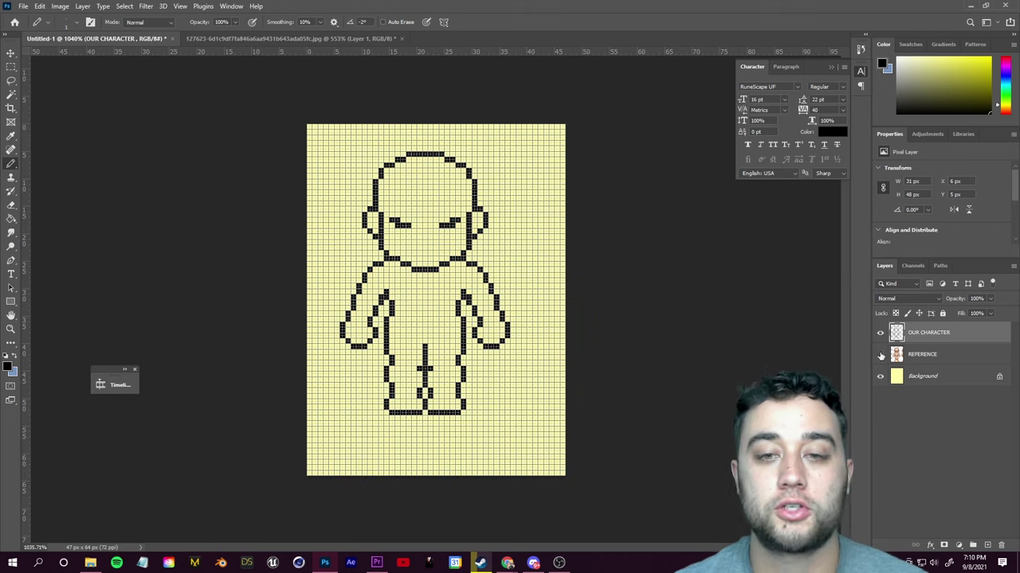
click(880, 377)
click(881, 382)
click(881, 383)
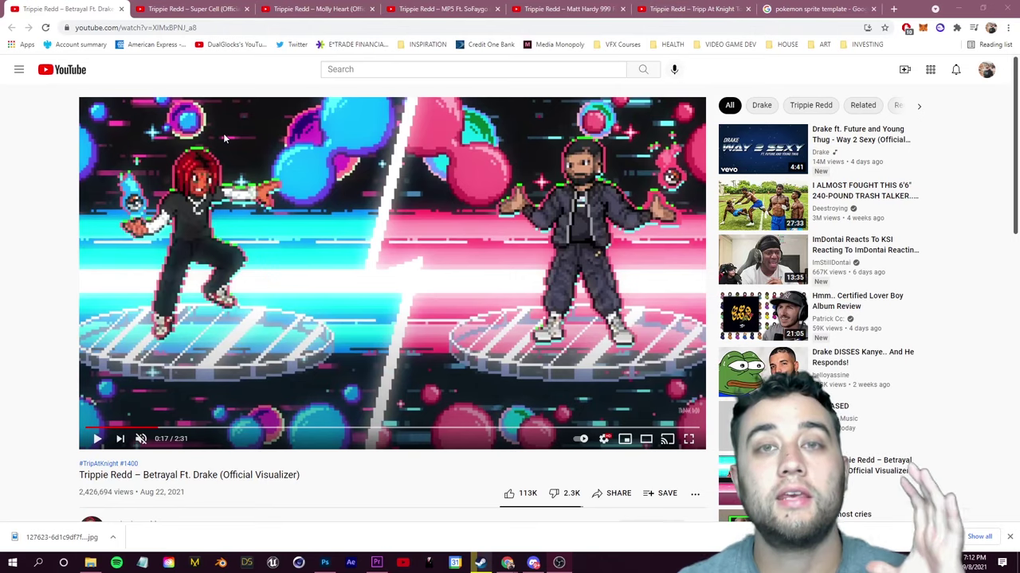
Skim the Trippie Redd "Betrayal" visualizer ahead to 1:02 to examine the characters' clothing and colours
click(191, 230)
click(192, 229)
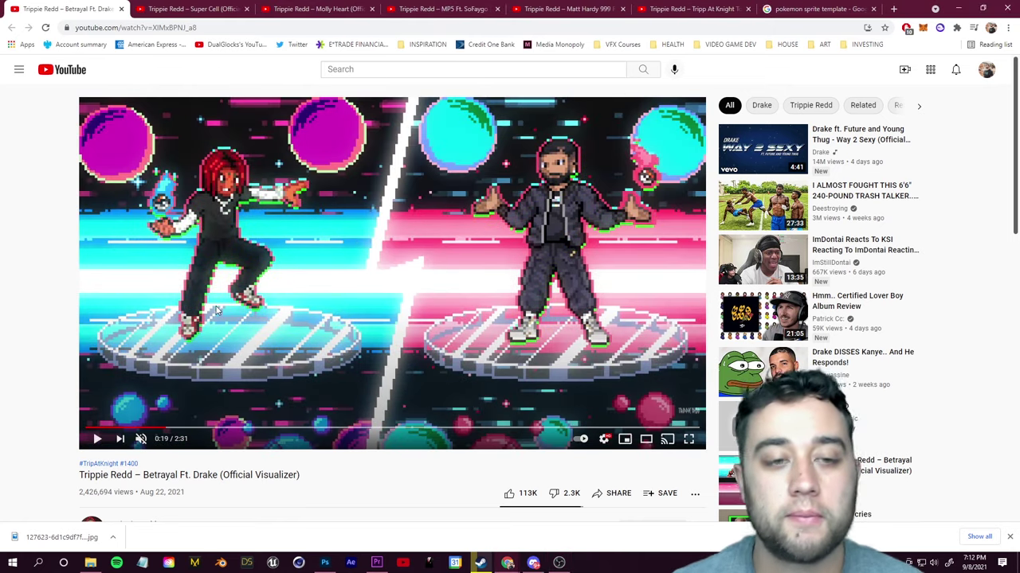
drag(178, 433, 338, 431)
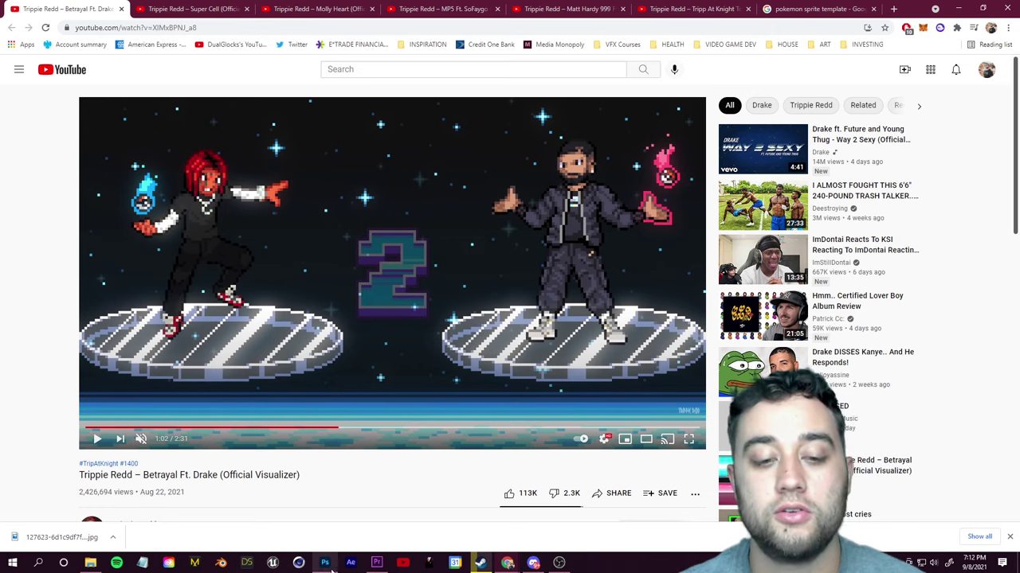
Switch to Photoshop, draw the shirt's hem across the character's waist in dark grey, and hide the REFERENCE layer
click(324, 564)
click(8, 366)
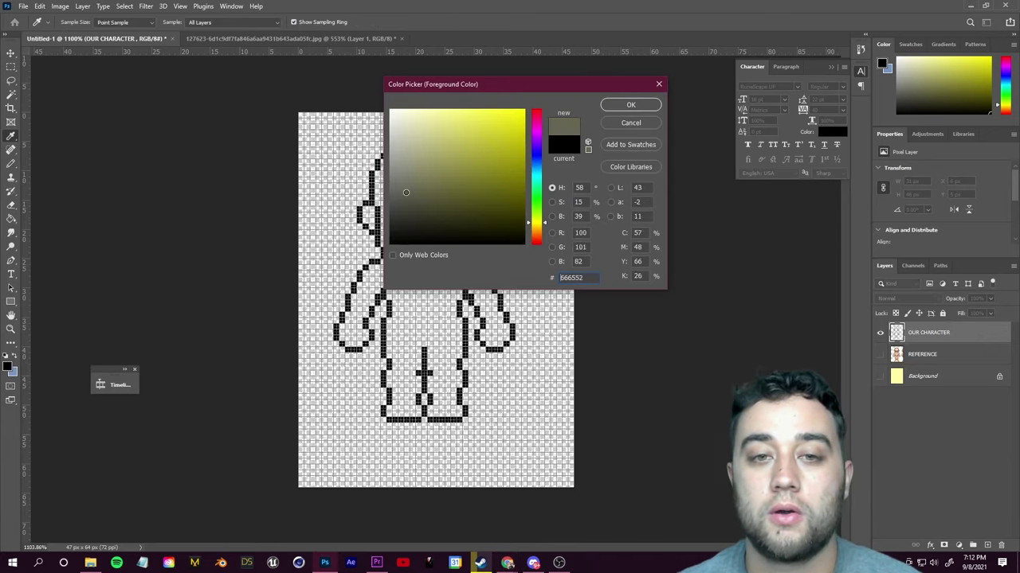
drag(388, 183, 391, 195)
click(613, 106)
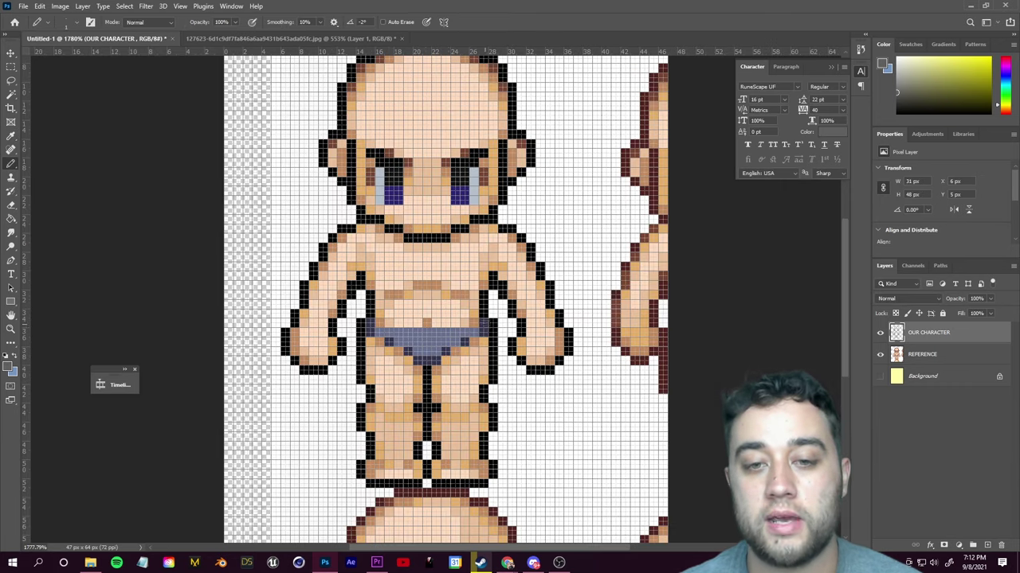
click(881, 355)
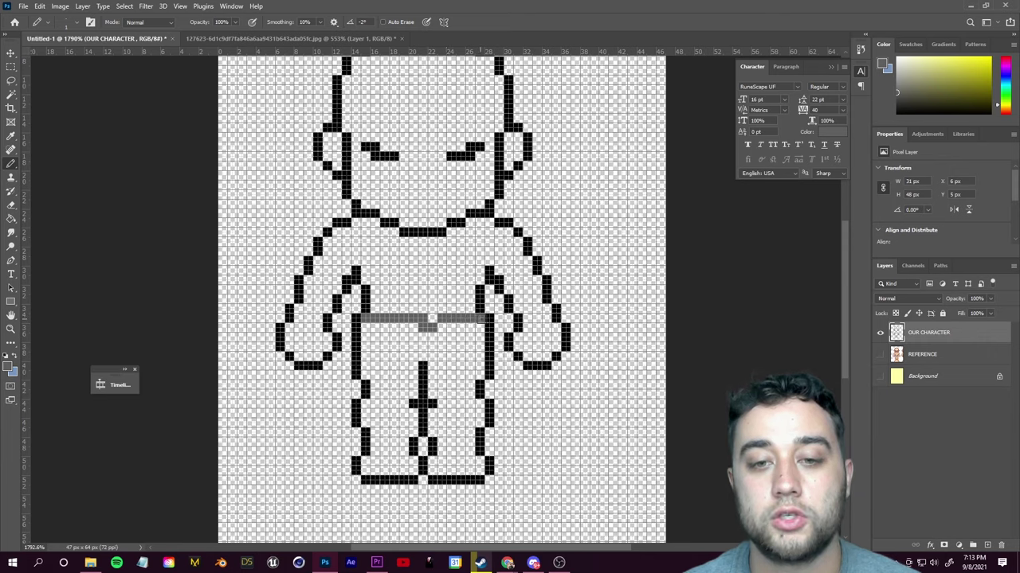
Fill the character's torso and arms with dark grey and erase the colour spilling outside the outline
click(10, 218)
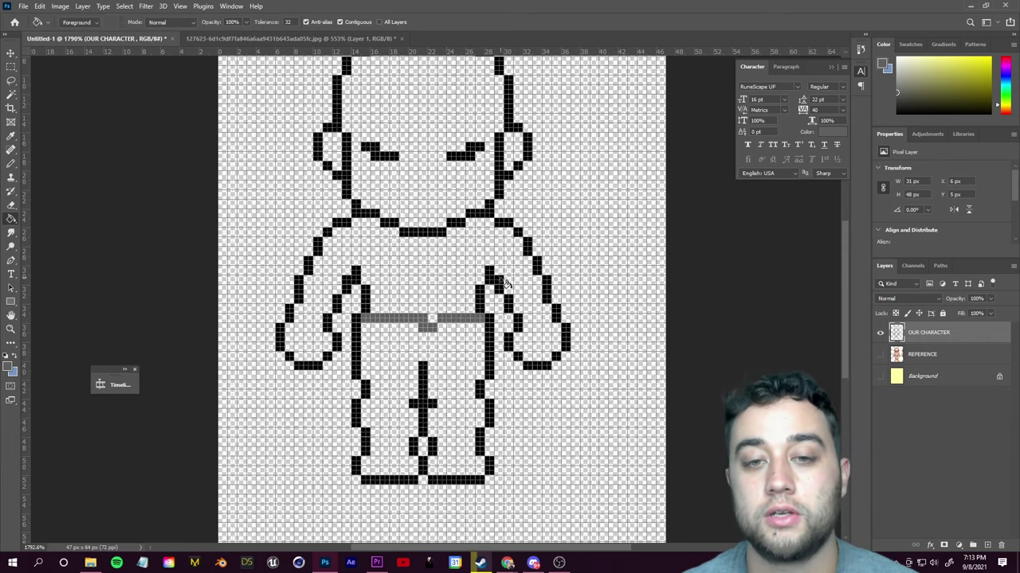
click(449, 323)
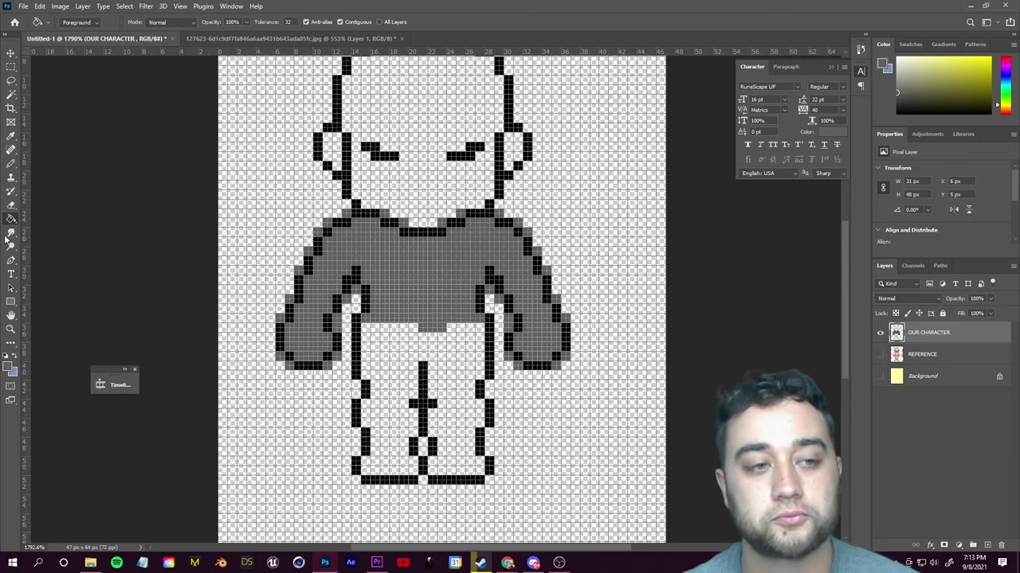
click(10, 205)
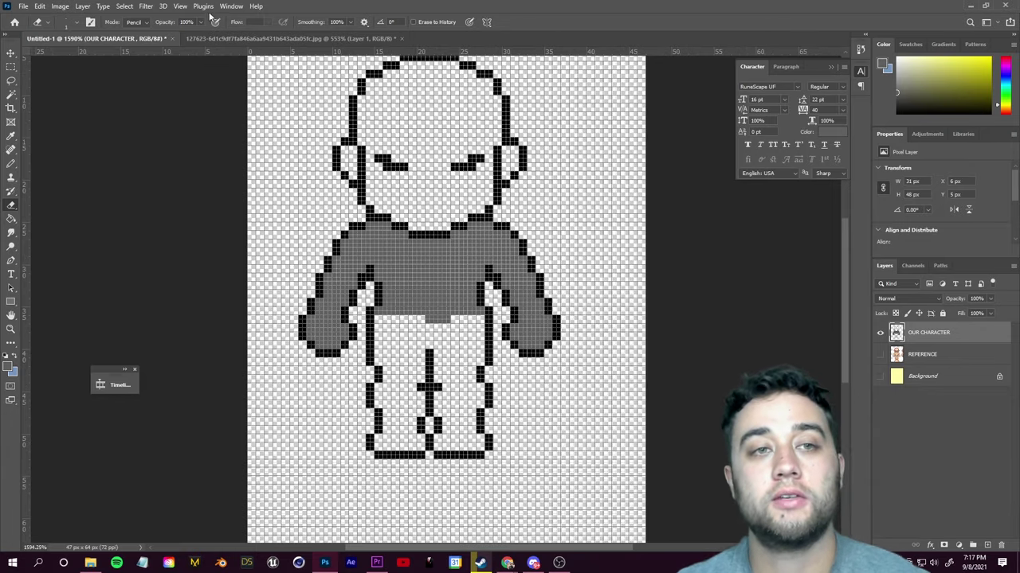
Turn off the display of extras to hide the pixel grid over the character
click(180, 10)
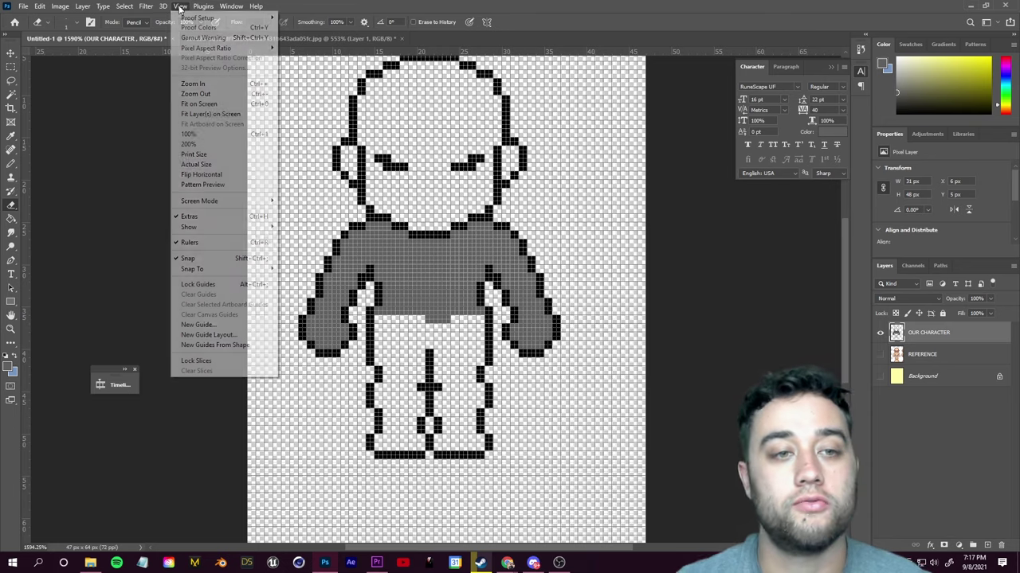
click(188, 219)
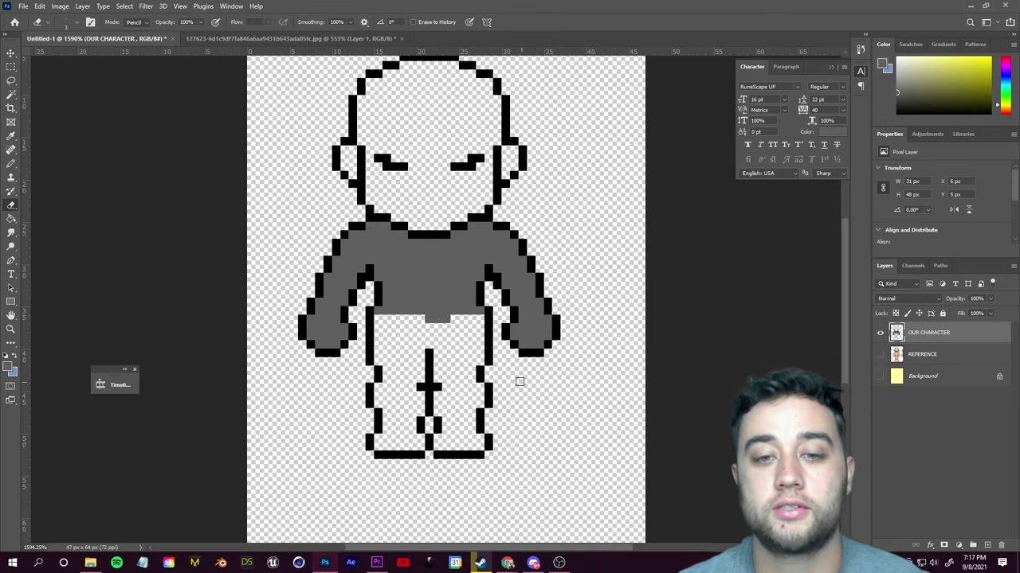
scroll(520, 382, up, 2)
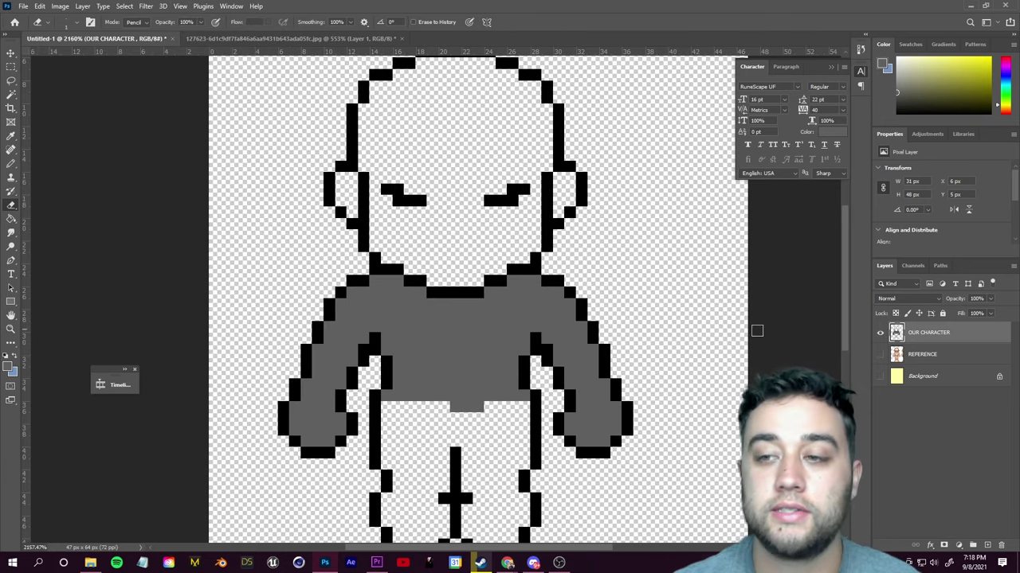
Using REFERENCE as a guide, pencil one eye's white in ffffff and its iris in red on the OUR CHARACTER layer
click(10, 372)
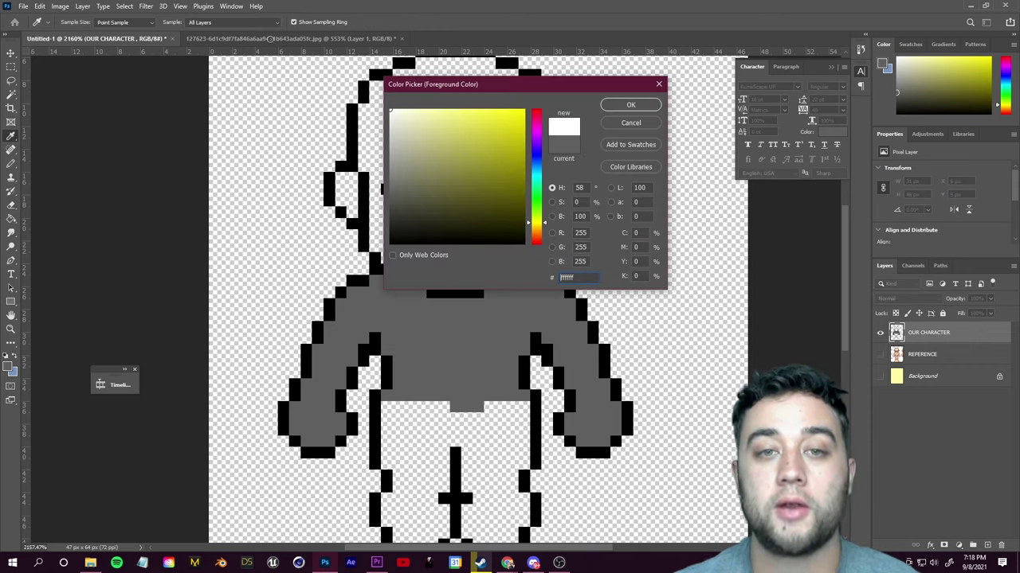
click(626, 105)
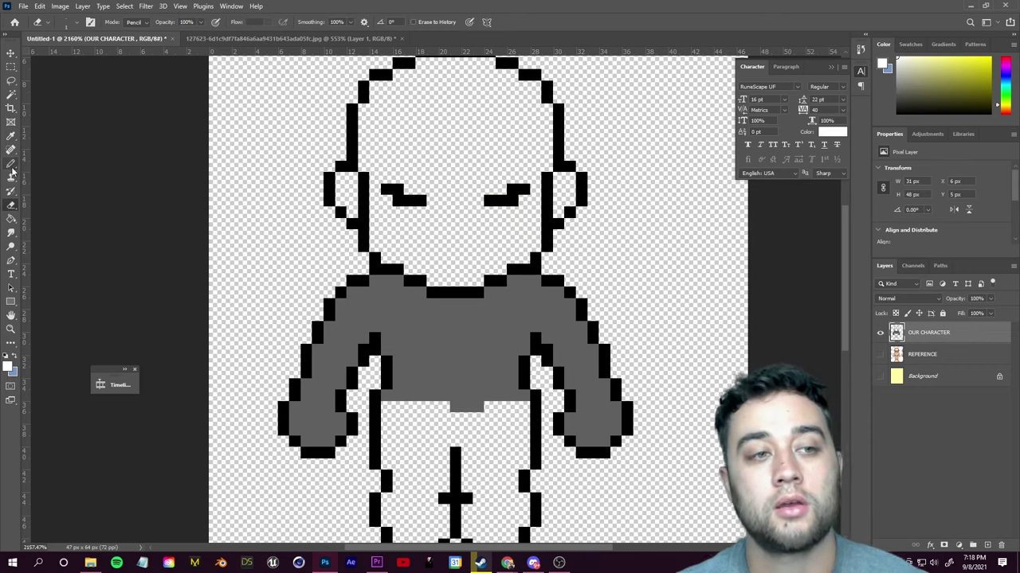
click(11, 166)
click(881, 355)
click(881, 355)
click(881, 355)
scroll(367, 246, up, 7)
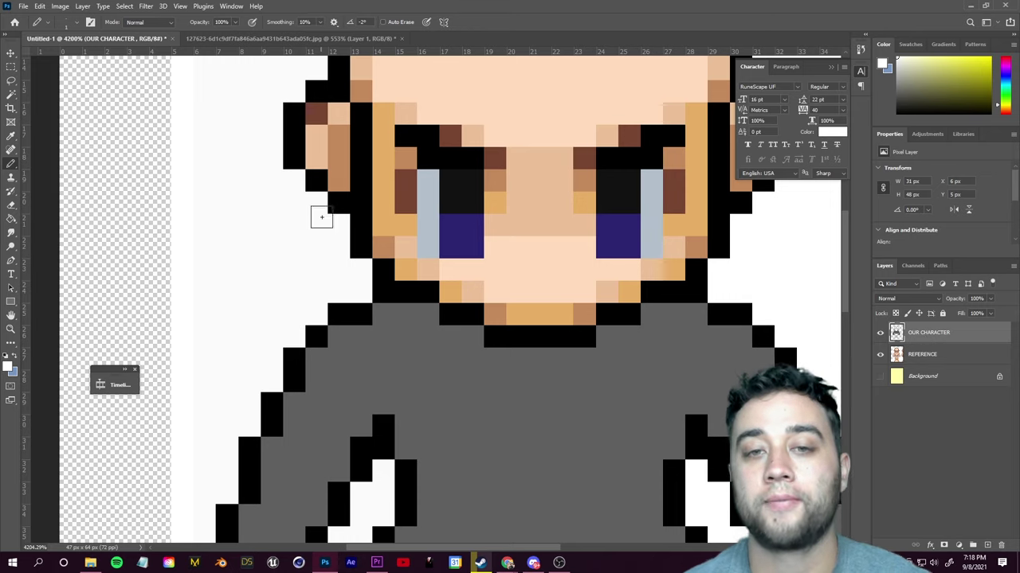
click(427, 181)
drag(428, 213, 428, 249)
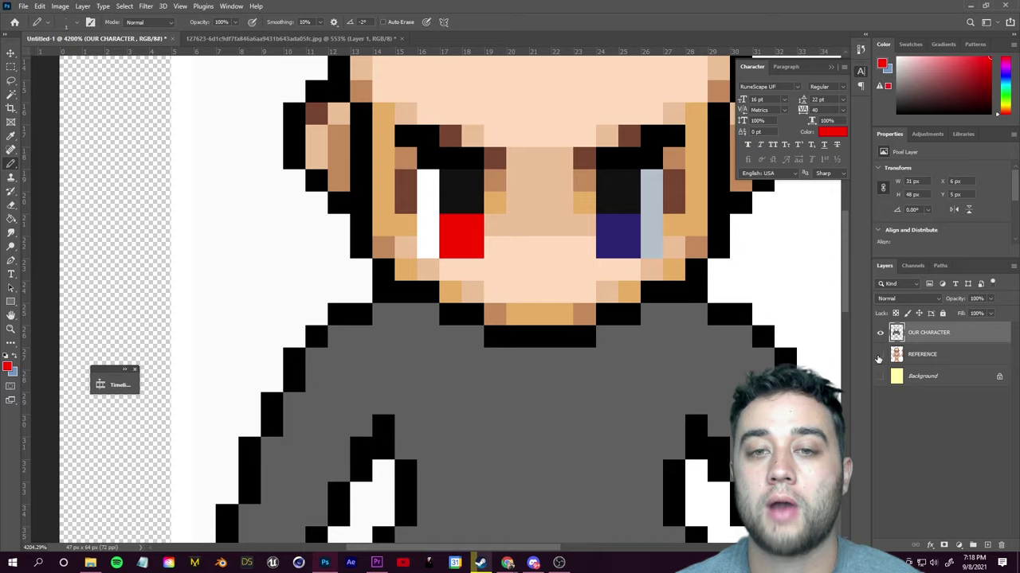
Toggle the REFERENCE layer's visibility to compare the newly coloured eye with the original sprite
click(879, 356)
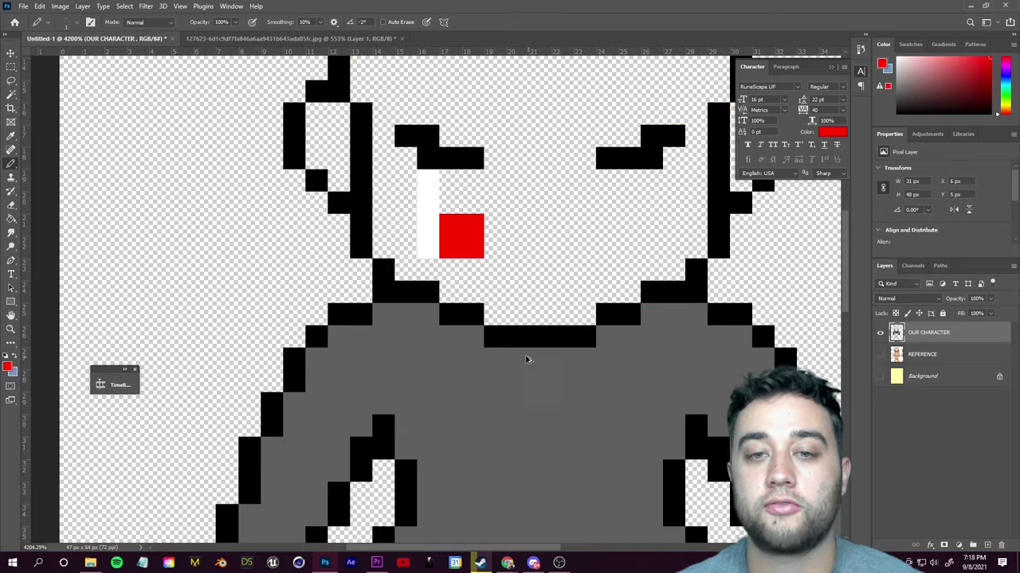
scroll(579, 367, down, 3)
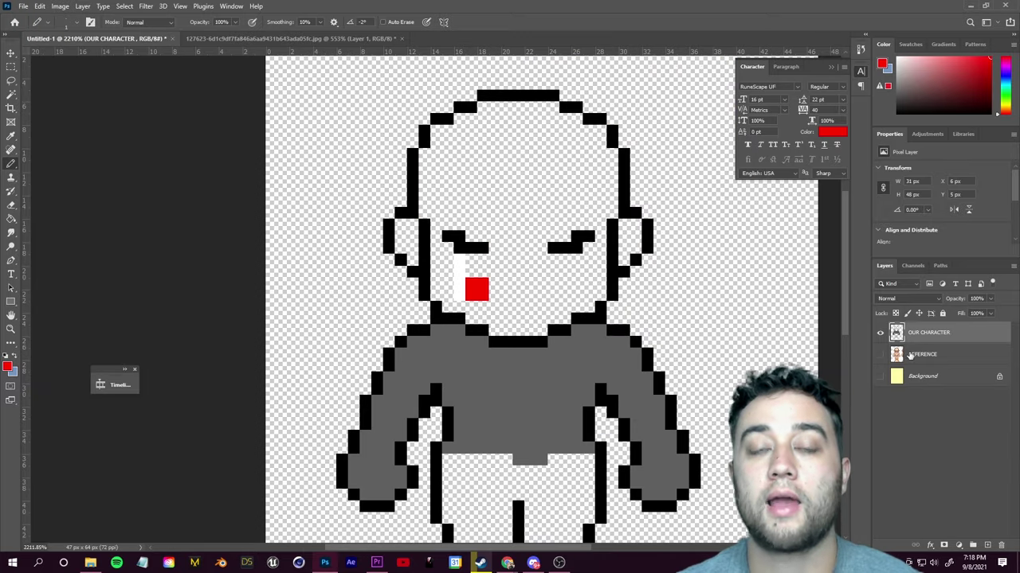
click(880, 355)
click(880, 356)
click(880, 355)
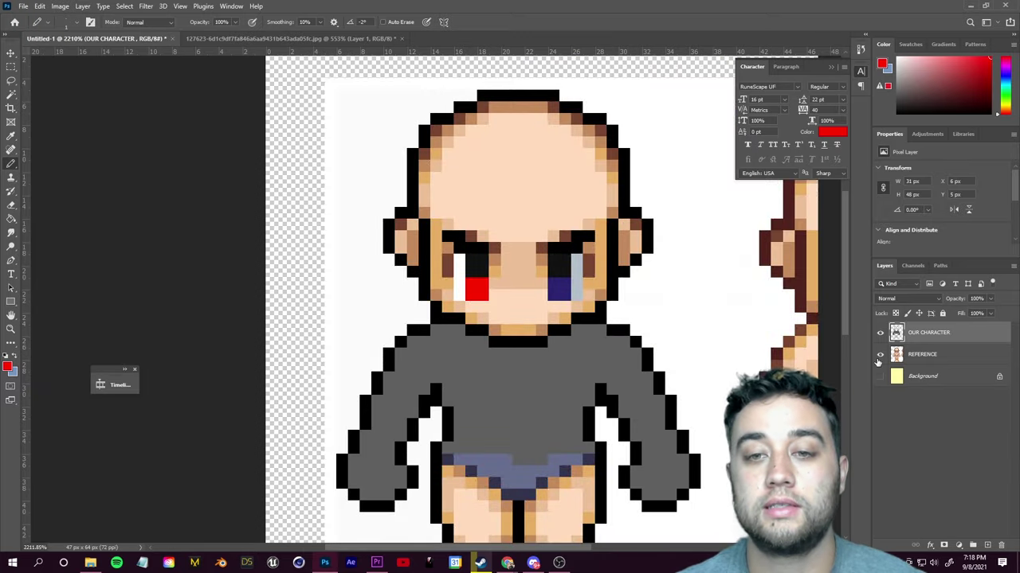
click(880, 355)
click(880, 355)
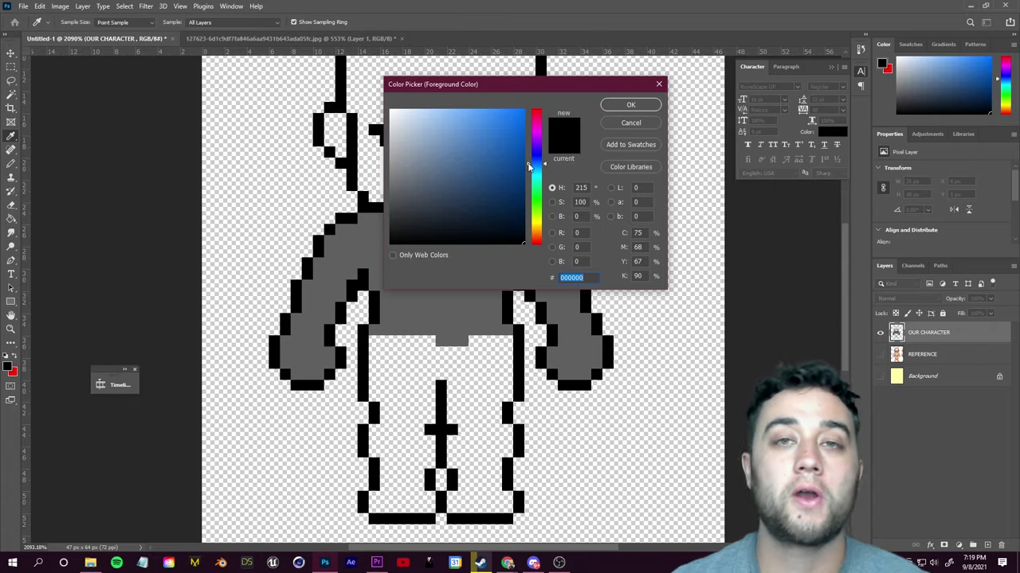
Set the foreground to a reddish-brown skin tone and paint both hands up to the wrists
drag(544, 222, 536, 240)
mouse_move(415, 118)
mouse_down()
mouse_move(471, 122)
mouse_move(476, 149)
mouse_up()
click(630, 106)
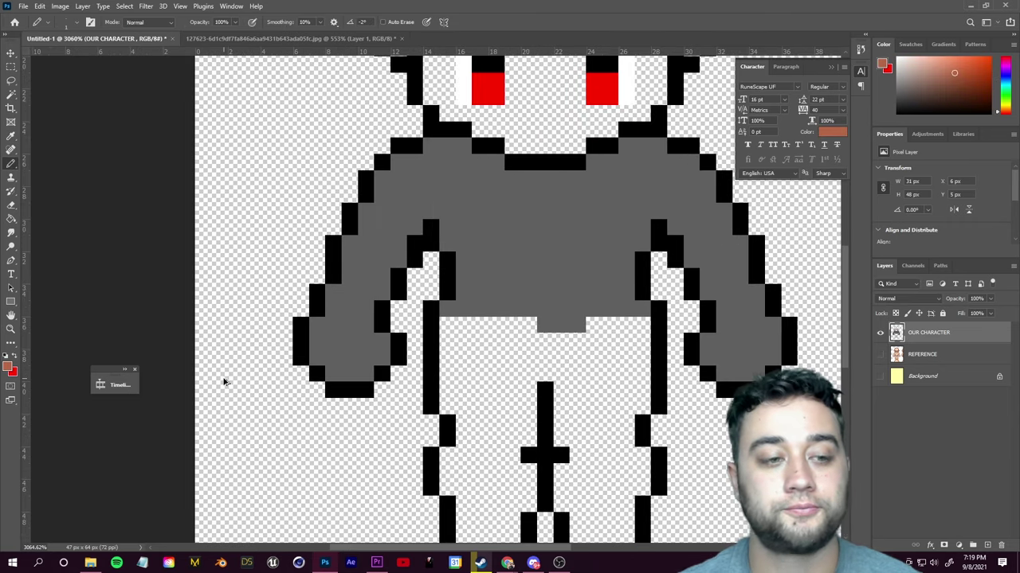
mouse_move(333, 315)
mouse_down()
mouse_move(363, 322)
mouse_move(363, 313)
mouse_move(317, 341)
mouse_up()
mouse_move(341, 354)
mouse_down()
mouse_move(349, 374)
mouse_move(377, 361)
mouse_move(379, 339)
mouse_move(353, 309)
mouse_up()
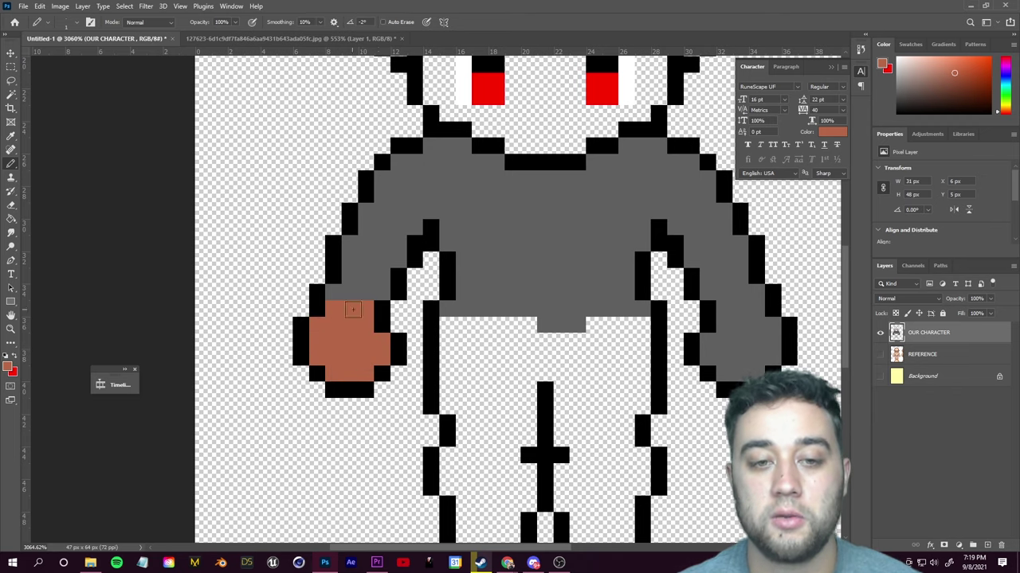
mouse_move(723, 309)
mouse_down()
mouse_move(746, 311)
mouse_move(716, 344)
mouse_move(728, 360)
mouse_up()
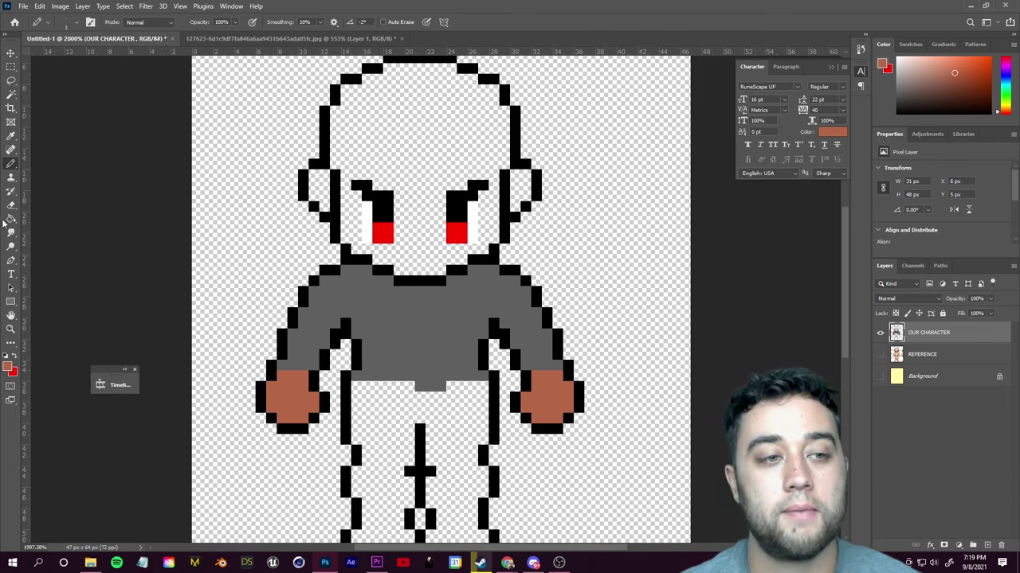
Fill the head with the reddish-brown skin tone and erase the stray pixels outside its black outline
click(12, 222)
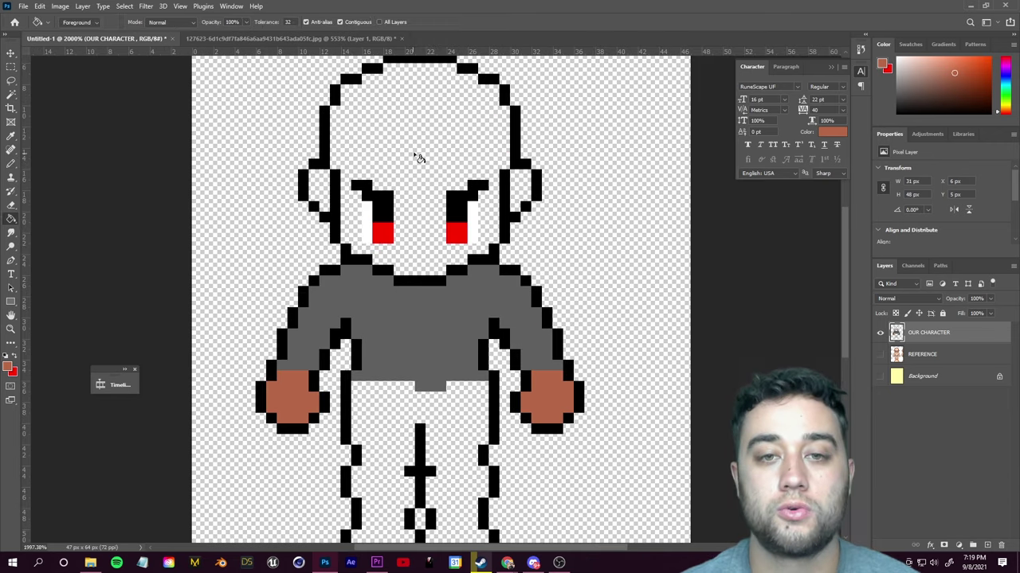
click(417, 151)
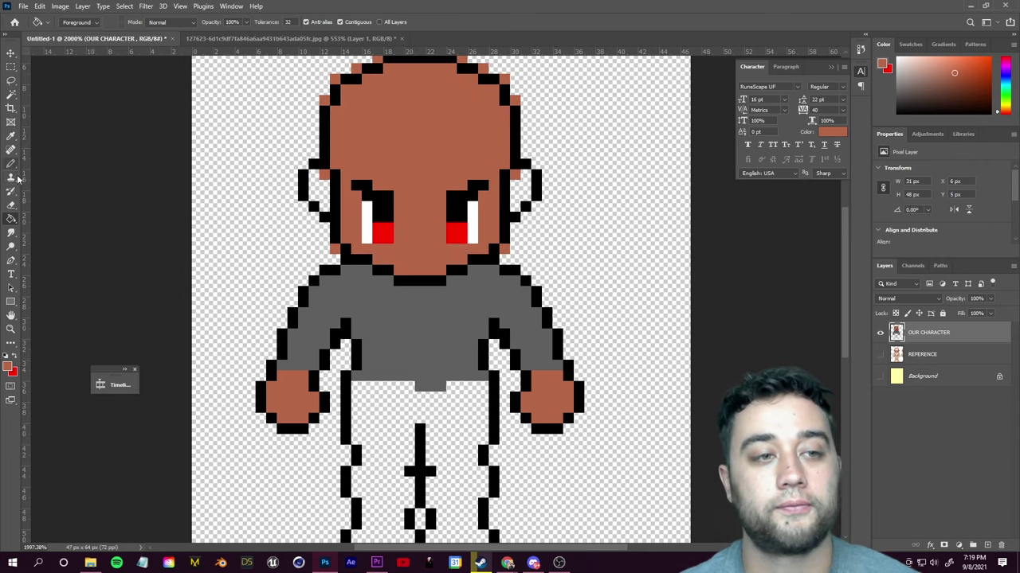
click(12, 206)
drag(332, 87, 356, 137)
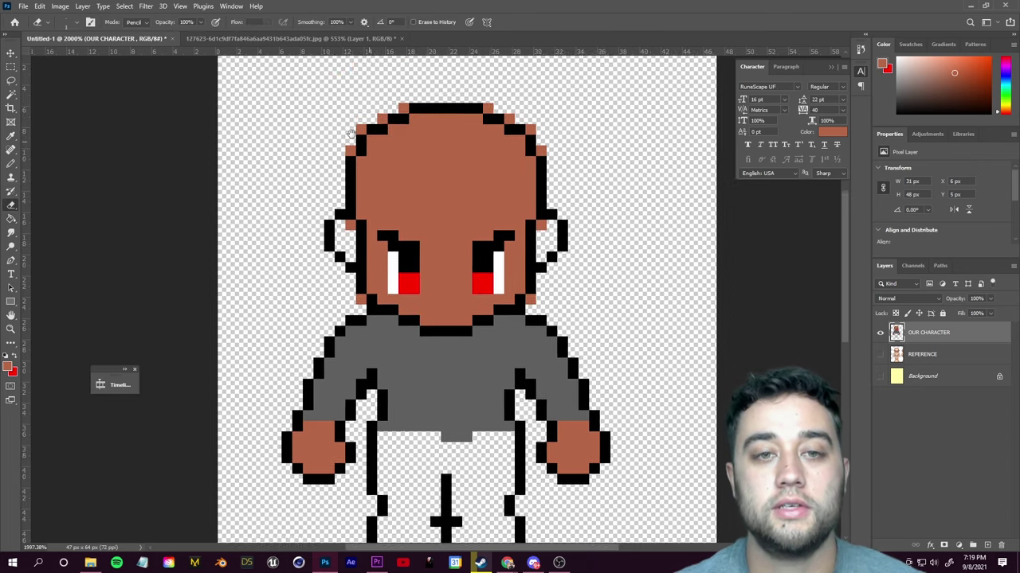
click(360, 129)
click(509, 116)
click(530, 129)
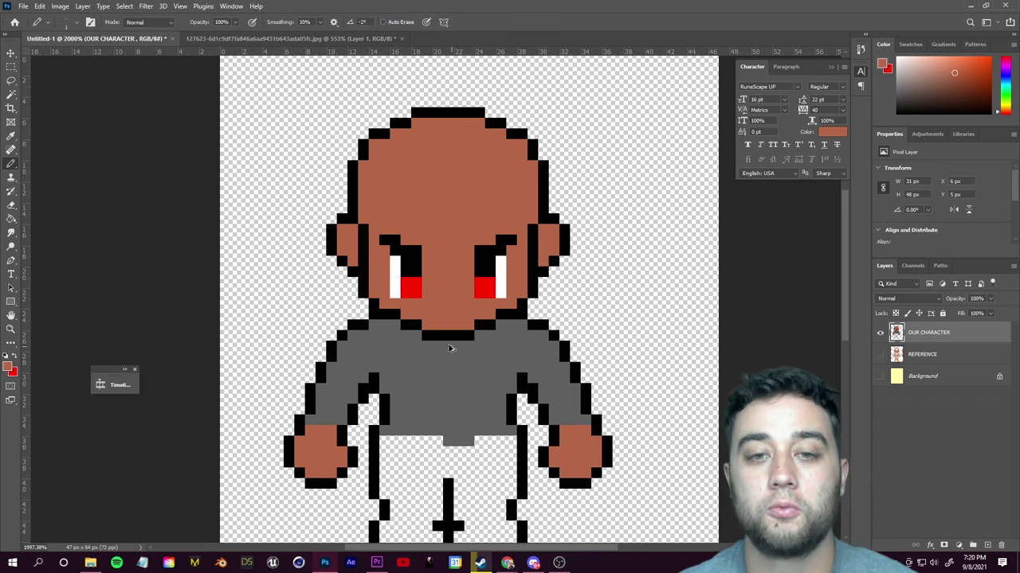
Colour both shoes with red outer sides and white inner sides
scroll(313, 378, down, 5)
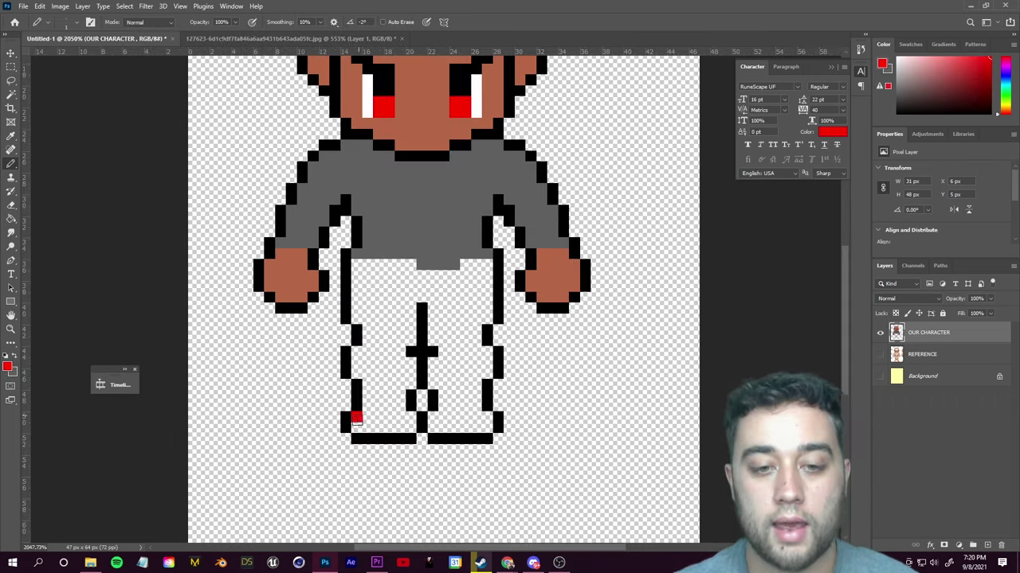
click(357, 428)
click(367, 428)
click(366, 418)
drag(487, 417, 476, 424)
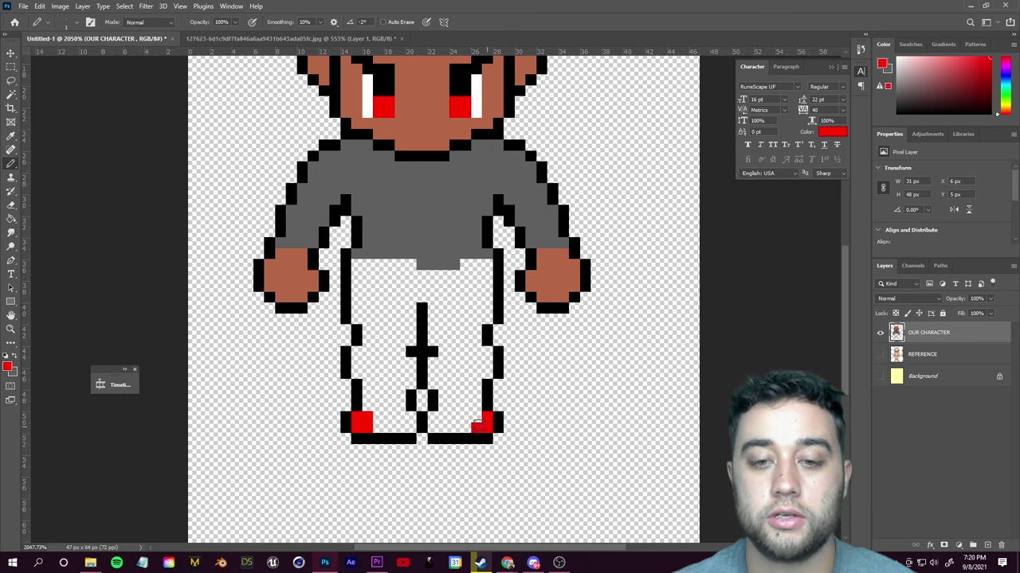
mouse_move(433, 428)
mouse_down()
mouse_move(453, 419)
mouse_move(443, 417)
mouse_up()
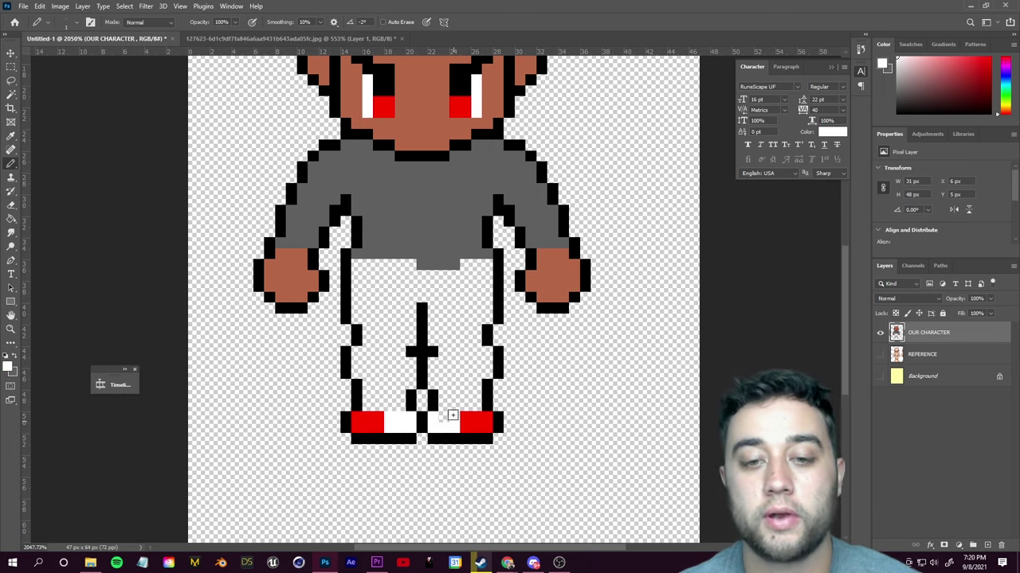
scroll(458, 455, down, 3)
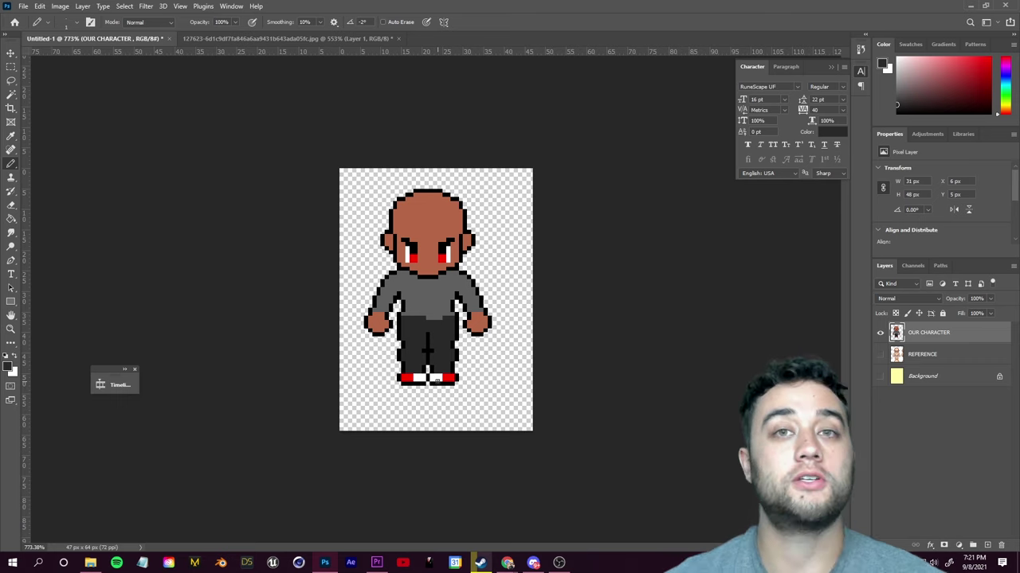
scroll(428, 459, up, 3)
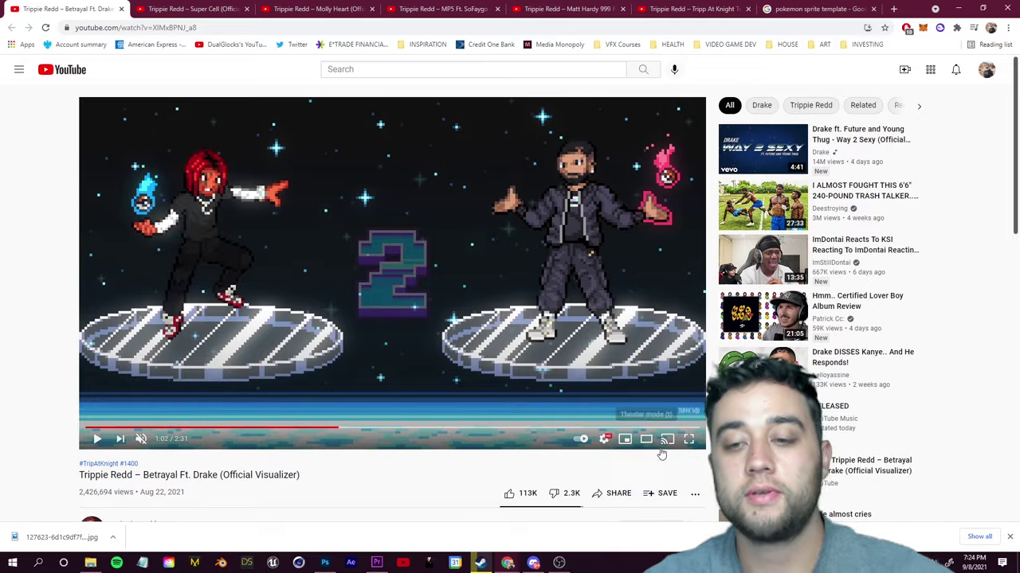
View the visualizer in full screen to examine the front-facing red-haired sprite at 0:55, and exit full screen
scroll(687, 382, down, 1)
click(687, 382)
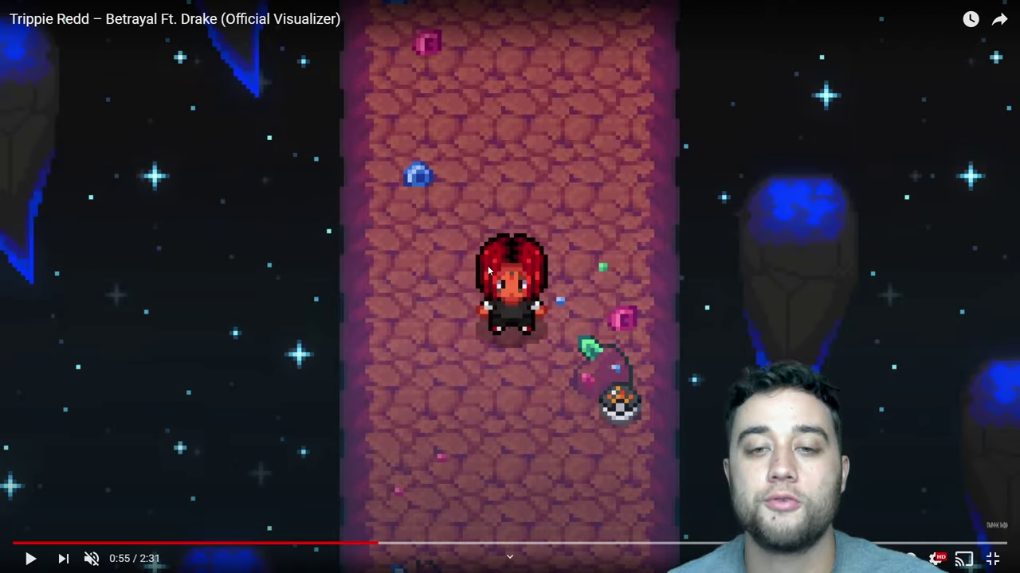
key(Escape)
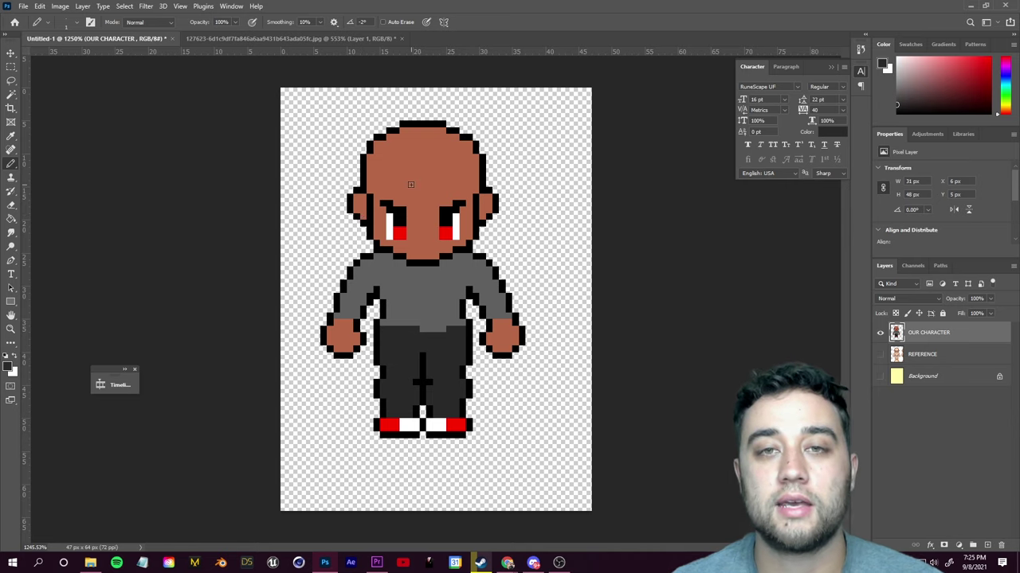
Draw the hair's black outer outline, red hairline and red-and-black side strands around the head, erasing the old outline where they overlap
click(180, 7)
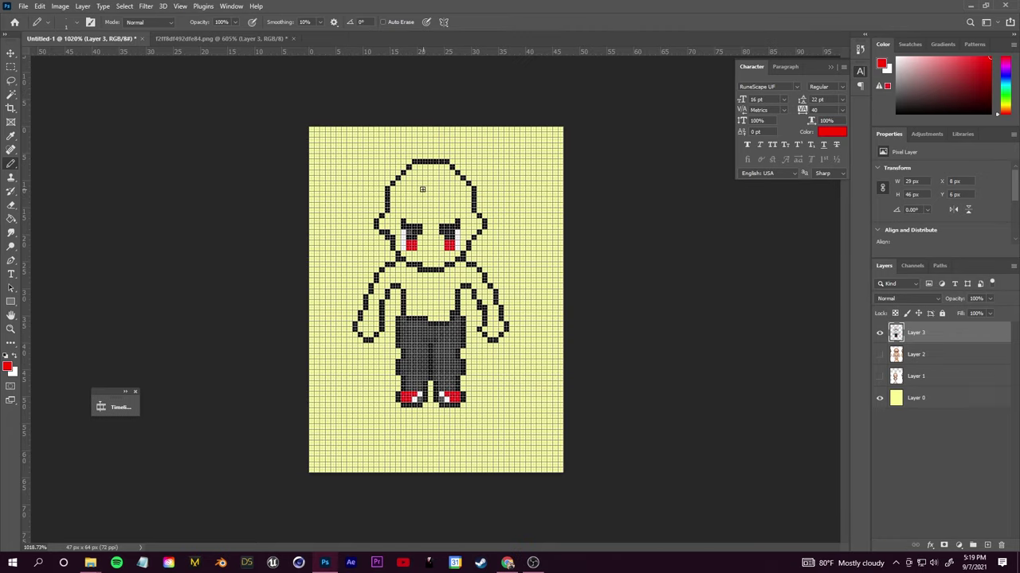
mouse_move(451, 199)
mouse_down()
mouse_move(408, 191)
mouse_move(387, 249)
mouse_up()
key(x)
key(x)
key(x)
mouse_move(382, 249)
mouse_down()
mouse_move(369, 207)
mouse_move(397, 165)
mouse_move(456, 158)
mouse_move(480, 226)
mouse_up()
scroll(480, 227, up, 2)
key(e)
drag(377, 164, 403, 139)
key(x)
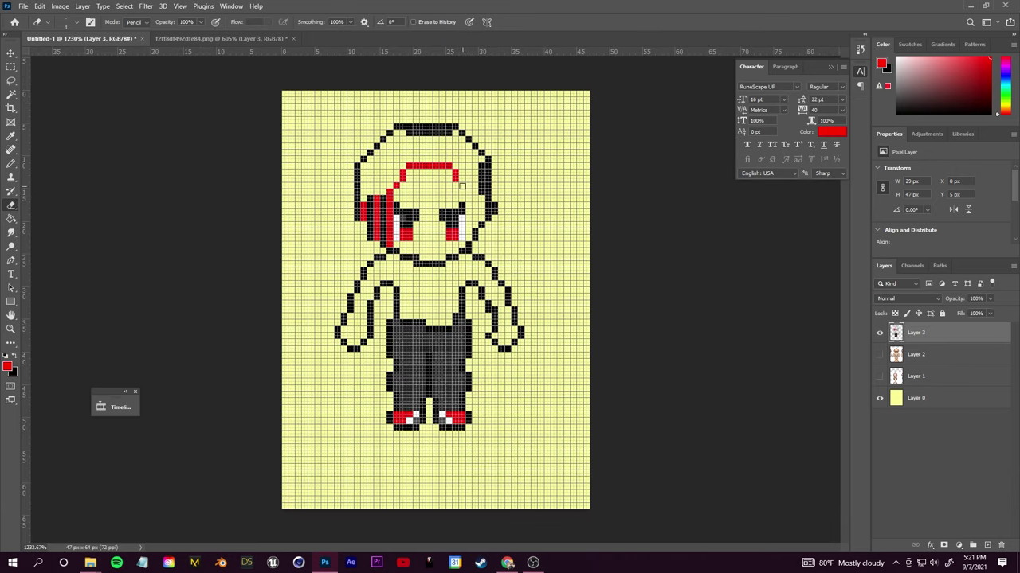
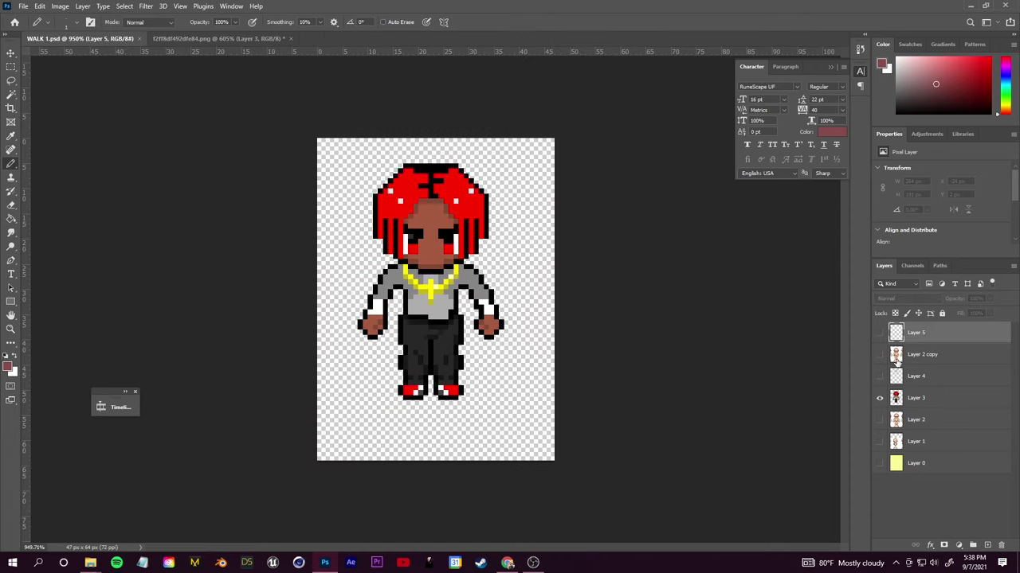
Show the Layer 2 copy walking pose and trace its shoulders and both arms in black on Layer 5
drag(880, 357, 879, 334)
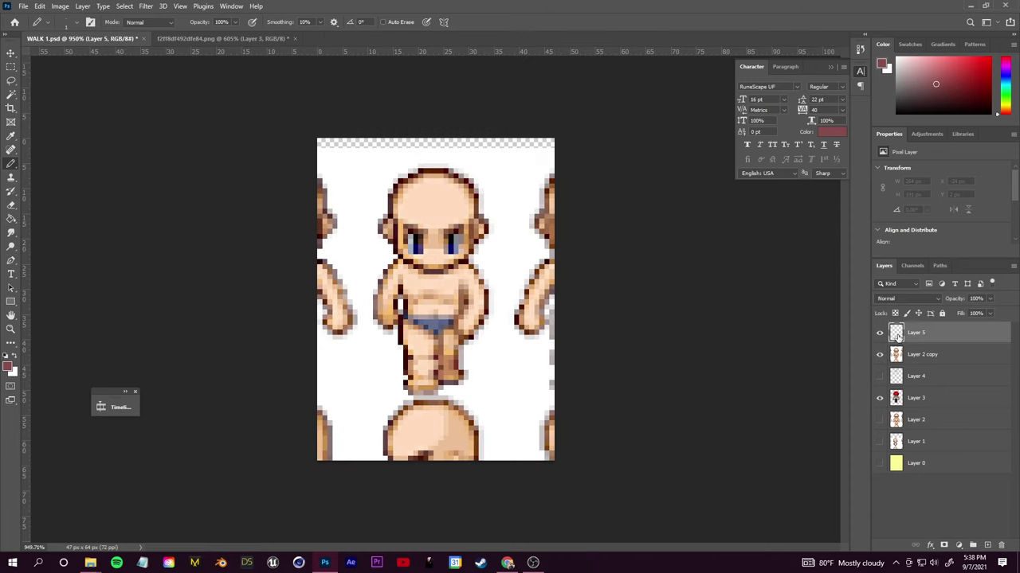
click(9, 368)
click(869, 262)
key(Return)
scroll(434, 302, up, 5)
drag(371, 332, 380, 275)
mouse_move(363, 340)
mouse_down()
mouse_move(339, 295)
mouse_move(379, 228)
mouse_up()
click(478, 233)
mouse_move(486, 234)
mouse_down()
mouse_move(518, 287)
mouse_move(478, 360)
mouse_up()
Trace the outer outlines of both legs and feet of the walking pose in black on Layer 5
mouse_move(380, 323)
mouse_down()
mouse_move(388, 416)
mouse_move(436, 437)
mouse_up()
drag(477, 364, 444, 430)
scroll(507, 396, down, 1)
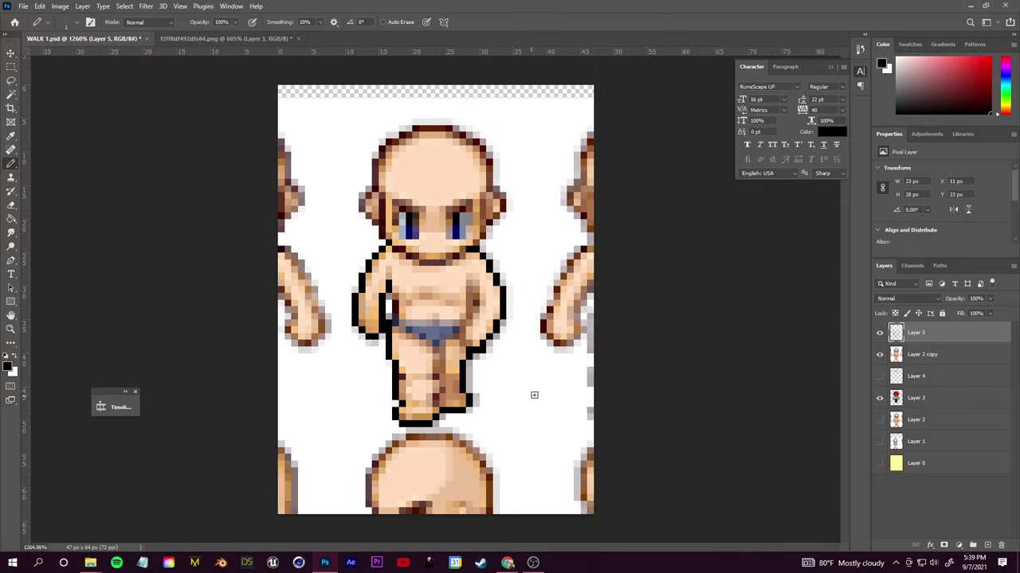
Hide the Layer 2 copy reference and duplicate the finished character on Layer 3
click(878, 355)
click(945, 400)
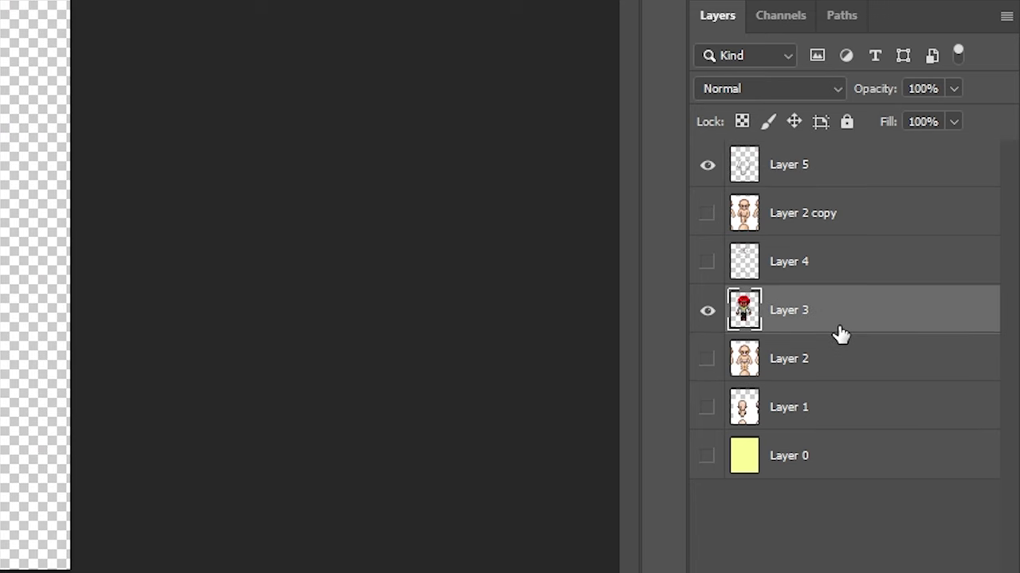
key(ctrl+j)
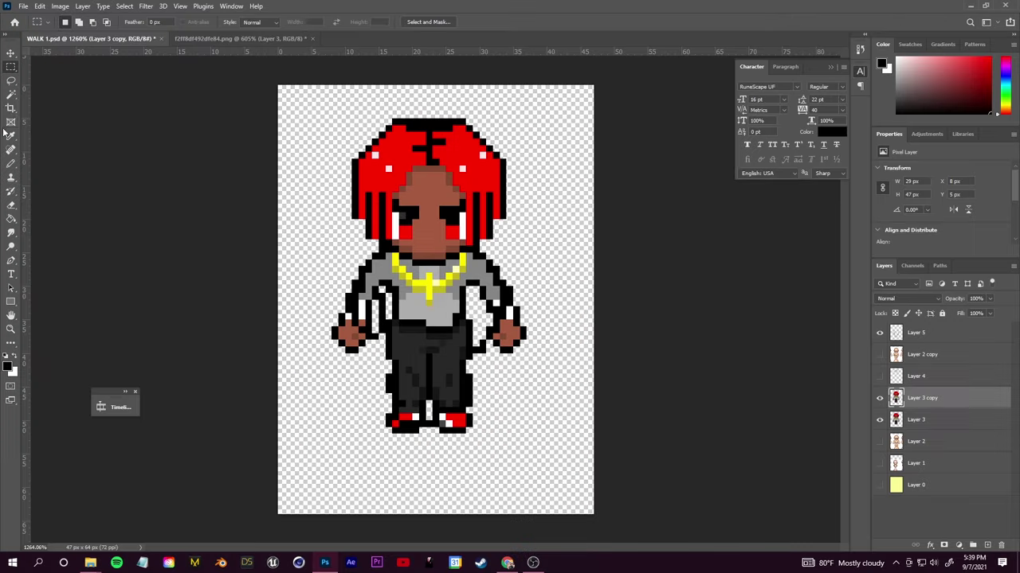
Hide the original Layer 3 and delete both arms from the duplicated character on Layer 3 copy
drag(311, 246, 371, 375)
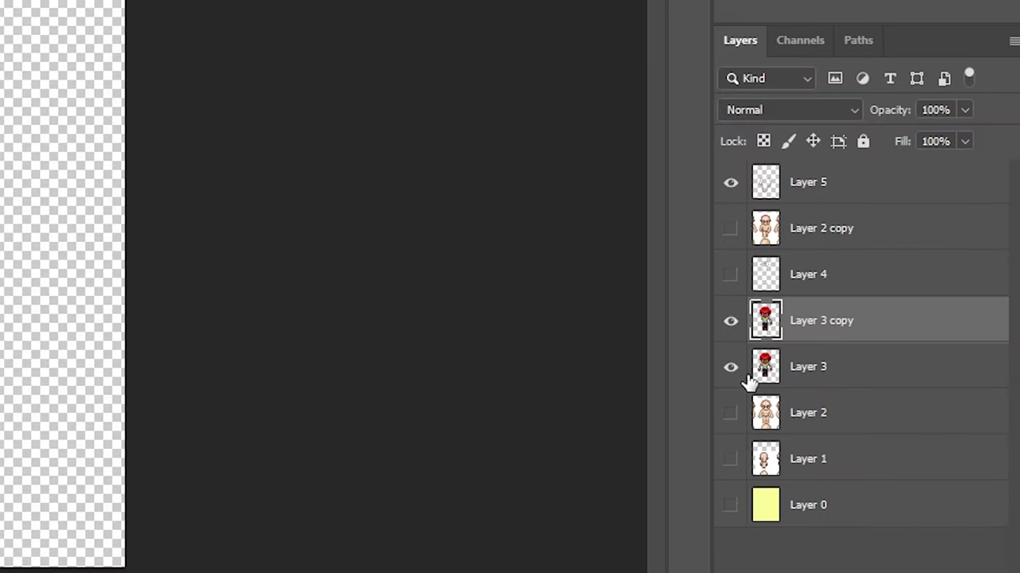
click(879, 420)
drag(560, 374, 474, 254)
key(Delete)
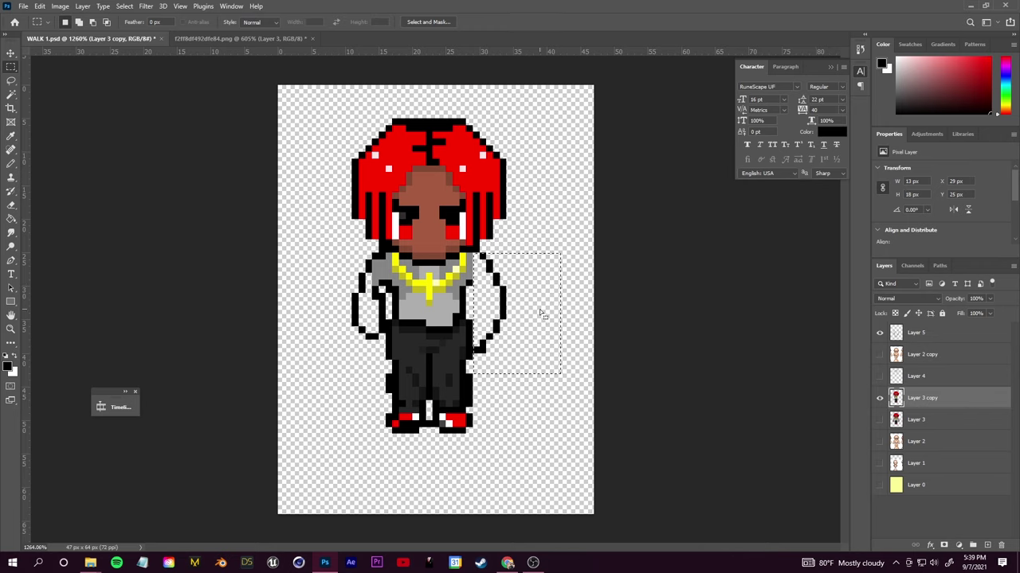
Delete the lower legs and shoes from Layer 3 copy and clear the selection
drag(358, 367, 532, 442)
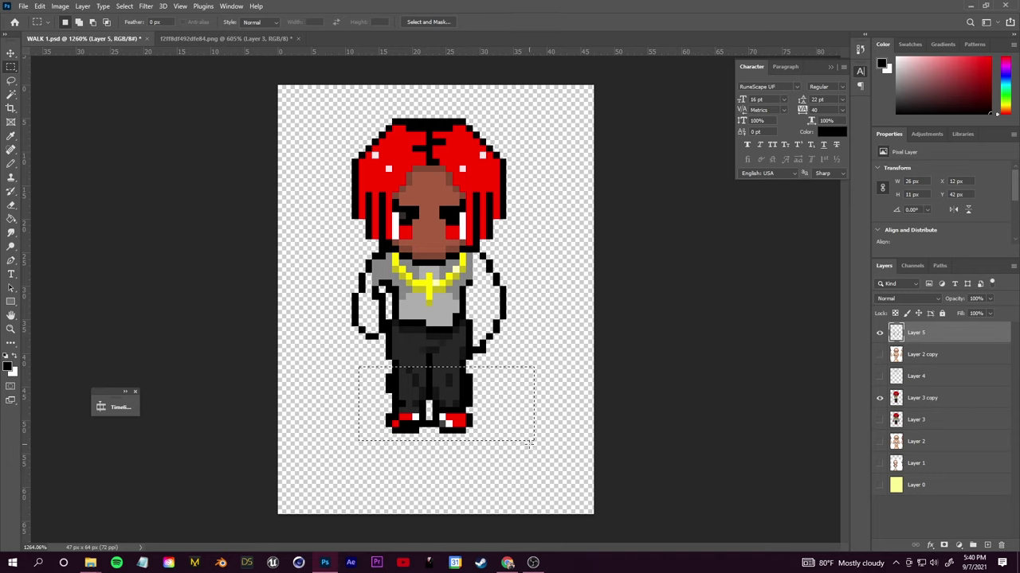
key(alt+bracketleft)
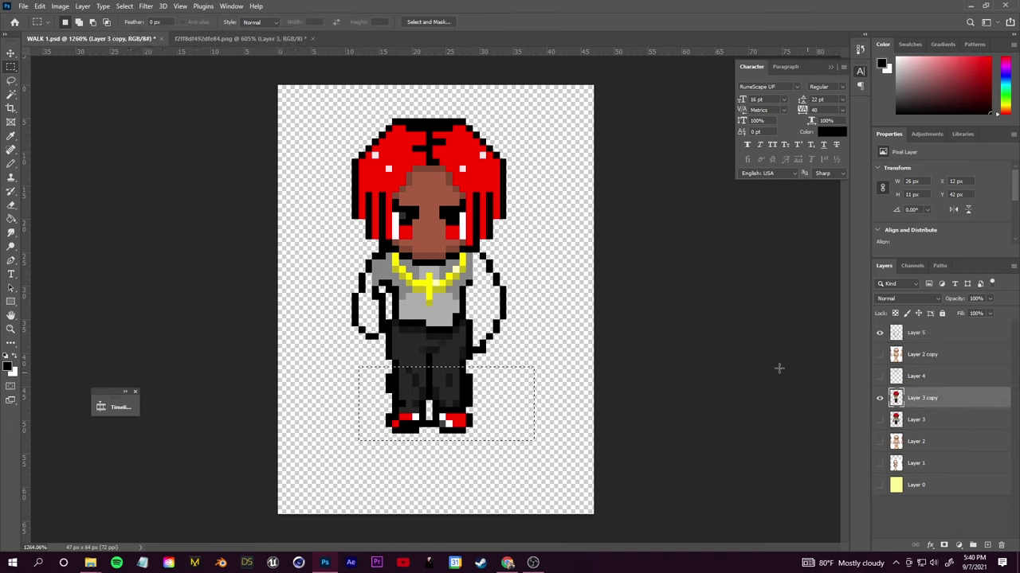
key(Delete)
click(124, 6)
click(134, 30)
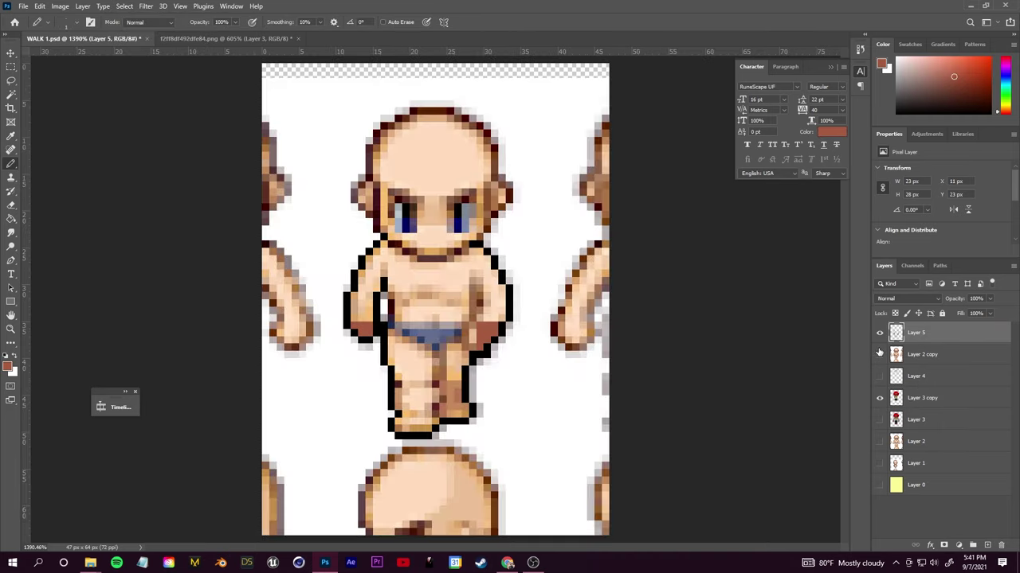
Colour the walking pose on Layer 5 with grey sleeves, white cuffs, brown hands, dark trousers and red-and-white shoes
scroll(477, 297, up, 2)
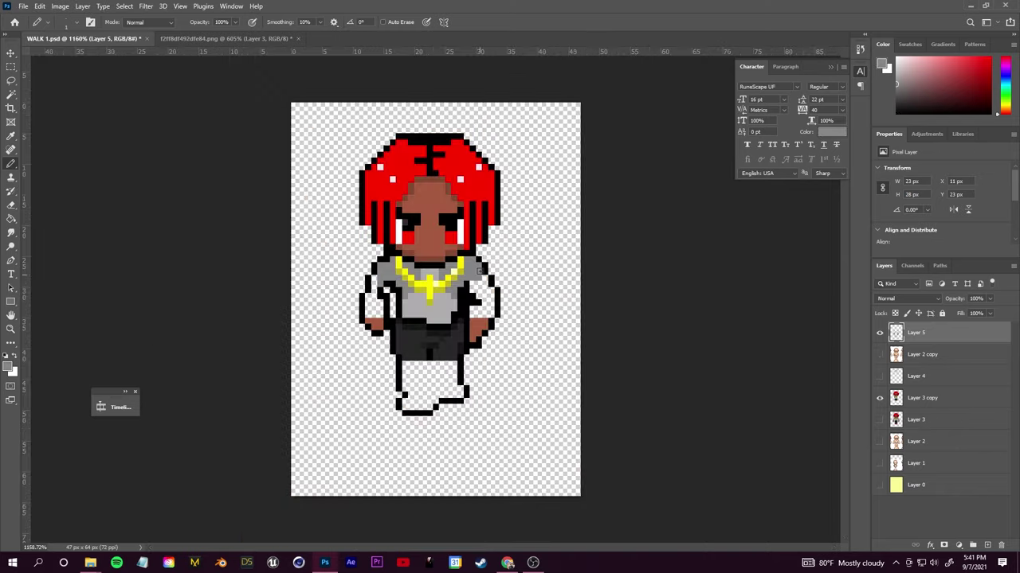
scroll(346, 334, down, 3)
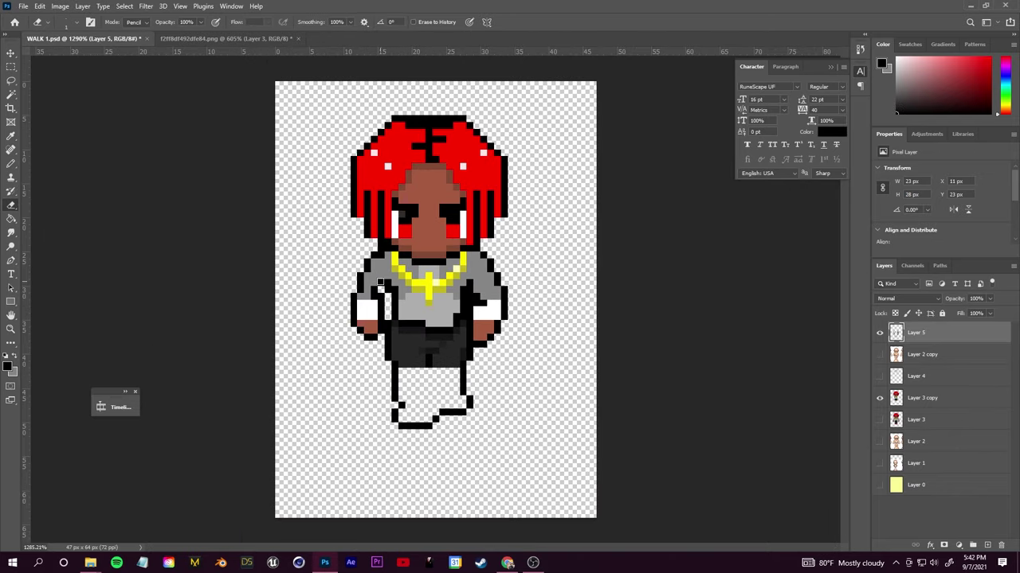
click(879, 398)
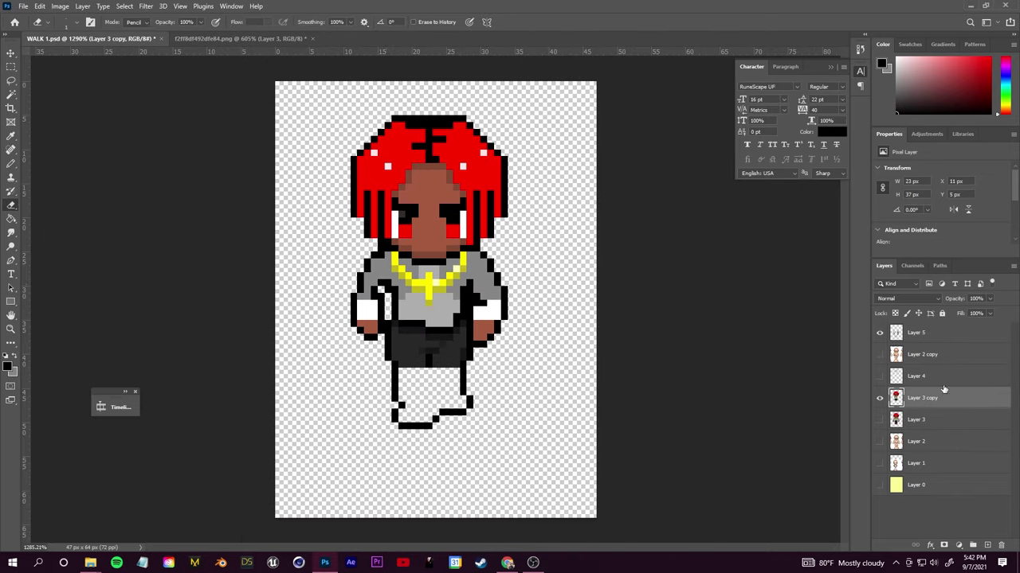
alt+click(414, 348)
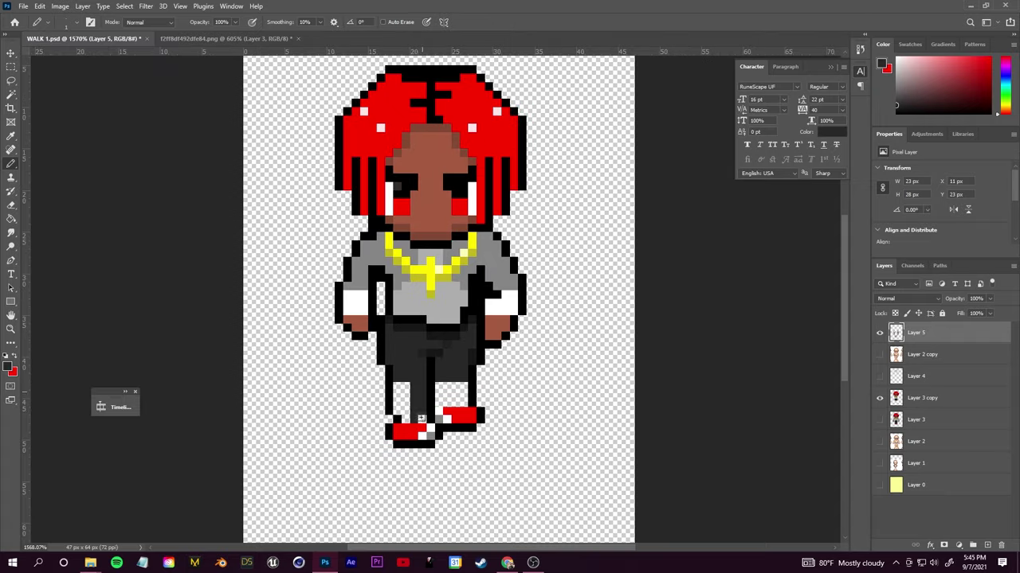
scroll(484, 383, down, 5)
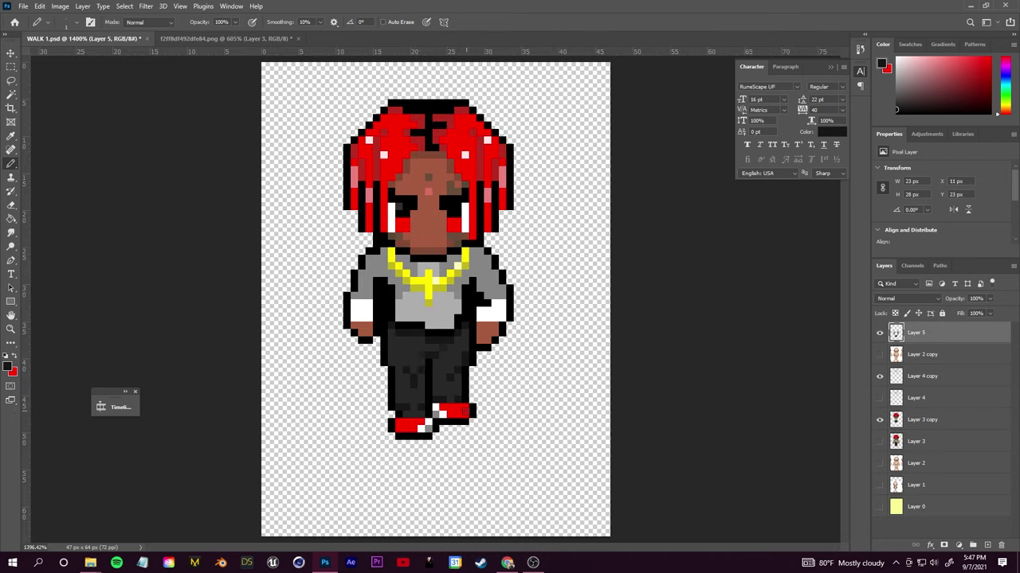
scroll(420, 414, down, 10)
scroll(412, 401, up, 12)
scroll(391, 392, down, 18)
scroll(389, 390, up, 14)
scroll(400, 422, down, 12)
scroll(402, 422, up, 5)
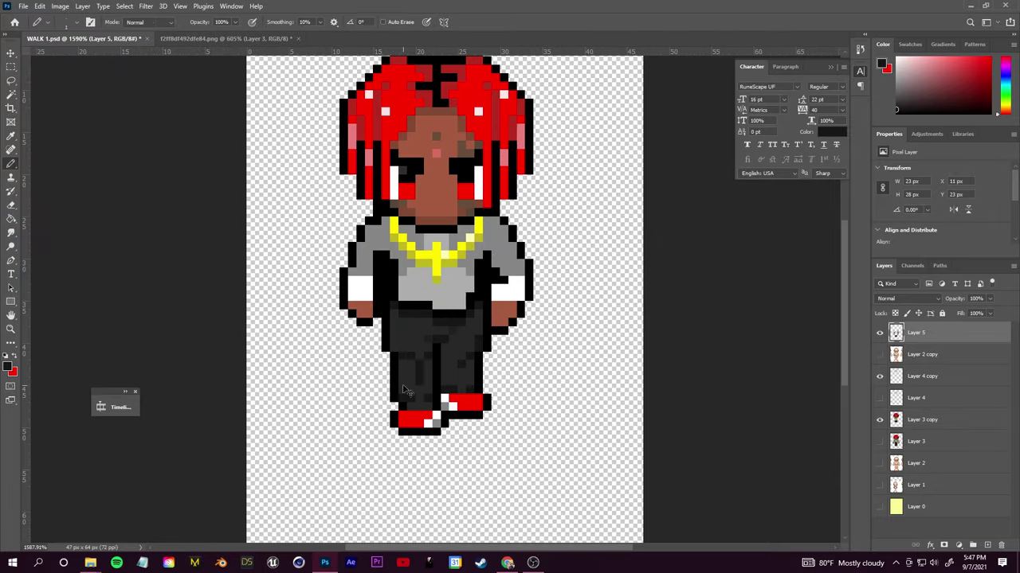
Undo the last pencil edit and set the foreground to a dark grey for the trousers
key(ctrl+z)
click(7, 366)
click(985, 126)
key(b)
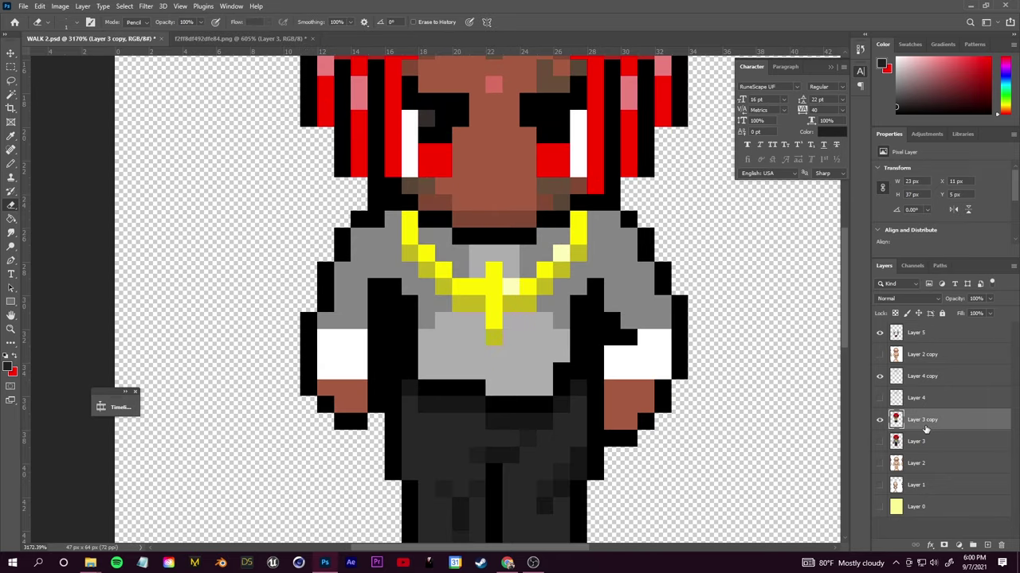
click(11, 66)
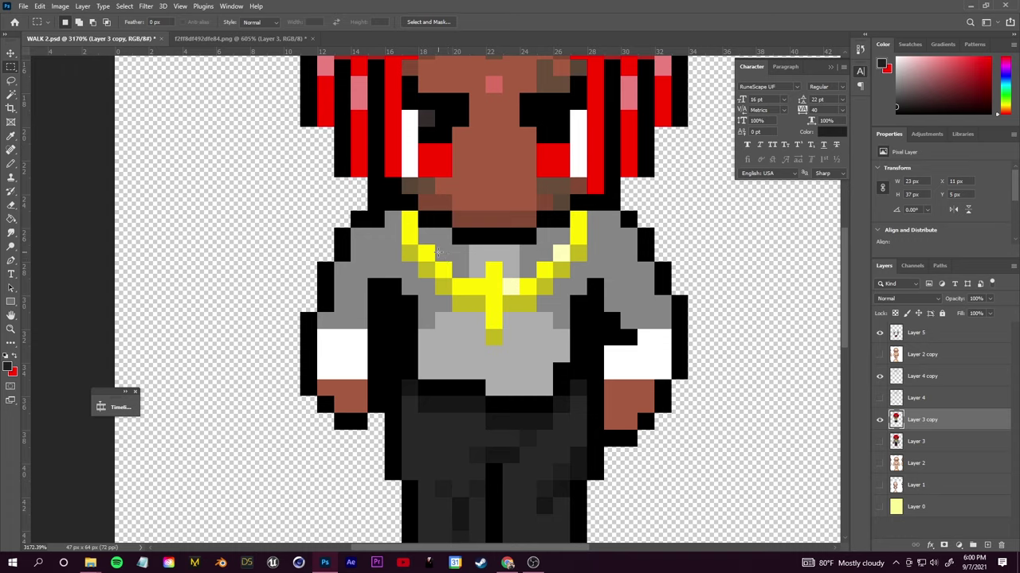
drag(452, 248, 537, 362)
key(ctrl+t)
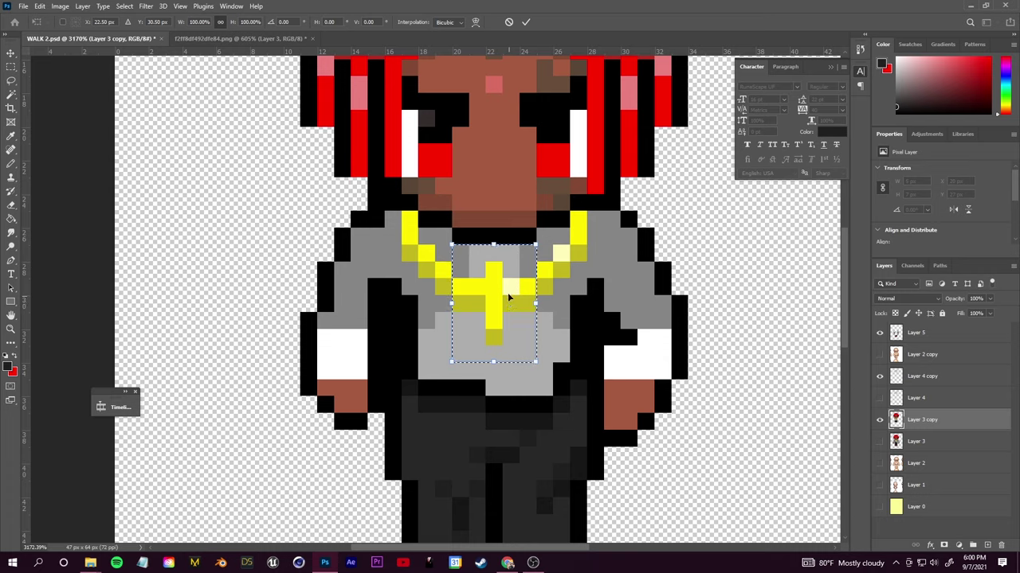
drag(510, 297, 510, 287)
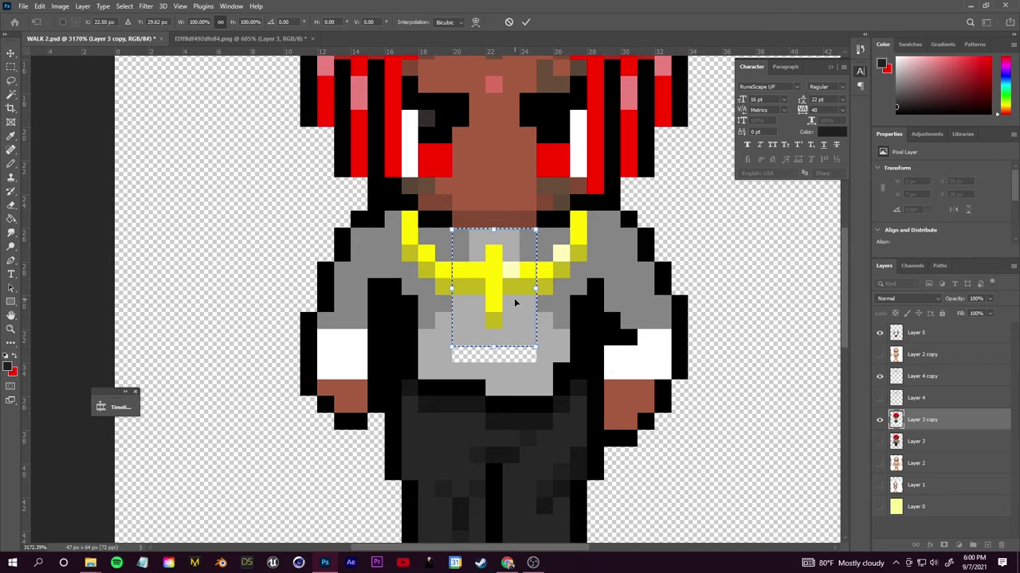
click(507, 23)
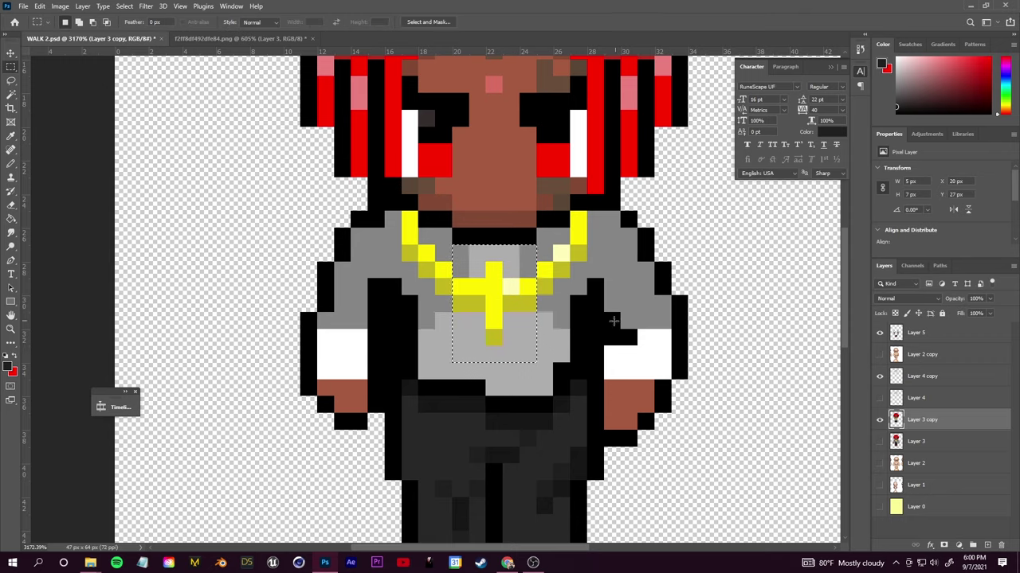
click(124, 6)
click(134, 28)
Erase parts of the chain and cross on Layer 3 copy and redraw the yellow cross one pixel higher
click(11, 204)
scroll(544, 314, right, 2)
drag(351, 253, 402, 287)
click(452, 287)
alt+click(418, 287)
click(10, 165)
click(402, 270)
alt+click(385, 253)
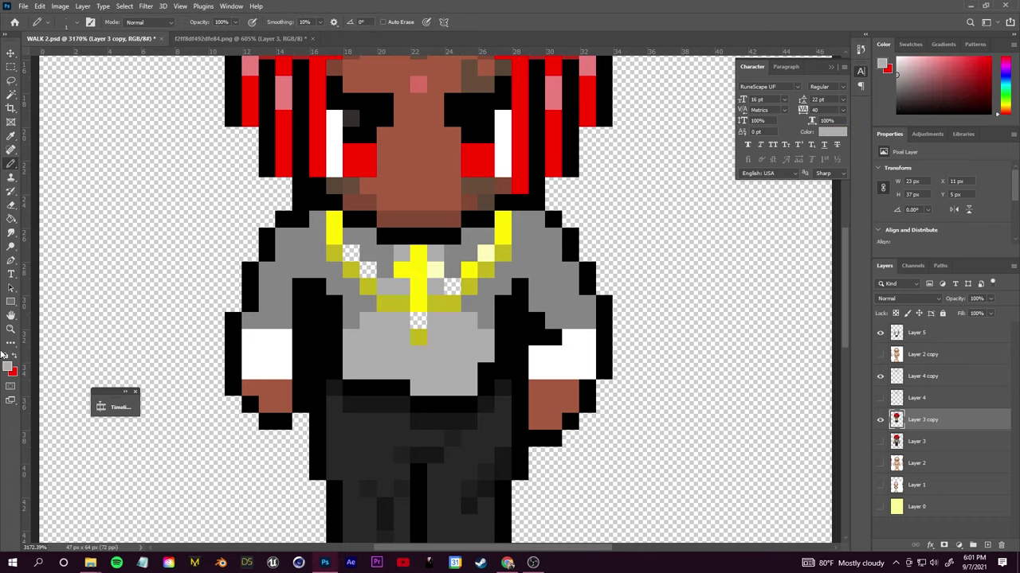
Fill the erased necklace gaps and cover the old cross tip with the shirt's light grey
drag(351, 253, 402, 286)
click(452, 286)
alt+click(436, 337)
click(418, 336)
Paint the raised chain in yellow, cover its old lower edge with shirt grey, and choose a new foreground colour for the shading
alt+click(418, 275)
drag(352, 236, 384, 254)
drag(486, 236, 453, 253)
alt+click(435, 320)
drag(335, 253, 402, 304)
drag(436, 303, 519, 246)
click(7, 367)
click(512, 263)
click(978, 124)
Switch visibility from Layer 3 copy to Layer 3 to compare the raised necklace with the original standing pose
scroll(466, 330, down, 6)
scroll(516, 341, up, 1)
click(880, 420)
click(880, 442)
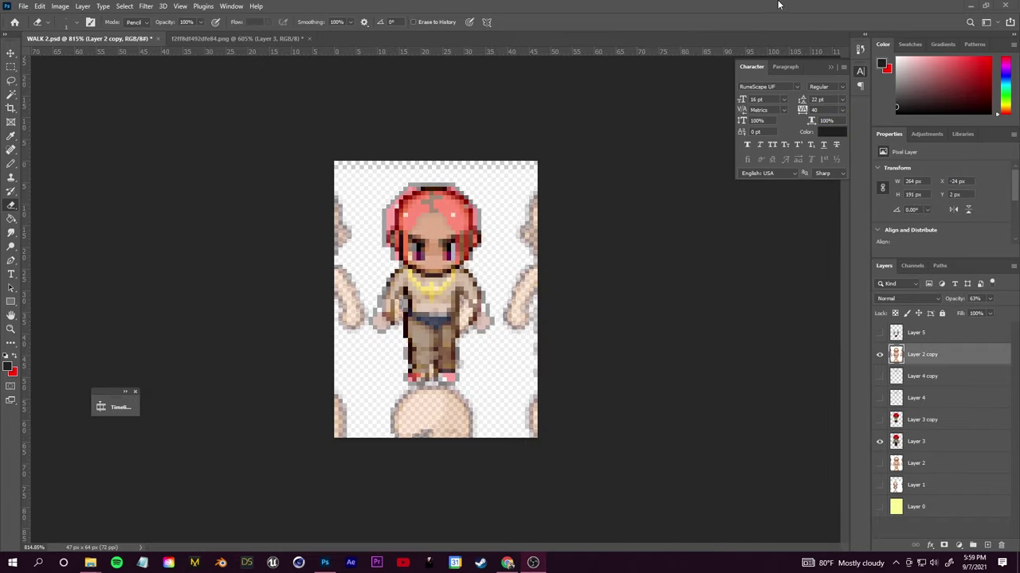
Shift the semi-transparent Layer 2 copy sprite sheet sideways so its next walking pose lines up with the character
click(808, 307)
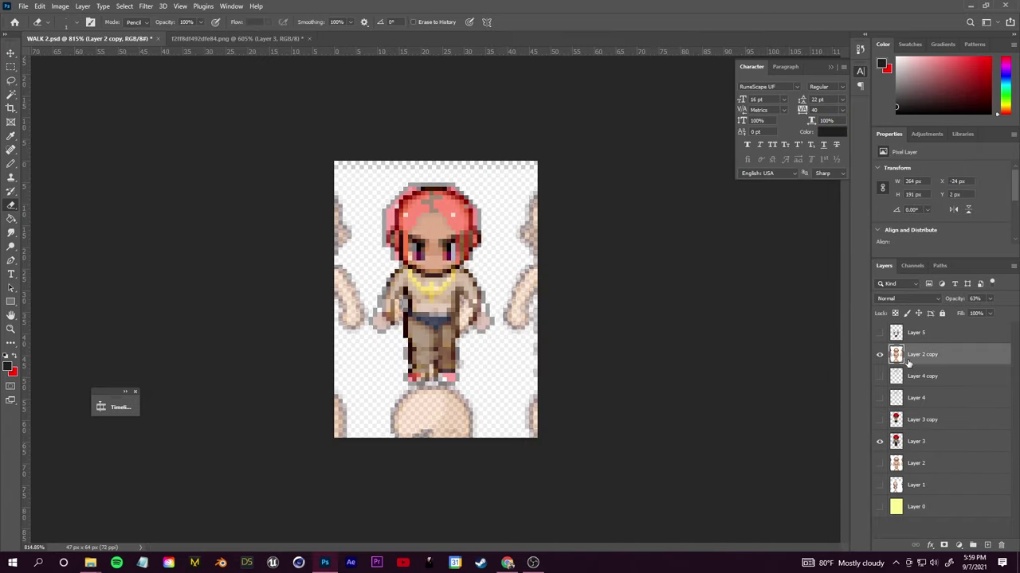
key(ctrl+t)
drag(443, 313, 177, 318)
scroll(177, 318, up, 7)
drag(489, 327, 443, 317)
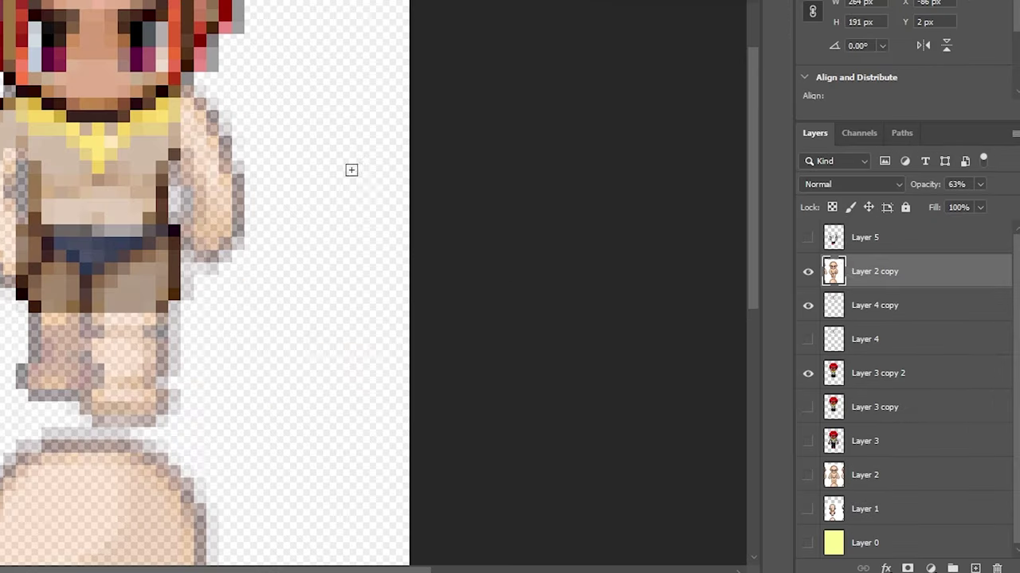
Add a new layer at the top of the stack named walk 3 and rename Layer 5 as walk 2
click(974, 568)
drag(869, 265, 865, 227)
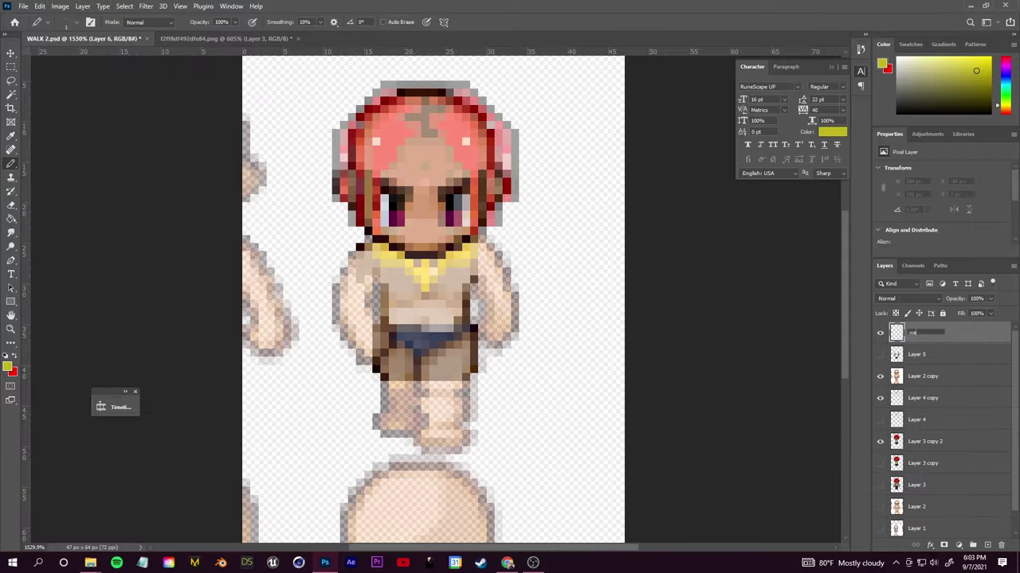
double_click(934, 356)
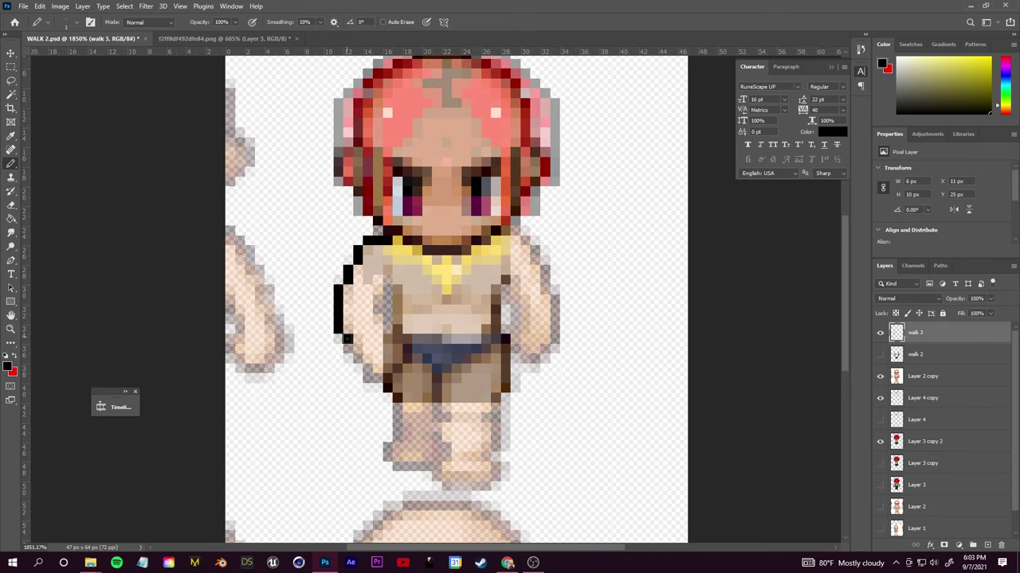
Trace the second walking pose's arms and legs in black on walk 3, adjusting the Layer 2 copy reference's opacity
drag(343, 335, 391, 339)
mouse_move(500, 279)
mouse_down()
mouse_move(486, 329)
mouse_move(487, 221)
mouse_up()
scroll(372, 297, down, 3)
click(922, 376)
click(990, 299)
click(915, 333)
scroll(466, 305, up, 4)
scroll(502, 354, down, 1)
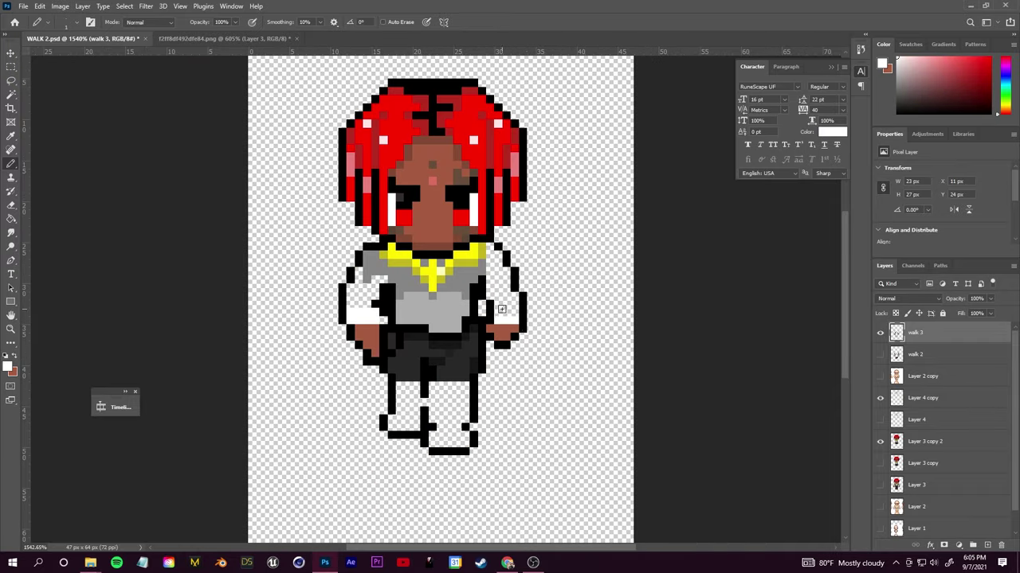
Set the foreground to the shirt's grey and fill both sleeves above the white cuffs on walk 3
click(884, 64)
key(Return)
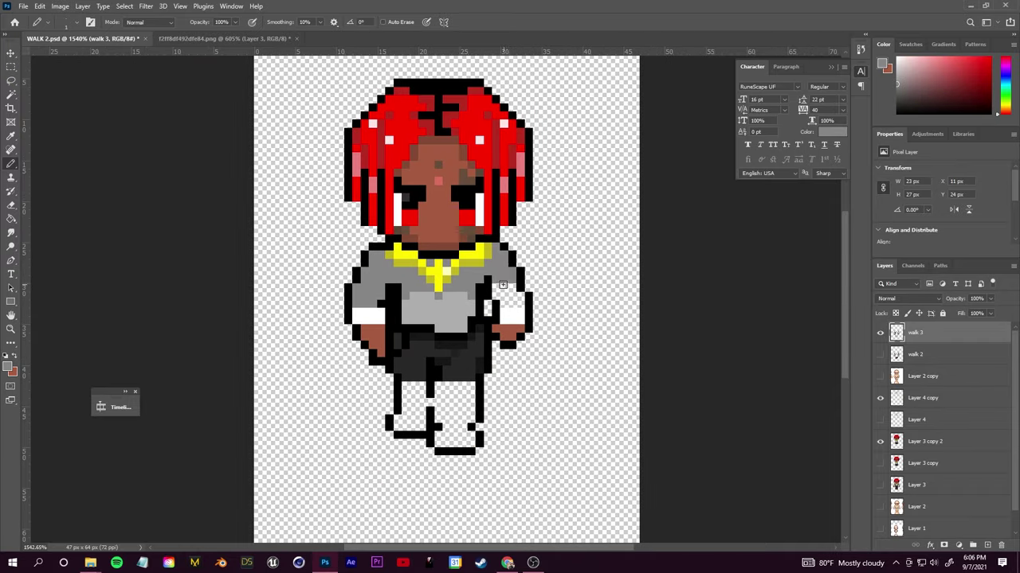
drag(502, 285, 510, 303)
scroll(503, 284, up, 3)
Pick a dark trouser grey and fill both legs of the walking pose on walk 3
click(7, 367)
click(979, 123)
drag(390, 371, 462, 410)
Colour both shoes of the walking pose on walk 3 red with white inner parts
click(7, 367)
click(979, 123)
drag(387, 400, 462, 425)
click(12, 372)
click(979, 123)
click(12, 372)
click(979, 122)
click(430, 424)
scroll(358, 427, down, 2)
scroll(357, 426, down, 1)
scroll(439, 381, up, 2)
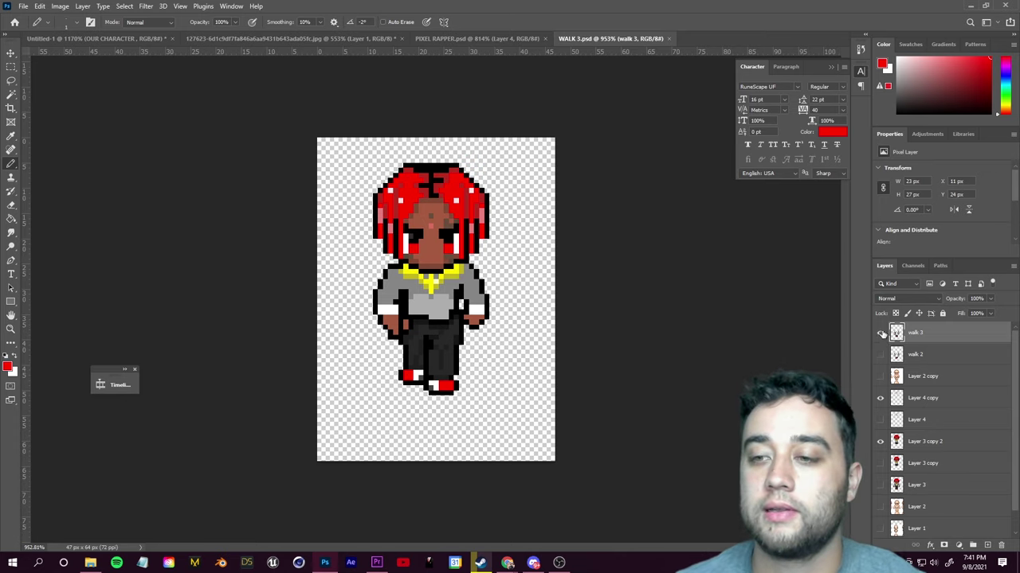
Hide all the layers, briefly showing the original standing pose on Layer 3 on its own
drag(881, 334, 904, 510)
click(880, 462)
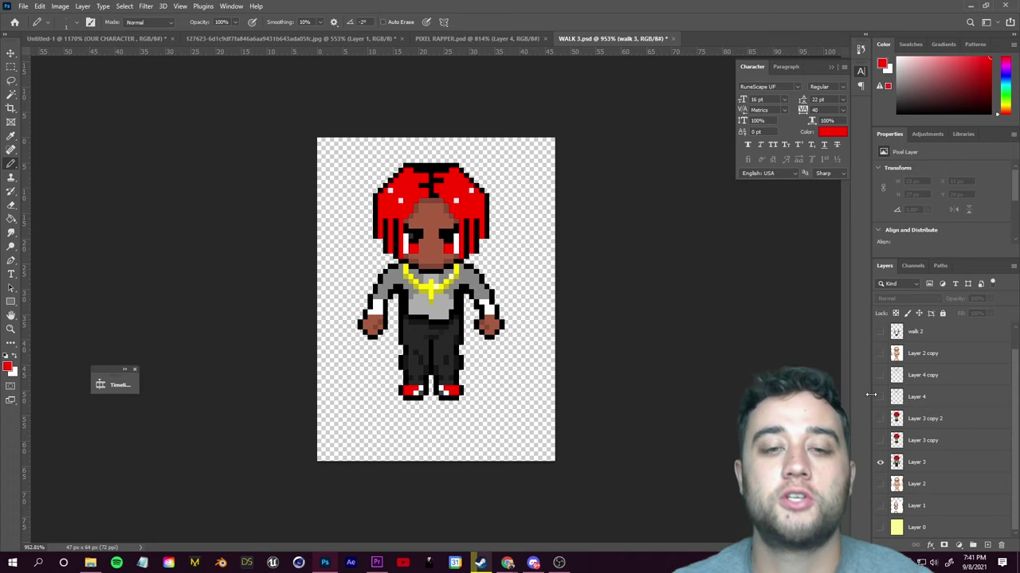
click(881, 462)
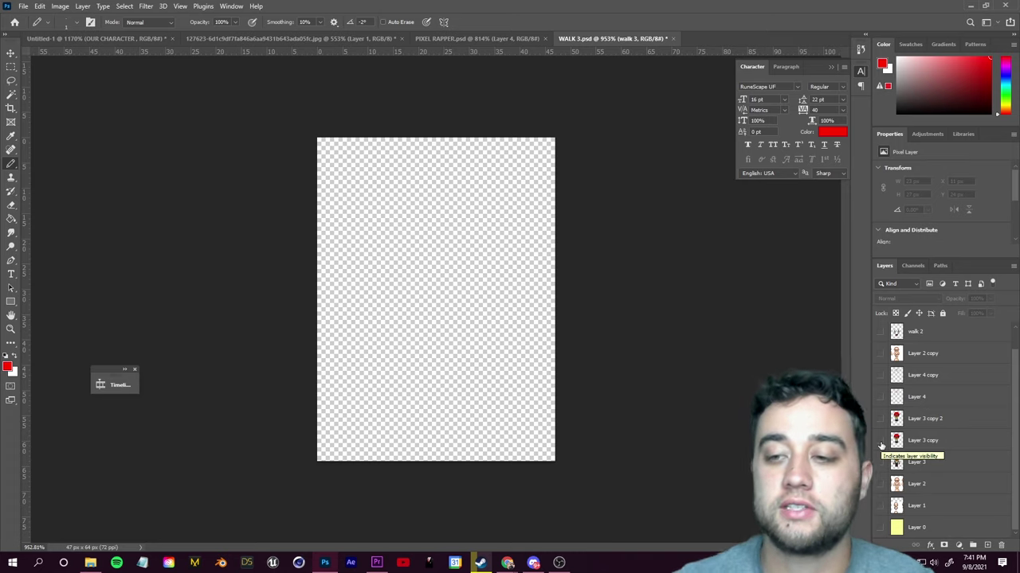
Rename Layer 3, Layer 3 copy and Layer 3 copy 2 as 1, 2 and 3
double_click(916, 463)
text(1)
double_click(924, 442)
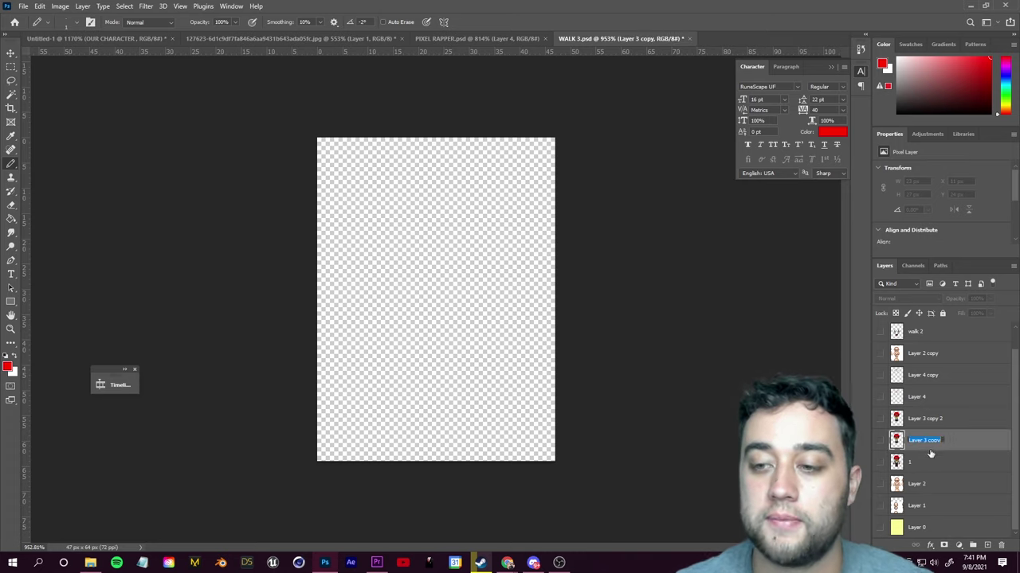
text(2)
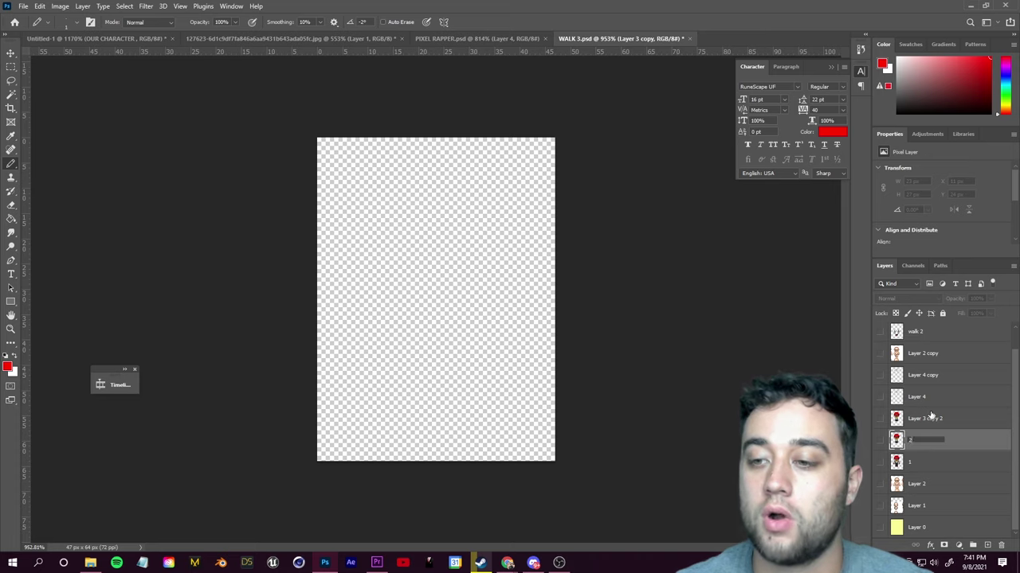
double_click(933, 419)
text(3)
key(Return)
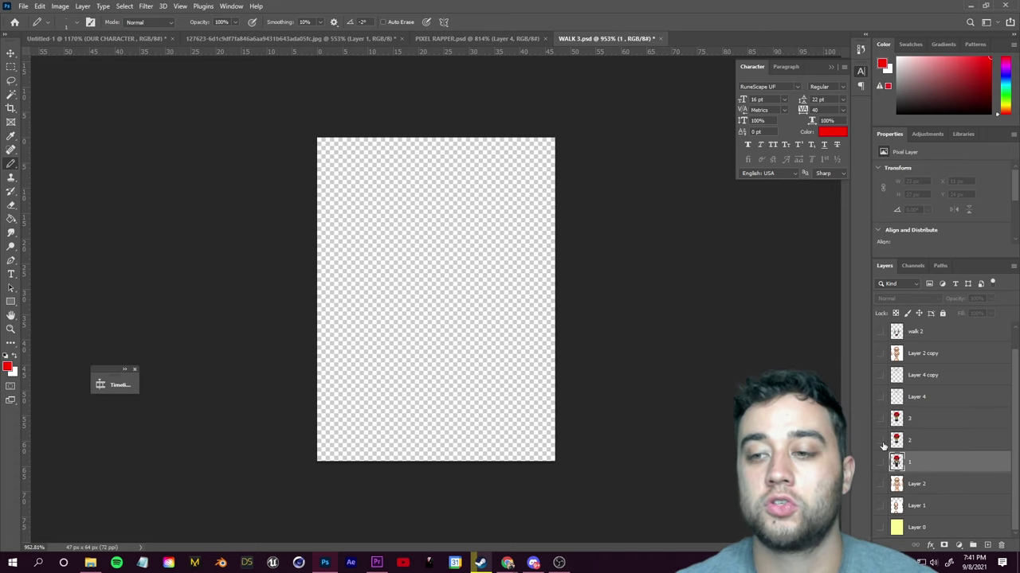
Preview layer 2 together with walk 2, and layer 3 together with walk 3, leaving all layers hidden
click(882, 444)
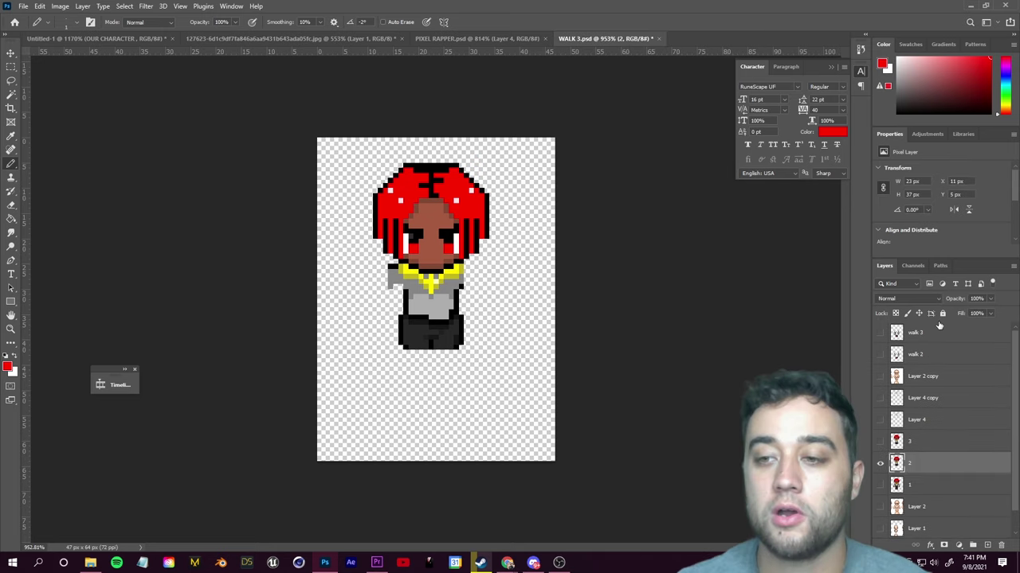
click(916, 355)
click(880, 355)
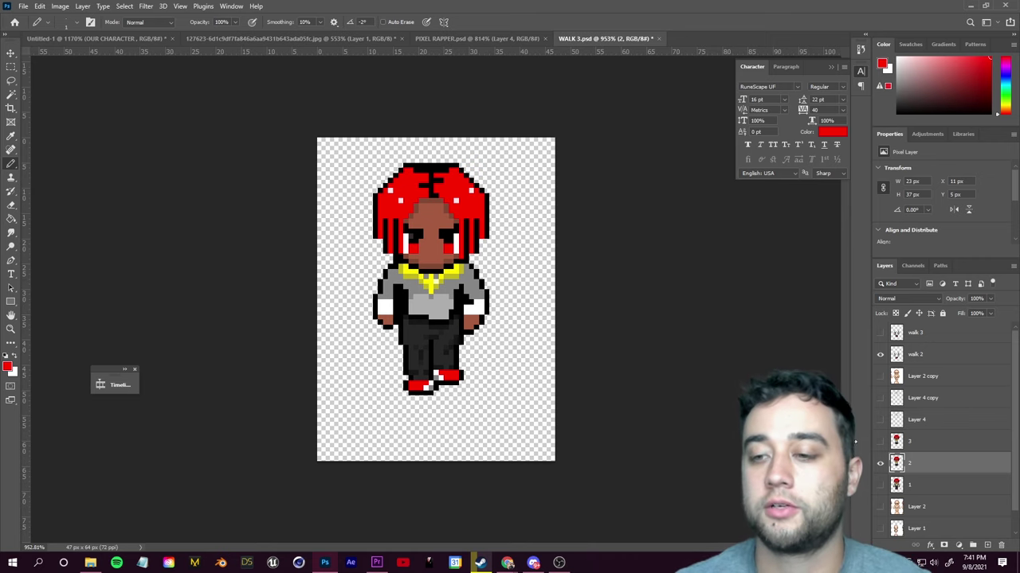
click(880, 355)
click(880, 441)
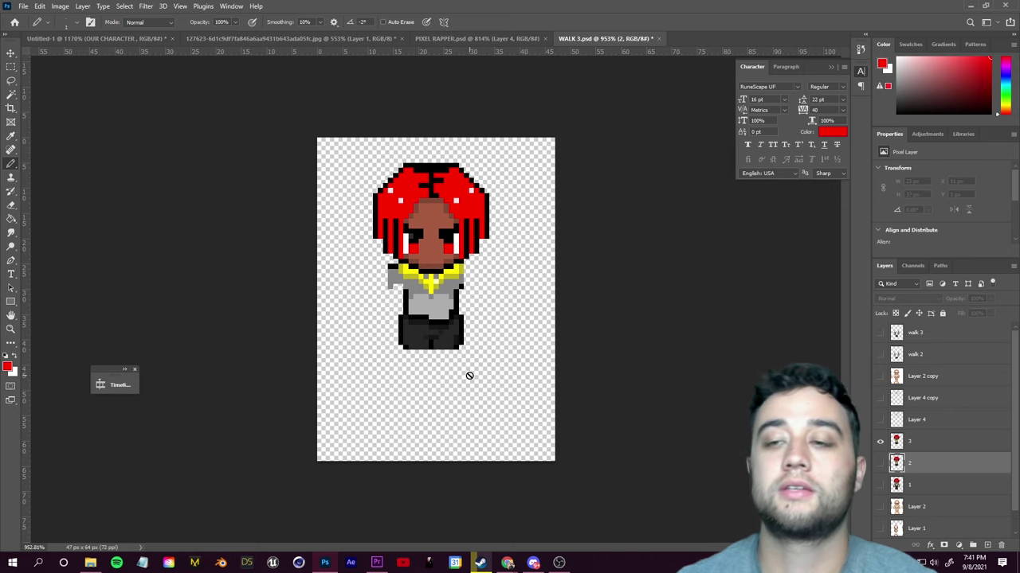
click(880, 333)
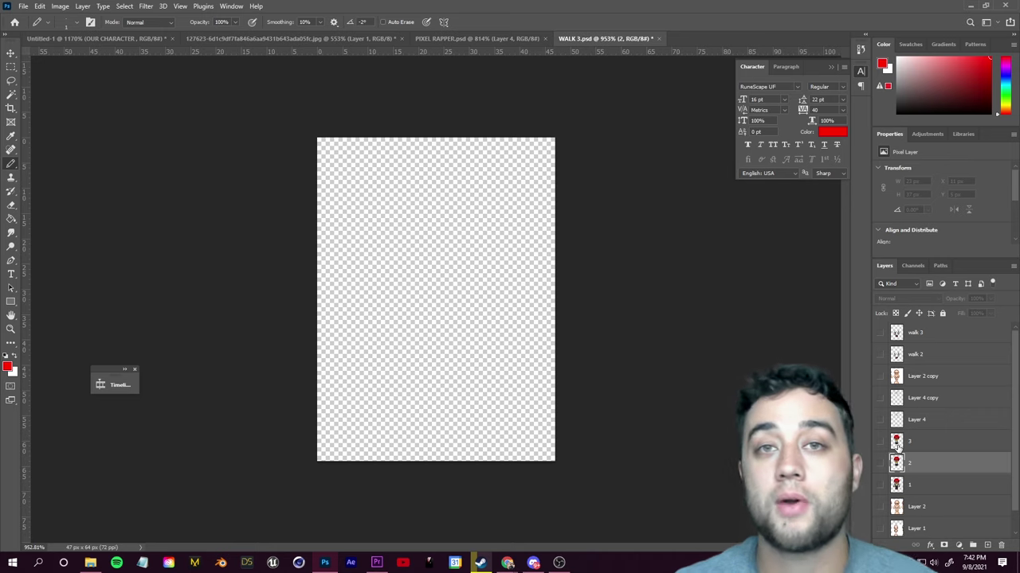
Show only layer 1 and set up Image Size with percent units and Nearest Neighbor (hard edges) resampling
scroll(897, 446, down, 1)
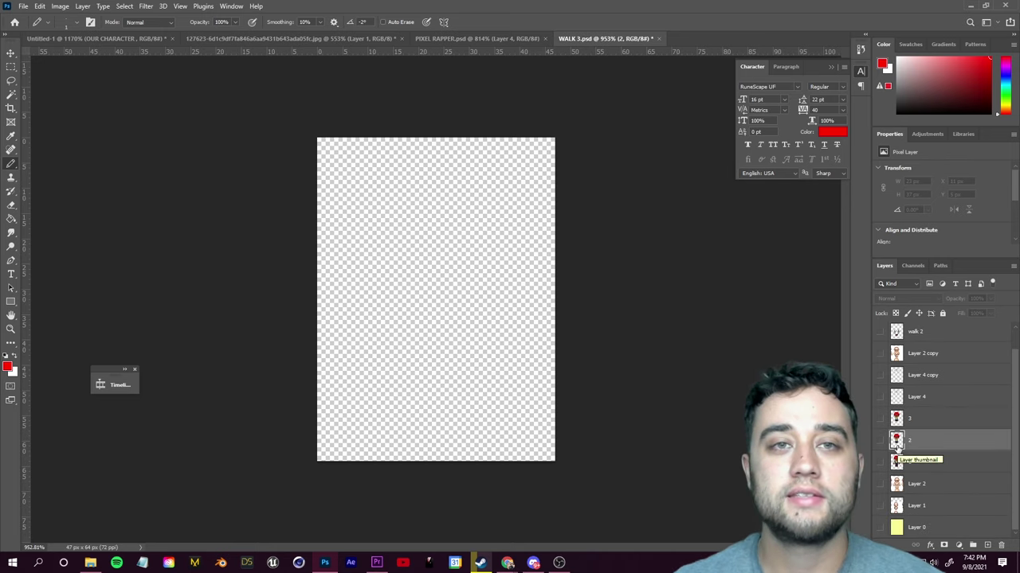
key(ctrl+alt+i)
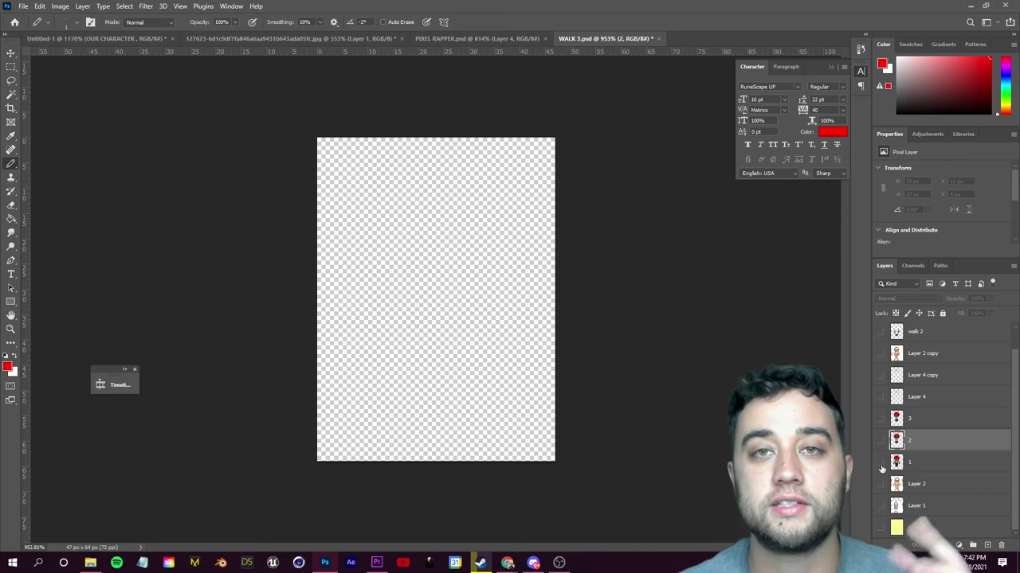
click(881, 465)
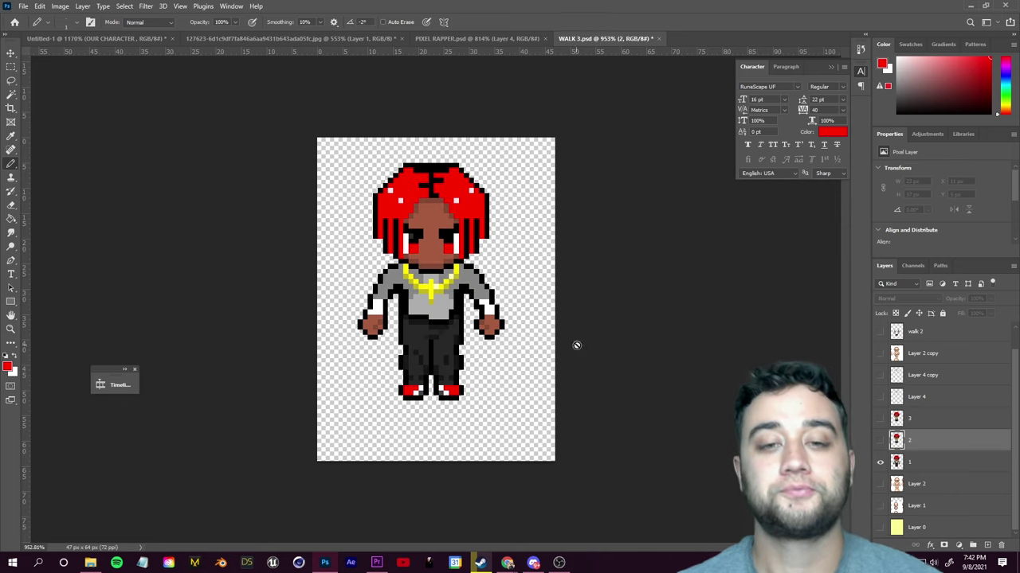
click(61, 7)
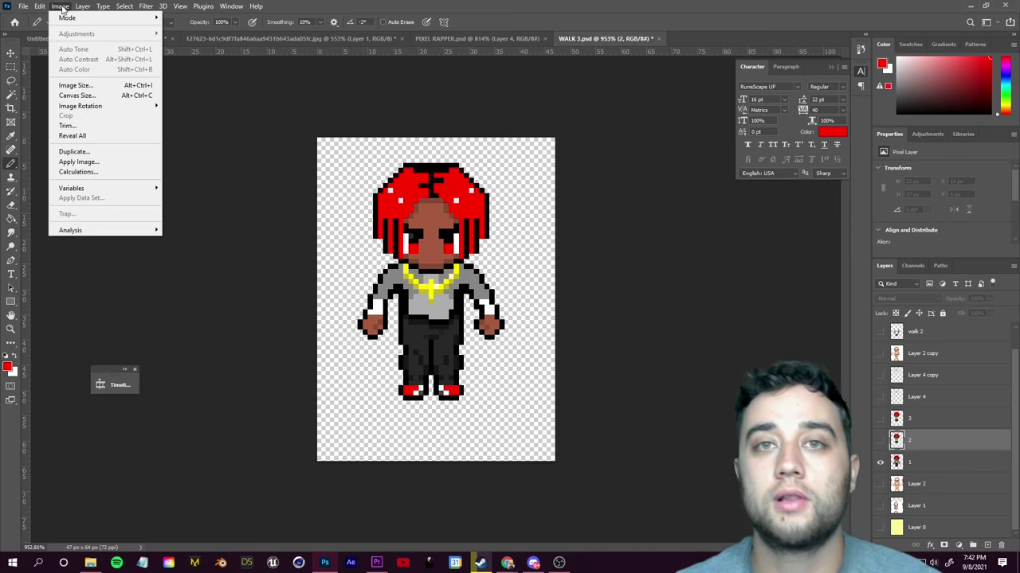
click(76, 85)
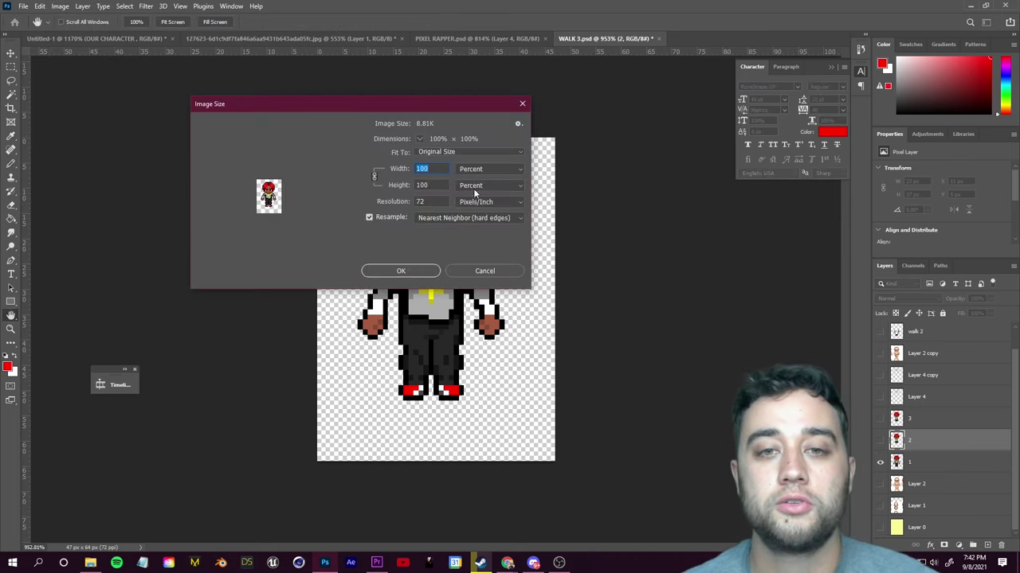
click(483, 175)
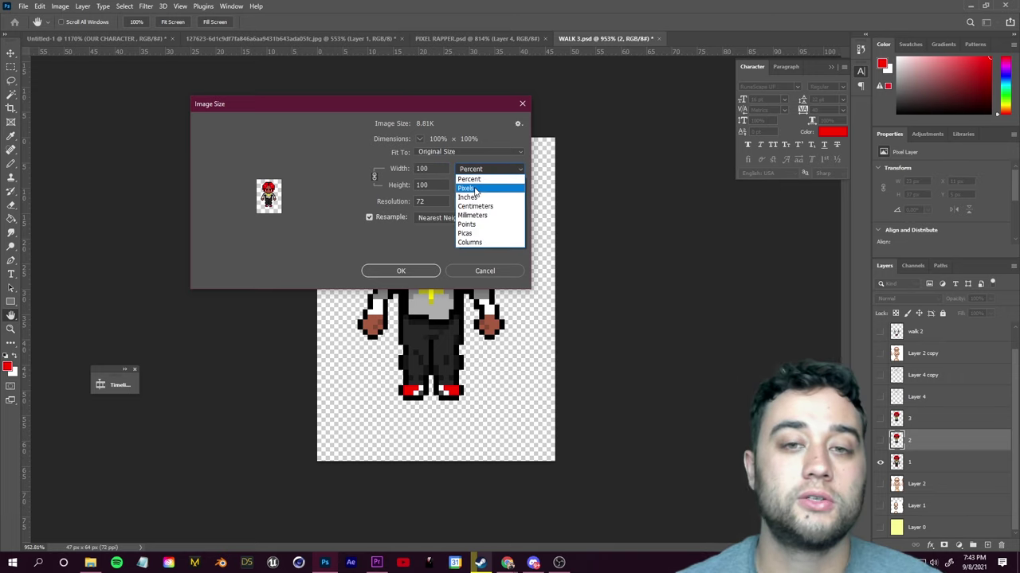
click(478, 180)
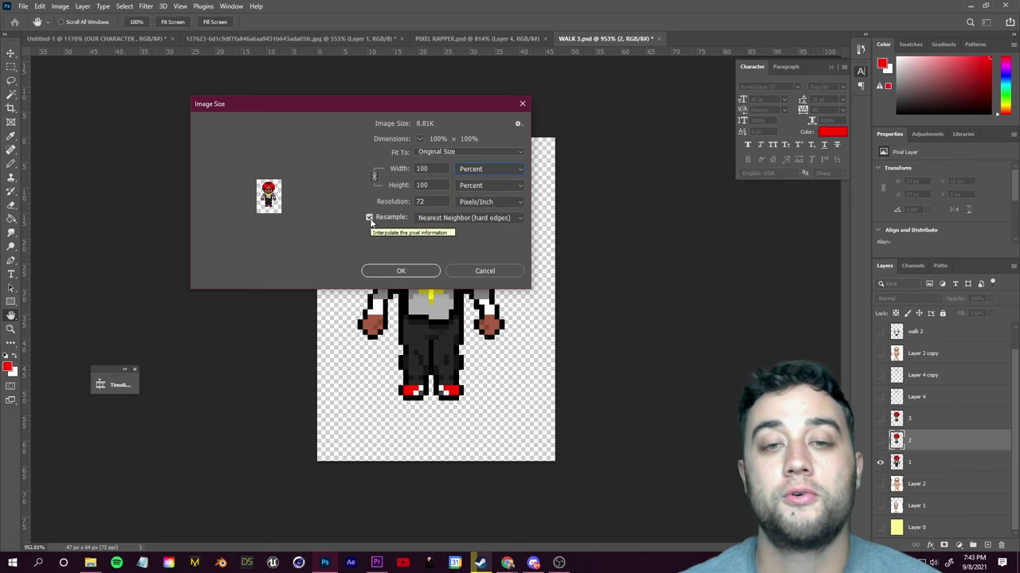
click(455, 218)
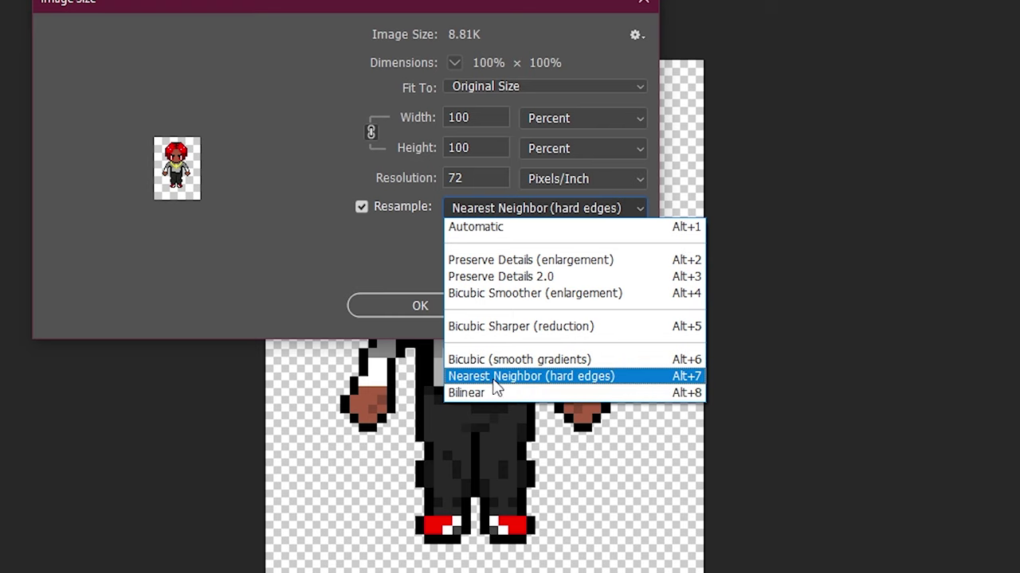
click(570, 384)
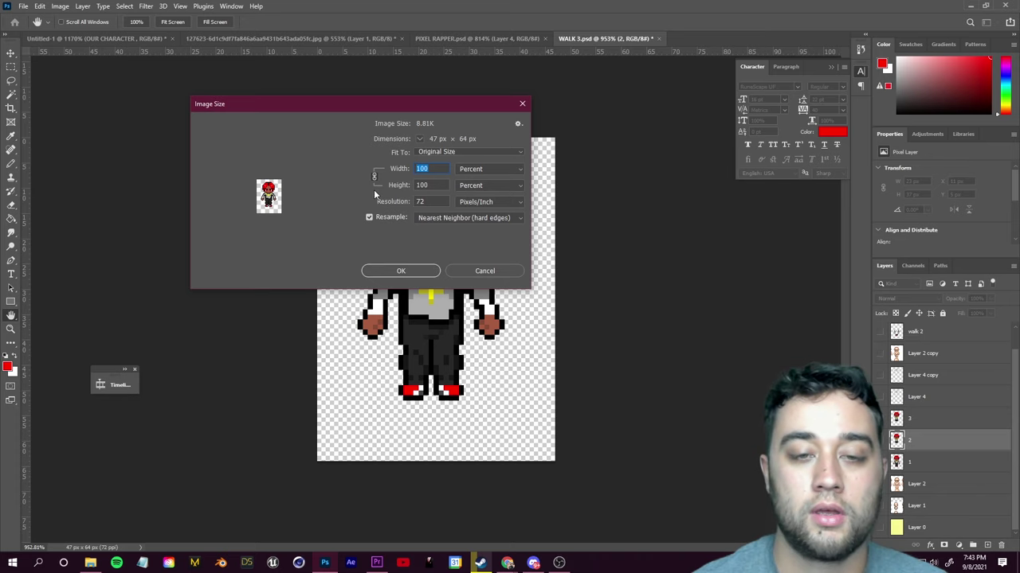
Try a width and height of 1200 percent and check the whole character in the resize preview
text(1200)
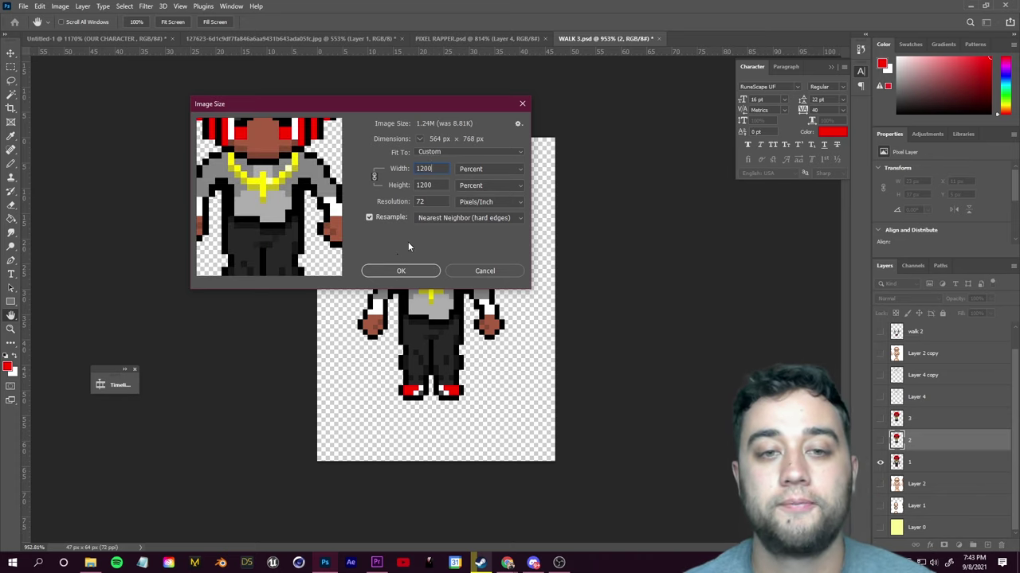
click(247, 268)
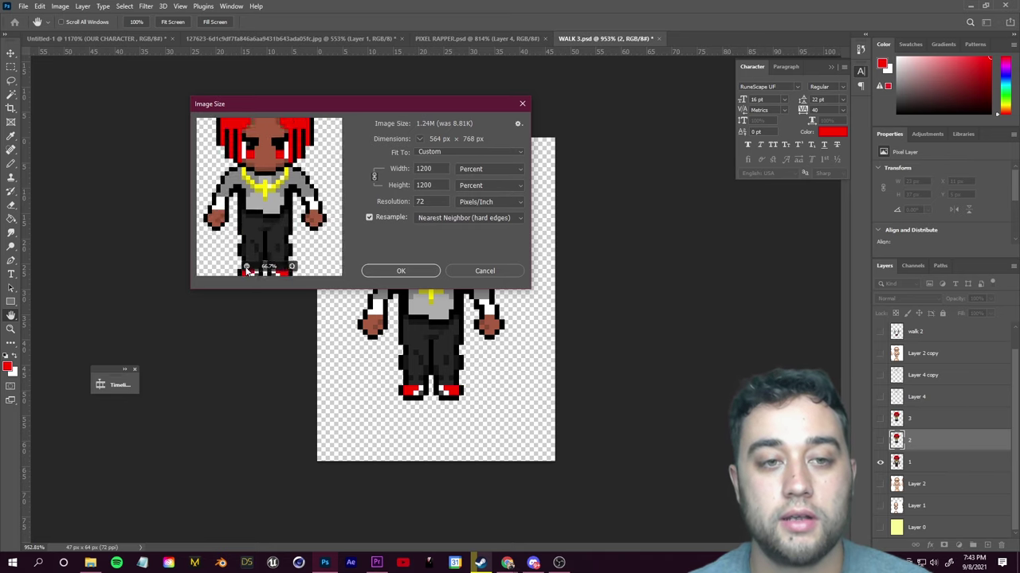
click(247, 267)
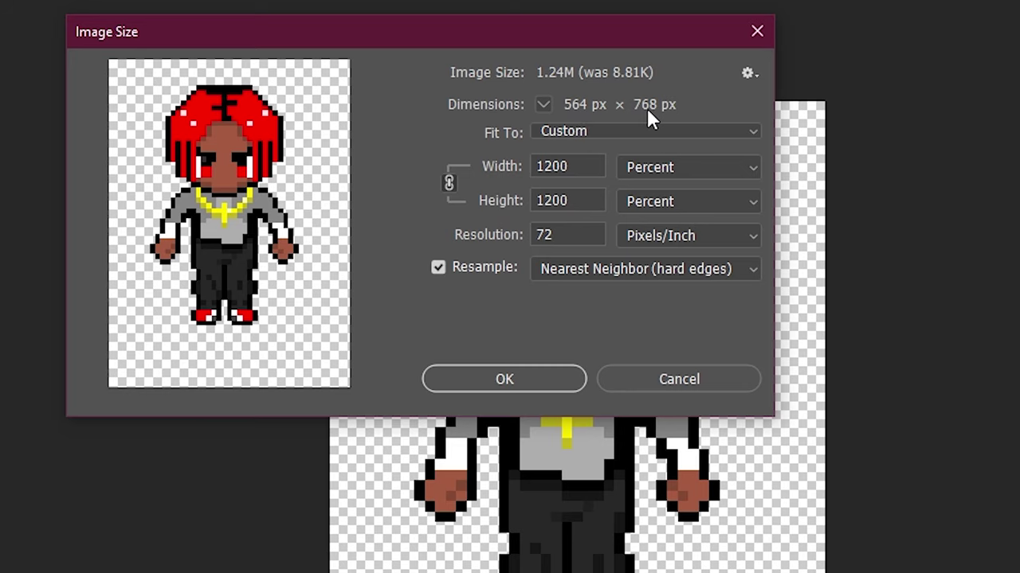
Set the image width and height to 2000 percent and apply the resize
double_click(563, 165)
text(2000)
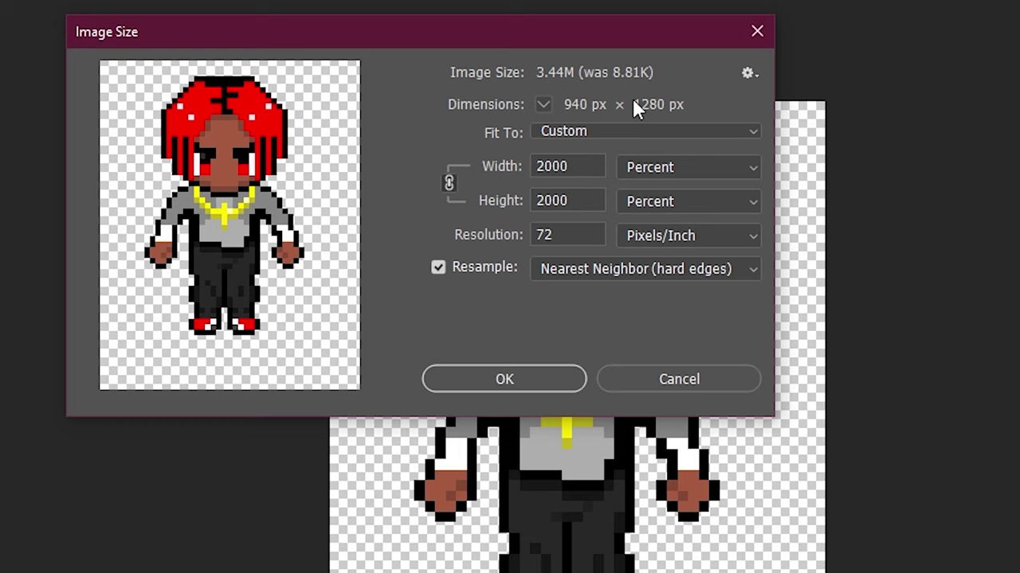
click(470, 379)
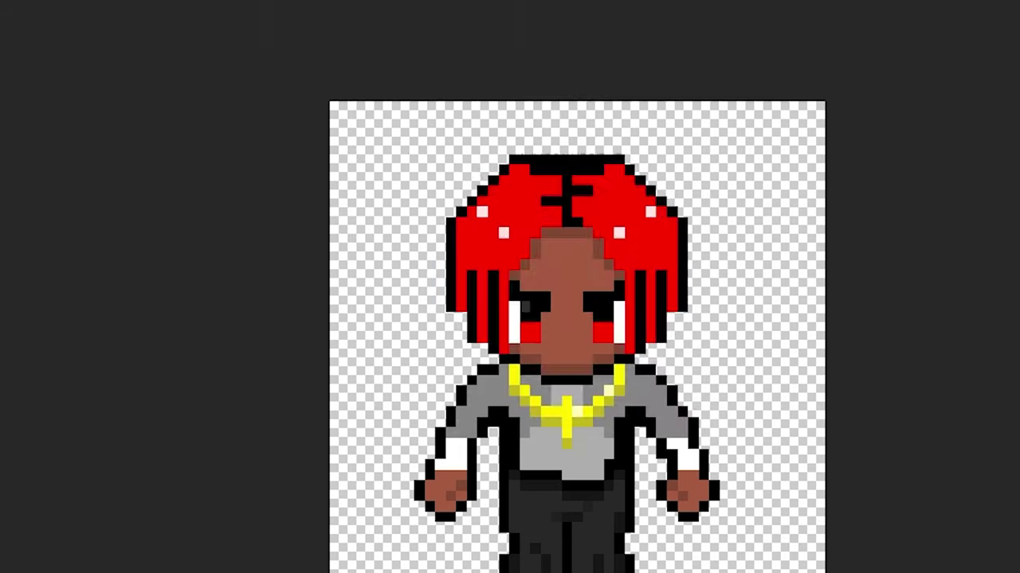
scroll(287, 305, down, 5)
scroll(287, 306, down, 14)
scroll(301, 304, up, 5)
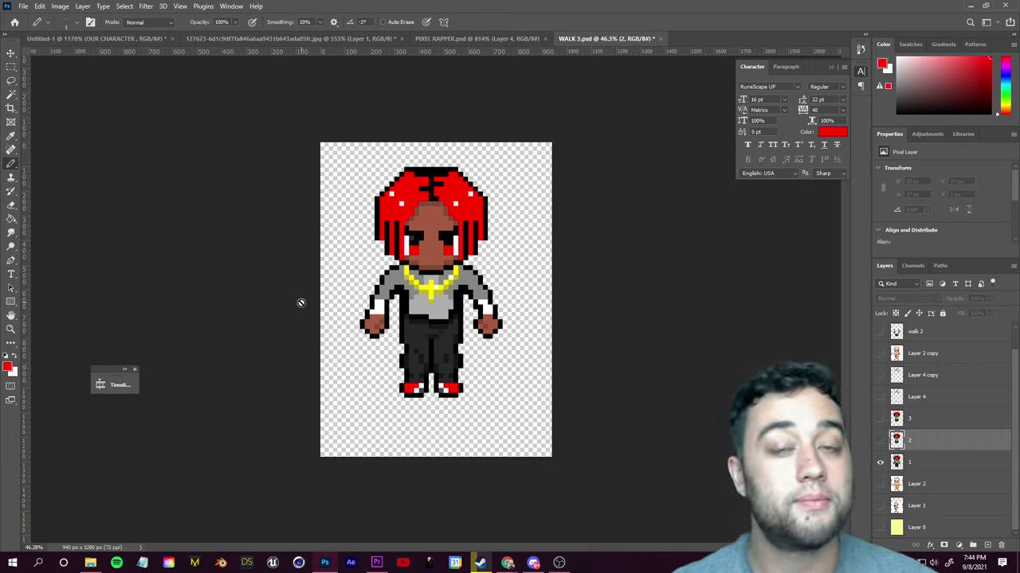
Set up saving a copy of the layer 1 standing pose in PNG format
click(23, 5)
click(70, 134)
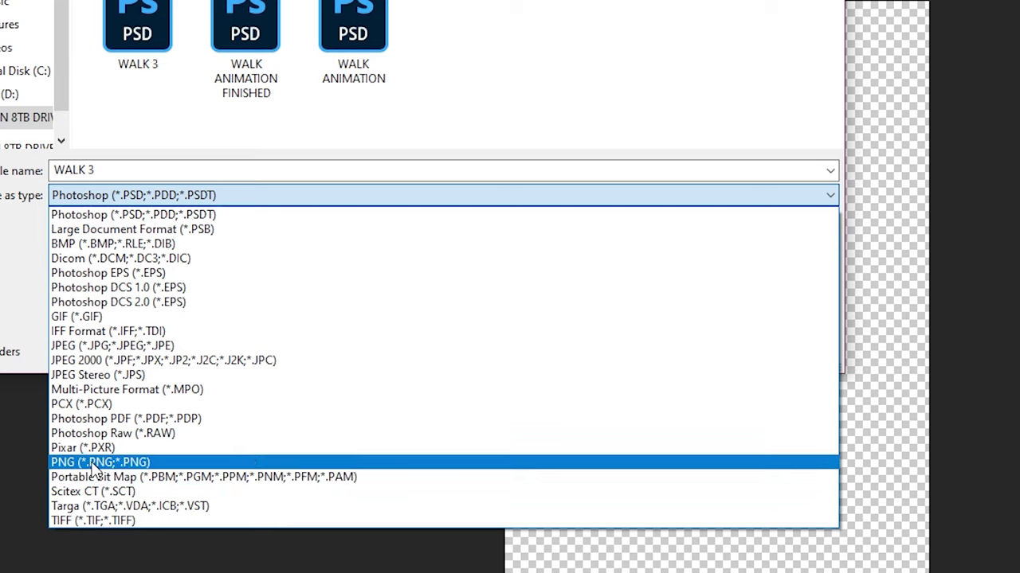
click(136, 457)
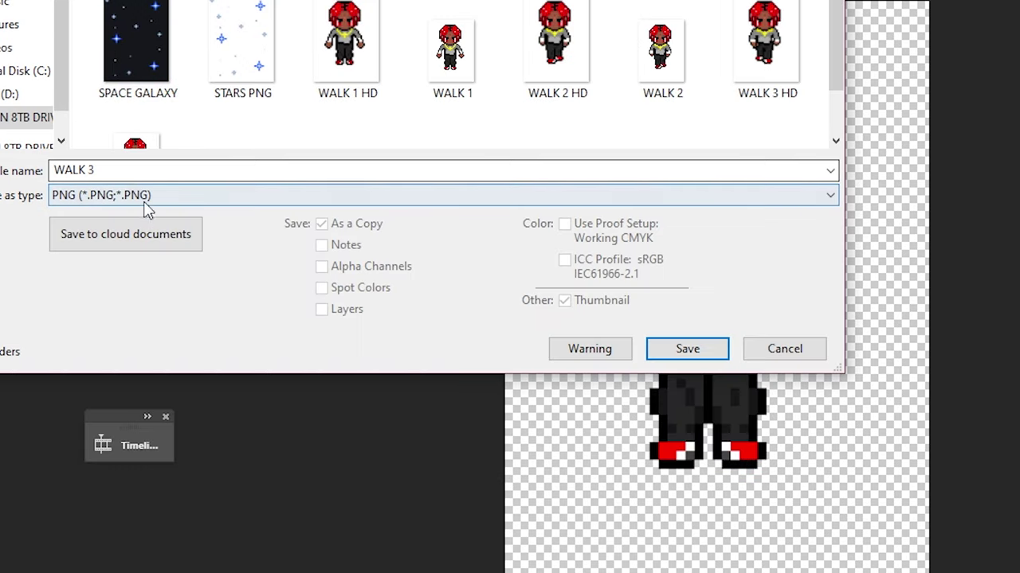
click(124, 174)
drag(159, 0, 398, 0)
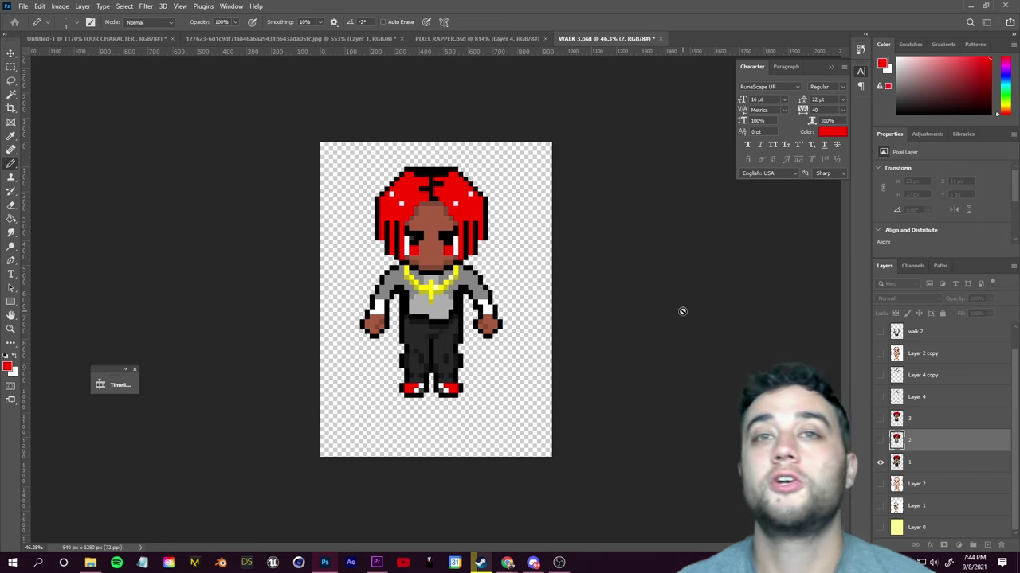
Hide layer 1 and show layer 2 with walk 2 to display the first walking pose
click(880, 464)
click(880, 441)
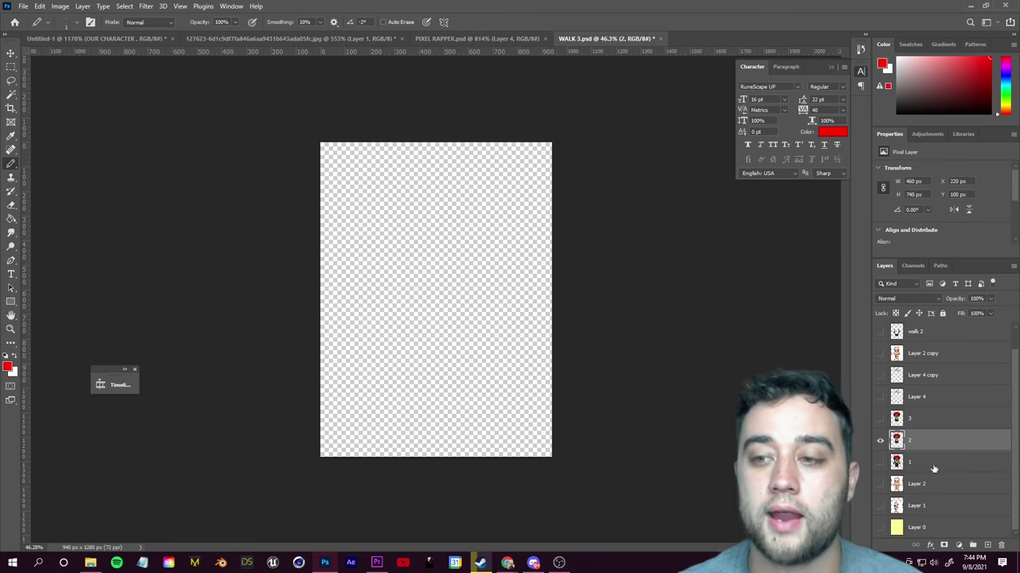
scroll(916, 478, up, 1)
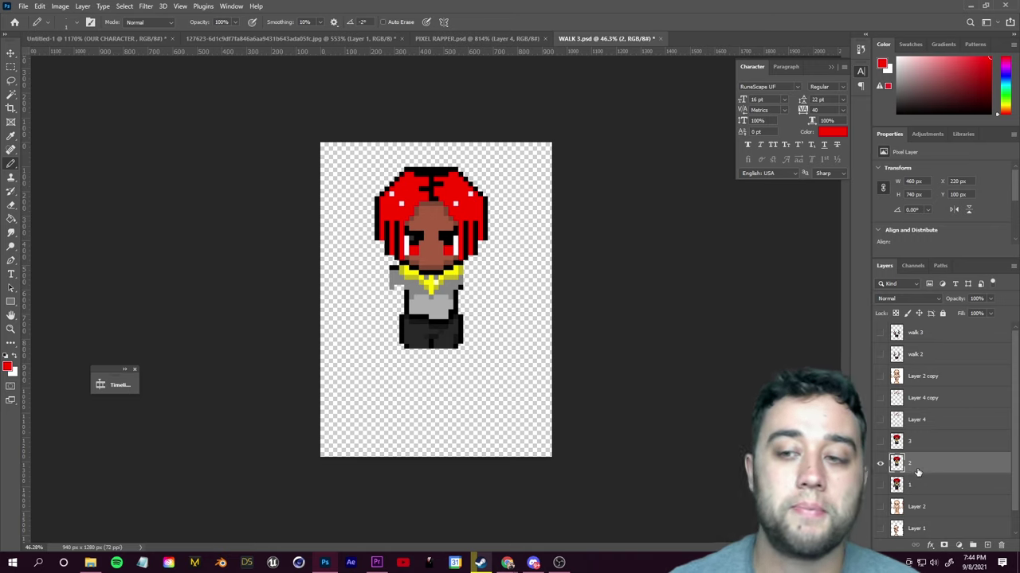
click(880, 355)
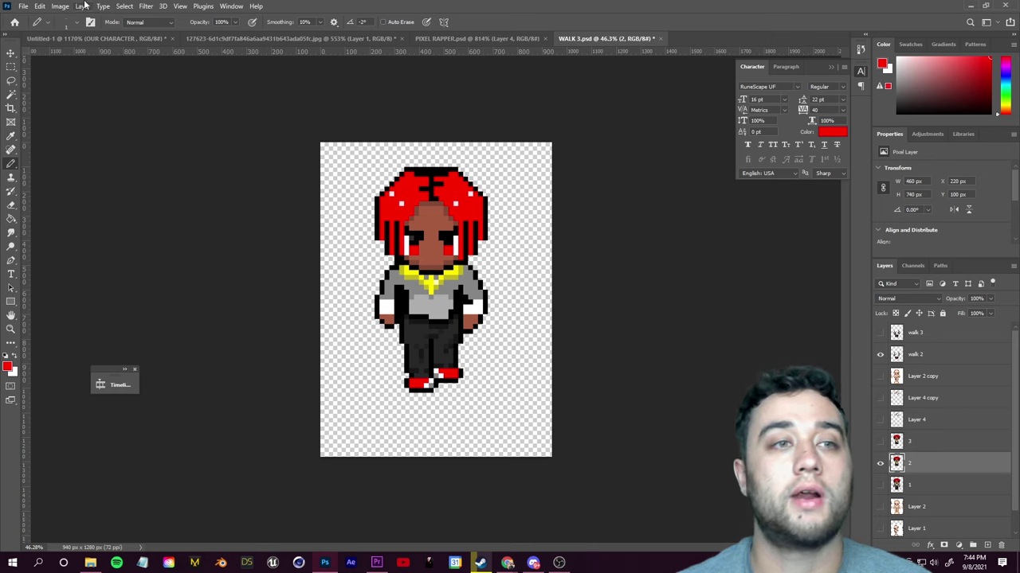
Save the walking pose made of layer 2 and walk 2 on the computer as a PNG copy
click(23, 6)
click(70, 135)
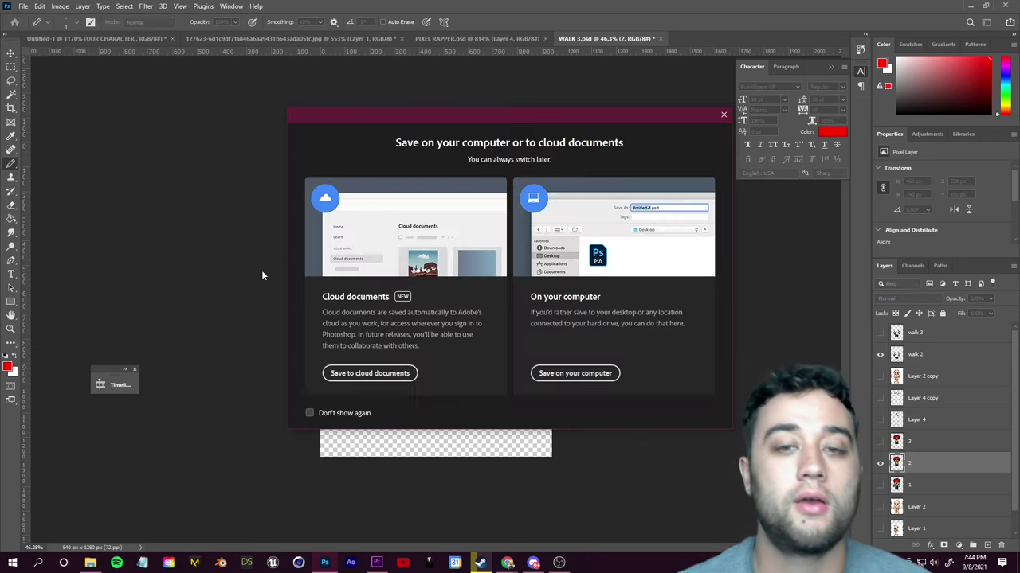
click(608, 376)
click(247, 343)
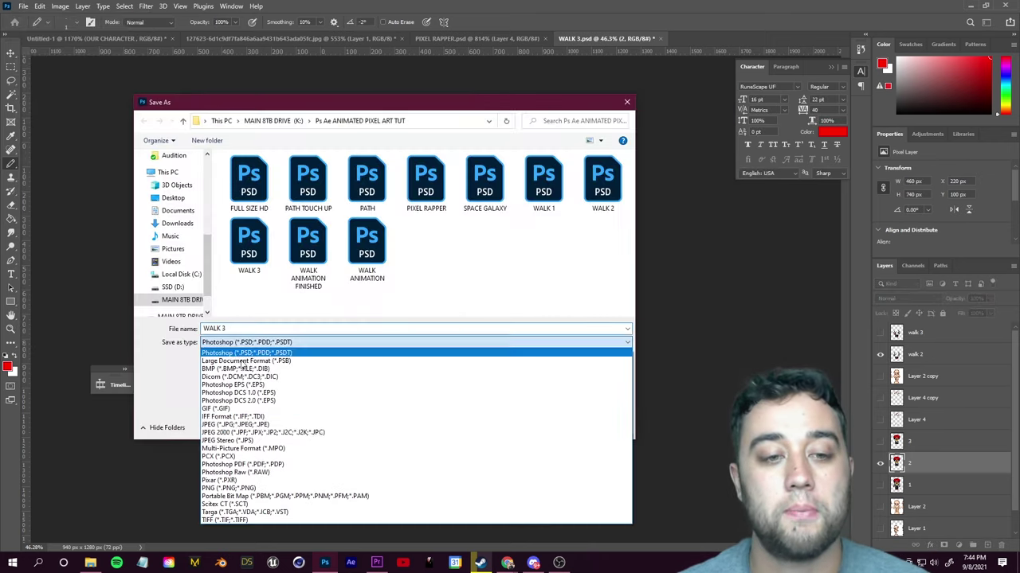
click(227, 488)
drag(316, 110, 386, 368)
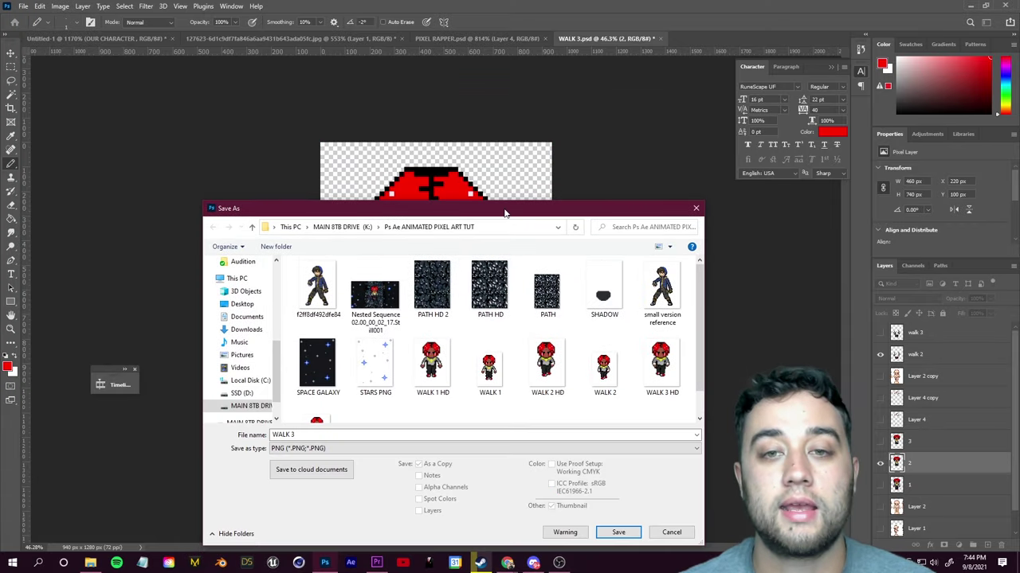
drag(504, 211, 306, 172)
click(420, 495)
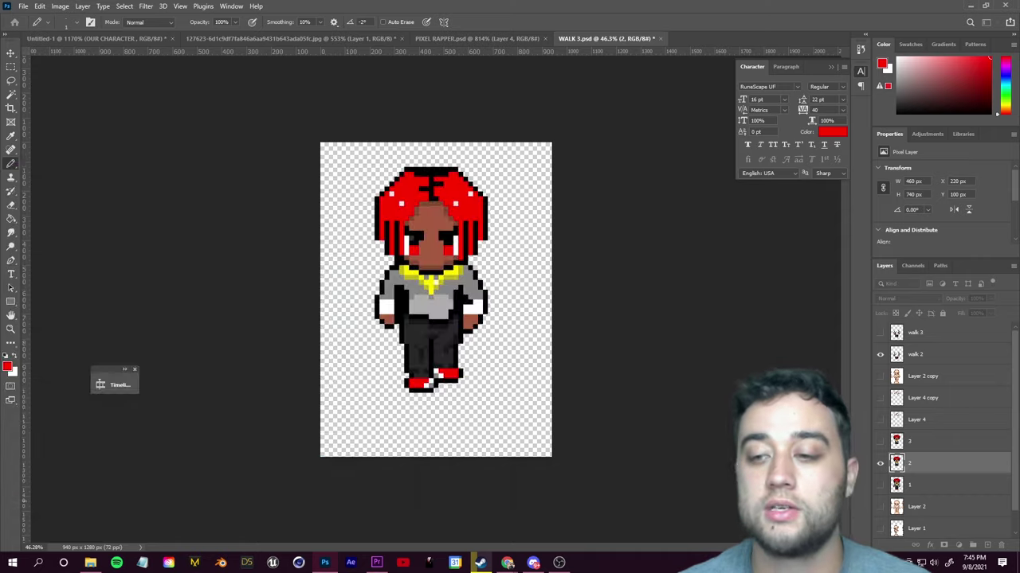
Briefly toggle the yellow Layer 0 background on and off behind the walking pose
scroll(940, 446, down, 1)
click(880, 528)
click(880, 529)
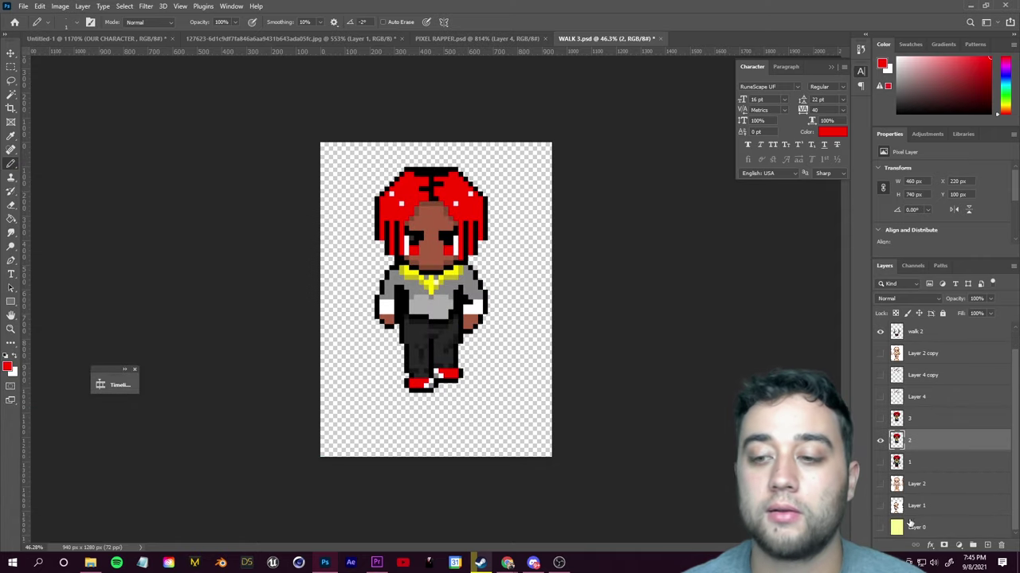
click(880, 528)
click(880, 528)
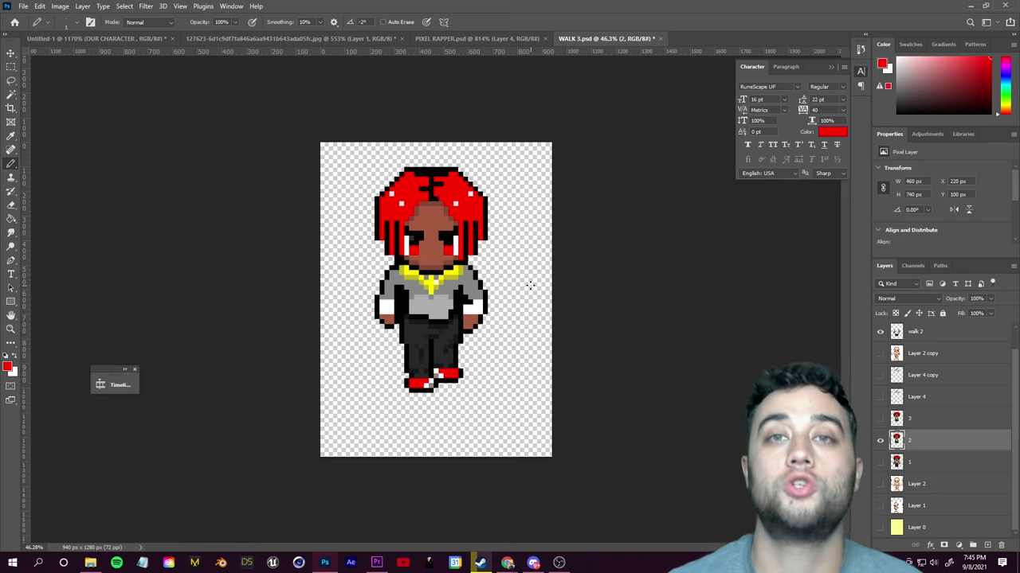
Hide layer 2 and walk 2 and show layer 3 with walk 3 to display the second walking pose
click(880, 418)
click(880, 440)
scroll(965, 462, up, 1)
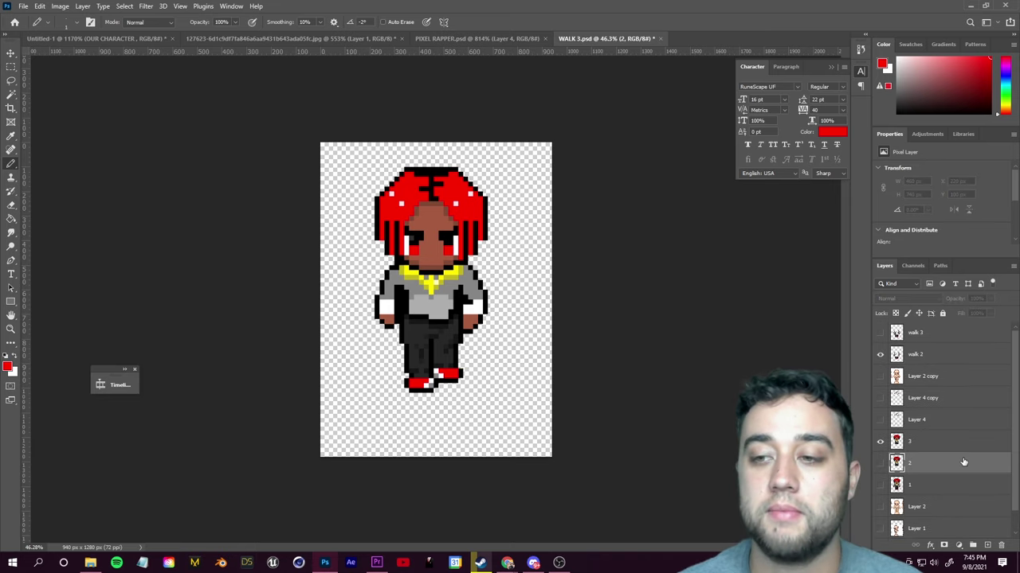
click(880, 354)
click(924, 445)
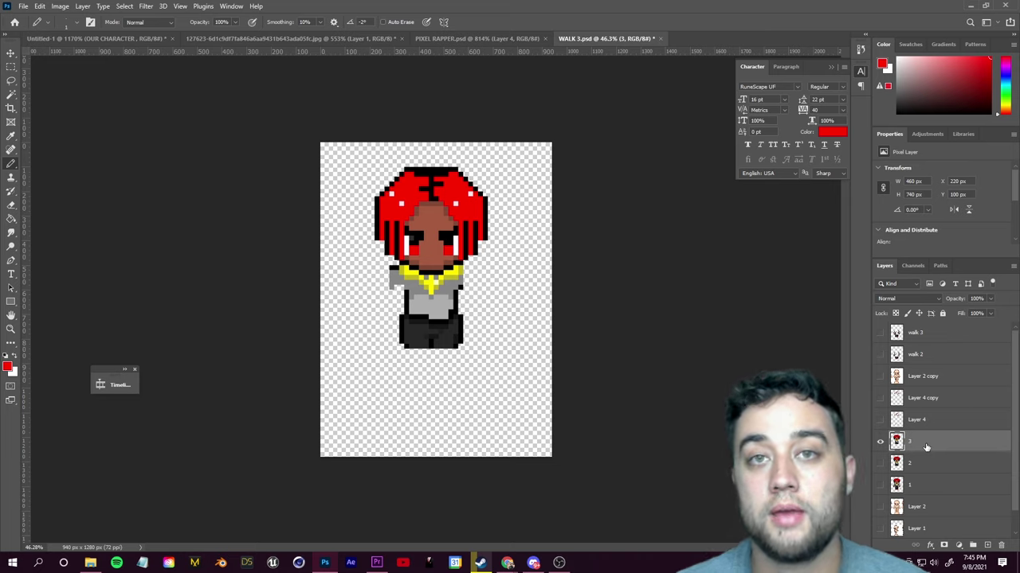
click(880, 333)
click(881, 420)
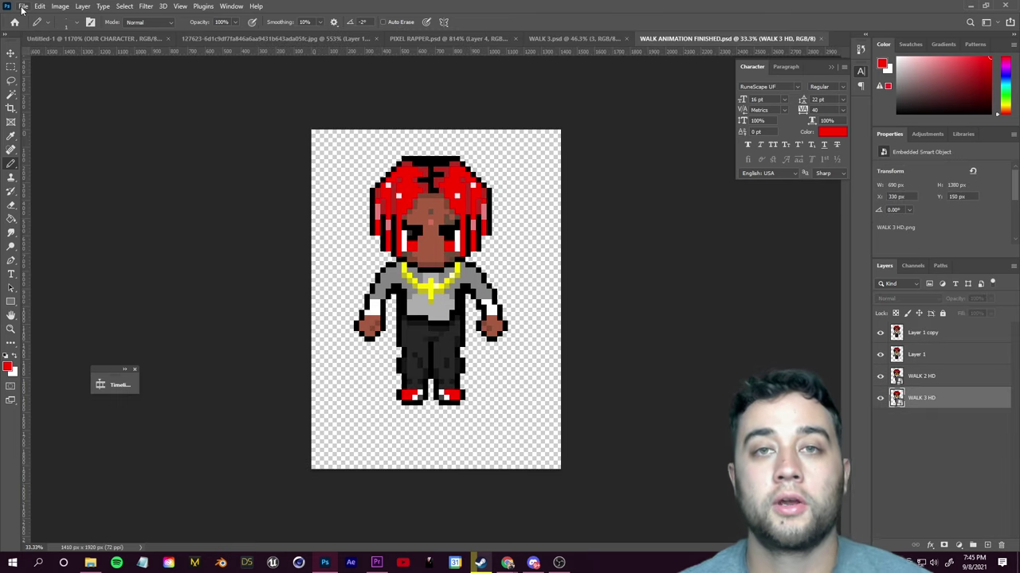
Open the WALK 1 HD image from the Ps Ae ANIMATED PIXEL ART TUT folder
click(23, 6)
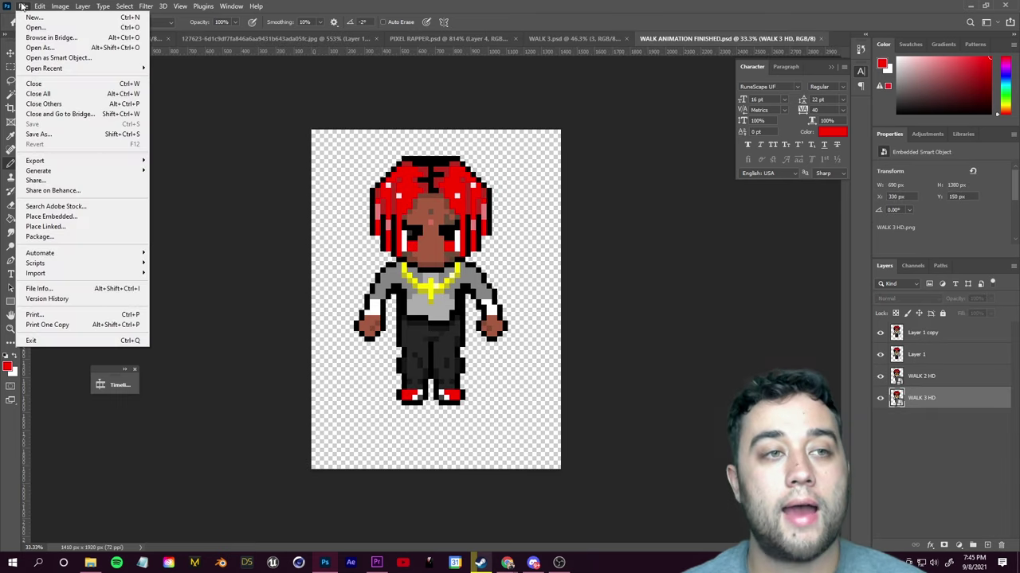
click(36, 24)
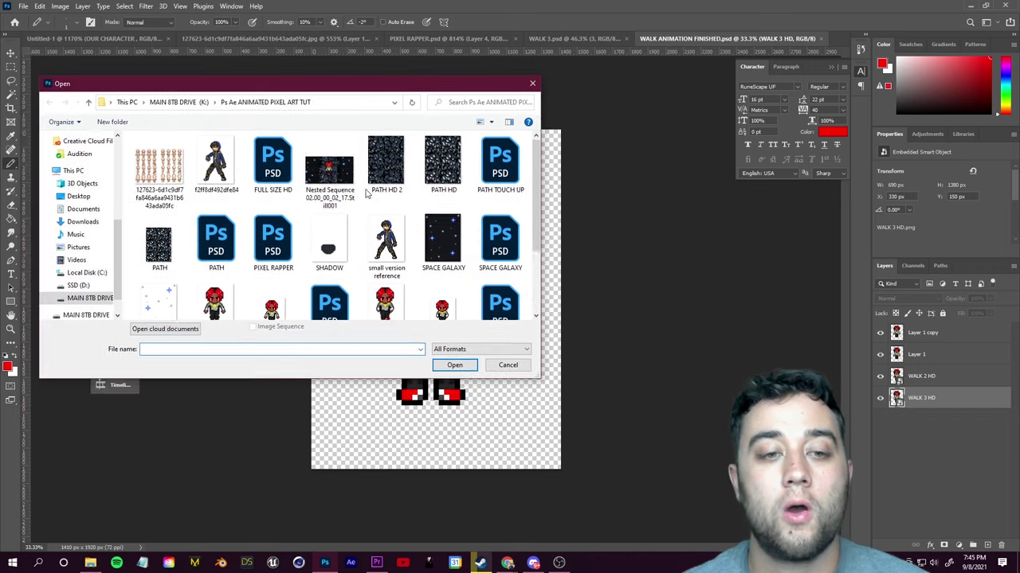
scroll(367, 289, down, 3)
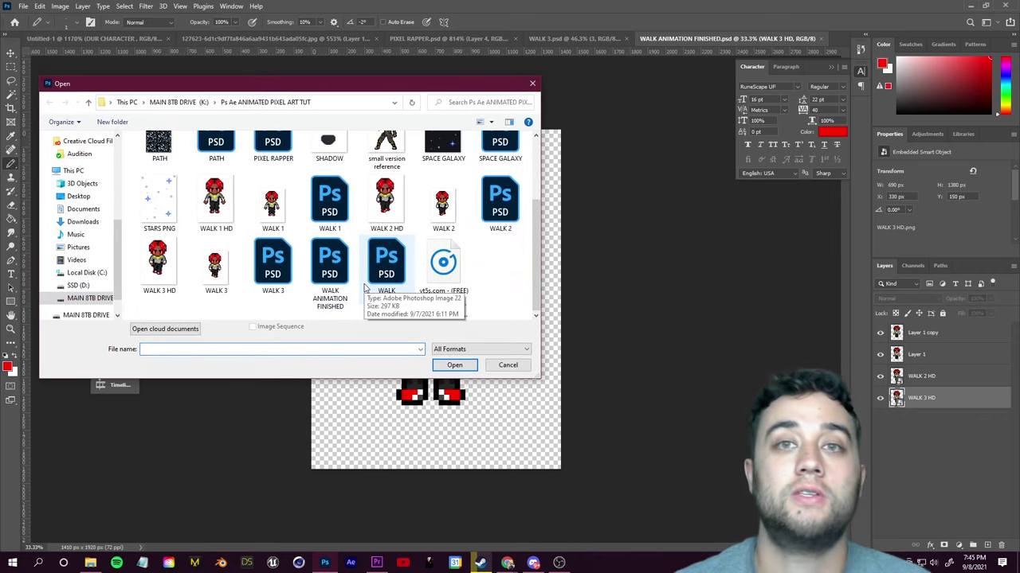
click(215, 203)
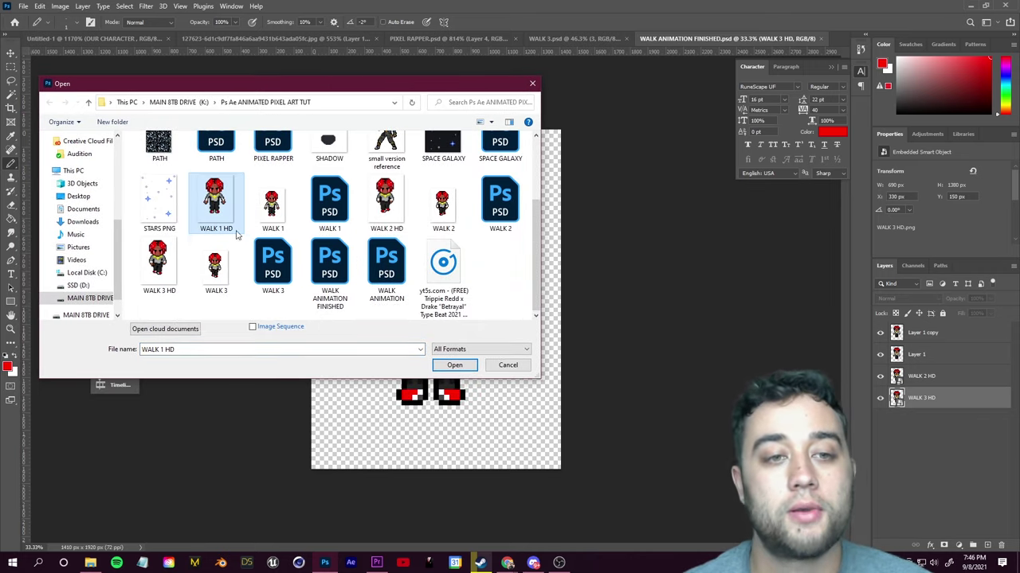
click(466, 367)
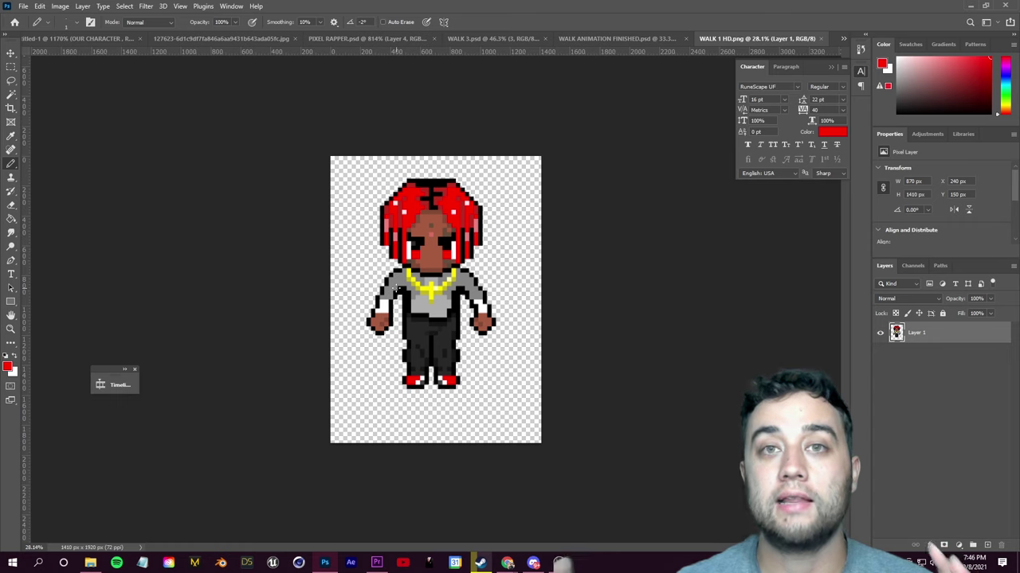
Place the WALK 2 HD image from the project folder into the WALK 1 HD document at its original size
key(alt+Tab)
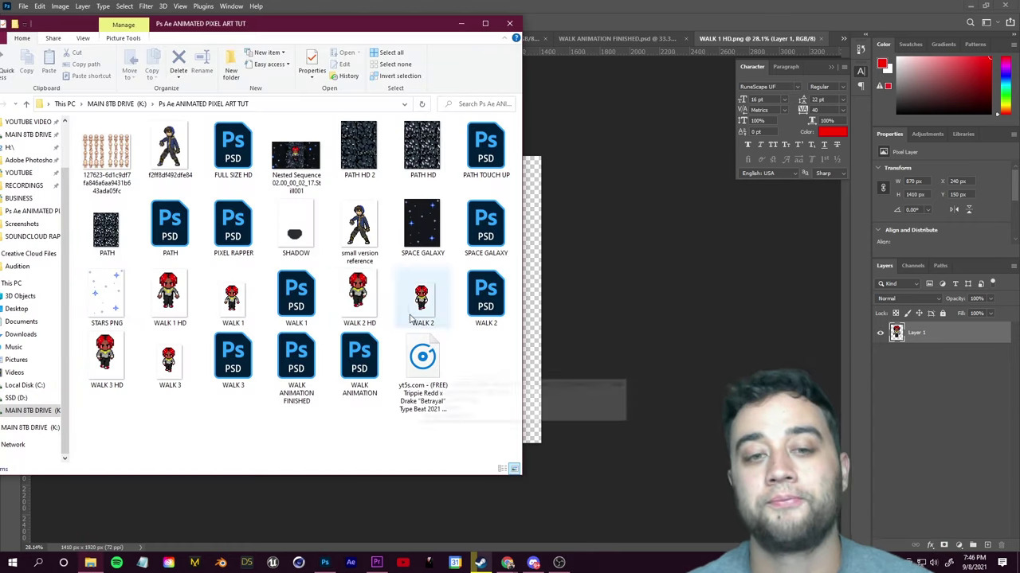
click(163, 307)
click(358, 291)
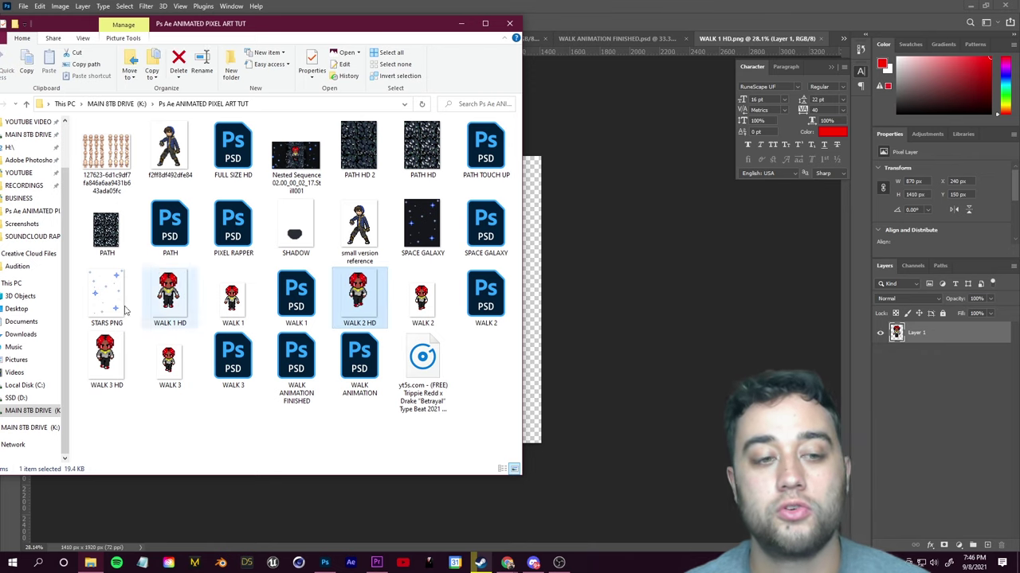
click(110, 368)
drag(337, 23, 164, 30)
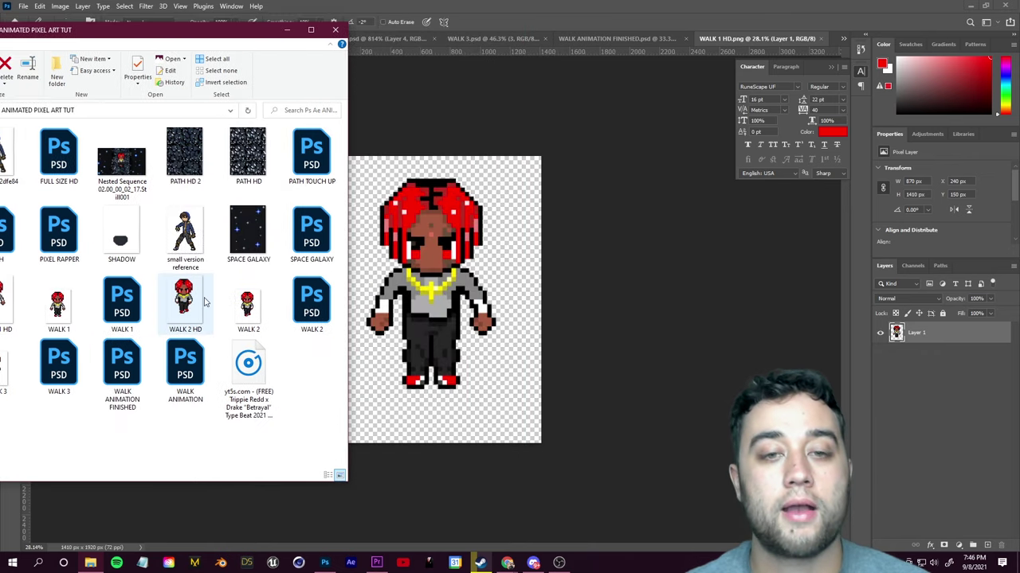
drag(189, 312, 453, 264)
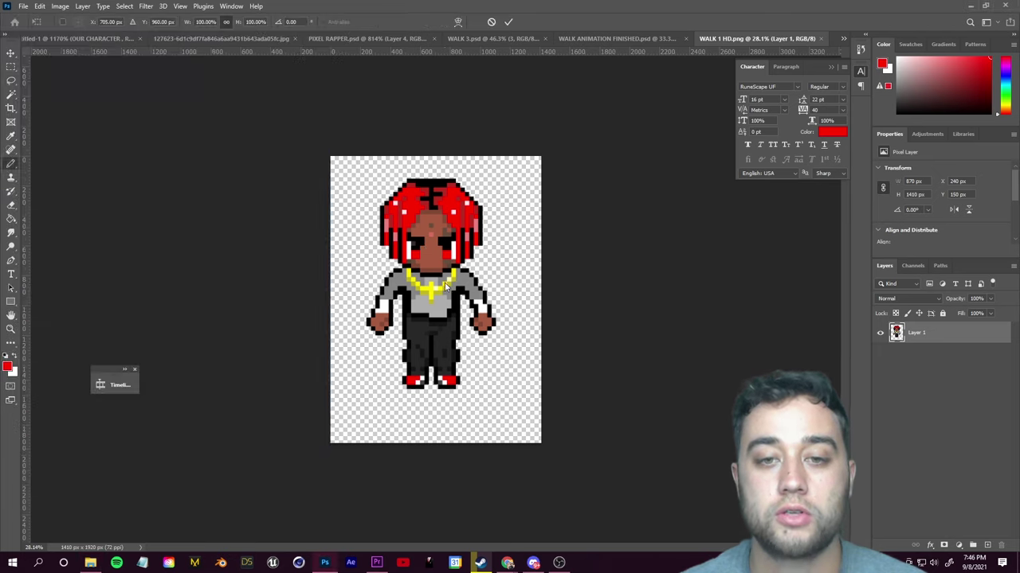
click(510, 23)
Place the WALK 3 HD image into the document at its original size and hide the WALK 2 HD and WALK 3 HD layers
key(alt+Tab)
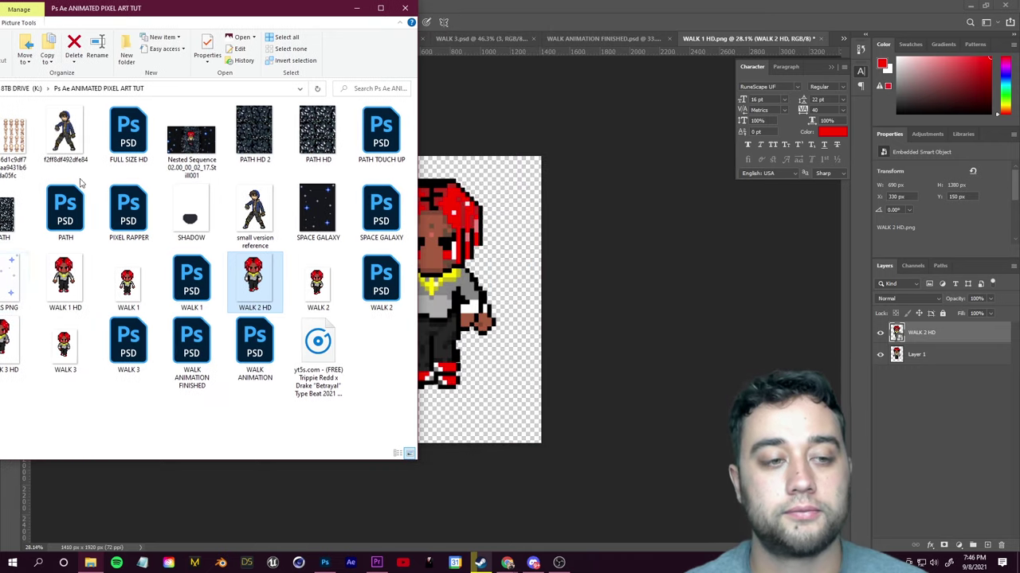
drag(10, 350, 501, 291)
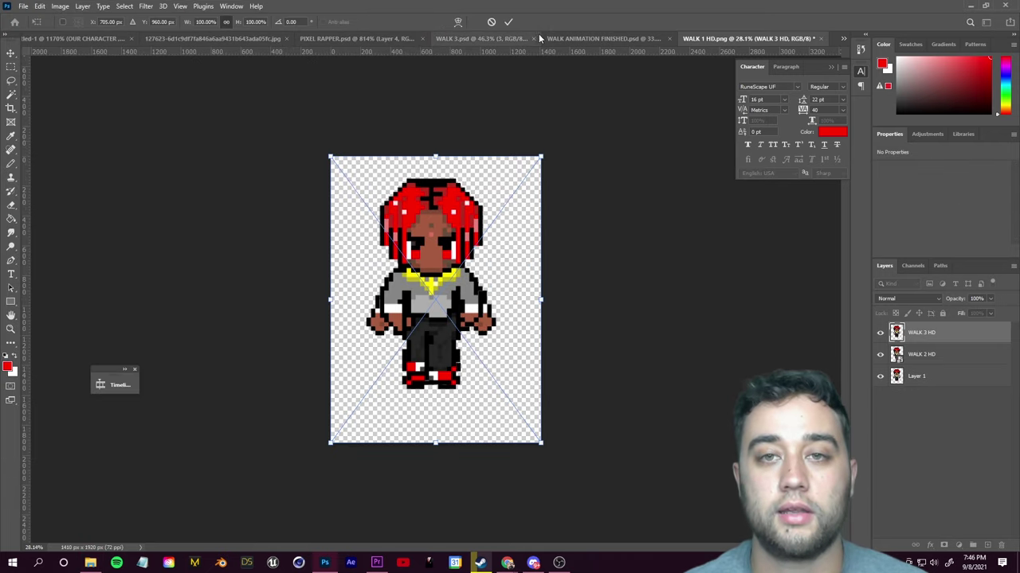
click(508, 22)
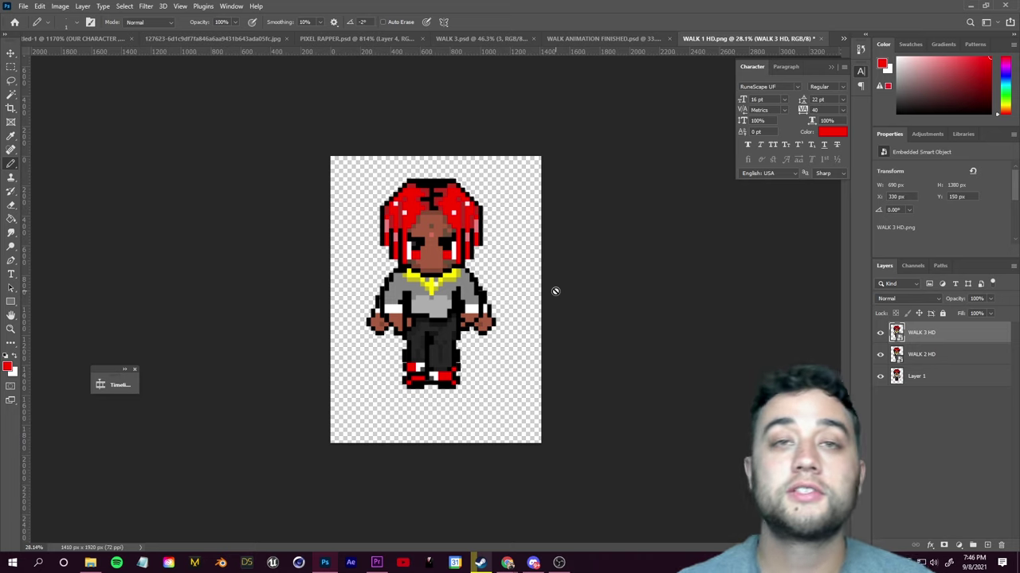
click(880, 355)
click(880, 333)
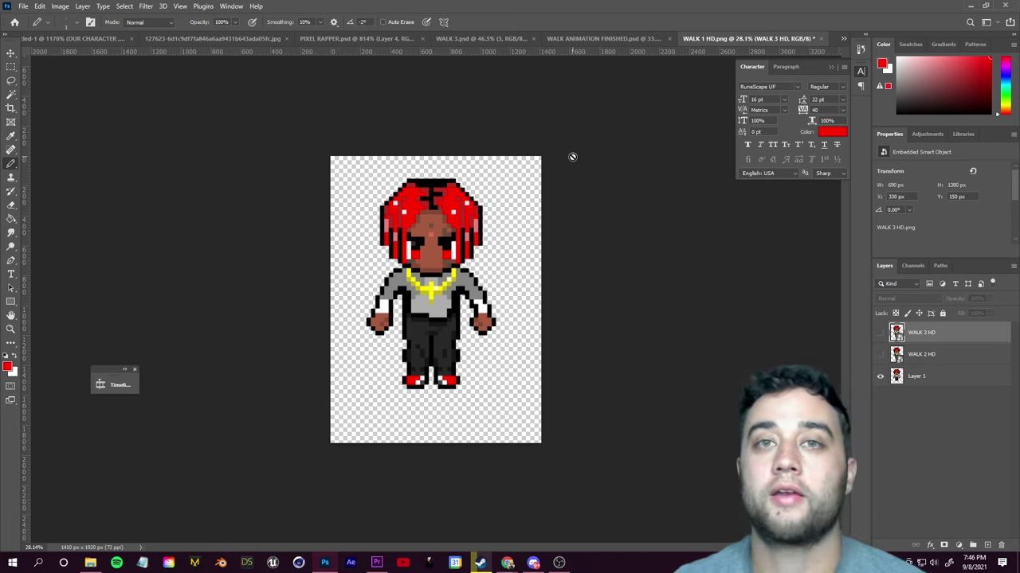
Show the Timeline and create a video timeline for the three pose layers
click(230, 7)
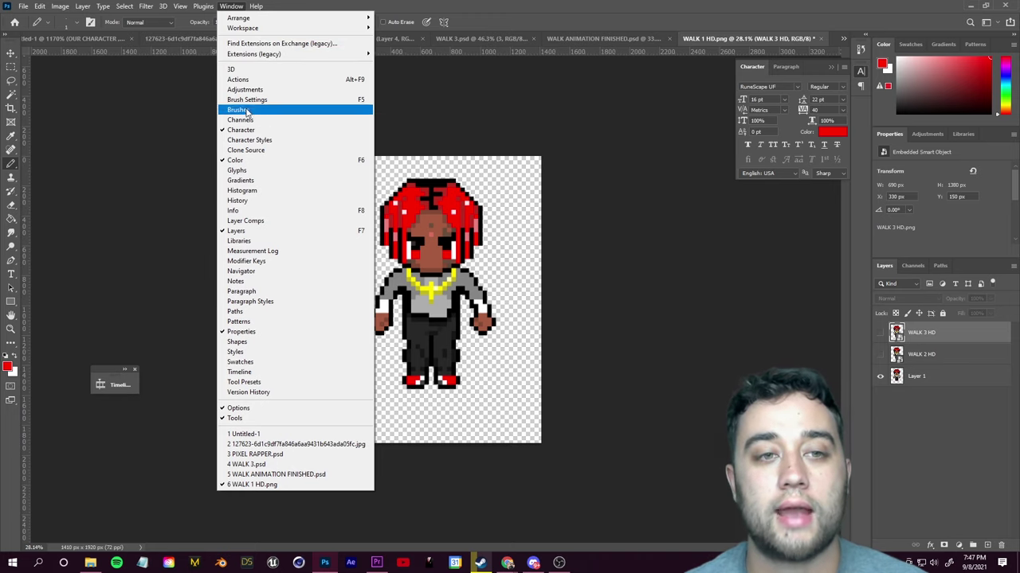
click(239, 372)
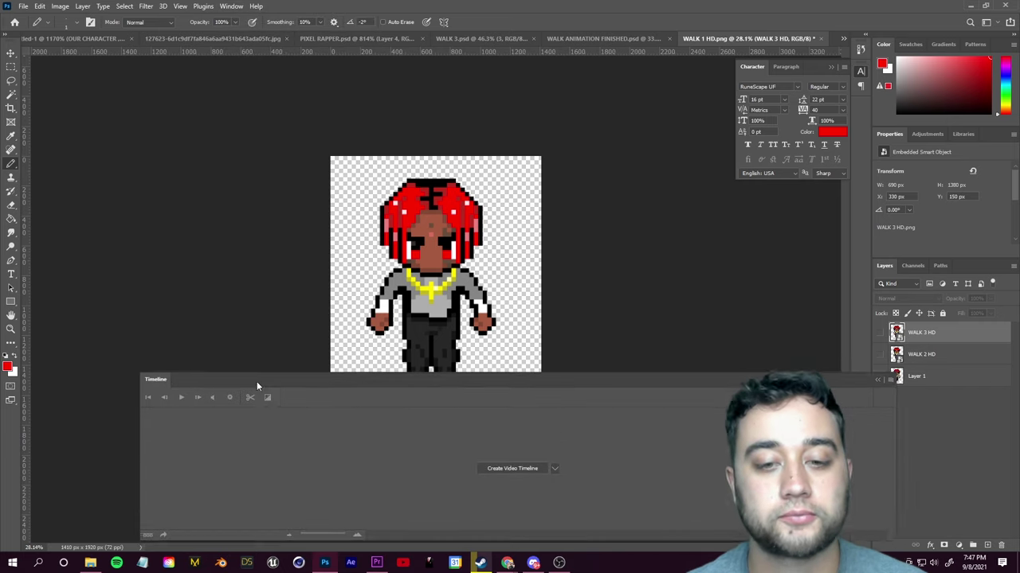
drag(204, 372, 191, 356)
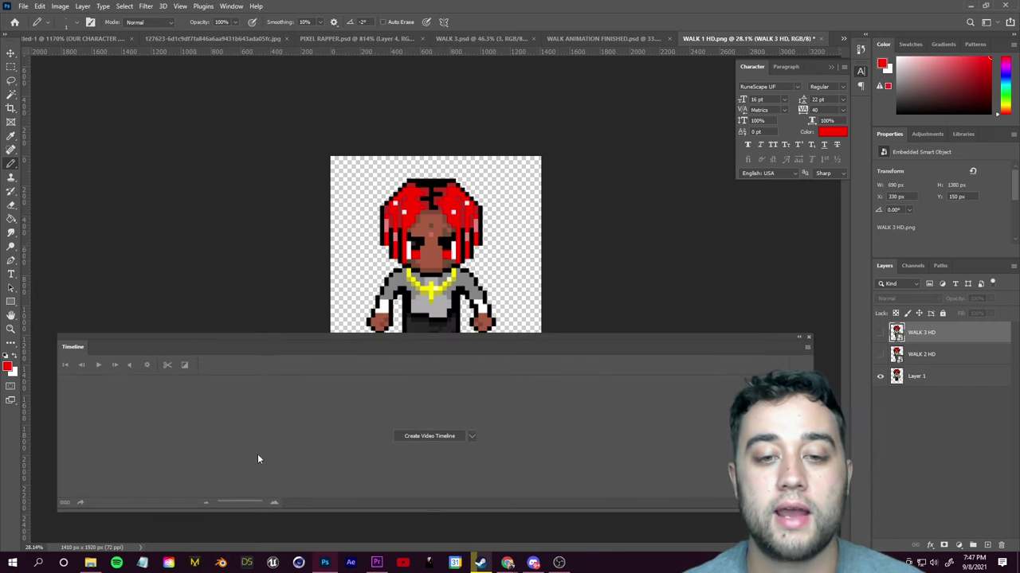
click(423, 436)
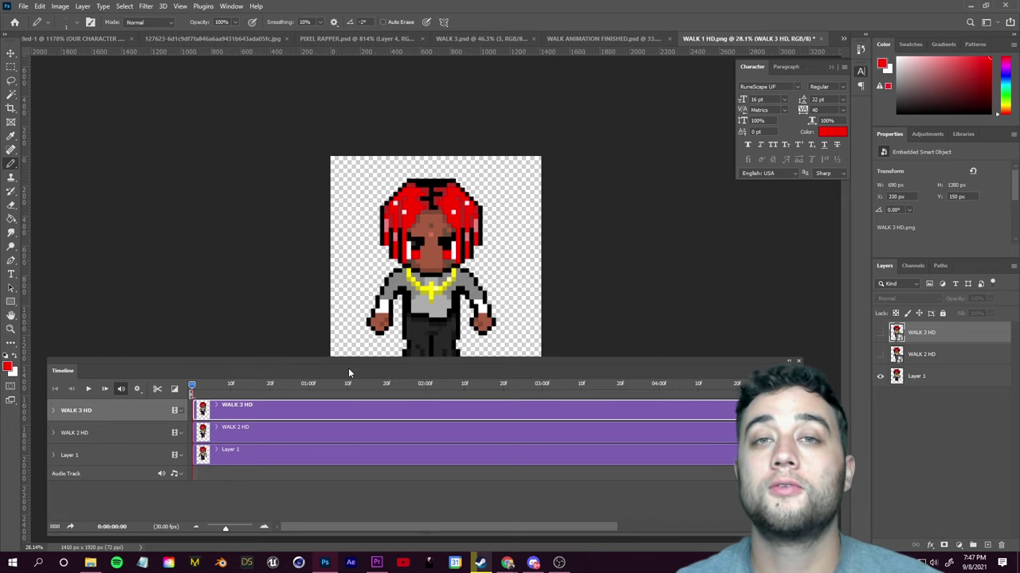
drag(348, 368, 705, 218)
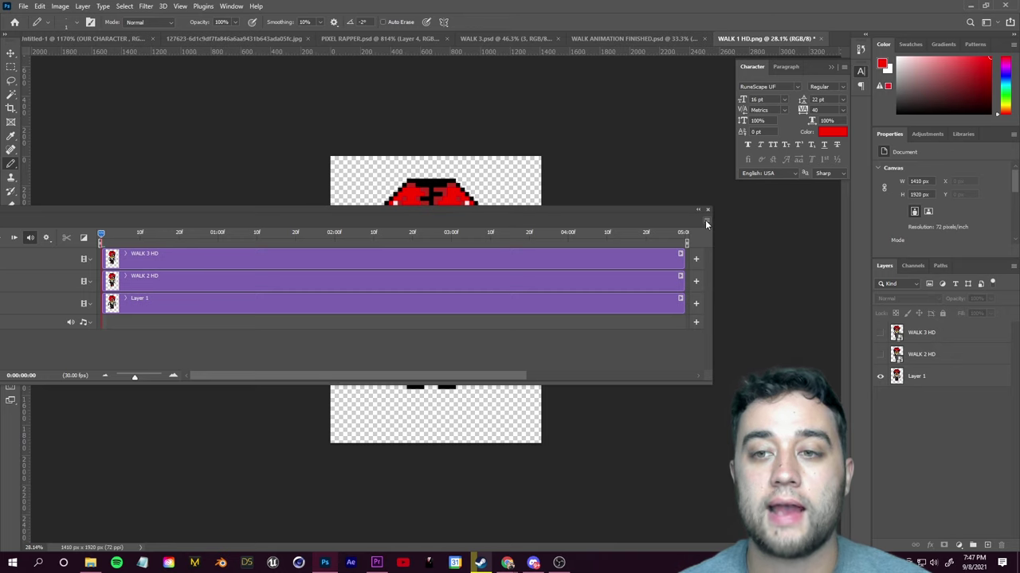
click(706, 221)
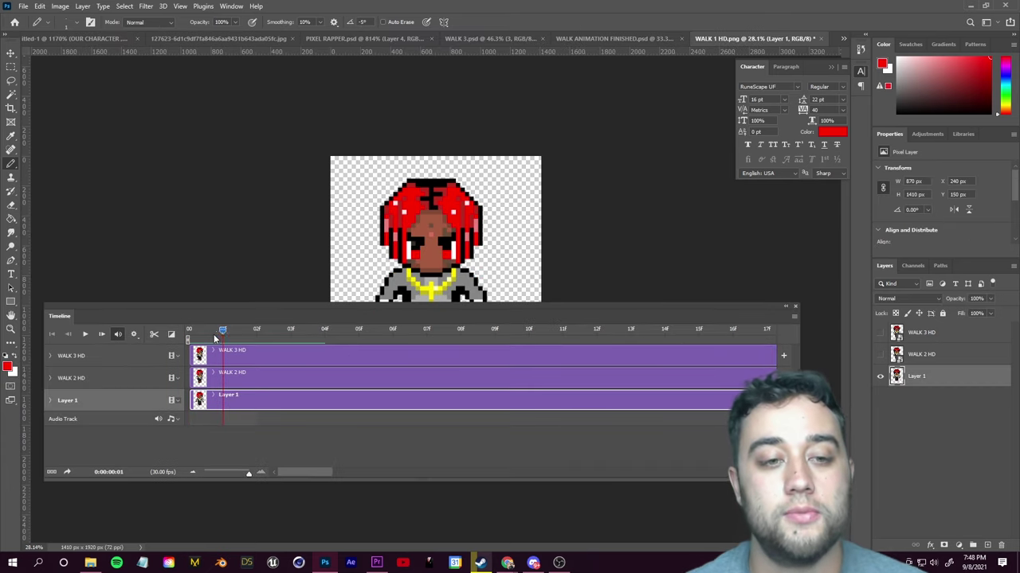
Split the Layer 1 clip at frame 5 and delete the part after the split
key(Left)
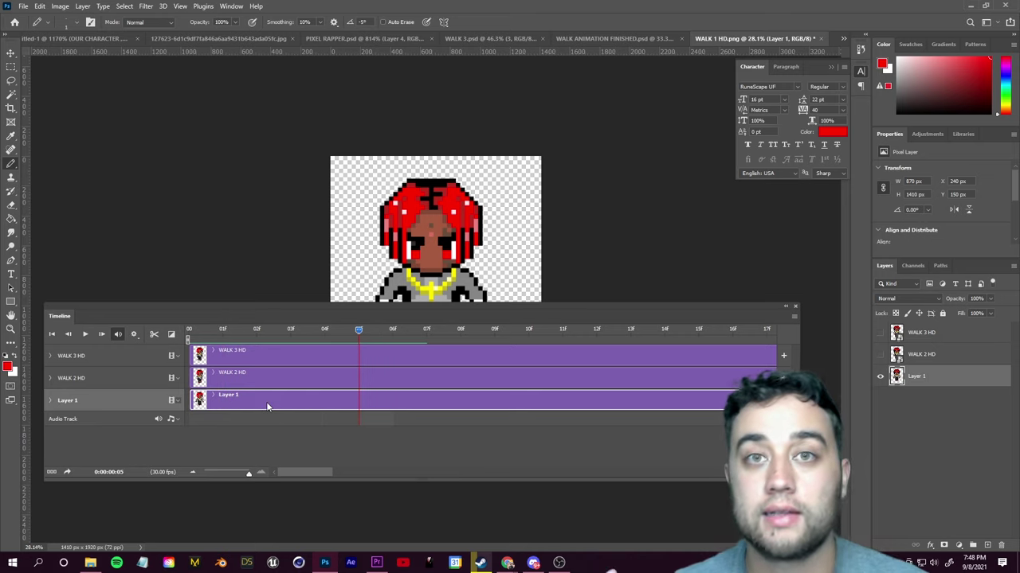
drag(330, 317, 361, 317)
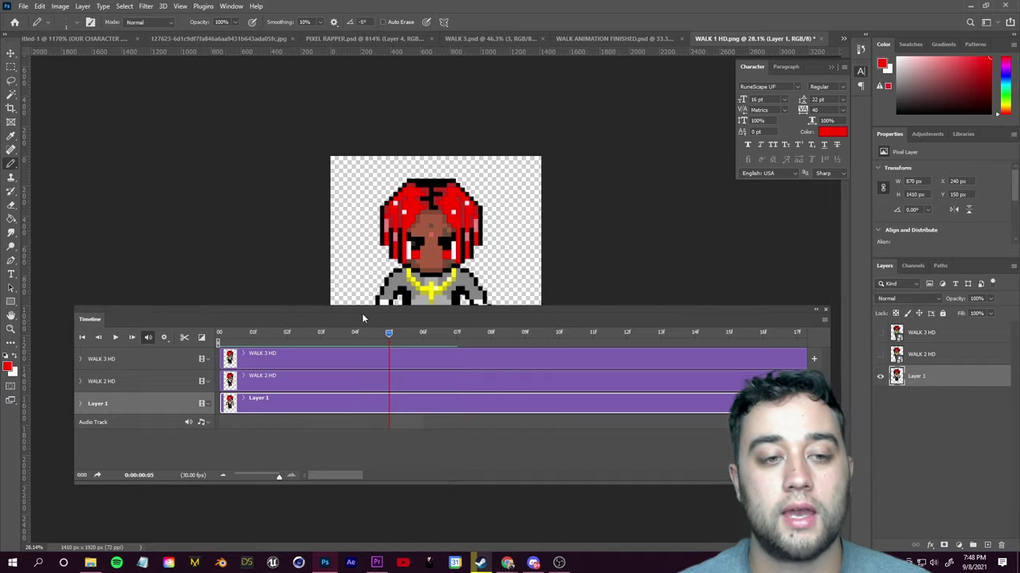
click(184, 338)
click(412, 430)
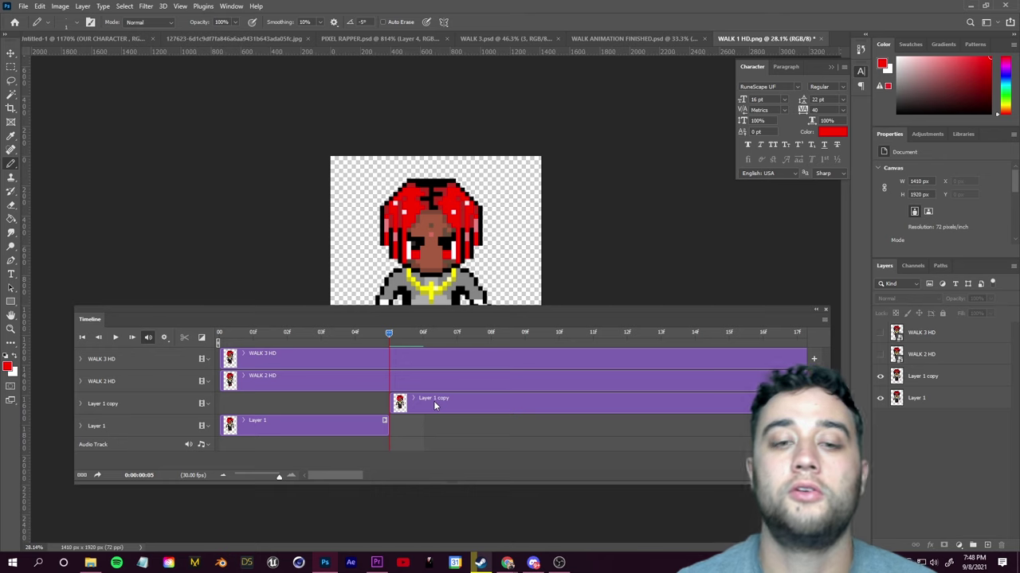
click(433, 405)
key(Delete)
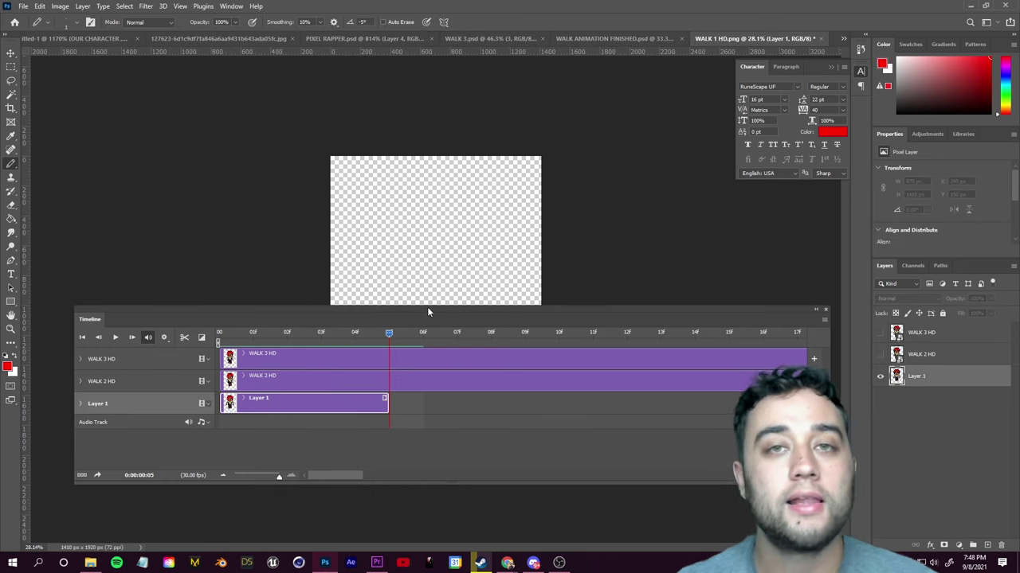
Make the WALK 2 HD and WALK 3 HD layers visible and move their clips to start at frames 5 and 10
click(880, 334)
drag(388, 334, 382, 359)
click(321, 388)
click(321, 387)
drag(300, 377, 422, 380)
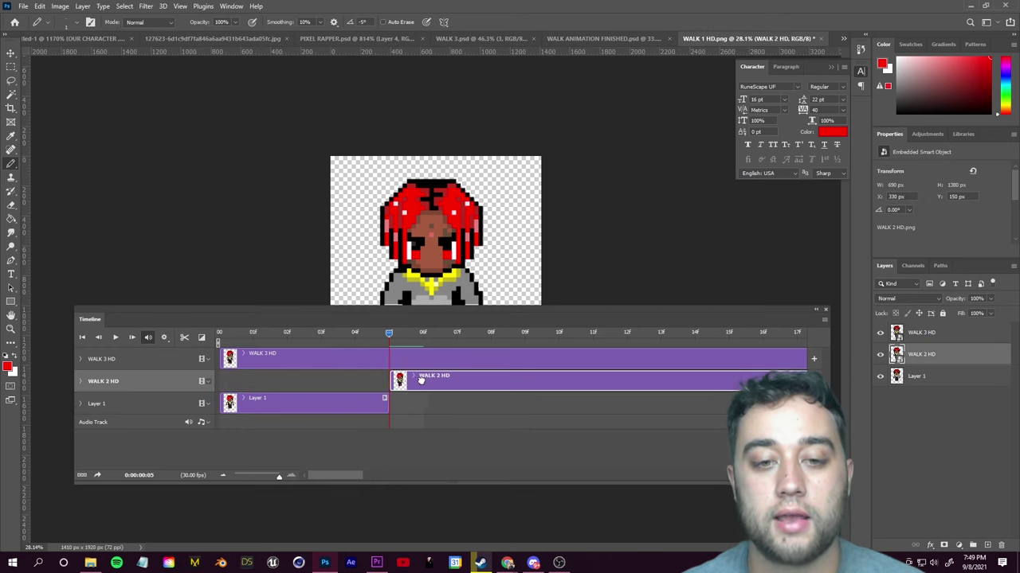
drag(390, 335, 219, 347)
drag(278, 361, 618, 356)
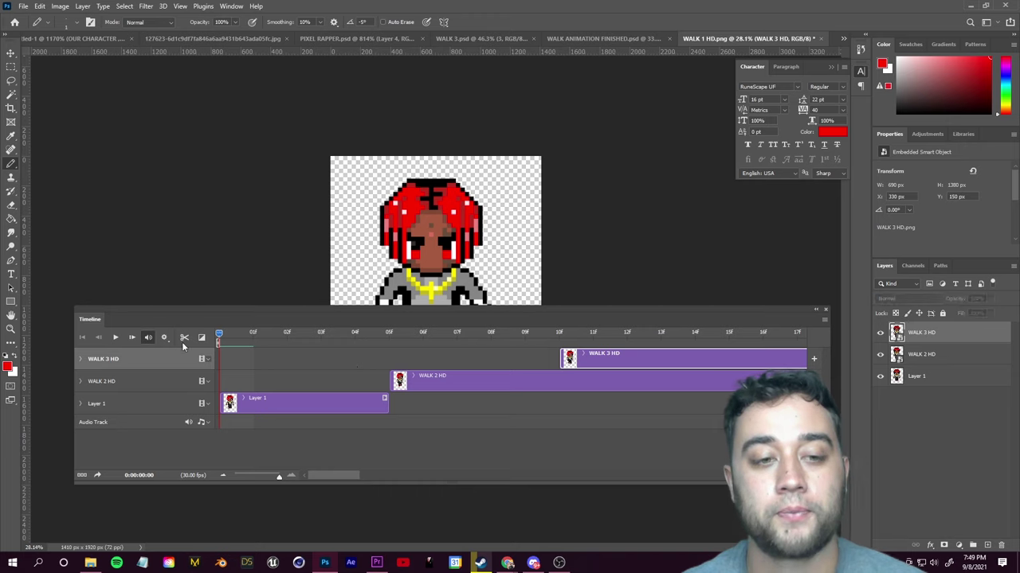
Move the Timeline below the character and preview the pose sequence from the first frame
drag(370, 319, 358, 386)
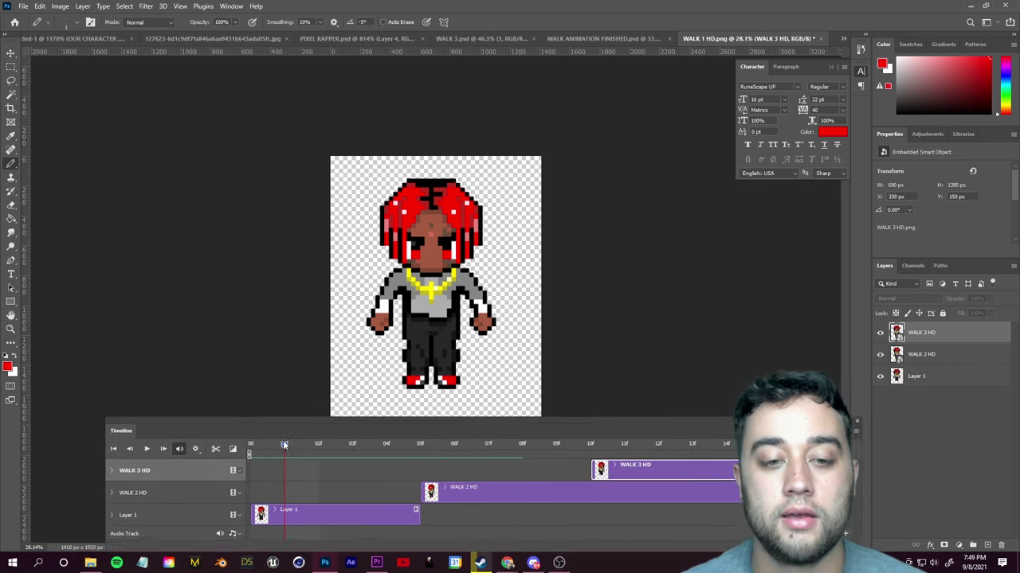
drag(283, 443, 163, 471)
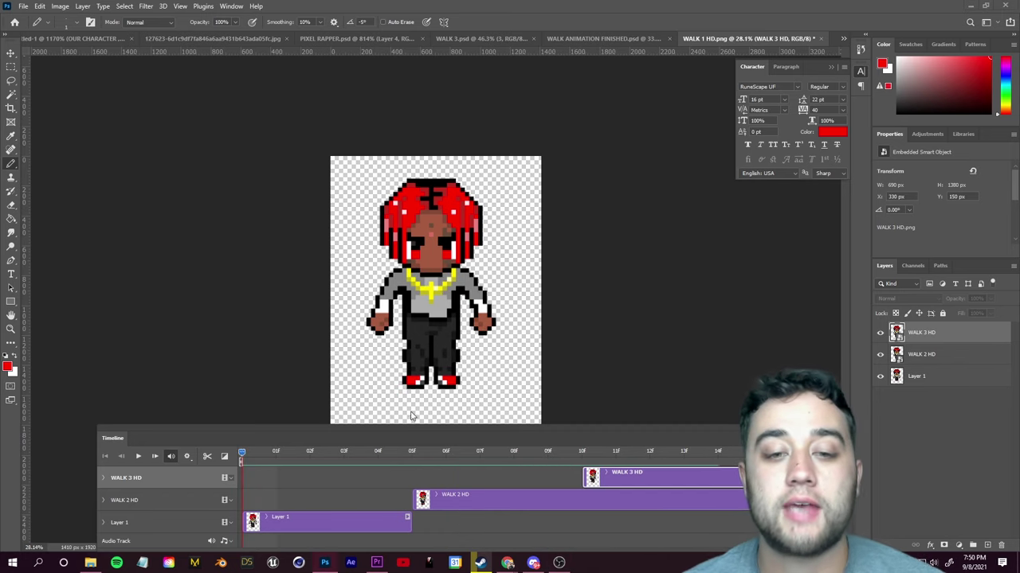
drag(271, 438, 235, 411)
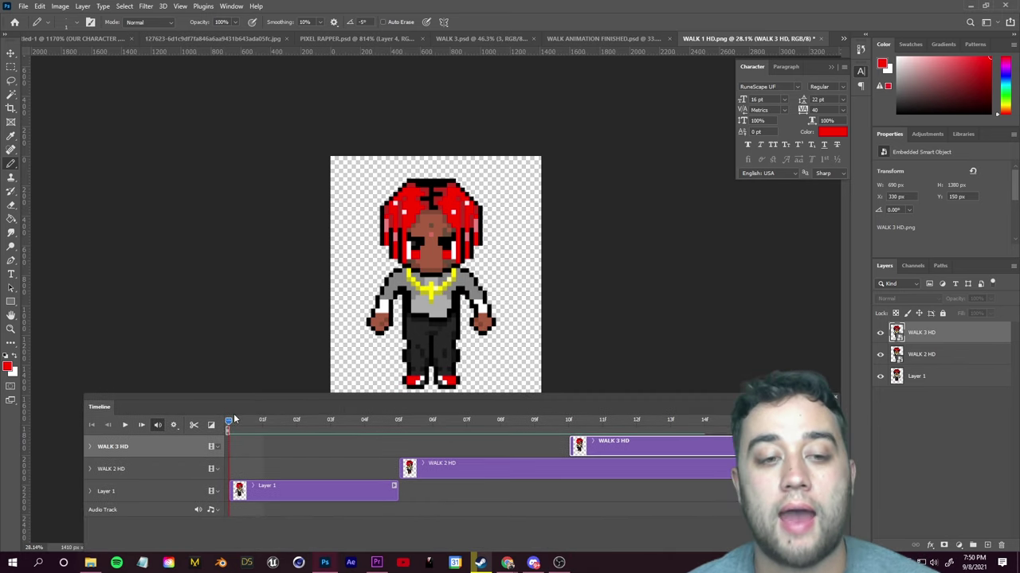
key(space)
key(space)
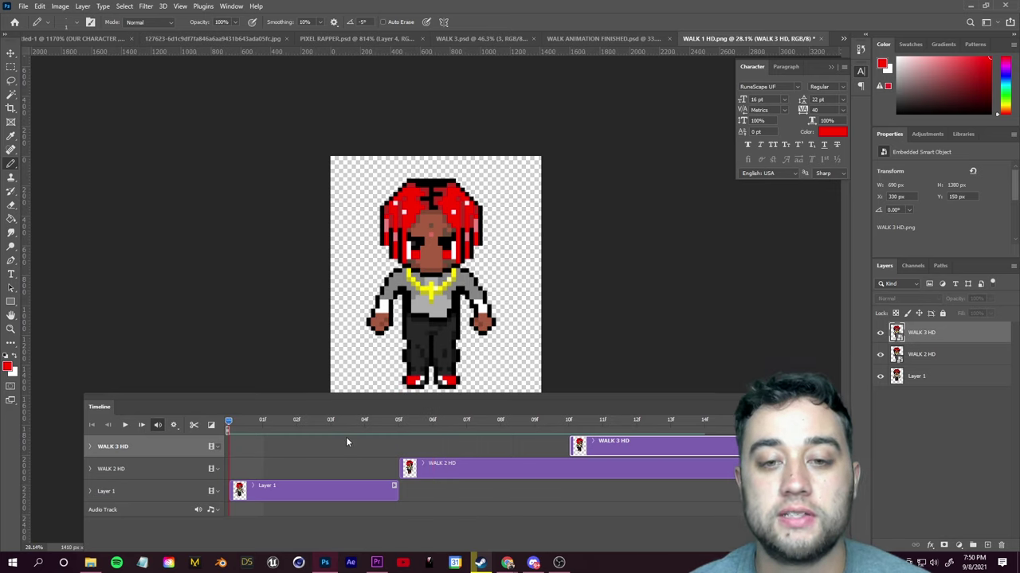
drag(230, 423, 480, 442)
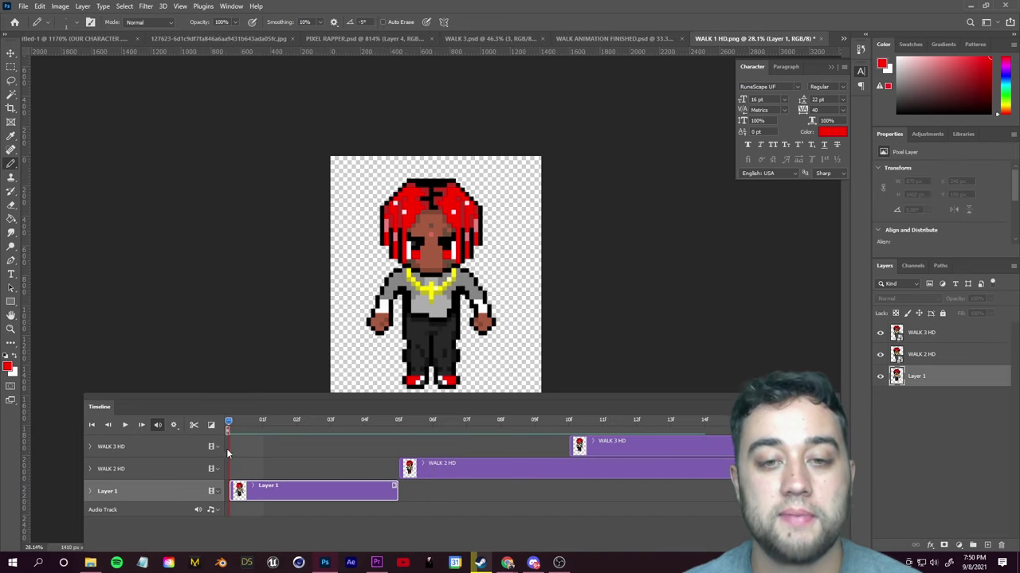
Split the WALK 2 HD clip at frame 15 and delete the part after the split
drag(228, 449, 399, 452)
click(463, 467)
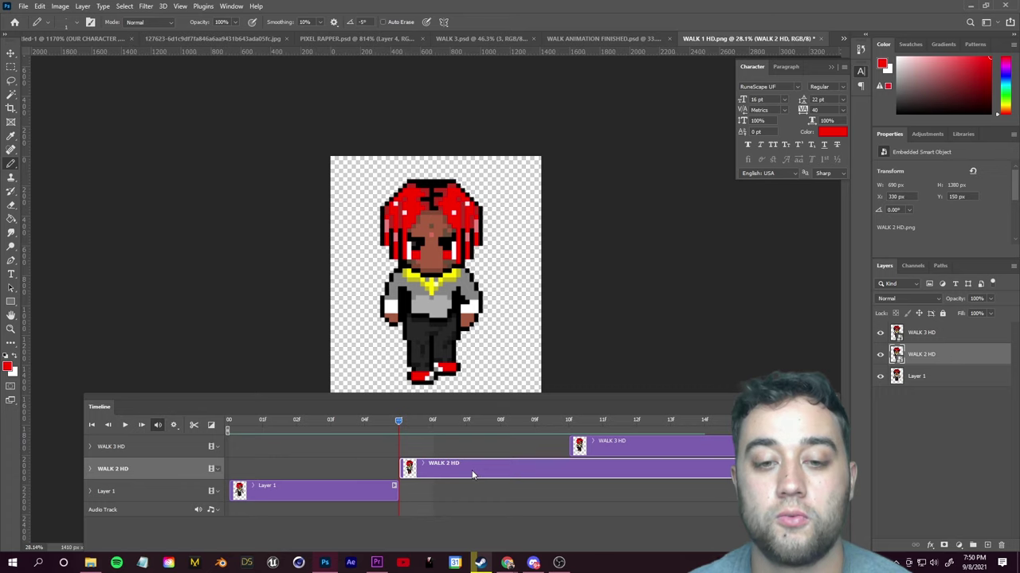
key(Right)
key(Right)
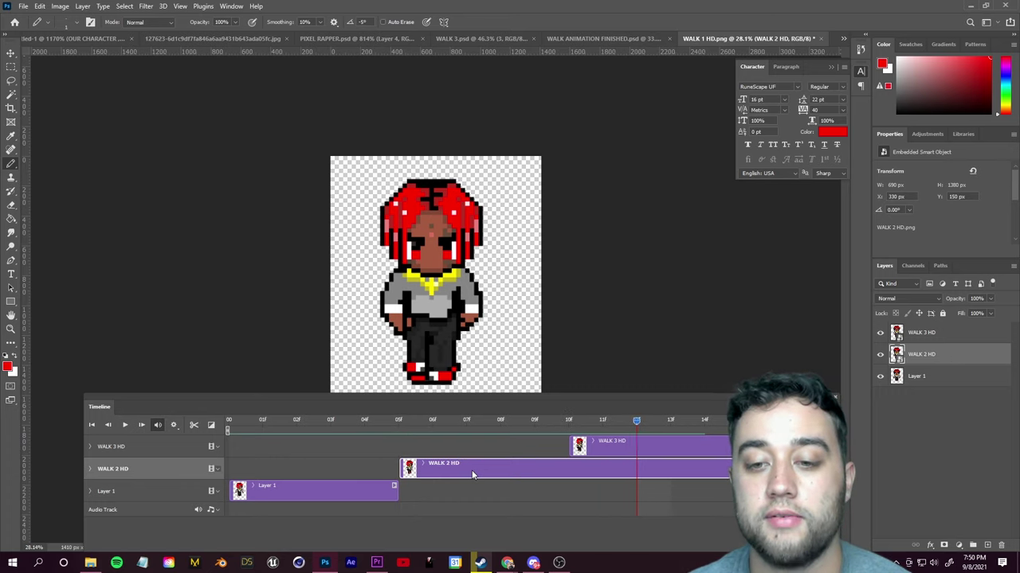
click(194, 428)
scroll(715, 475, right, 2)
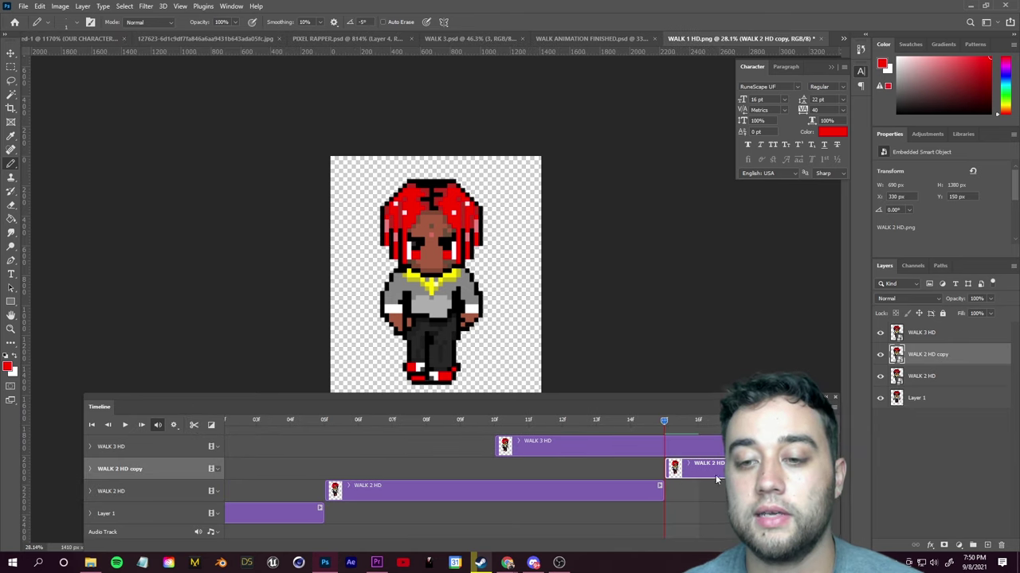
drag(620, 402, 534, 349)
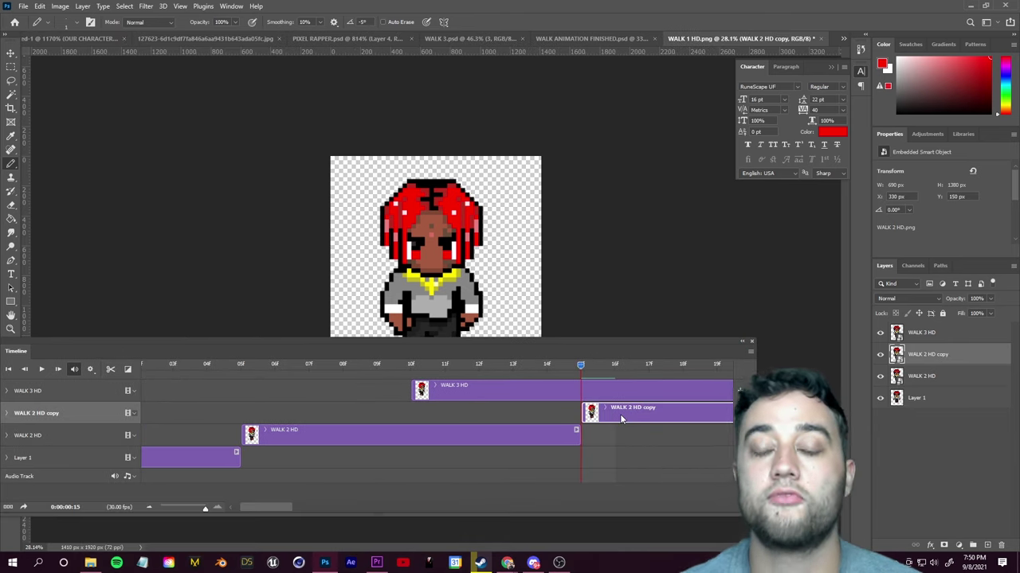
key(Delete)
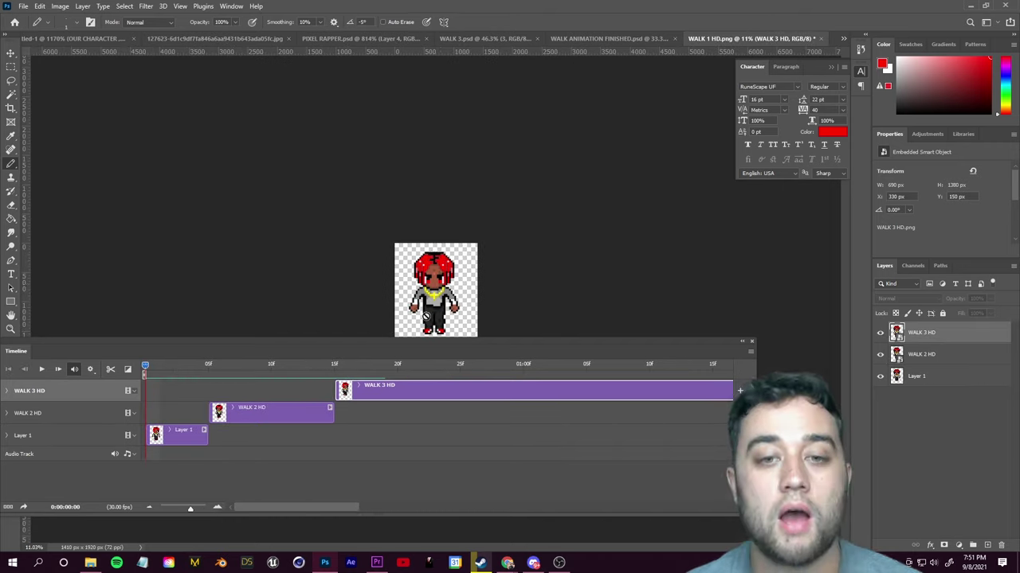
Duplicate the Layer 1 clip and move the copy to start at frame 15
drag(145, 365, 166, 437)
click(165, 437)
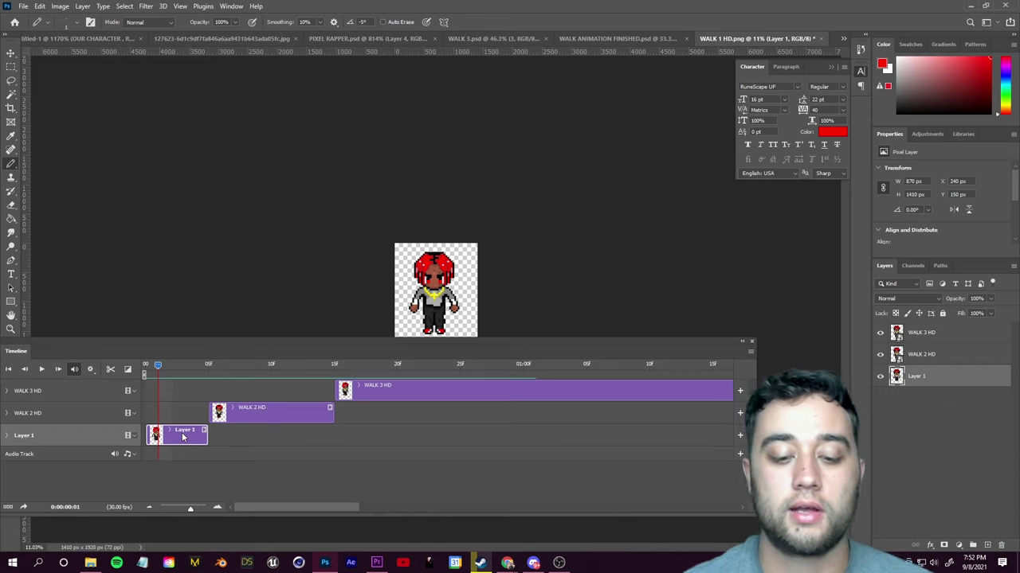
key(ctrl+j)
drag(224, 427, 355, 436)
Split the duplicated Layer 1 clip at frame 20 and delete the part after the split
drag(172, 369, 333, 368)
key(Right)
key(Right)
key(Right)
key(Right)
key(Right)
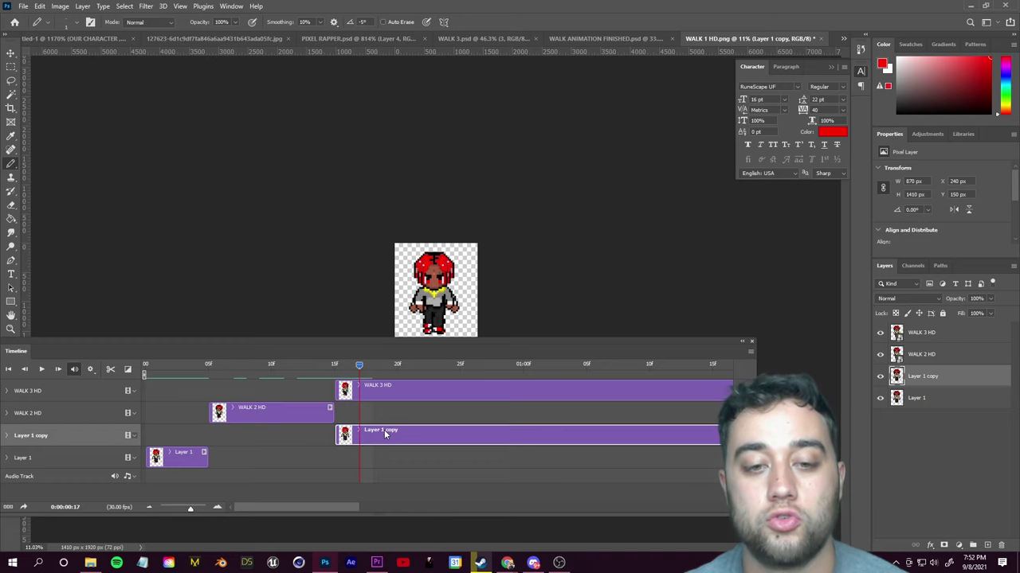
click(111, 369)
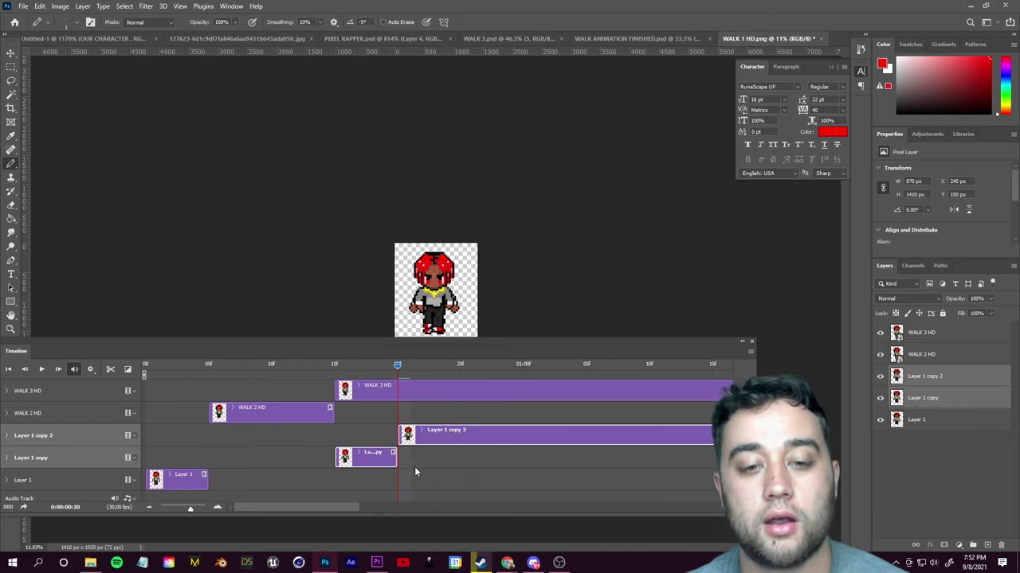
click(446, 438)
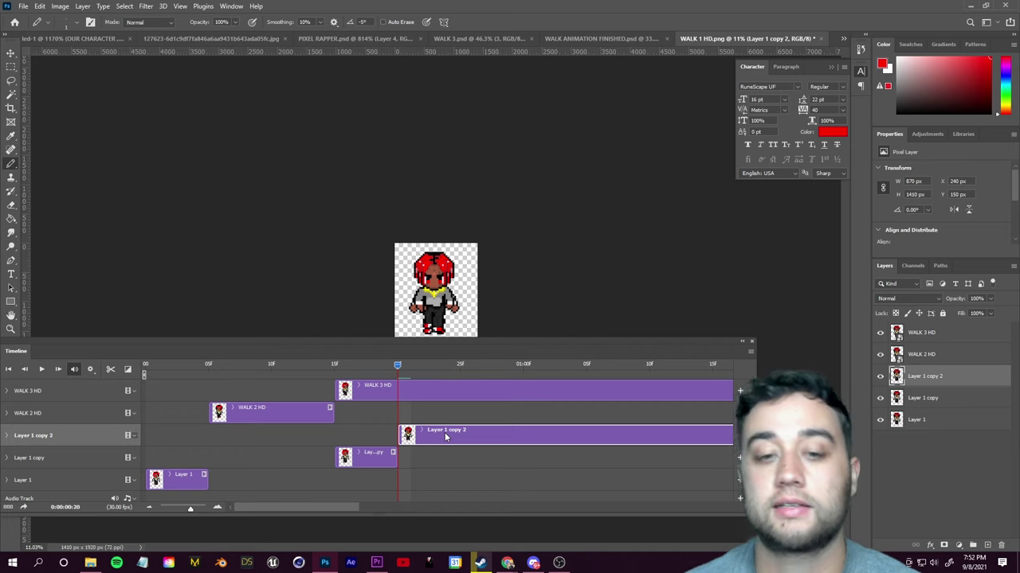
key(Delete)
Move the WALK 3 HD clip to start at frame 20 and trim off everything after the one-second mark
drag(415, 395, 443, 402)
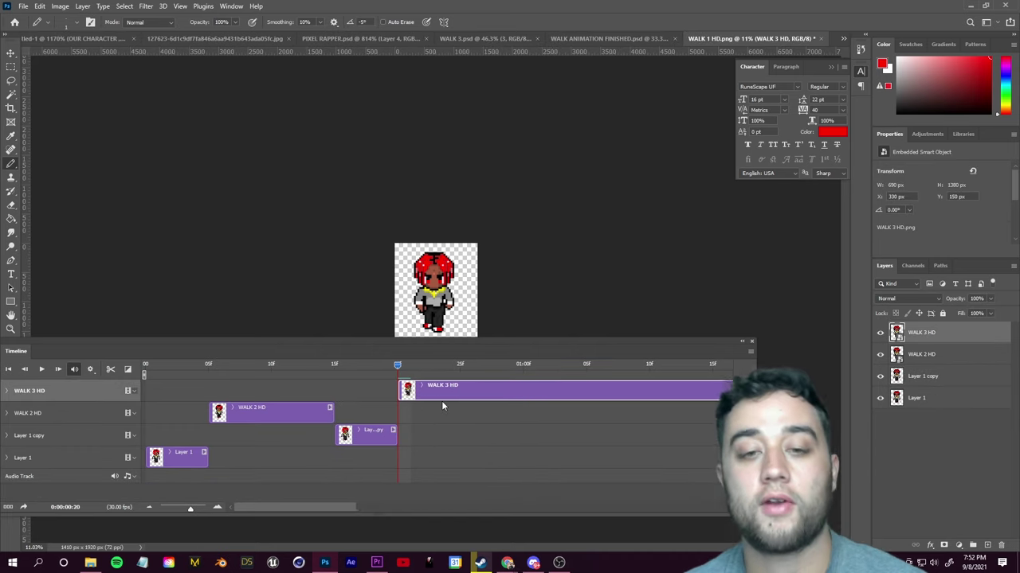
key(space)
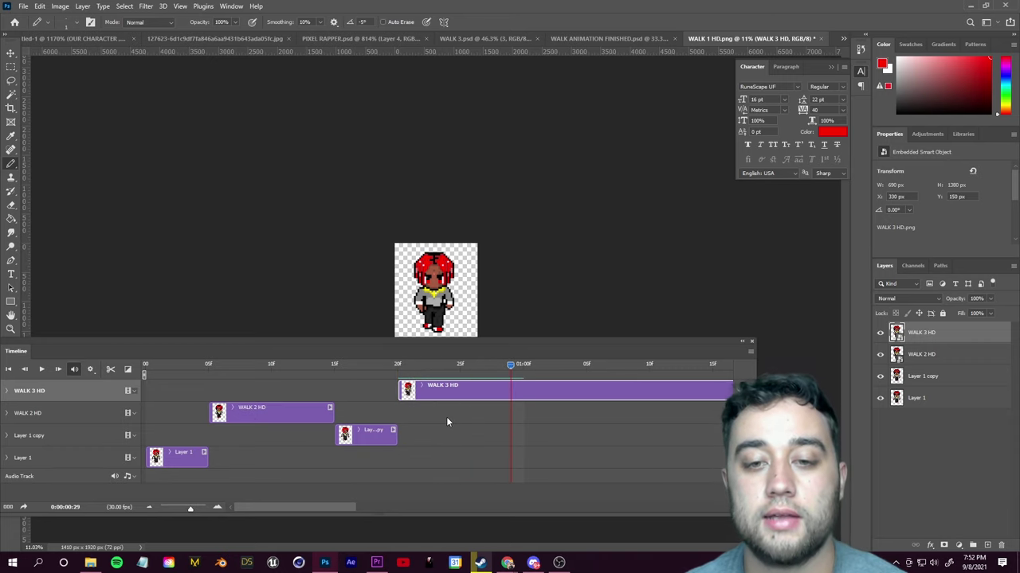
click(111, 369)
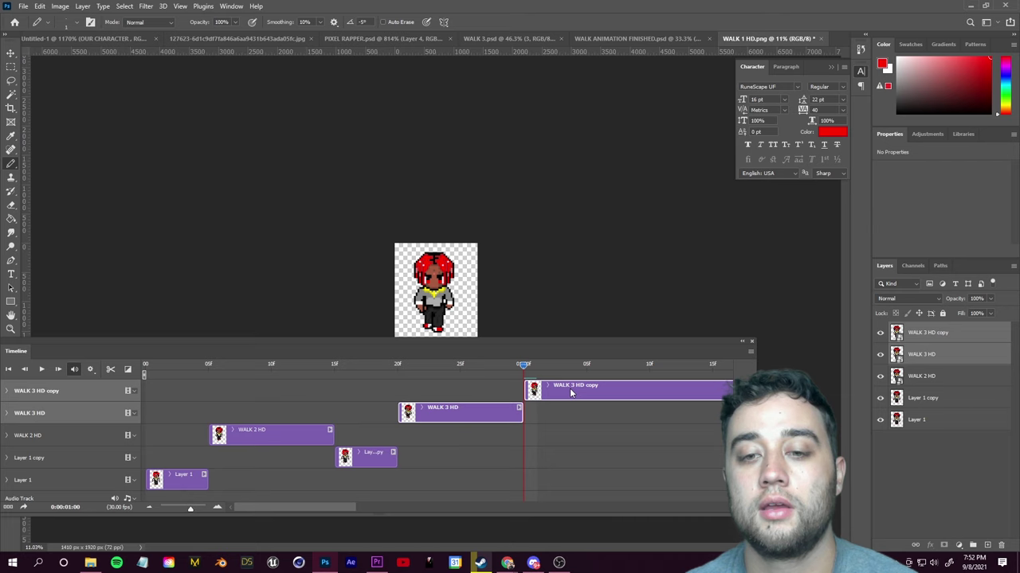
key(Delete)
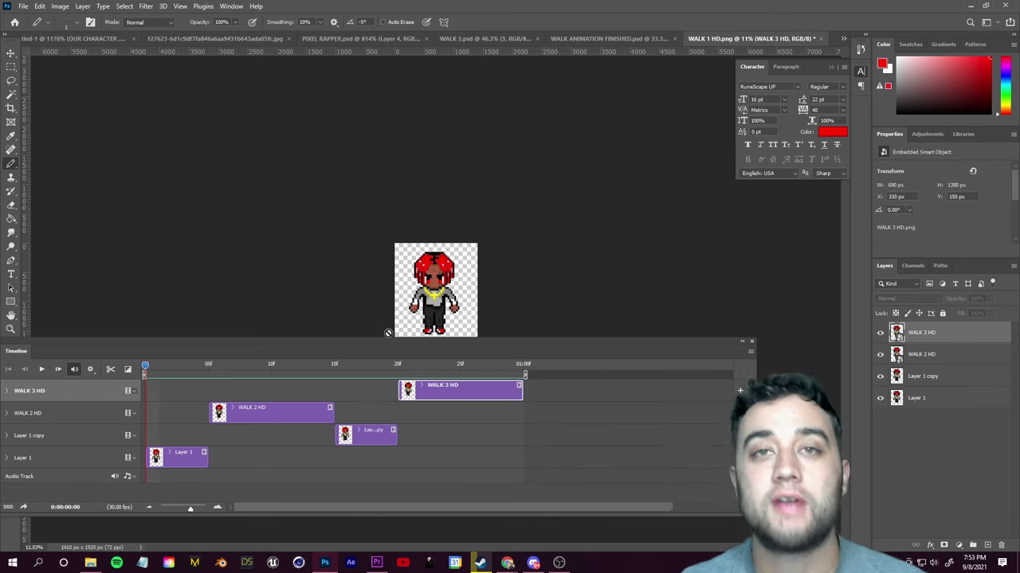
Check the Loop Playback setting and preview the walk cycle from the first frame
click(92, 370)
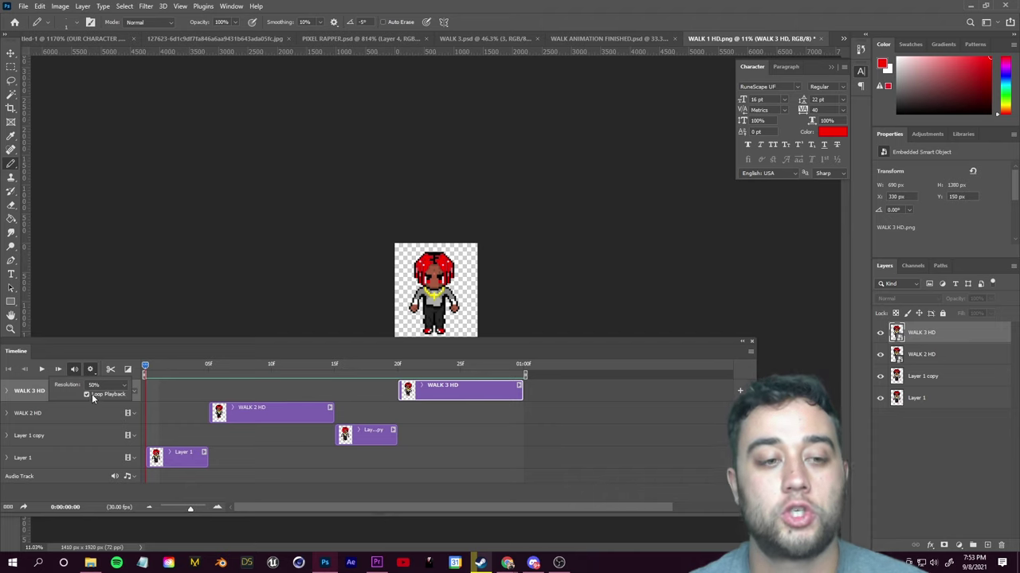
click(94, 373)
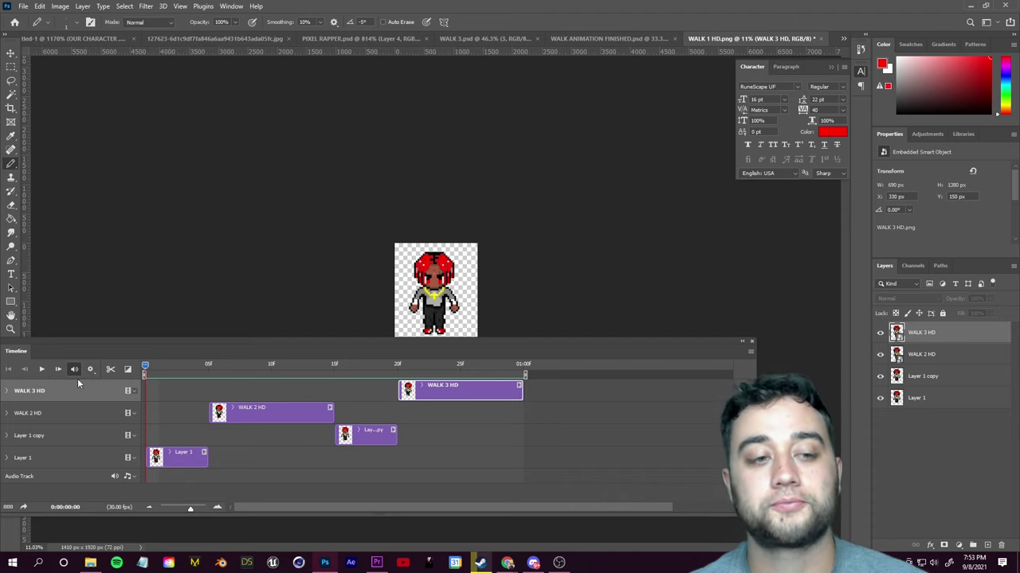
click(44, 371)
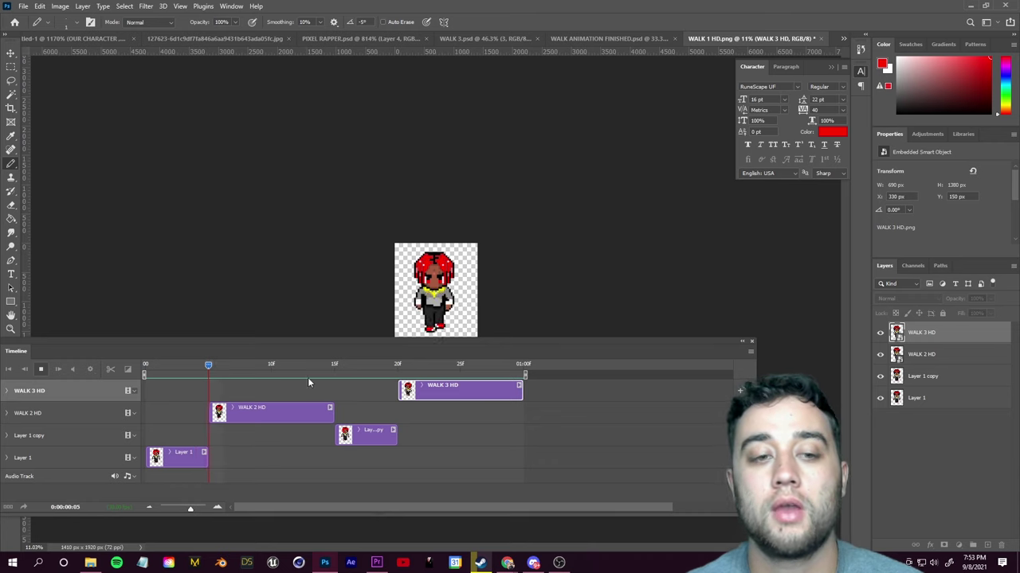
click(42, 371)
click(372, 366)
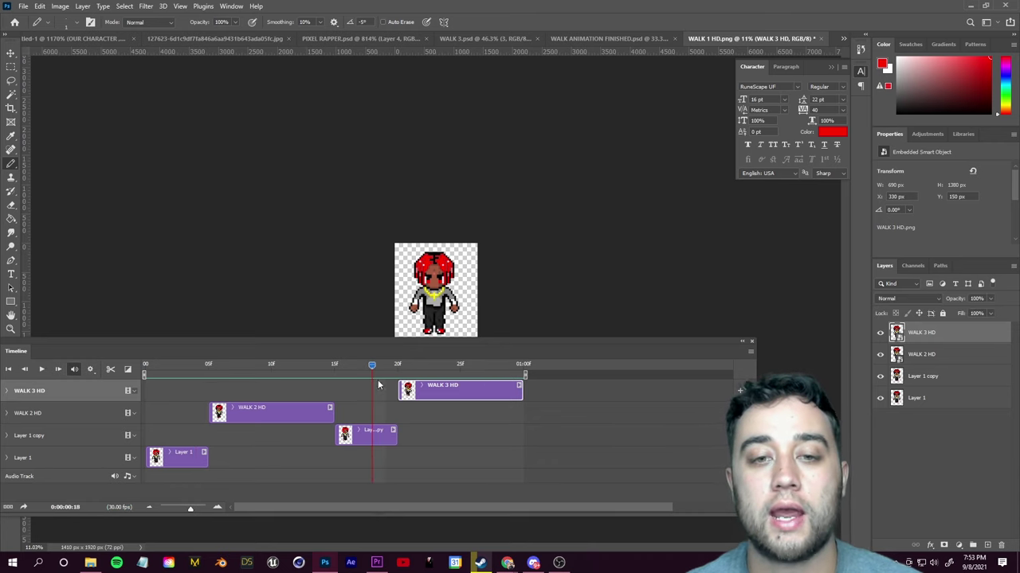
Replay the looping animation at different magnifications and compare the standing pose with the walking poses
scroll(457, 315, up, 6)
scroll(458, 316, up, 3)
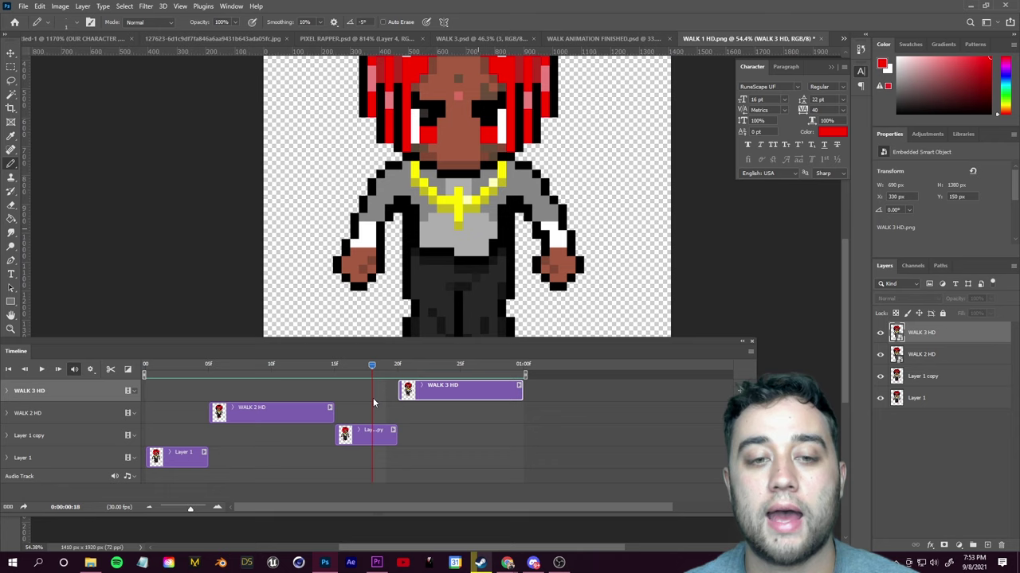
click(41, 369)
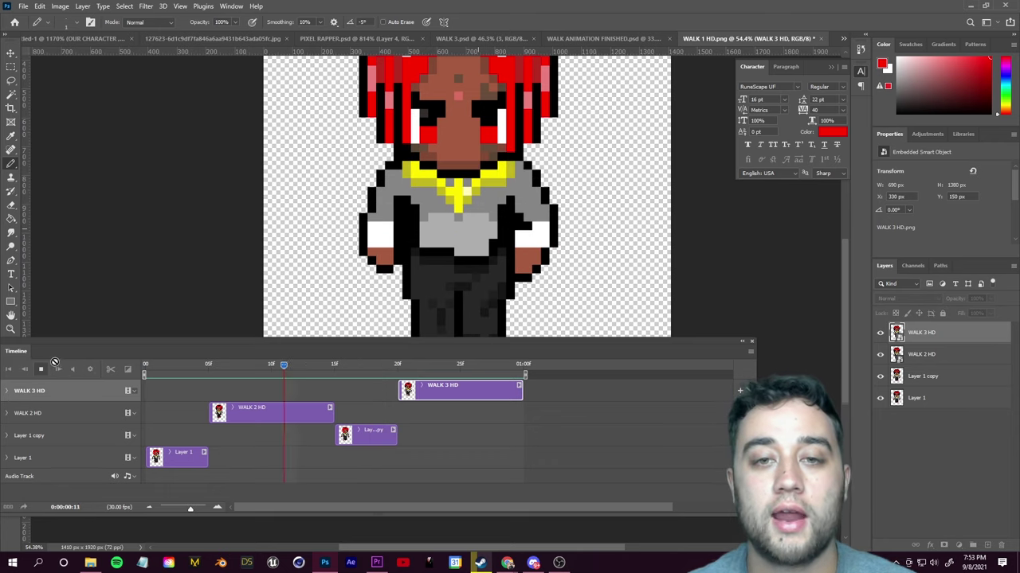
key(ctrl+minus)
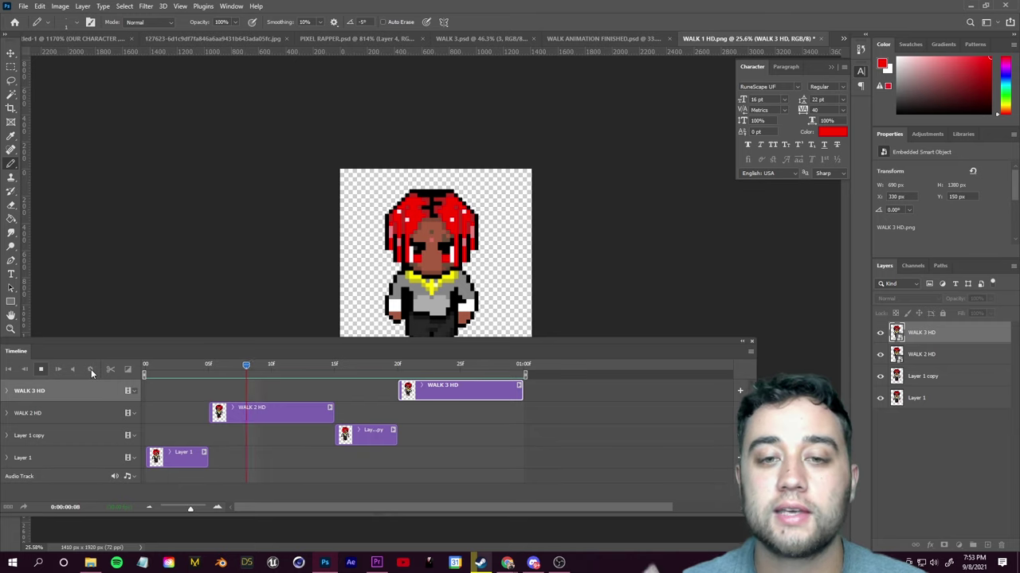
click(409, 367)
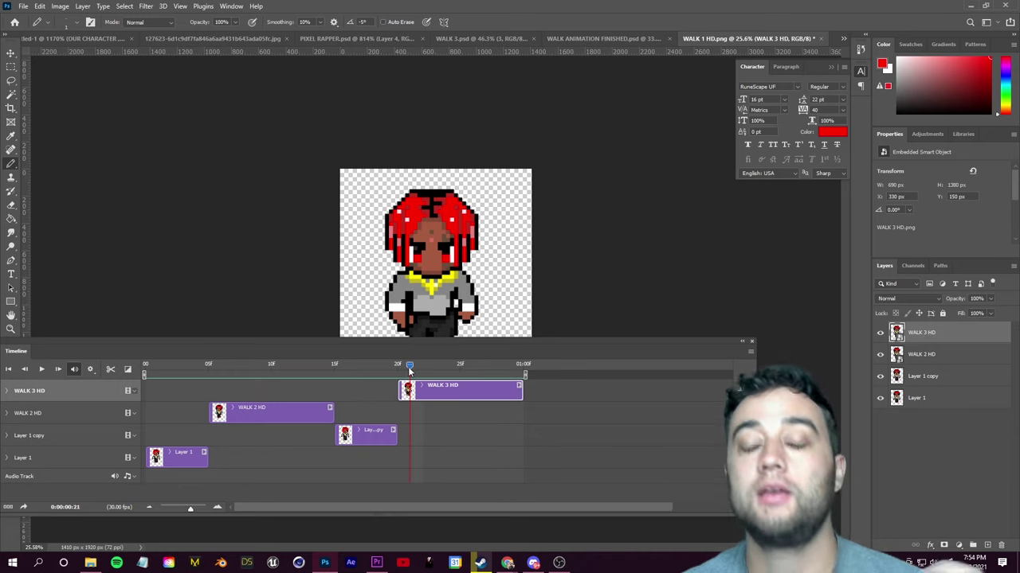
drag(409, 367, 359, 368)
scroll(270, 324, down, 5)
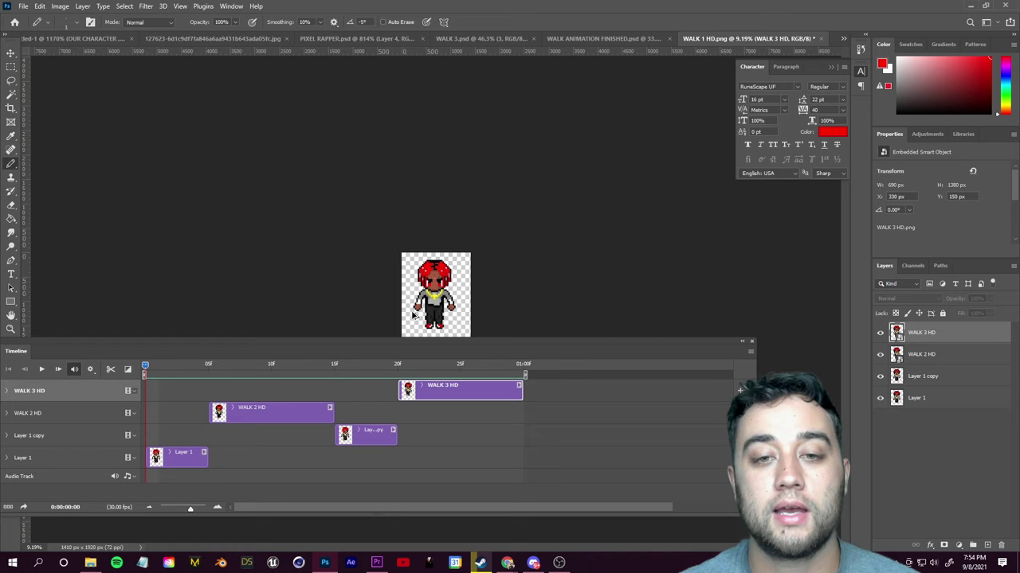
click(41, 369)
click(42, 371)
At frame 5, select WALK 2 HD and WALK 3 HD together and move them up about 20 px with Free Transform
click(209, 367)
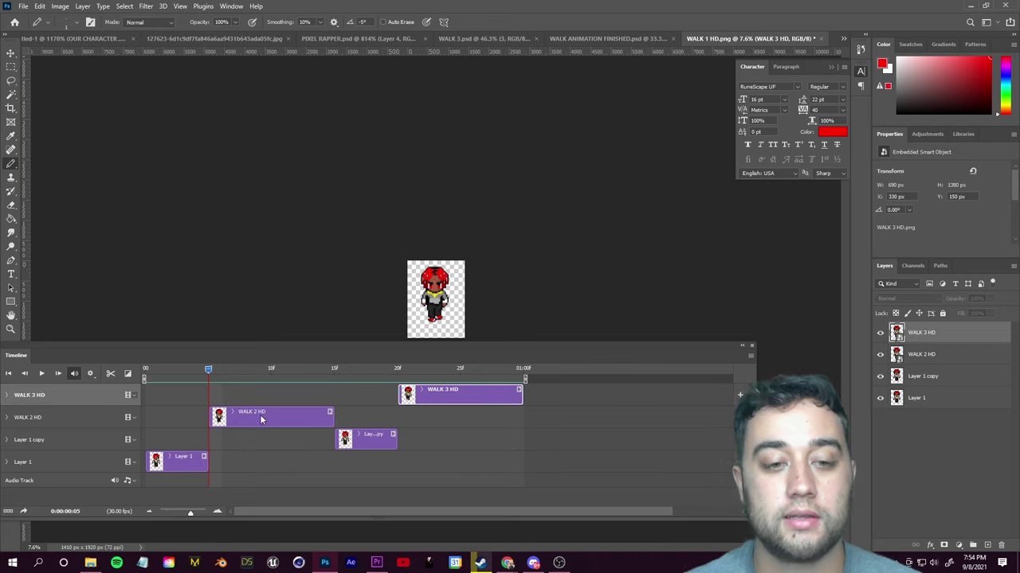
click(257, 414)
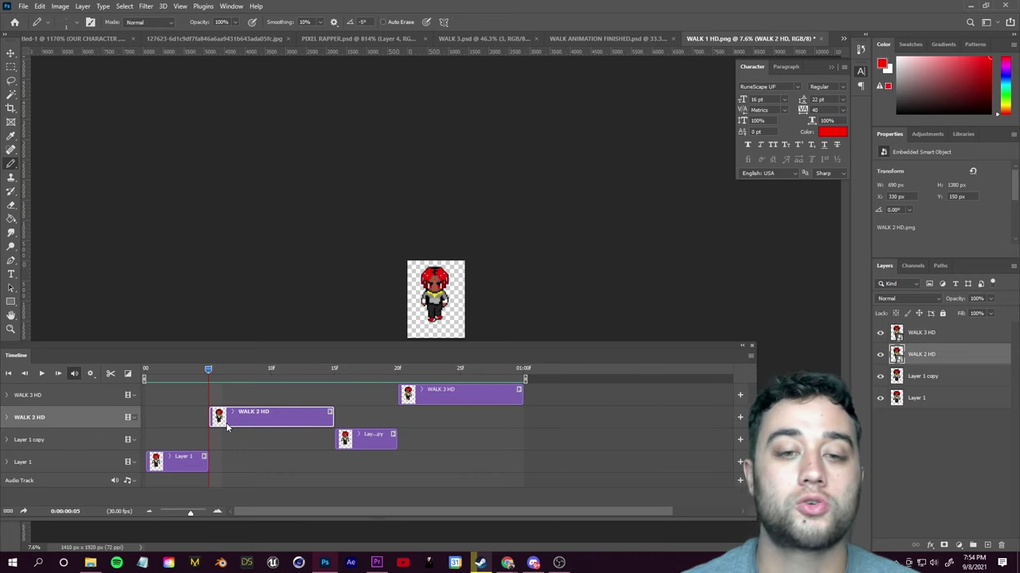
shift+click(438, 398)
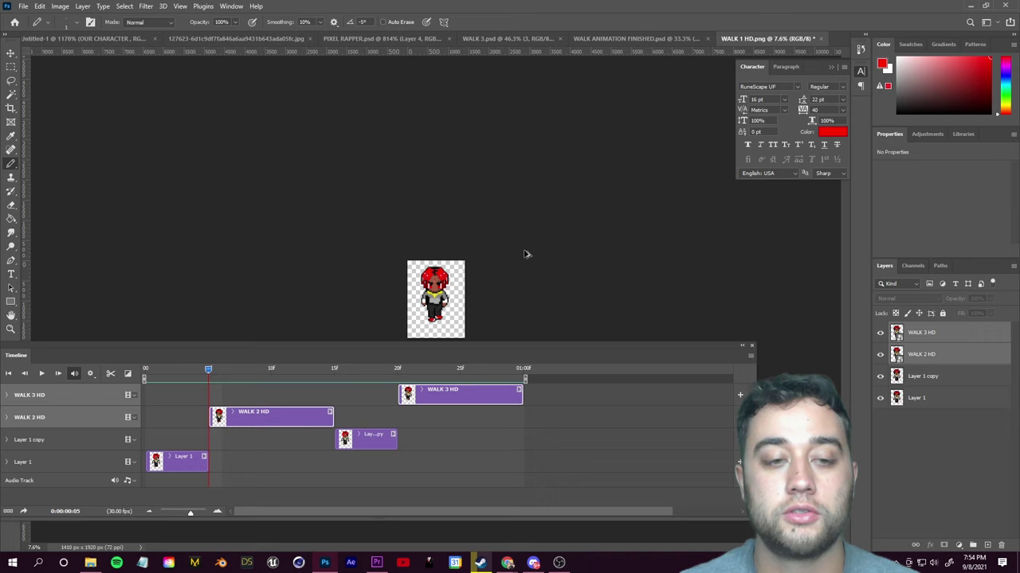
scroll(524, 254, up, 5)
scroll(468, 278, down, 2)
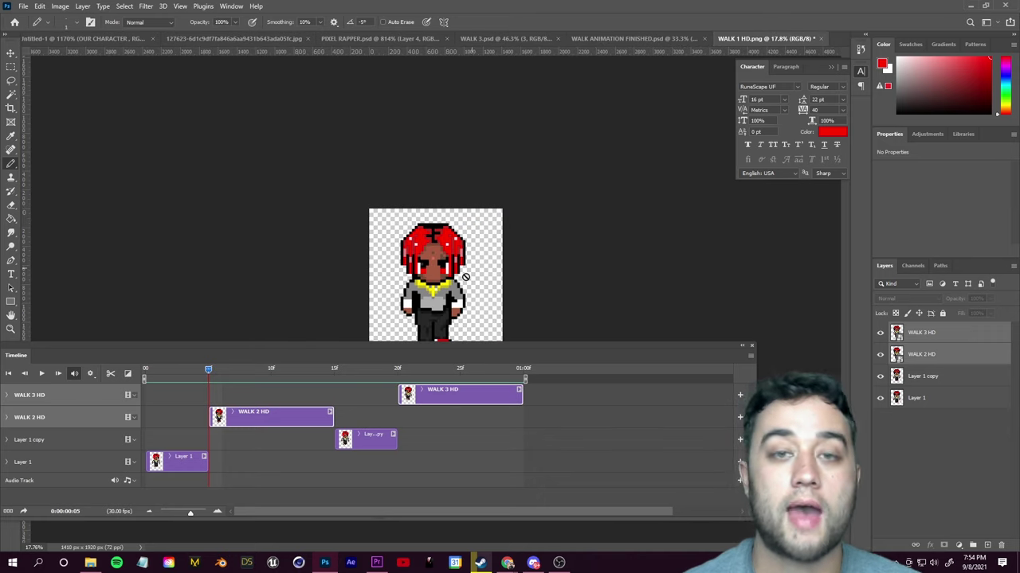
key(ctrl+t)
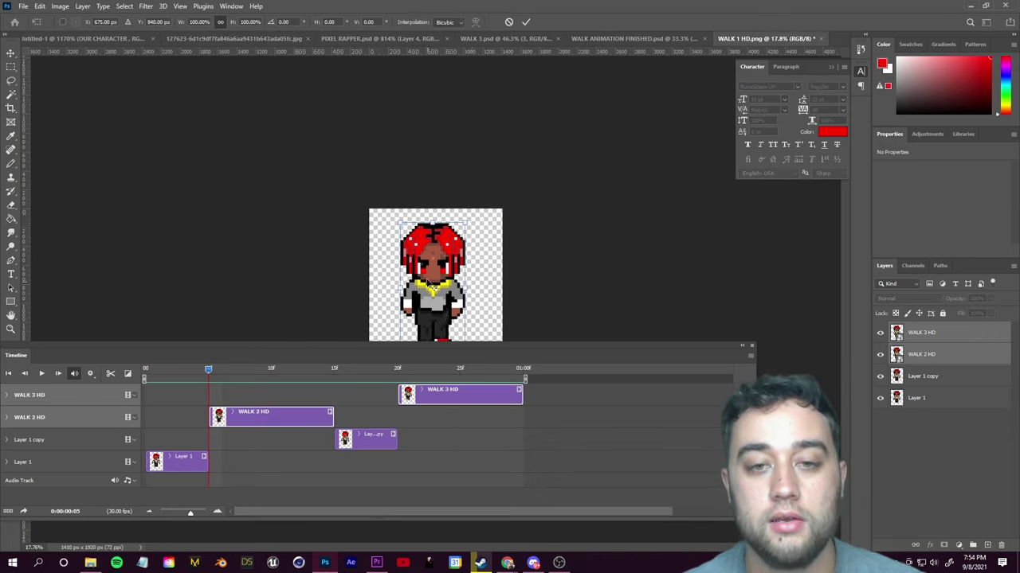
scroll(443, 312, up, 4)
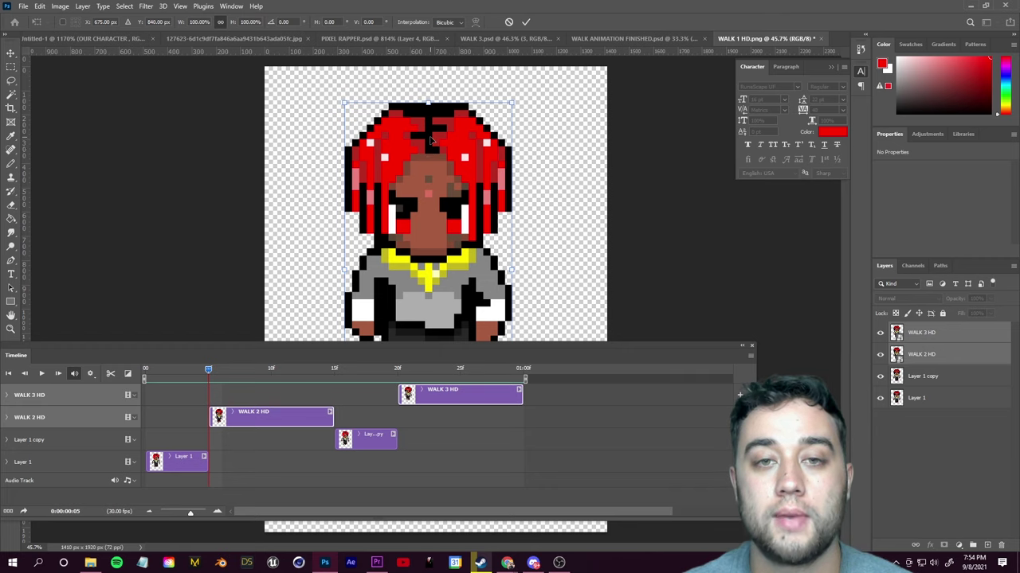
drag(431, 137, 431, 133)
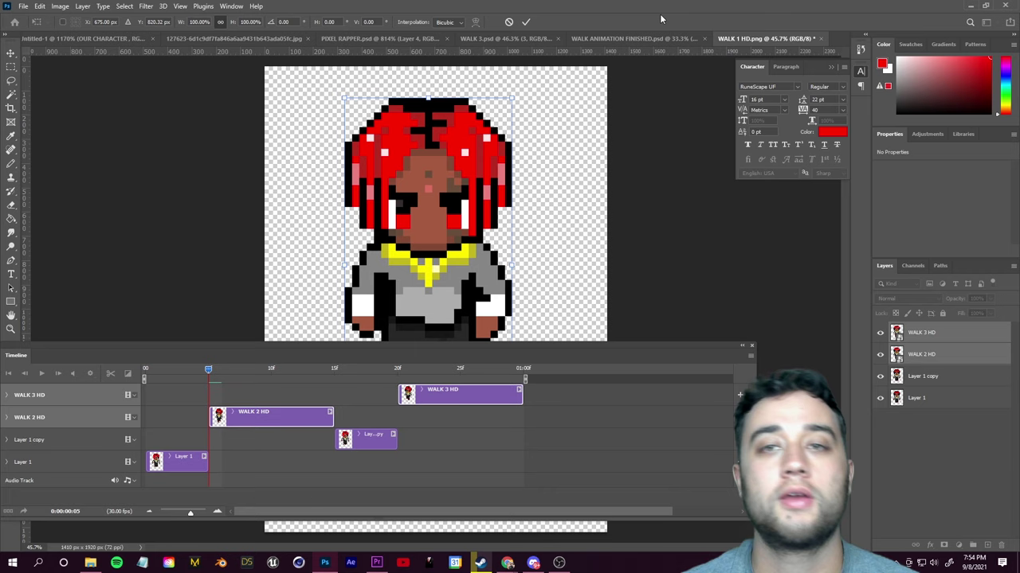
click(526, 23)
Play the animation from the first frame to review the raised walking poses, and stop playback
scroll(364, 237, down, 5)
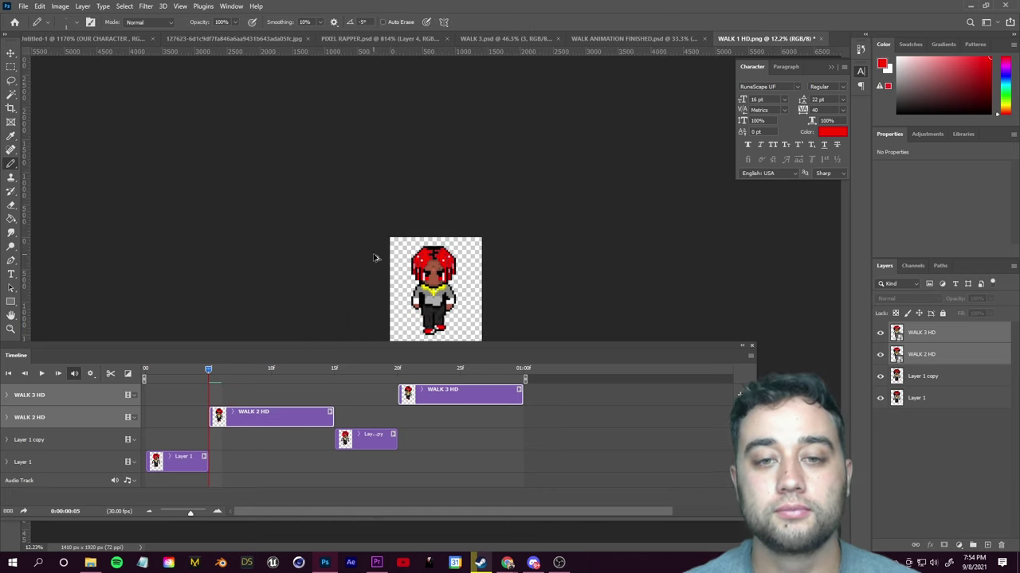
drag(171, 378, 145, 373)
click(41, 374)
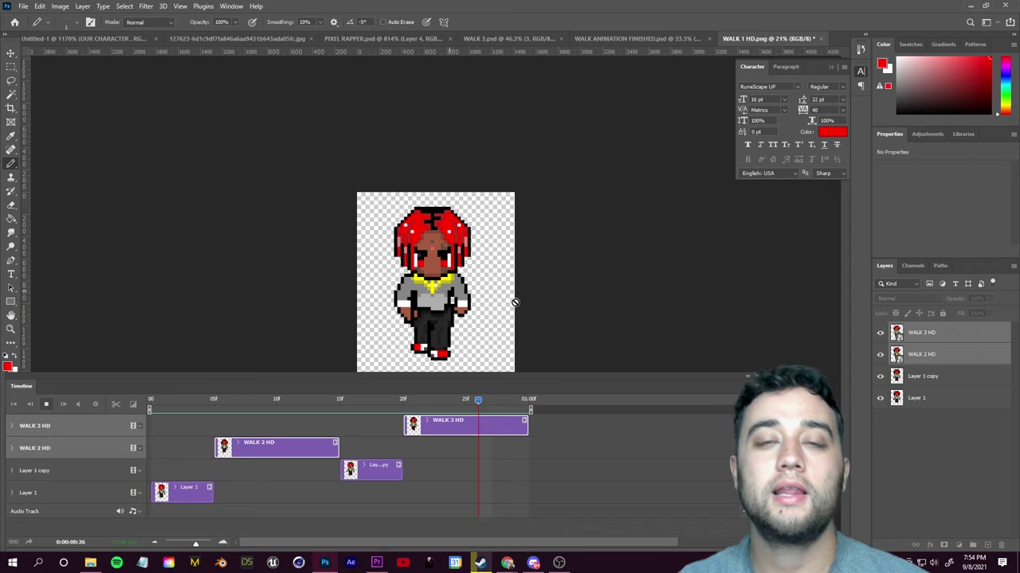
key(space)
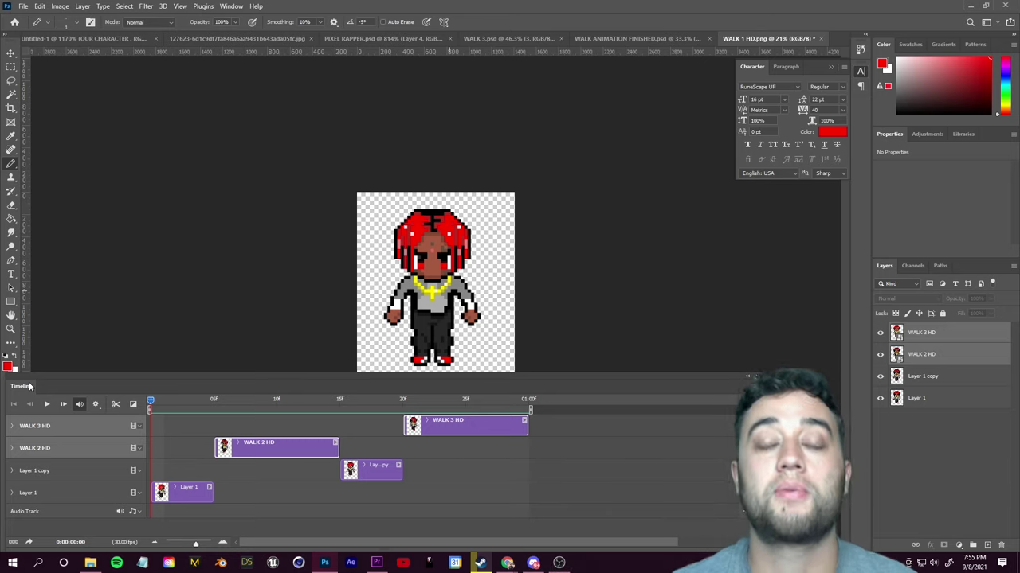
click(23, 6)
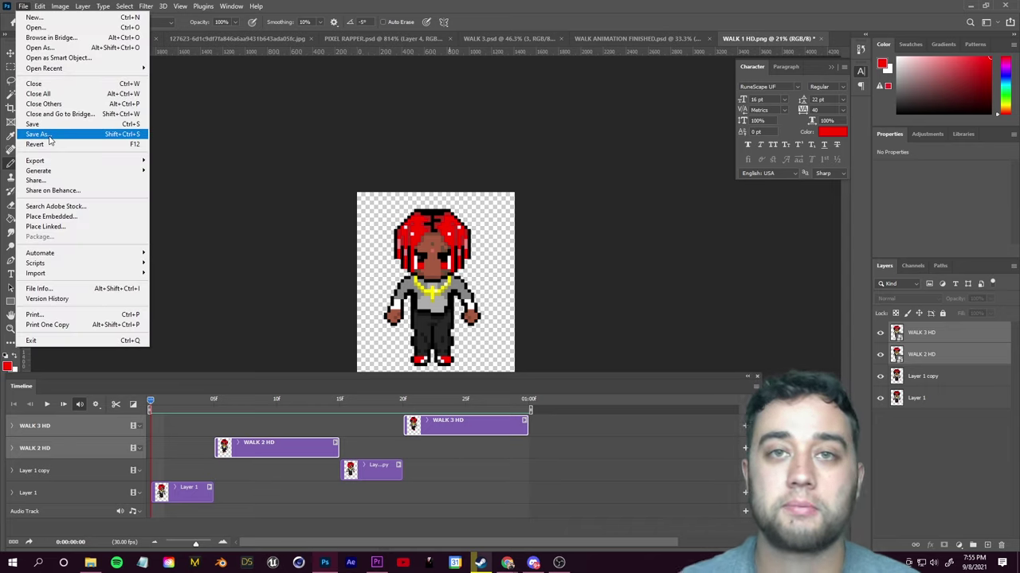
click(37, 134)
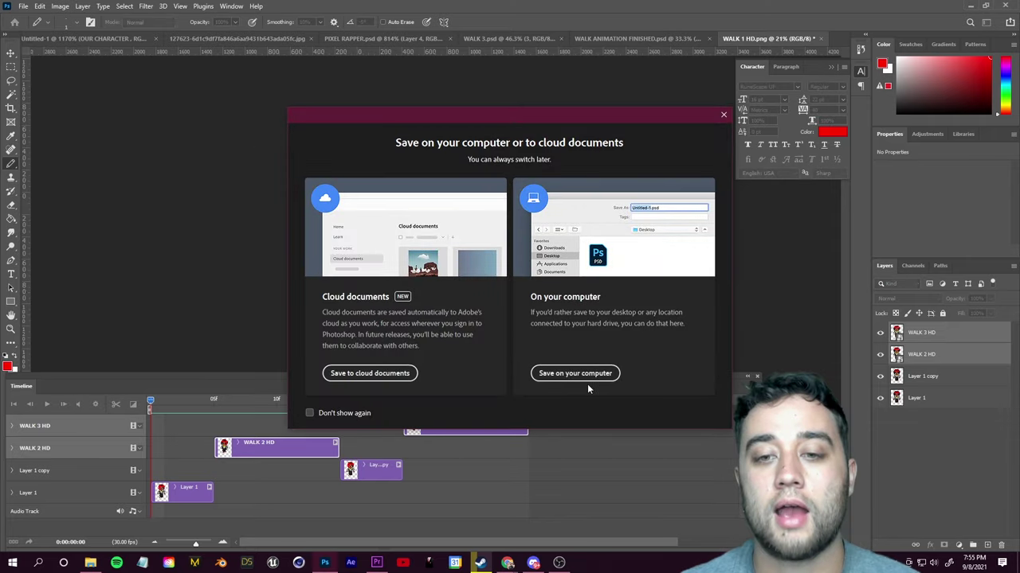
click(585, 376)
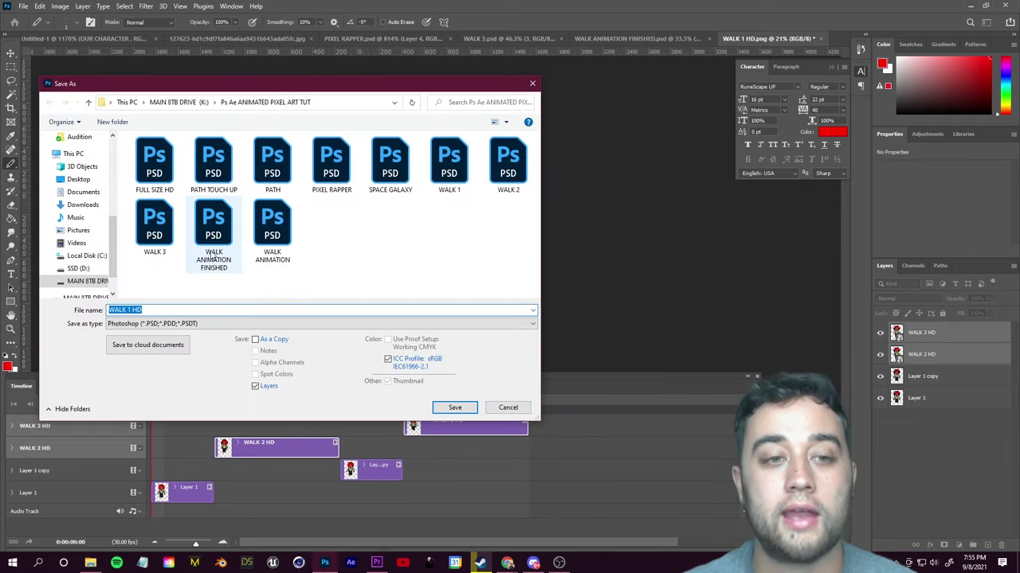
click(507, 408)
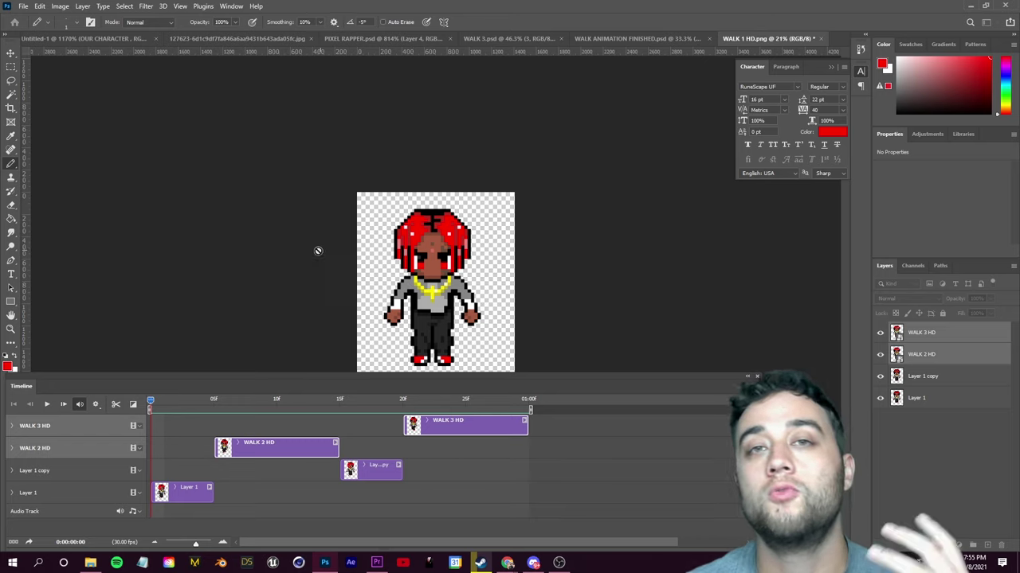
drag(156, 406, 152, 444)
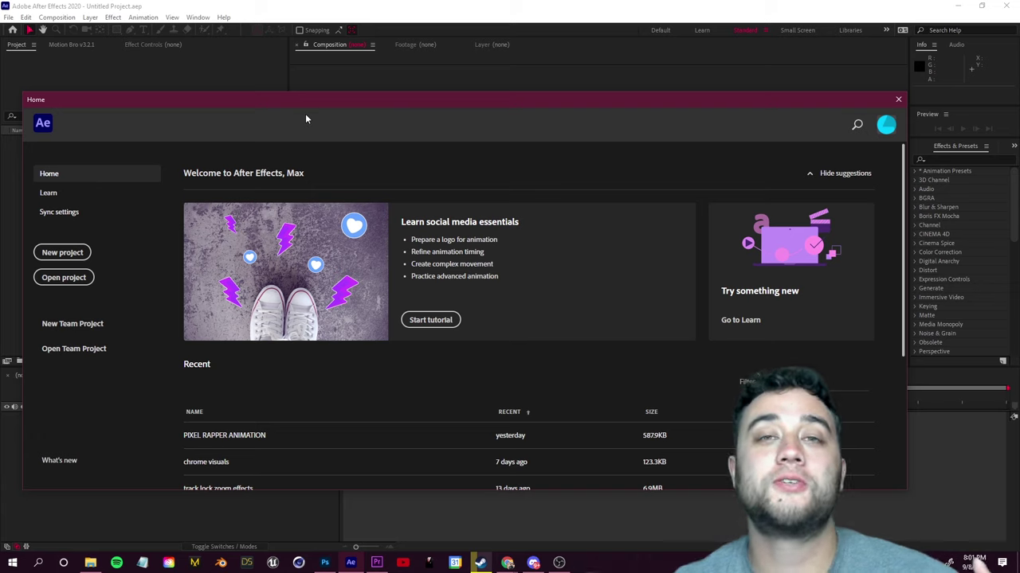
Switch to After Effects, start a new project and create a 1920 x 1080 composition named PIXEL ANIMATION
click(60, 254)
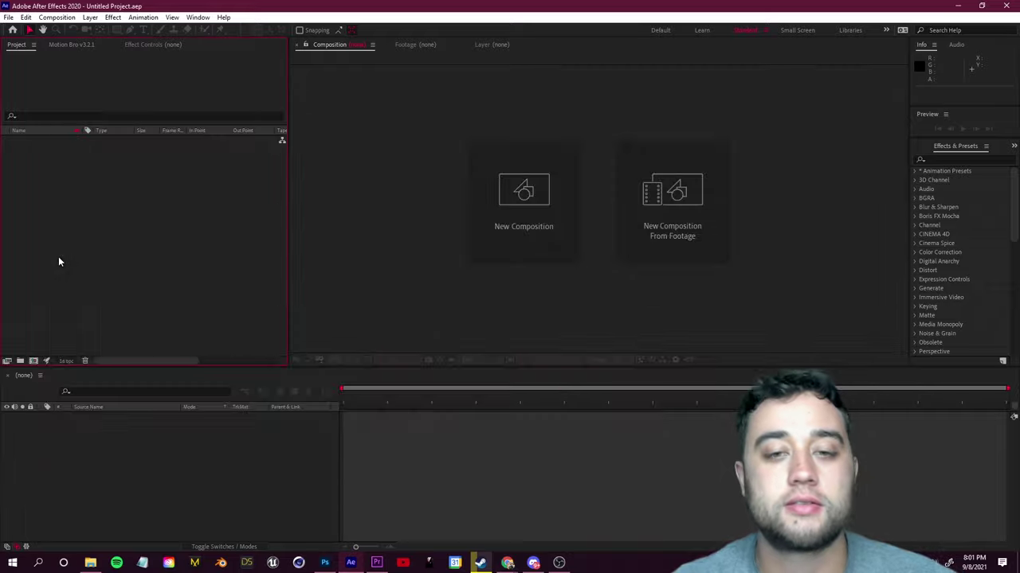
click(34, 361)
text(PIXEL ANIMATION)
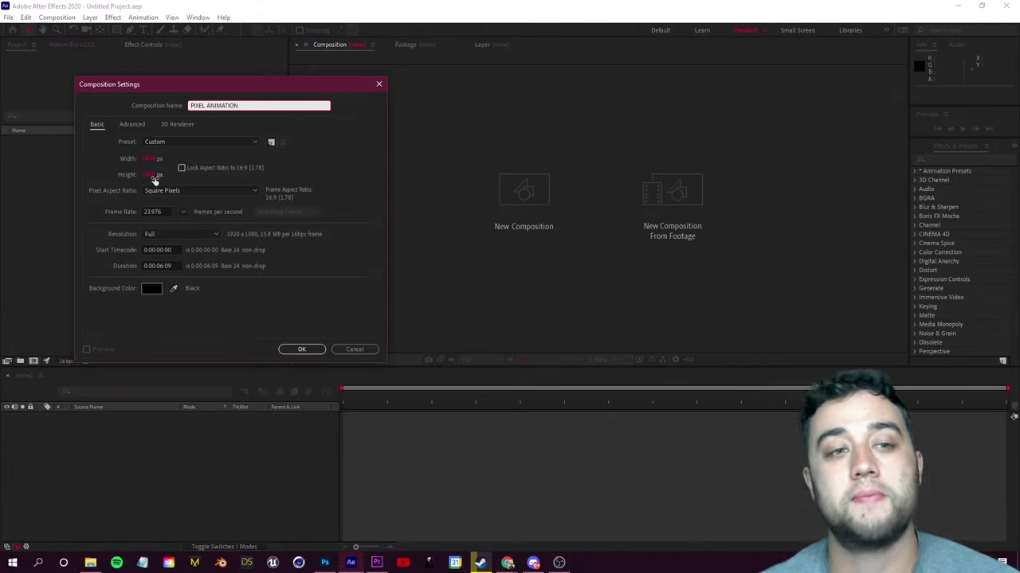
click(304, 351)
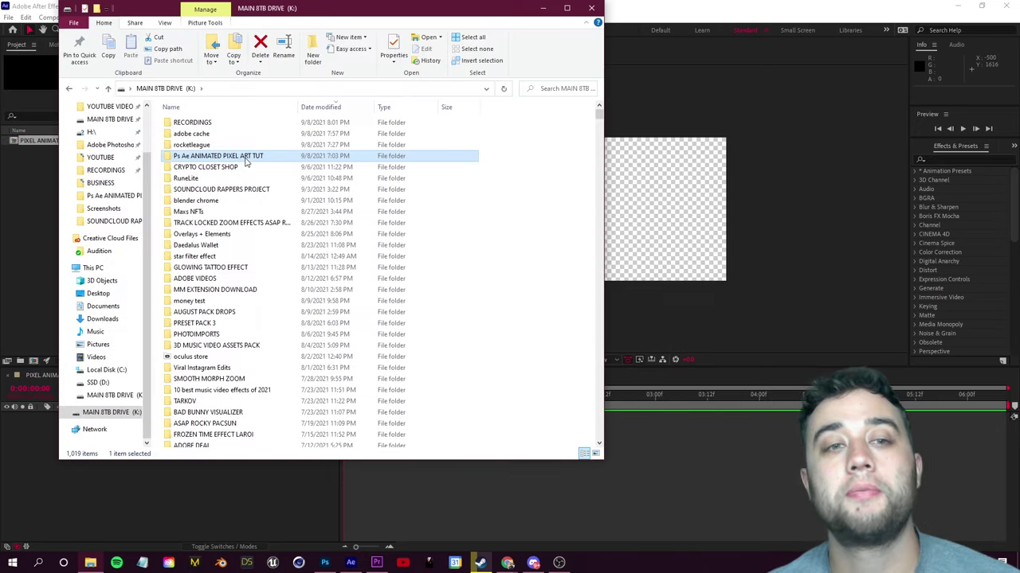
Import WALK ANIMATION FINISHED.psd from the Ps Ae ANIMATED PIXEL ART TUT folder as Composition - Retain Layer Sizes, merging layer styles into footage
double_click(246, 158)
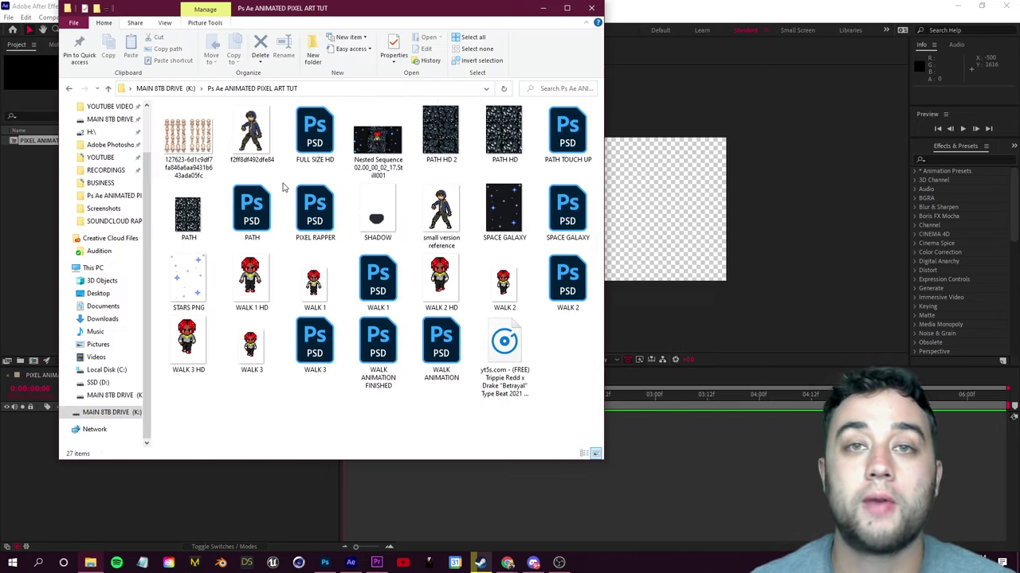
drag(347, 9, 527, 39)
drag(557, 375, 65, 216)
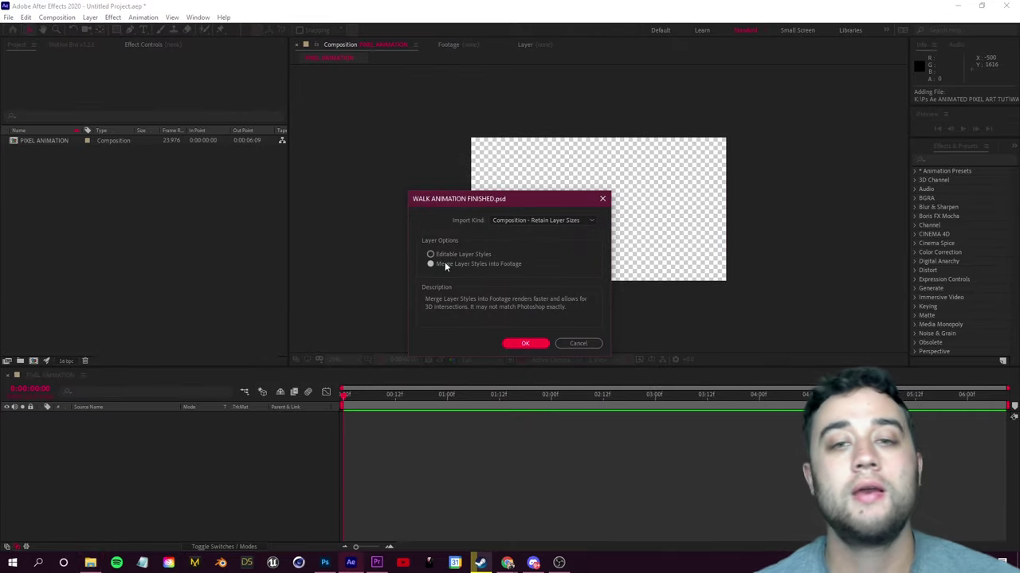
click(526, 346)
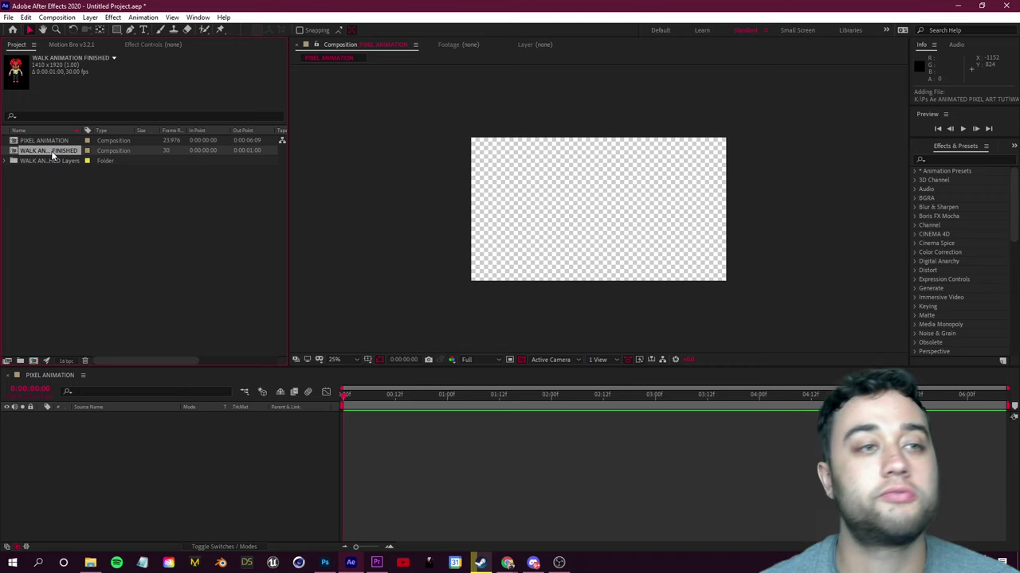
Place the WALK ANIMATION FINISHED composition at the start of the PIXEL ANIMATION timeline and scale it down to about 32%
drag(49, 156, 353, 407)
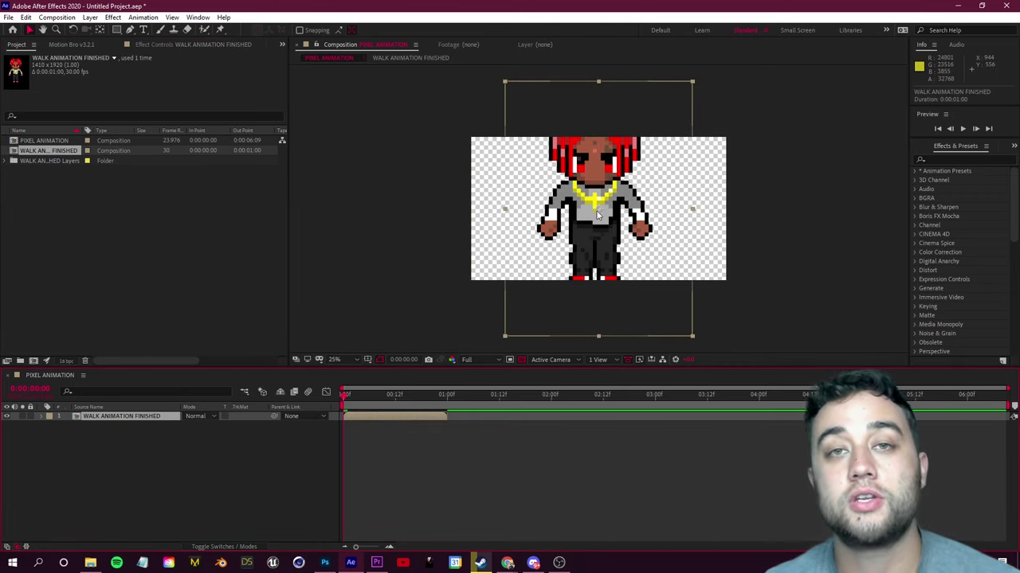
key(space)
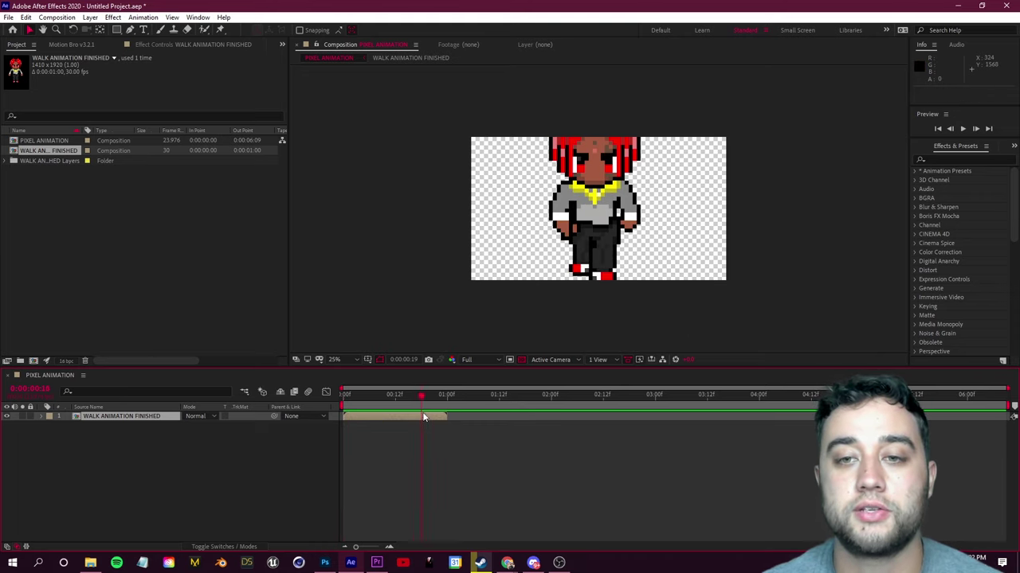
click(104, 415)
key(s)
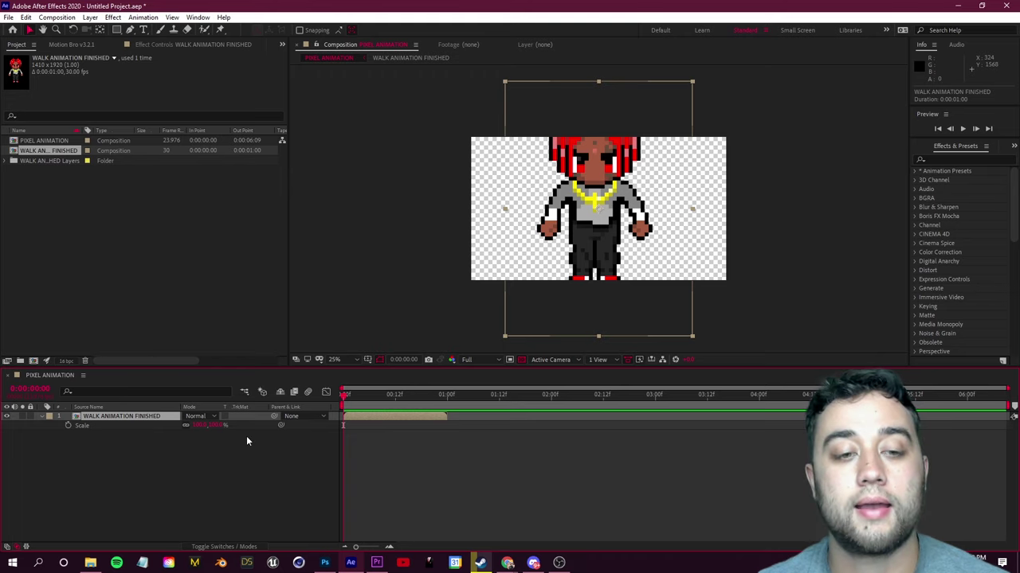
drag(217, 427, 188, 427)
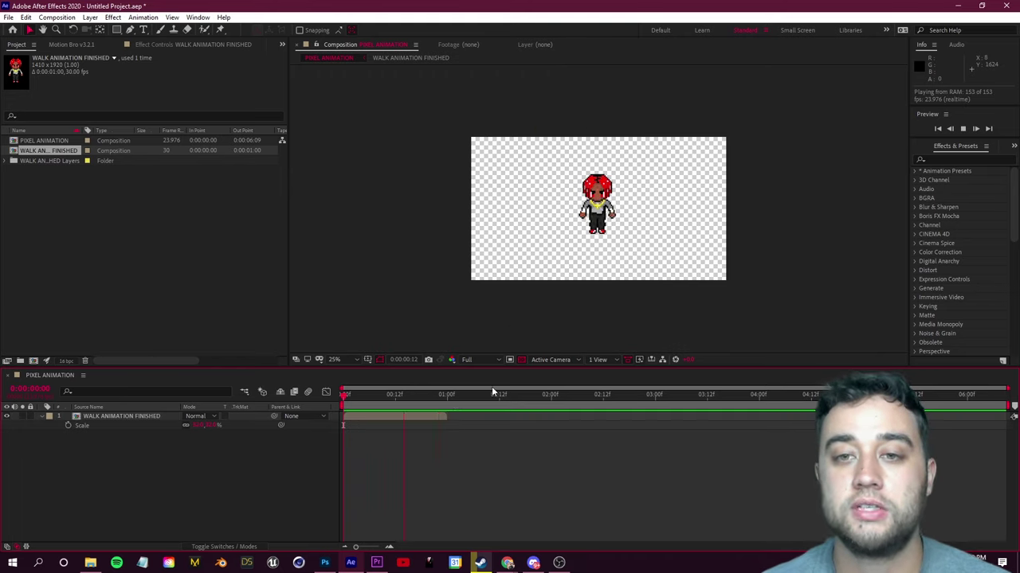
drag(415, 408, 310, 414)
Duplicate the walk animation layer, place the copy directly behind the original from the one-second mark, and preview the result
click(142, 418)
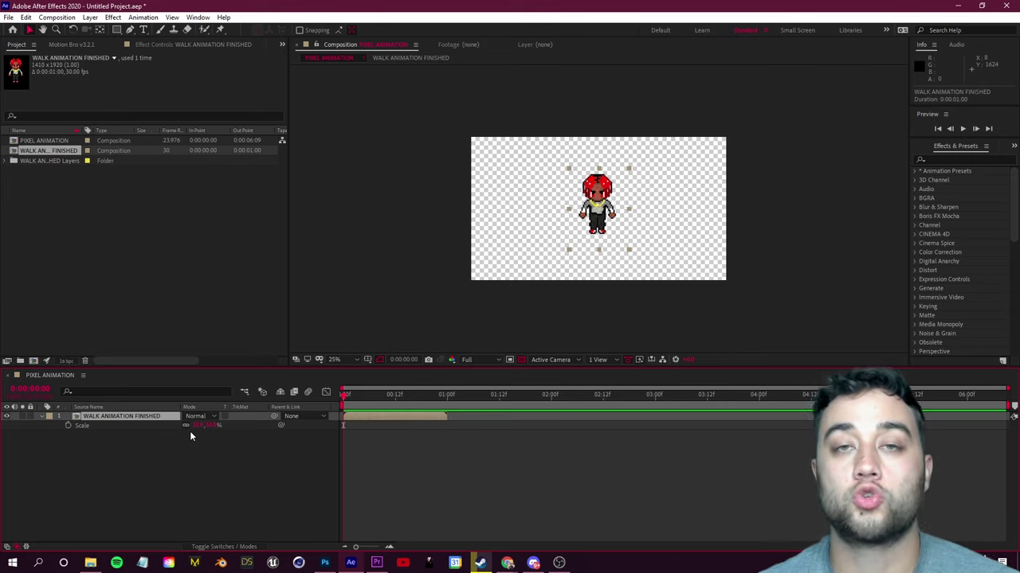
key(ctrl+d)
drag(361, 413, 465, 411)
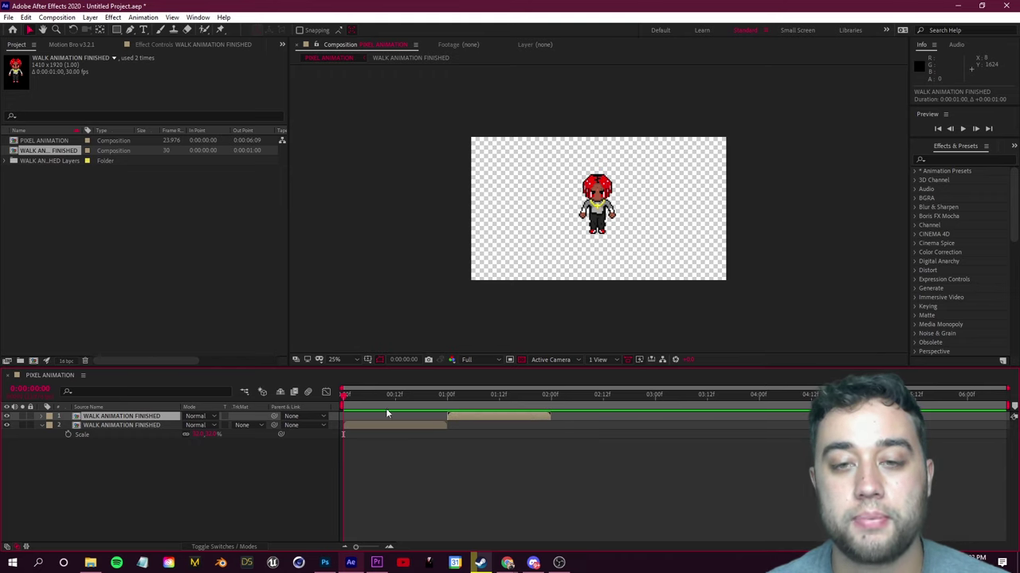
key(space)
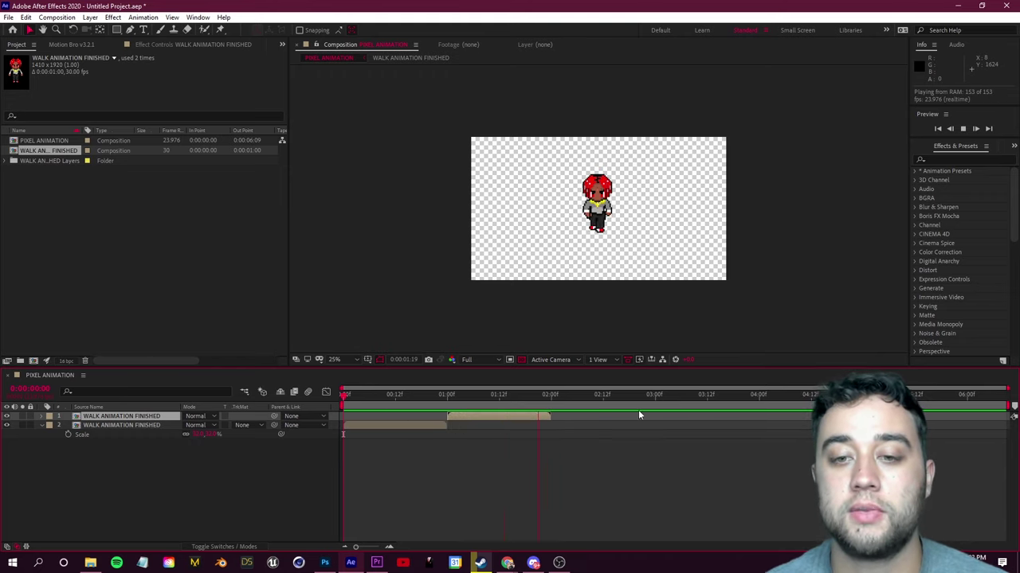
Duplicate the walk layers together and line the copies up end to end until eight layers fill the timeline
click(531, 423)
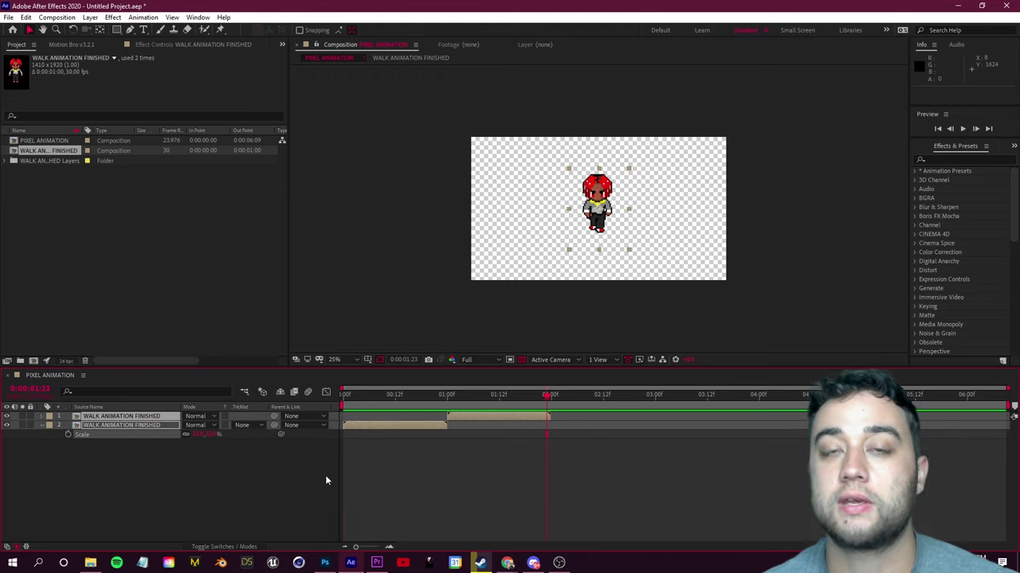
key(ctrl+d)
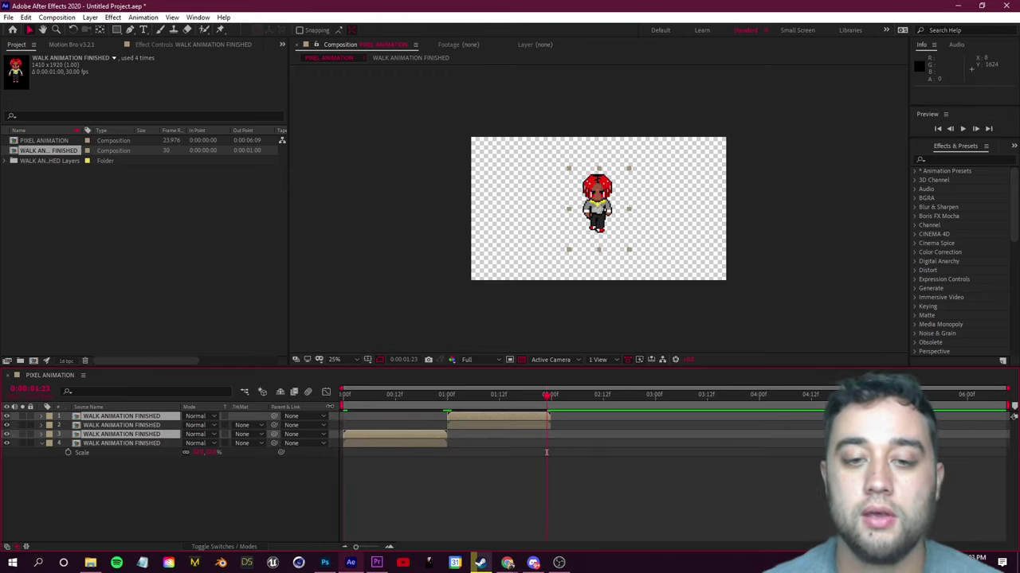
drag(361, 435, 564, 435)
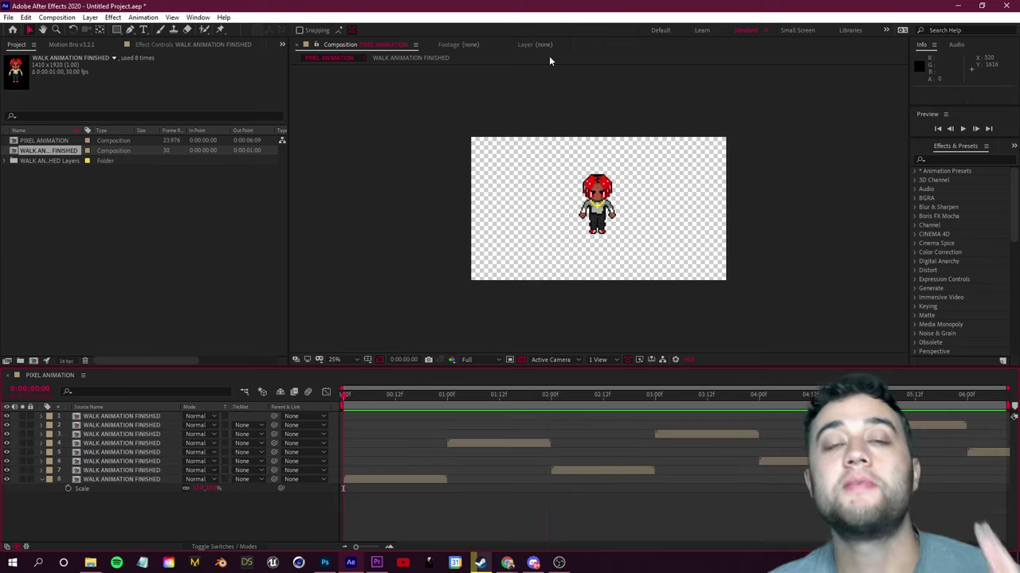
Pre-compose all eight walk layers as CHARACTER WALK, moving all attributes into the new composition, and preview it
drag(275, 526, 15, 411)
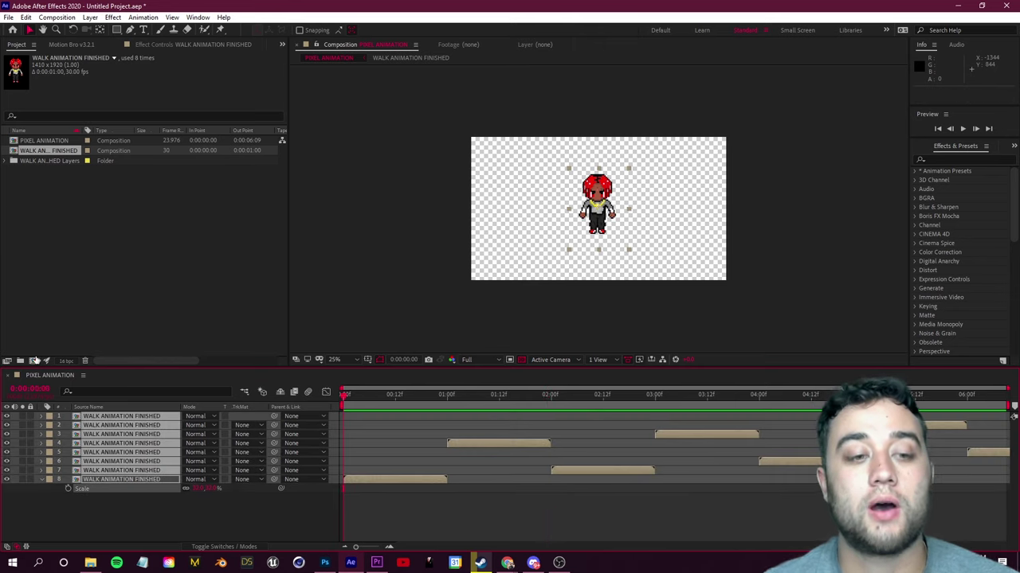
right_click(127, 431)
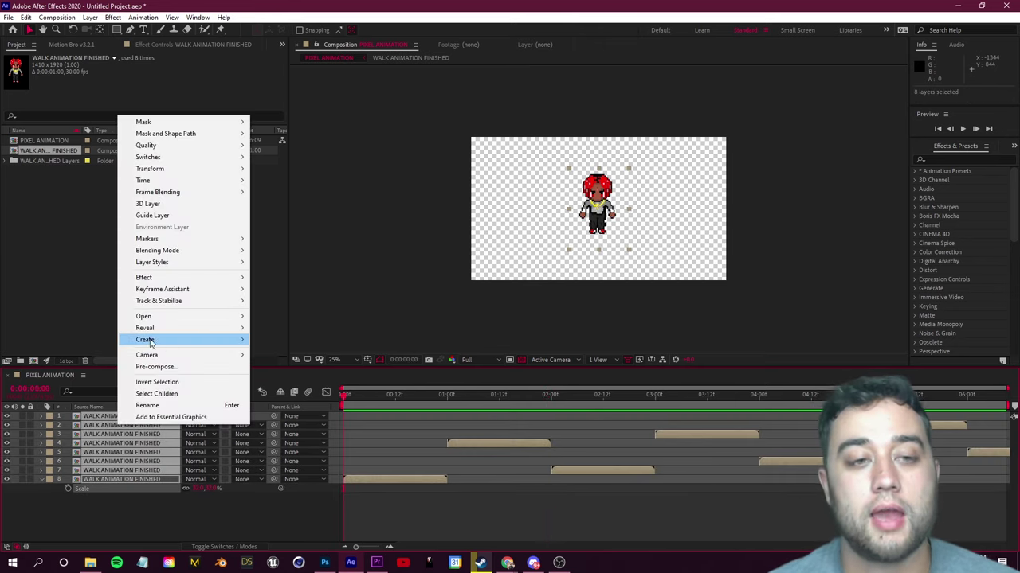
click(156, 367)
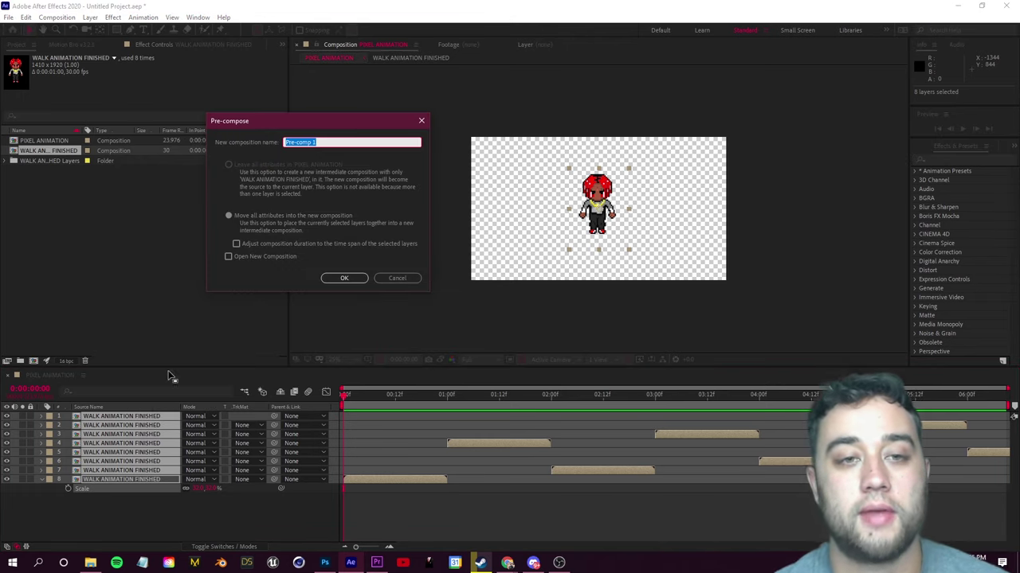
text(W)
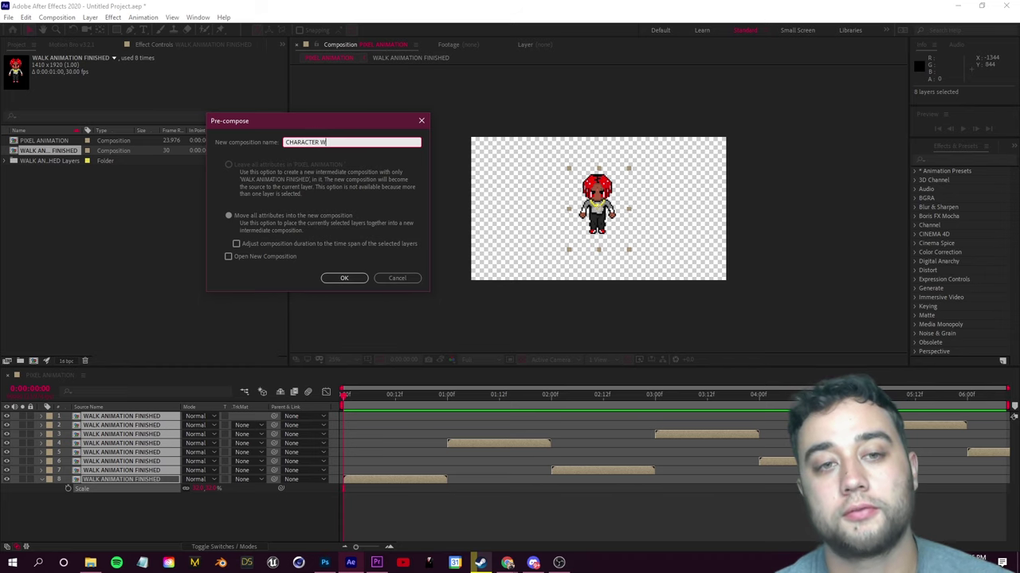
click(342, 278)
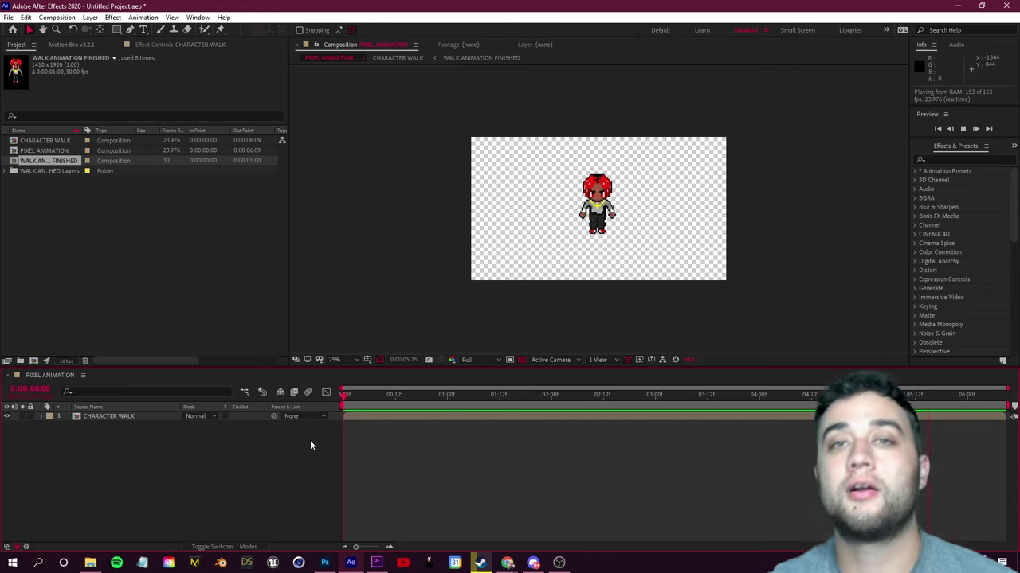
key(space)
key(period)
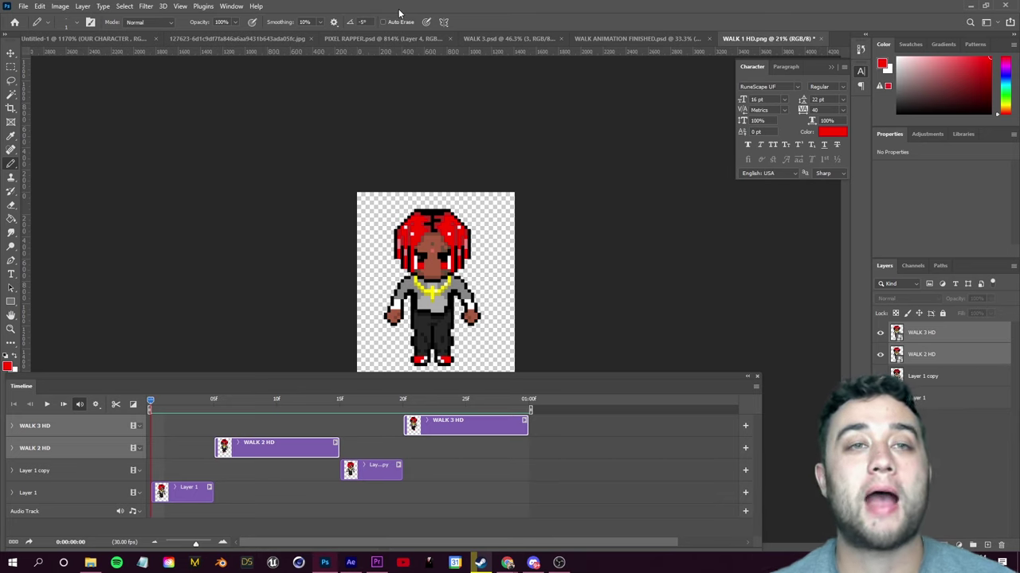
Switch to Photoshop and create a new 47 x 64 px document at 72 ppi with a white background
click(24, 6)
click(33, 19)
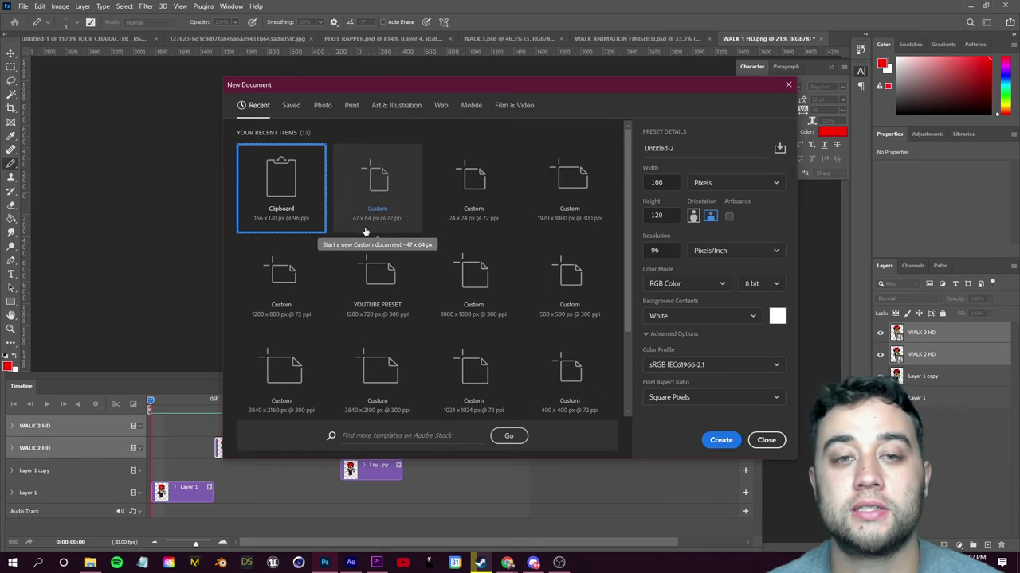
click(388, 208)
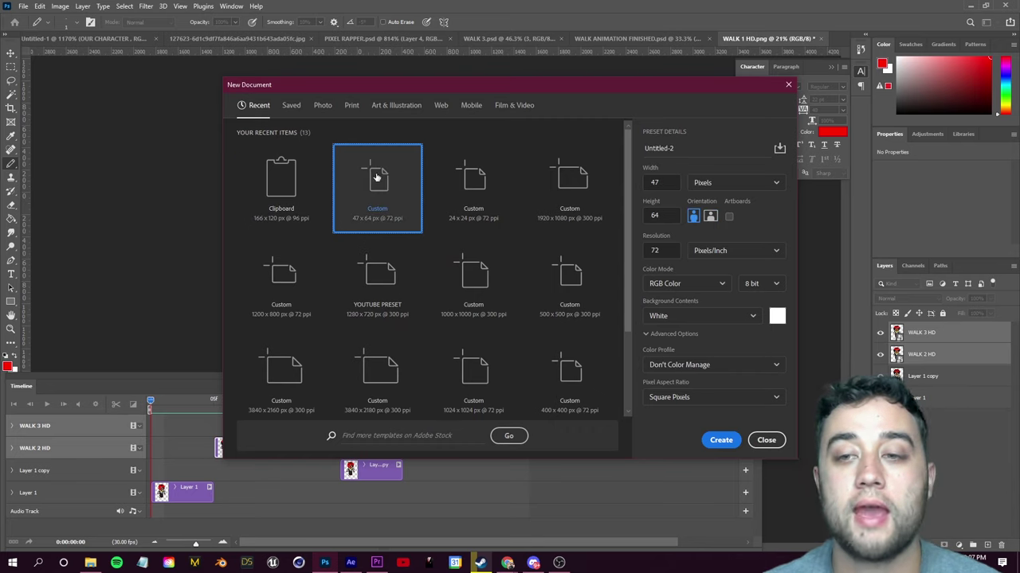
click(711, 441)
click(748, 376)
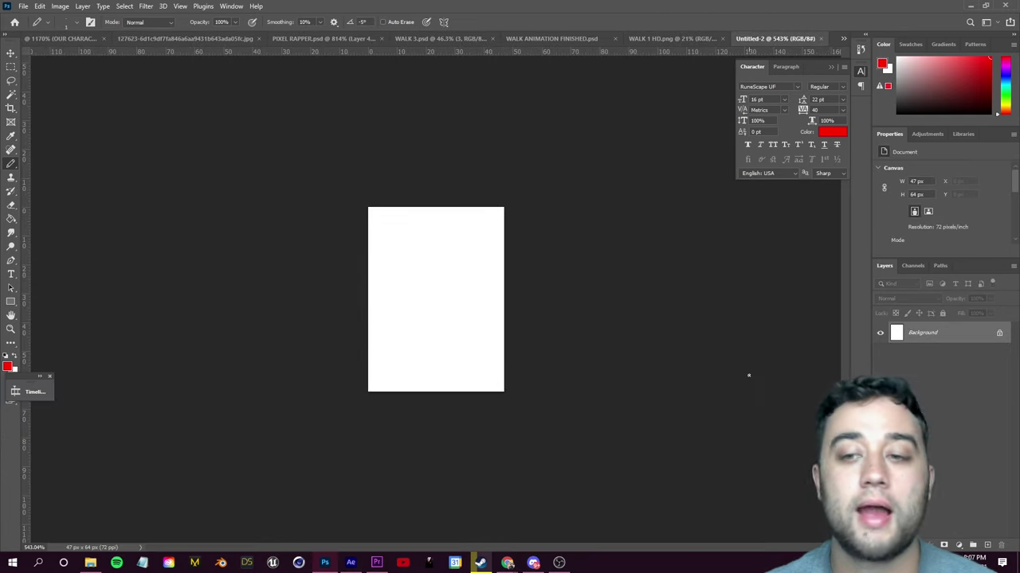
Add a new layer and draw a closed black rectangular outline about 19 x 17 px near the canvas centre with the Pencil tool
scroll(445, 370, up, 1)
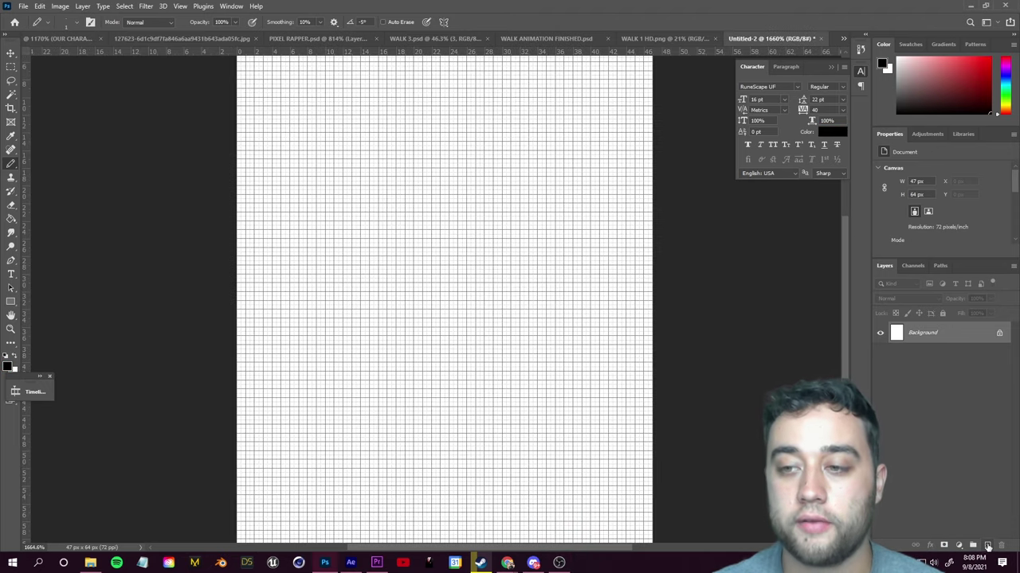
click(988, 546)
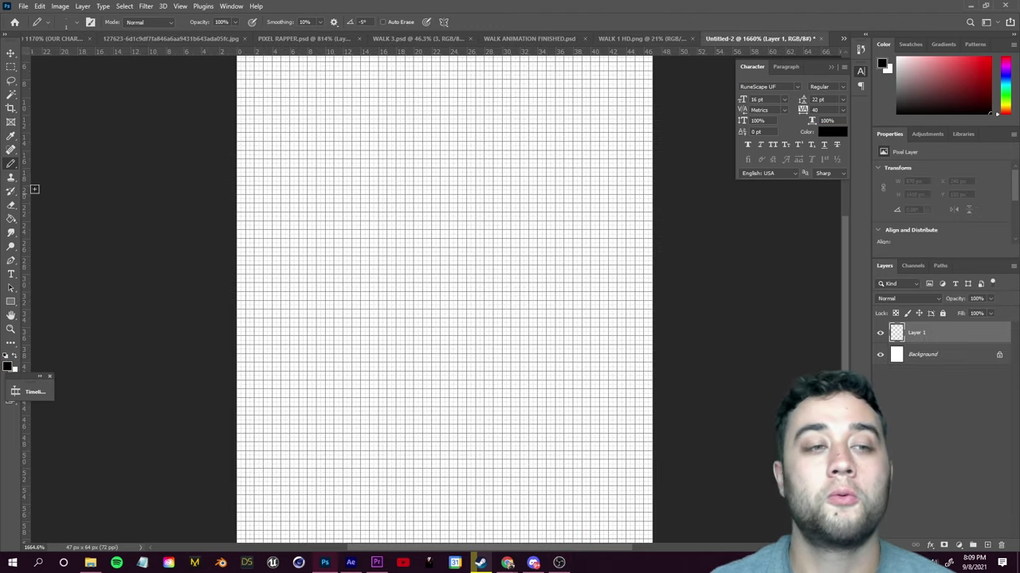
mouse_move(389, 251)
mouse_down()
mouse_move(394, 381)
mouse_move(555, 375)
mouse_up()
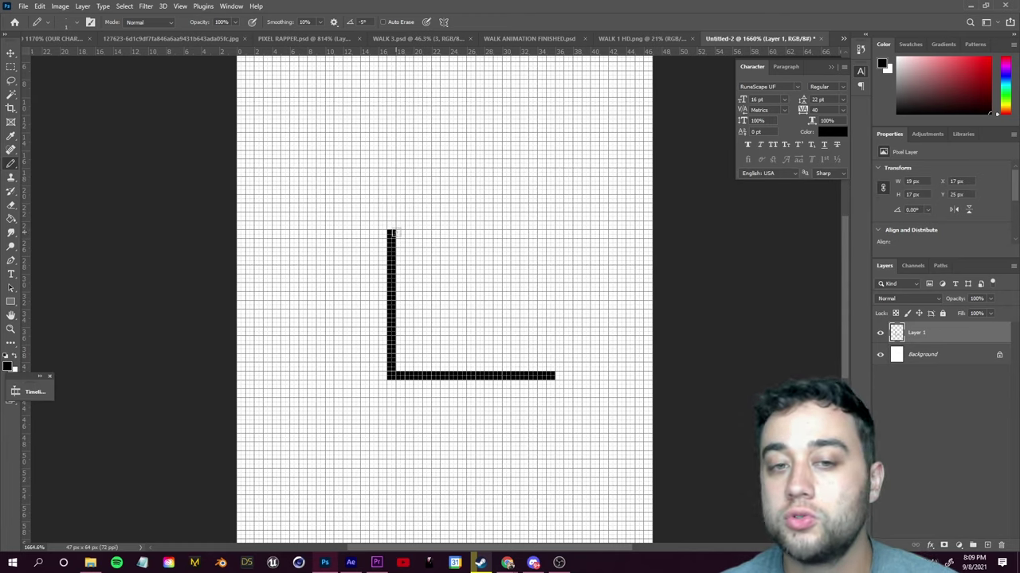
mouse_move(399, 235)
mouse_down()
mouse_move(552, 237)
mouse_move(553, 371)
mouse_up()
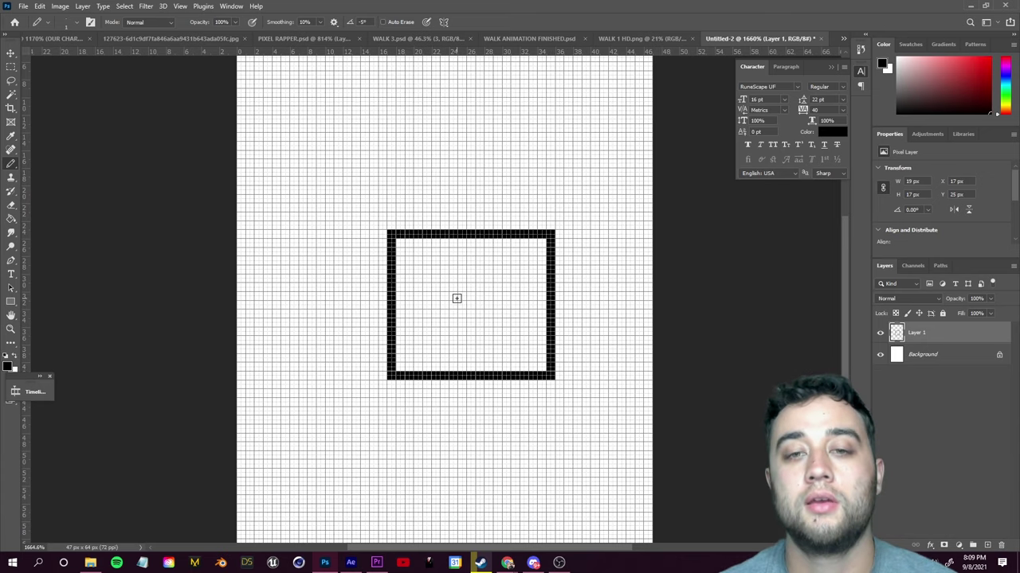
scroll(440, 350, up, 3)
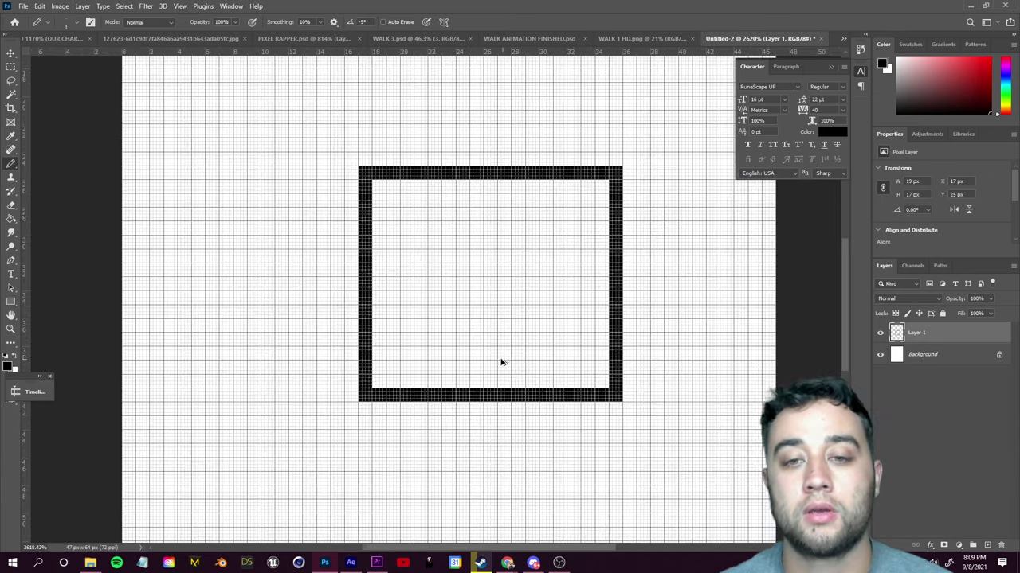
Draw irregular black crack lines inside the rectangle with the Pencil tool and fill the enclosed areas with dark blue 32466d
mouse_move(387, 388)
mouse_down()
mouse_move(433, 342)
mouse_move(419, 320)
mouse_move(375, 320)
mouse_move(374, 390)
mouse_up()
mouse_move(470, 395)
mouse_down()
mouse_move(444, 293)
mouse_move(513, 370)
mouse_up()
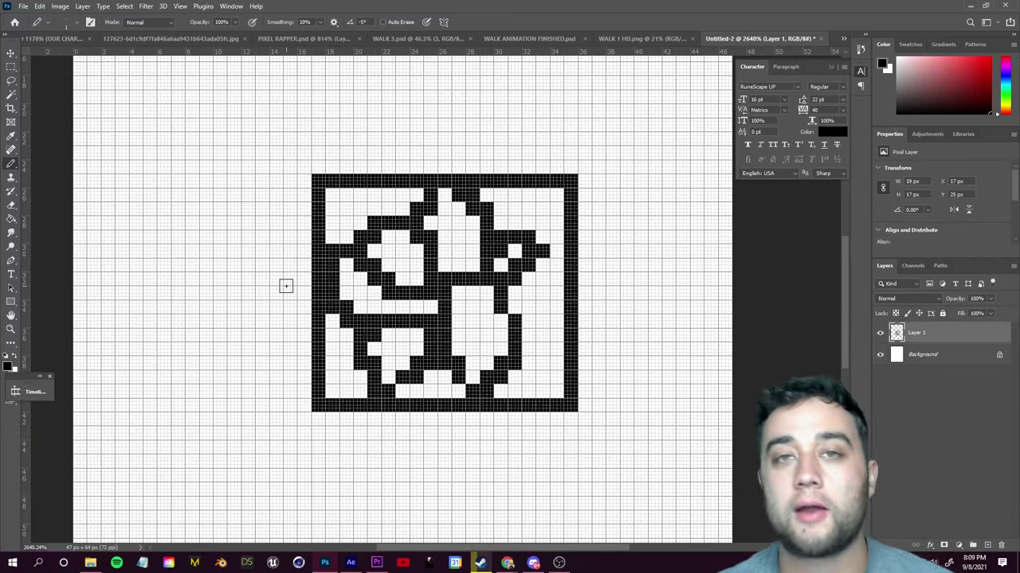
click(8, 367)
text(1f499e)
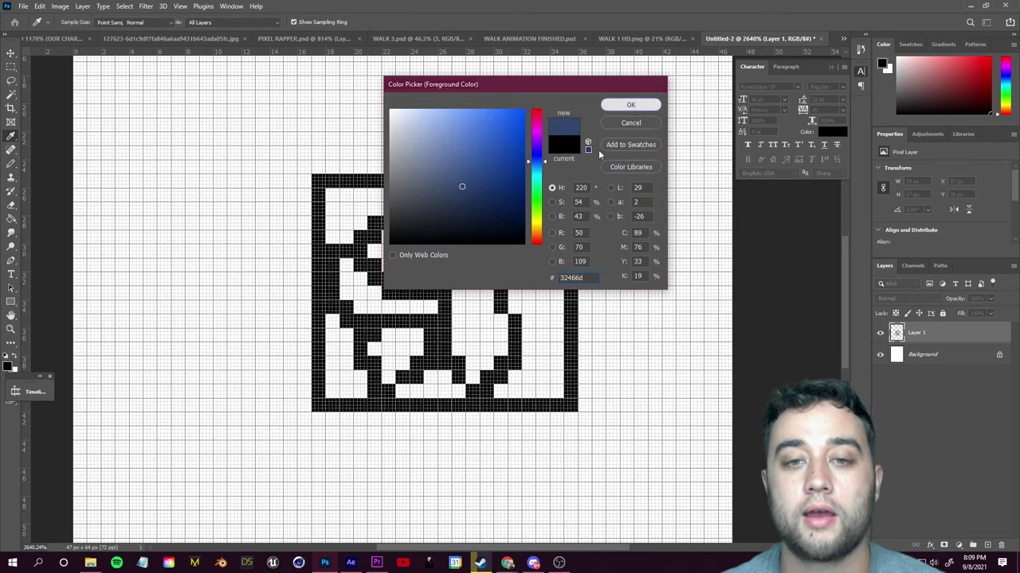
click(631, 108)
click(10, 217)
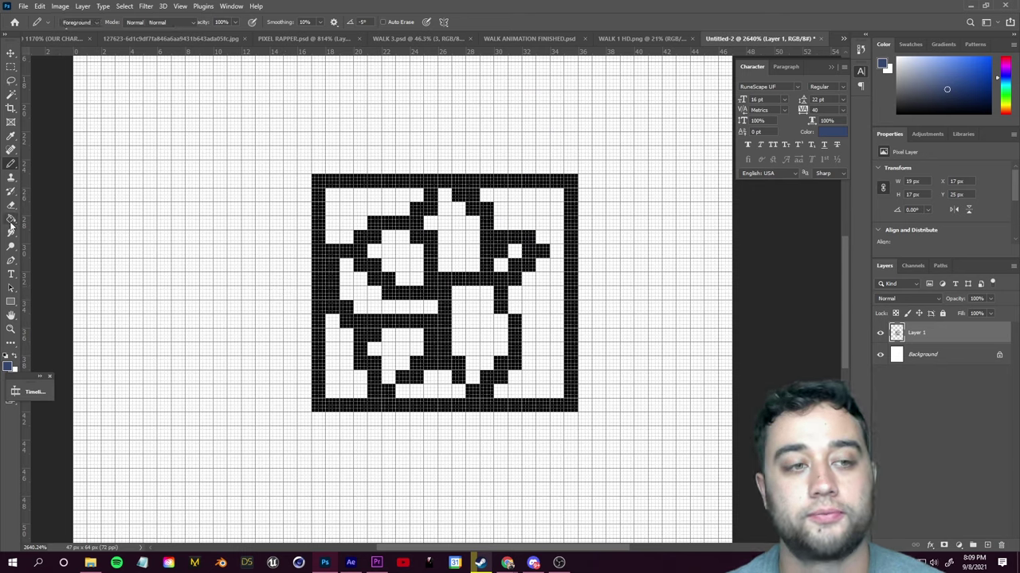
click(408, 267)
click(466, 257)
click(487, 331)
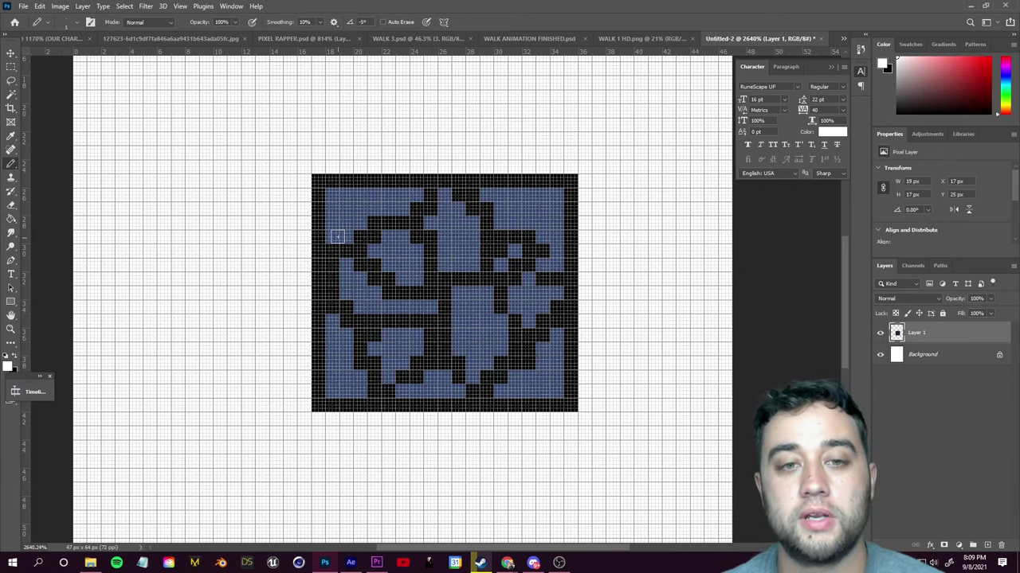
Add single white highlight pixels to the blue stone areas of the tile
click(345, 224)
click(402, 266)
click(542, 209)
click(473, 252)
click(347, 378)
Pick a medium green foreground colour and draw small moss patches over the cracks across the tile
click(7, 367)
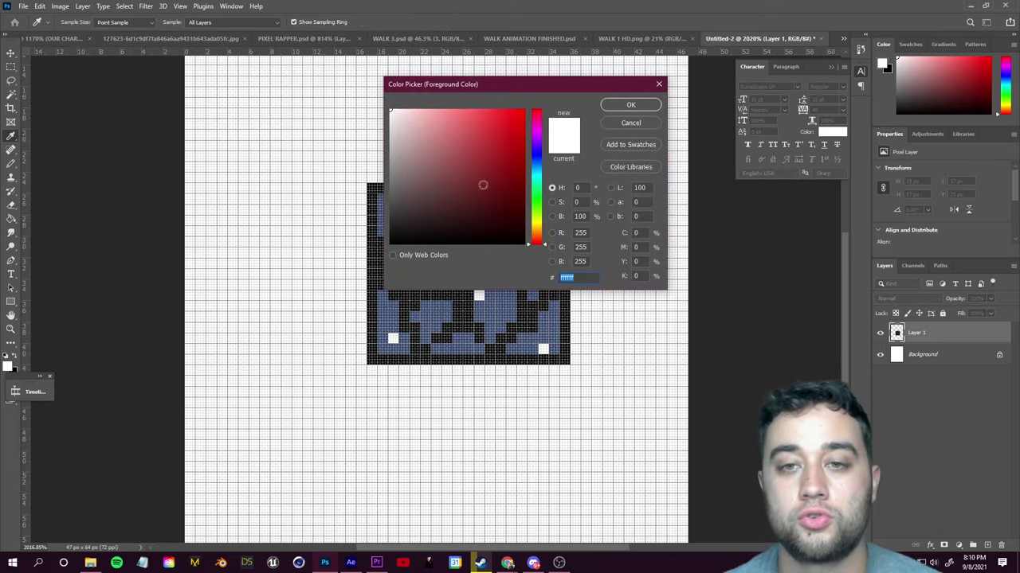
drag(535, 210, 537, 195)
drag(473, 112, 450, 155)
click(630, 104)
scroll(424, 290, up, 3)
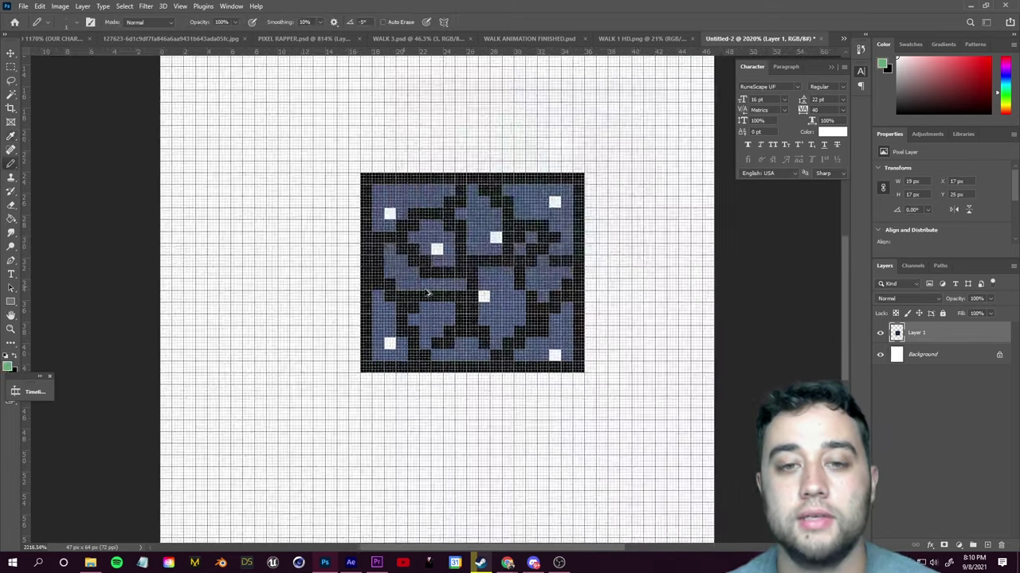
click(424, 266)
click(408, 251)
drag(508, 254, 538, 251)
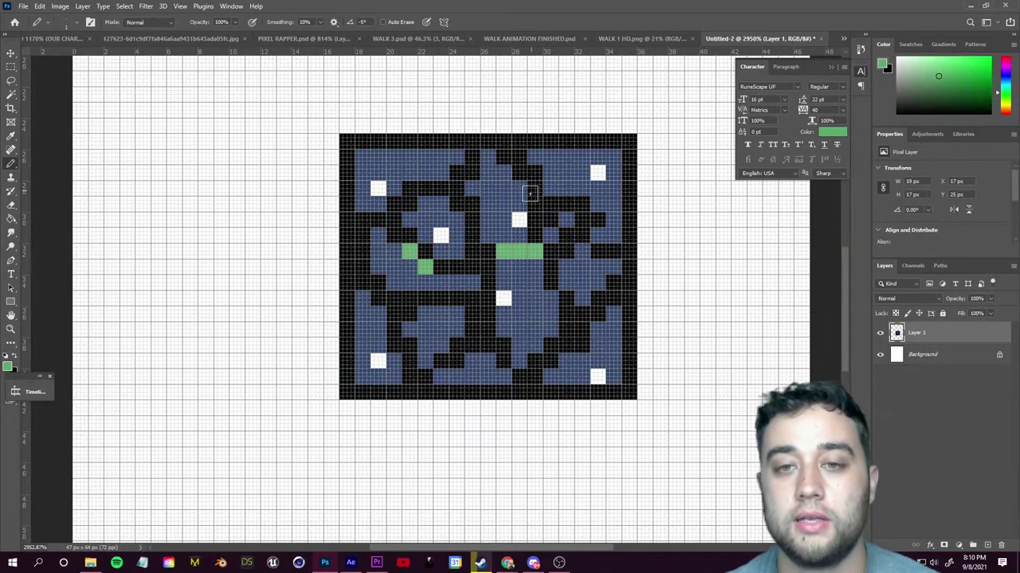
drag(533, 191, 534, 172)
drag(456, 190, 438, 188)
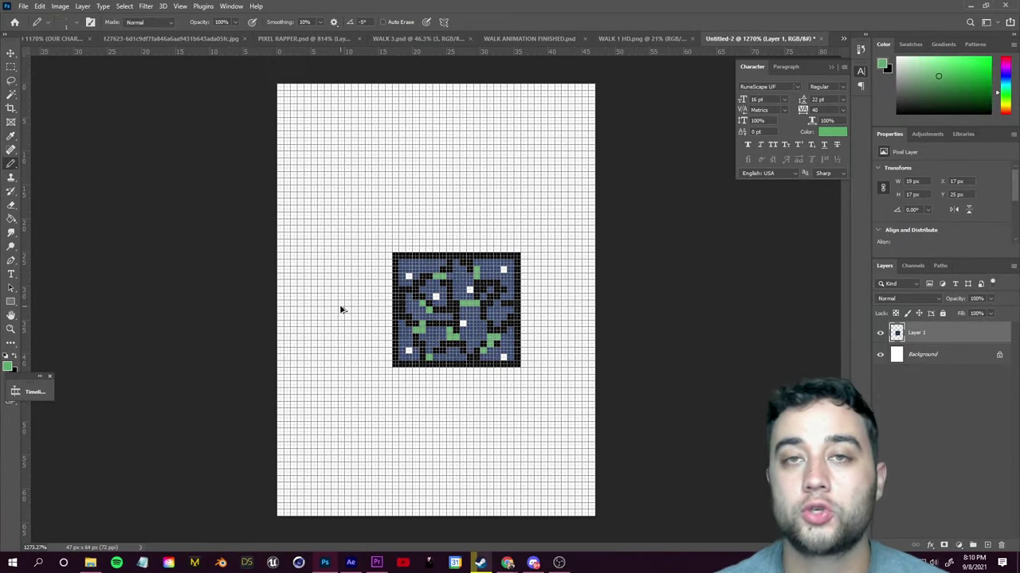
Duplicate the tile layer and stack copies directly above and below the original
scroll(341, 309, up, 1)
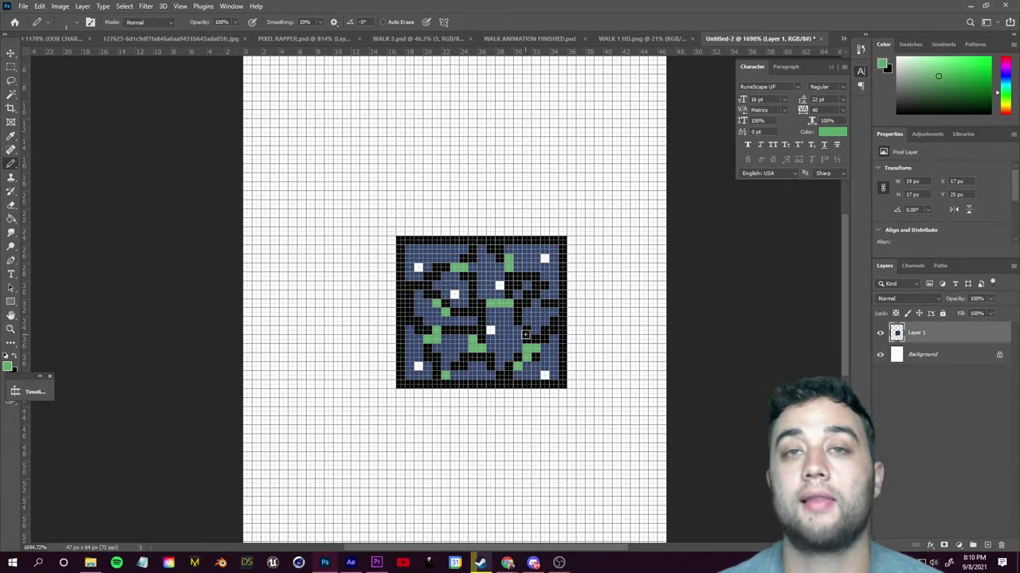
key(ctrl+j)
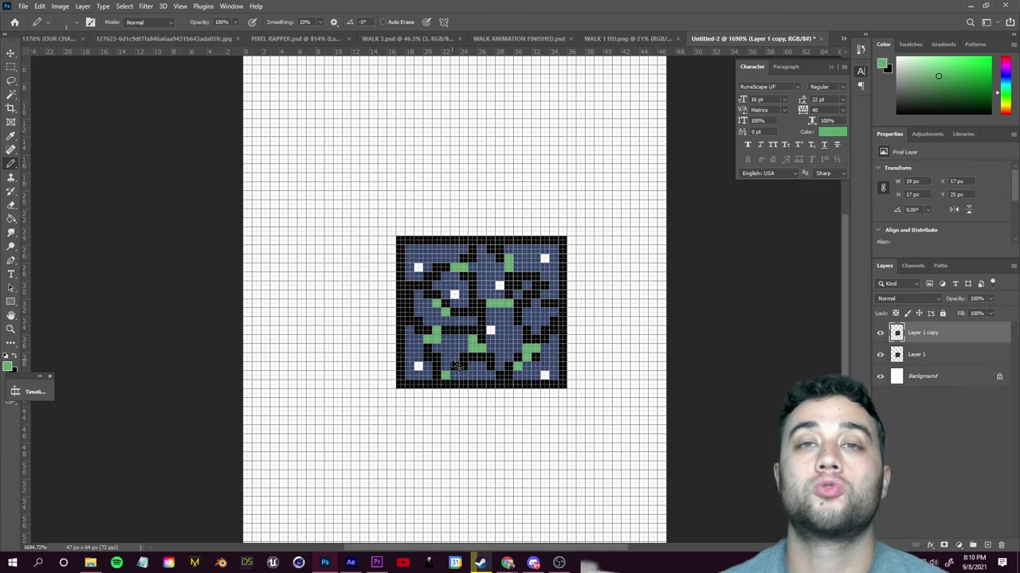
key(ctrl+t)
drag(453, 367, 453, 220)
scroll(581, 284, down, 3)
click(526, 23)
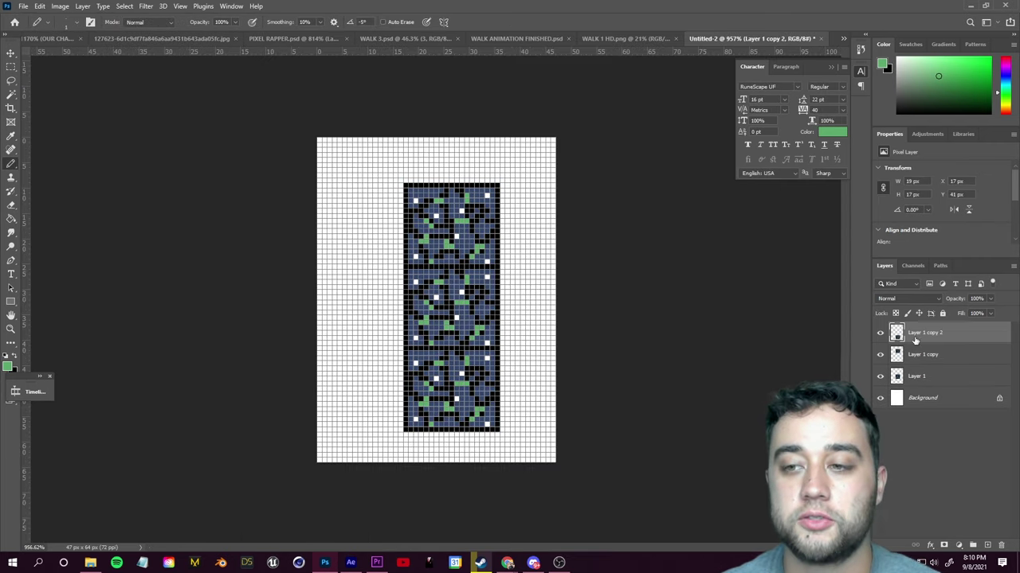
Move the three stacked tiles to the canvas's lower-left corner and place a fourth copy at the top of the column
shift+click(927, 374)
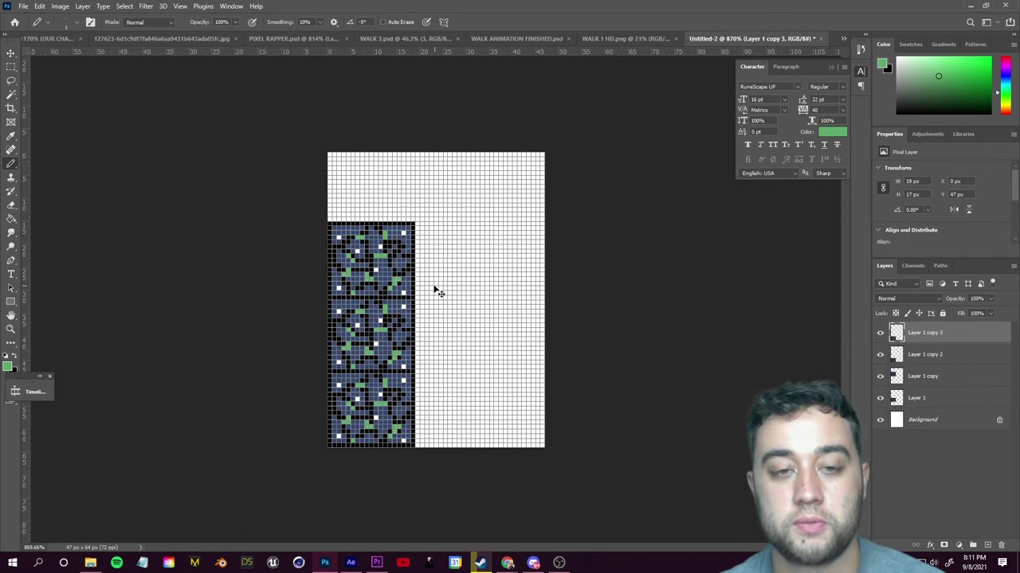
key(ctrl+t)
drag(390, 412, 396, 153)
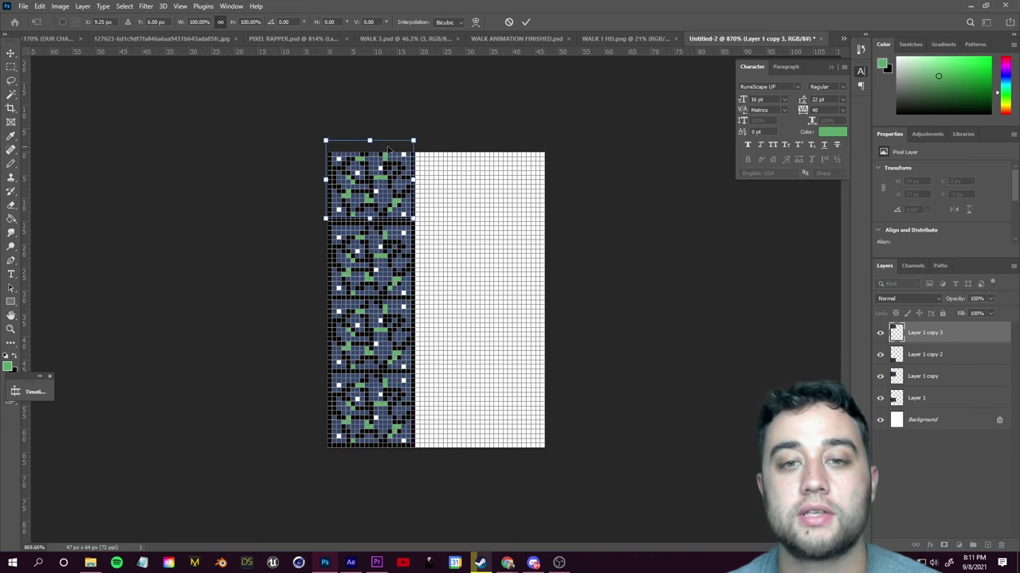
click(523, 25)
key(b)
Duplicate the four-tile column twice and place the copies side by side to cover the whole canvas
shift+click(916, 398)
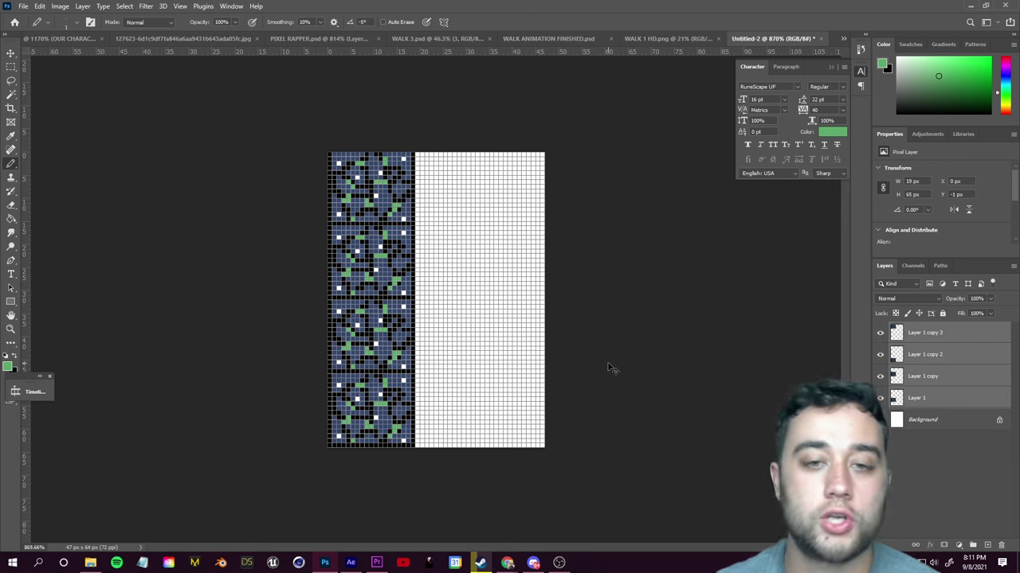
key(ctrl+j)
key(ctrl+t)
drag(371, 310, 455, 310)
key(Return)
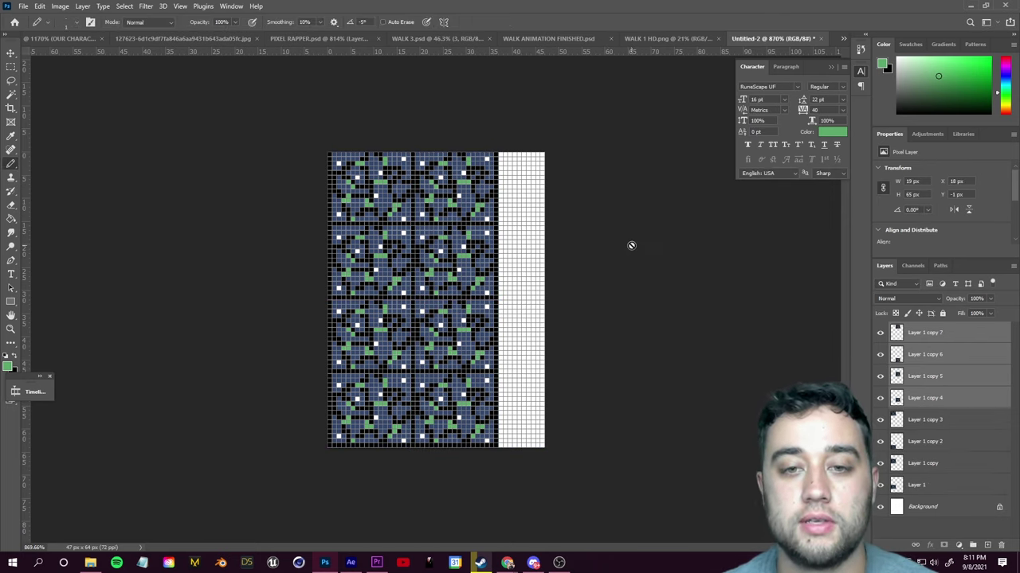
key(ctrl+j)
key(ctrl+t)
drag(436, 314, 516, 314)
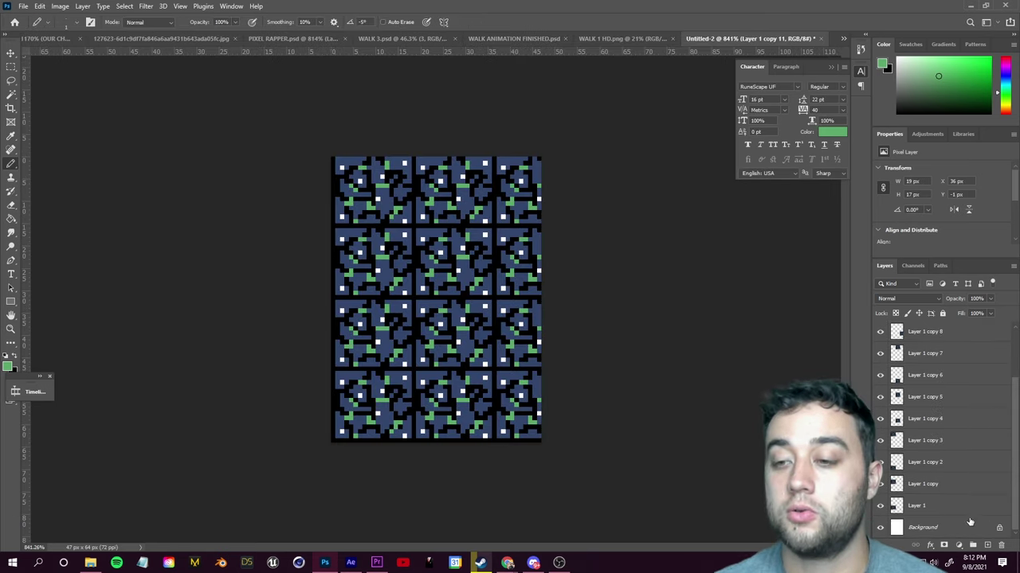
Merge all tile layers above the background into a single layer
click(968, 506)
scroll(962, 463, up, 3)
shift+click(934, 335)
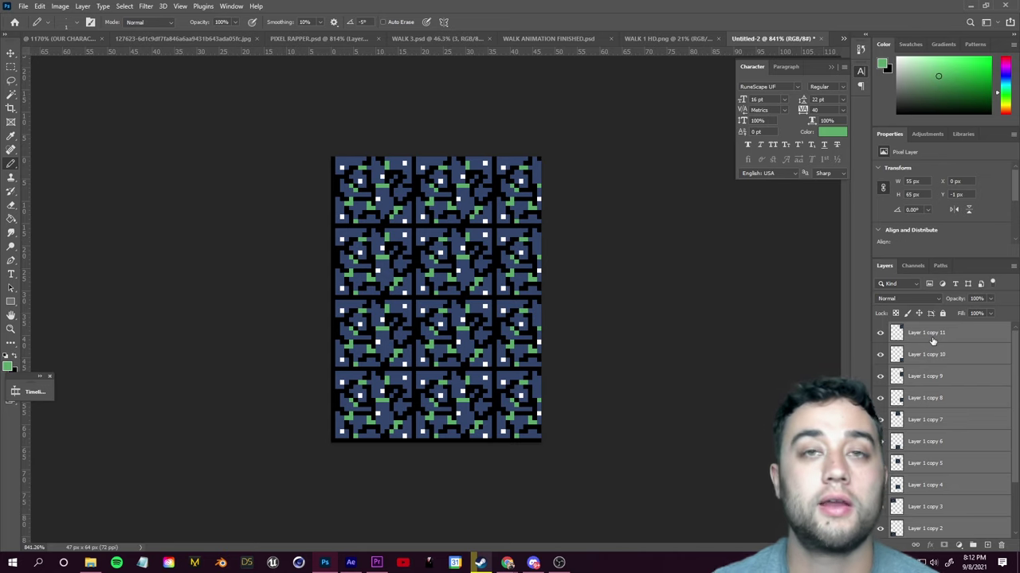
right_click(934, 340)
click(900, 416)
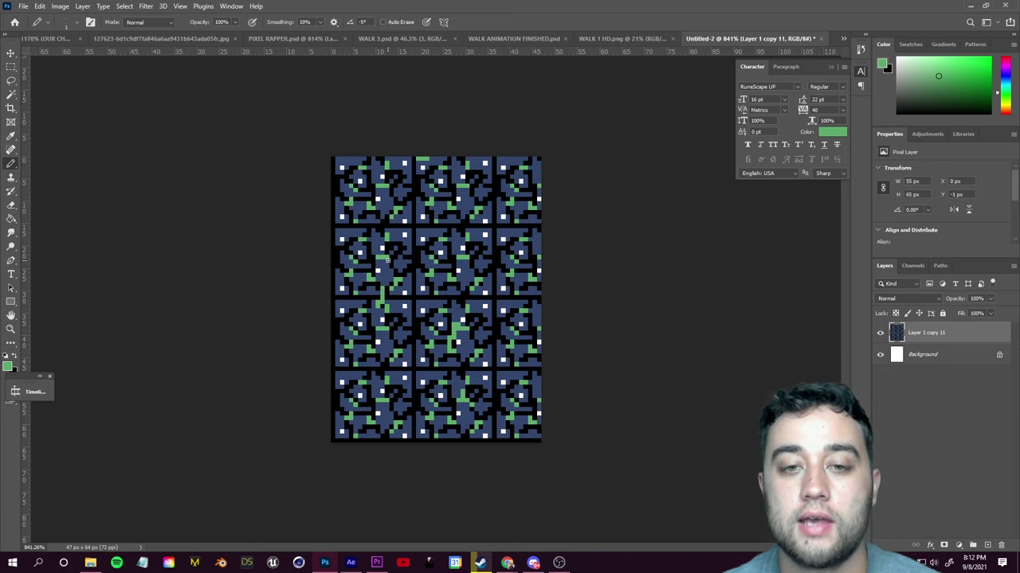
Enlarge the image to 2000 percent using Nearest Neighbor (hard edges) resampling
scroll(436, 299, down, 2)
click(60, 6)
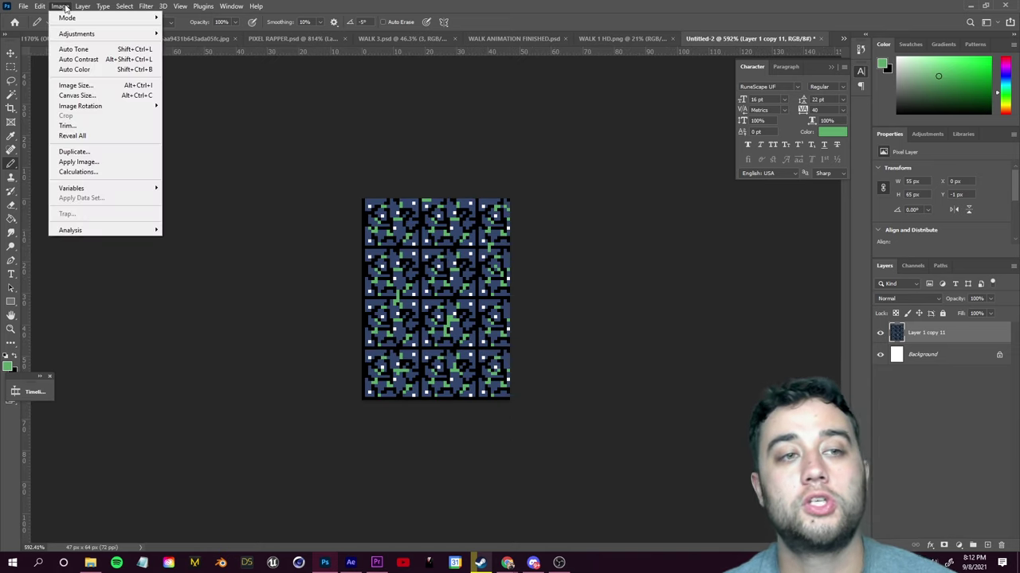
click(104, 90)
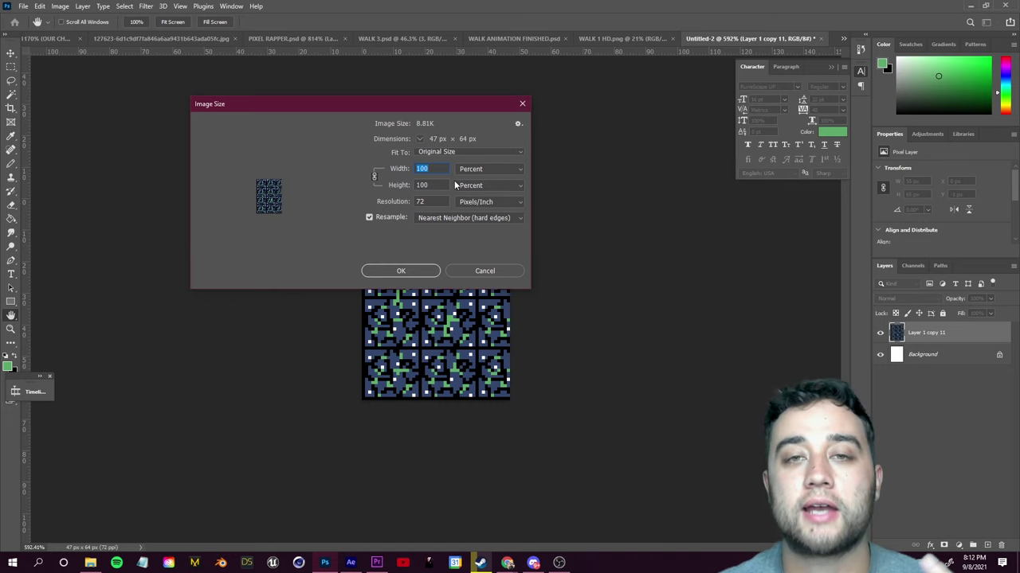
text(2000)
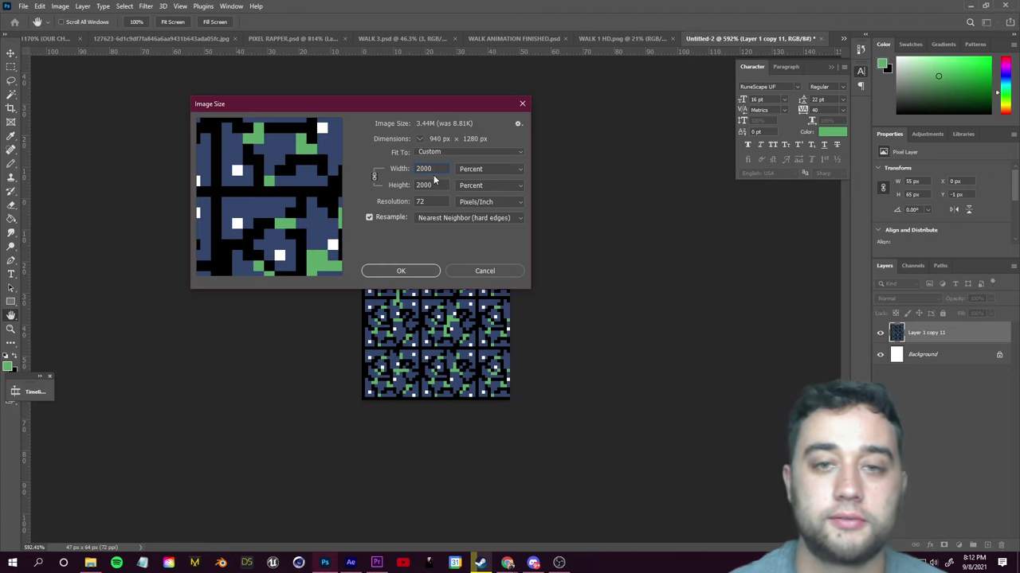
click(401, 270)
Start saving the enlarged path artwork on the computer in the Ps Ae ANIMATED PIXEL ART TUT folder and open the file format choices
scroll(435, 339, down, 10)
click(23, 6)
click(40, 136)
drag(482, 116, 93, 188)
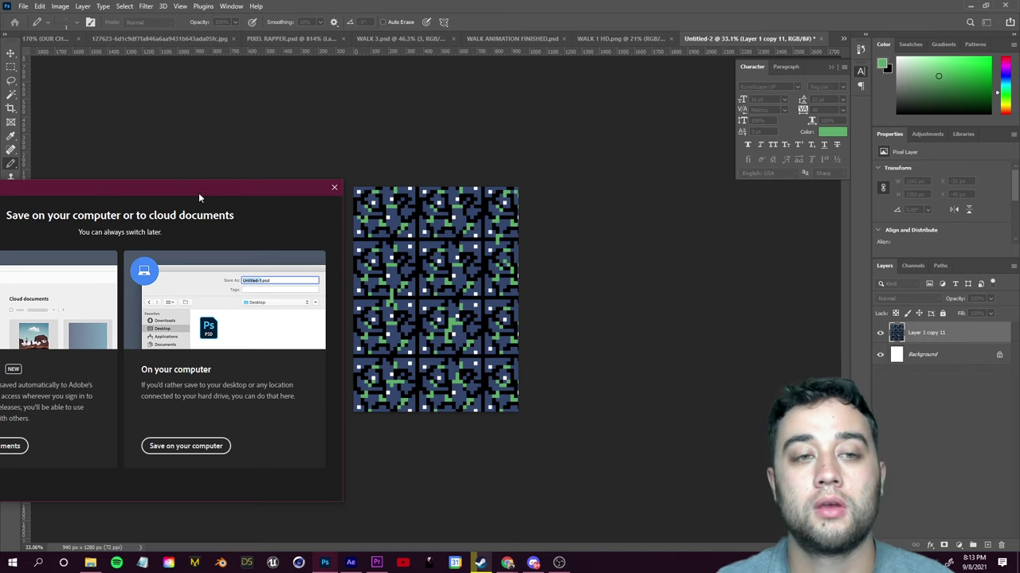
drag(204, 199, 337, 120)
click(335, 372)
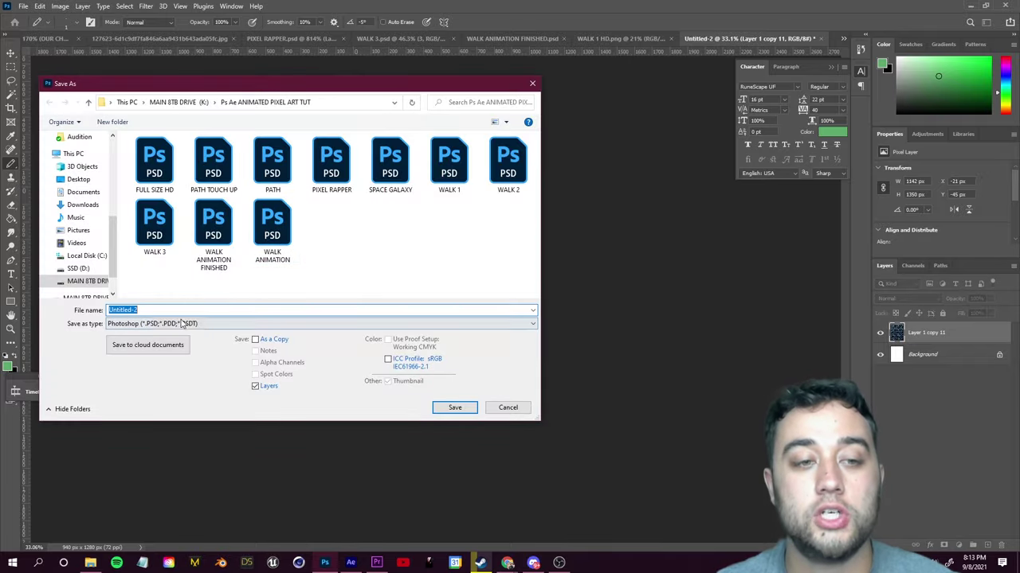
click(185, 323)
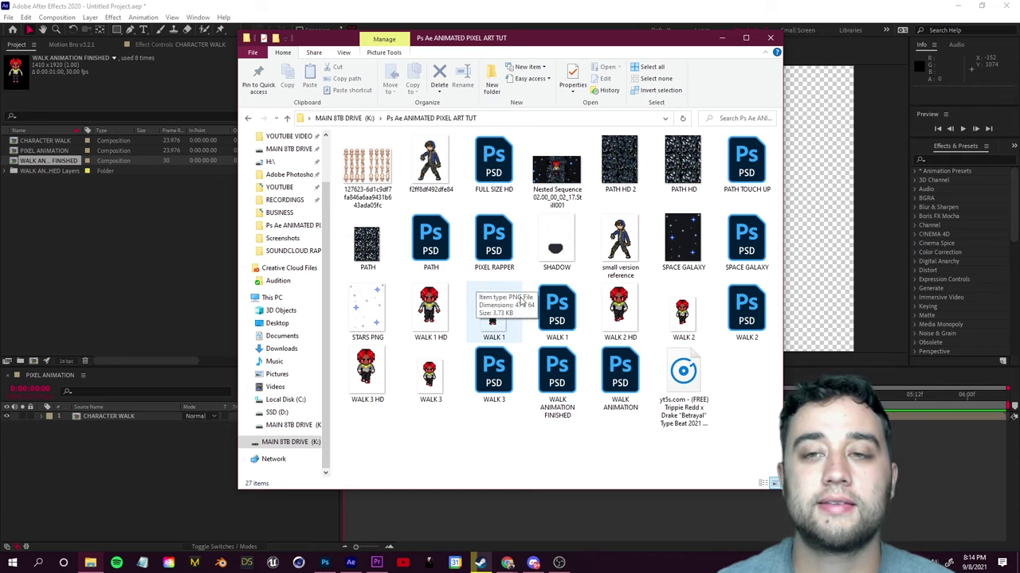
Import PATH HD into the After Effects project and place it in PIXEL ANIMATION beneath the CHARACTER WALK layer
drag(682, 163, 43, 237)
click(43, 238)
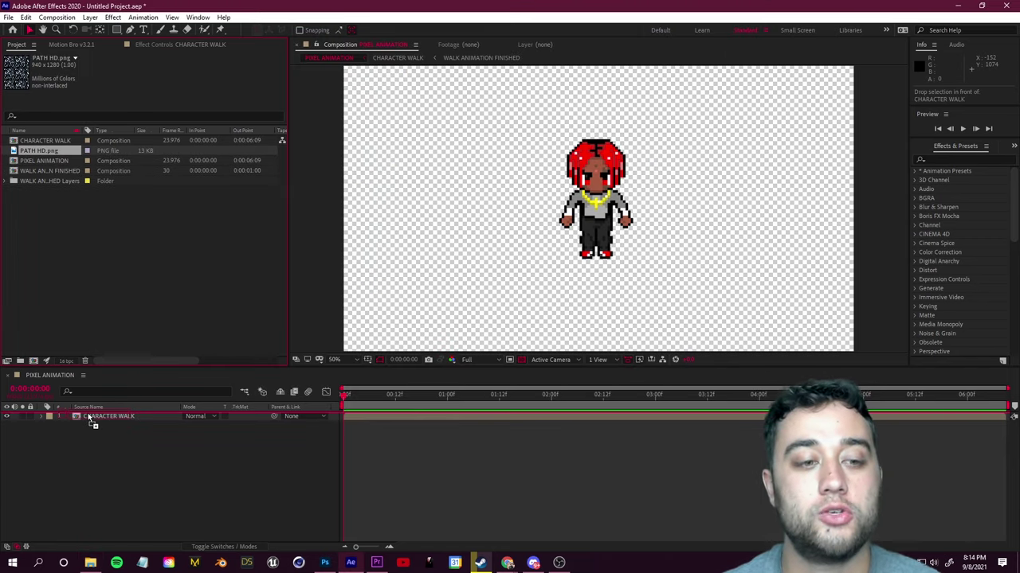
drag(90, 420, 90, 419)
key(comma)
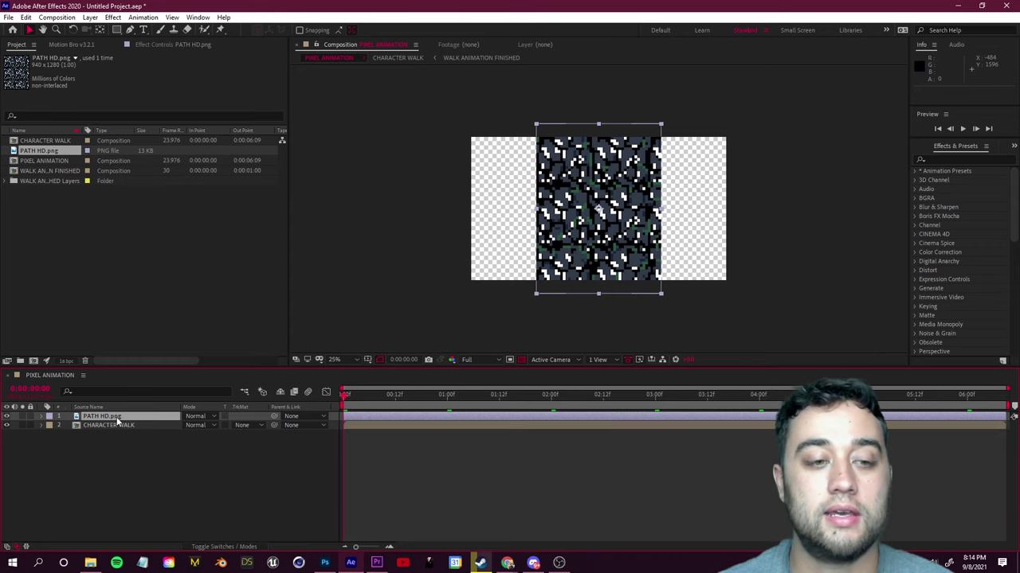
drag(118, 417, 106, 429)
click(239, 462)
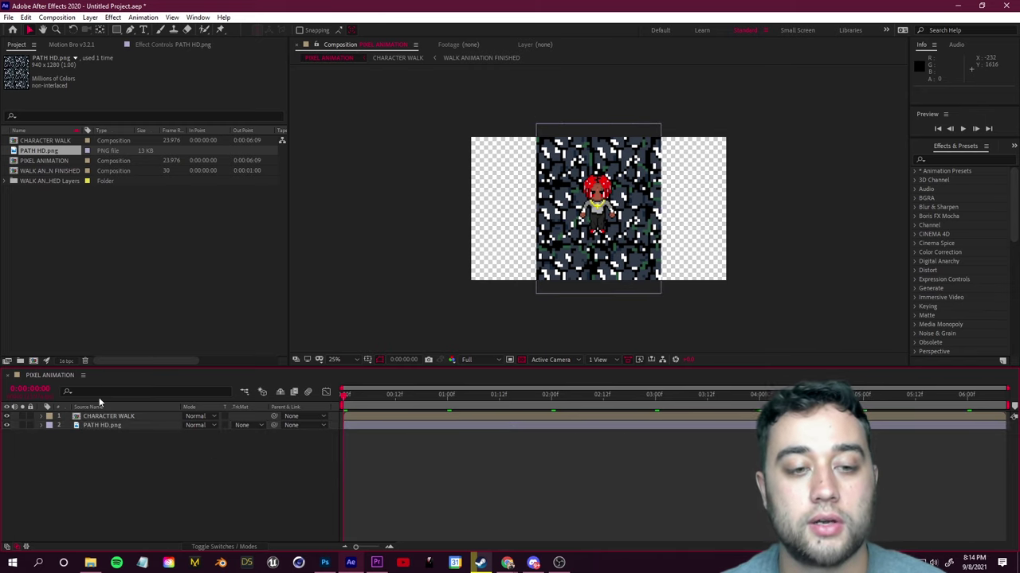
Scale the path layer down to 87% and preview the character walking over it
click(104, 425)
key(s)
drag(215, 437, 211, 438)
click(239, 461)
key(space)
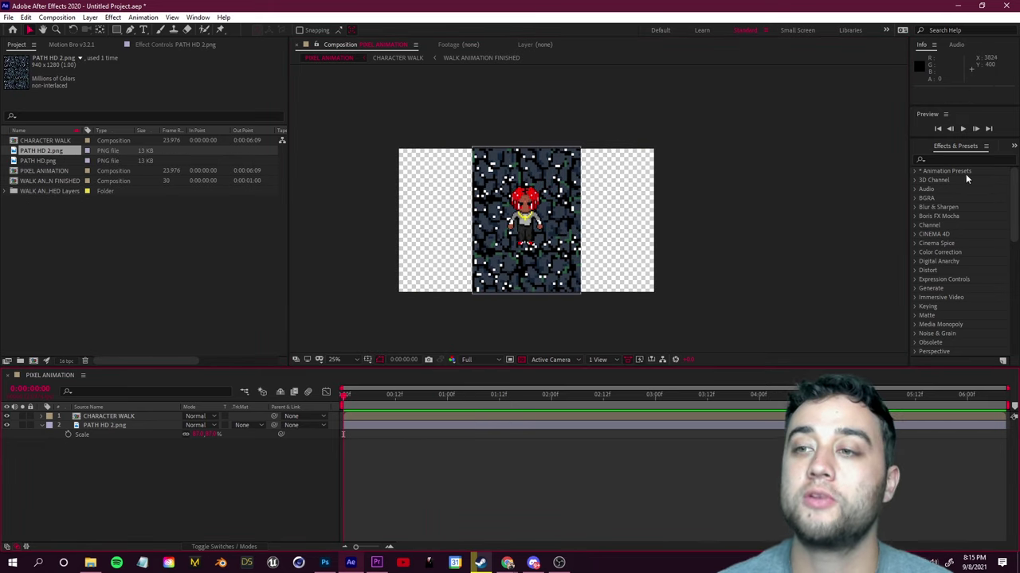
Find the Offset effect and apply it to the PATH HD 2.png layer
click(940, 159)
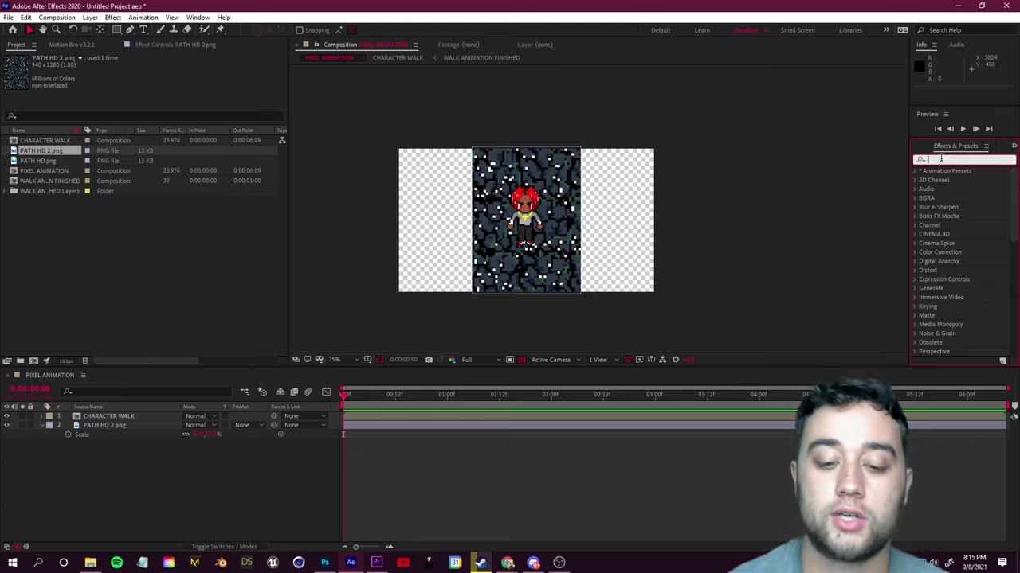
text(offset)
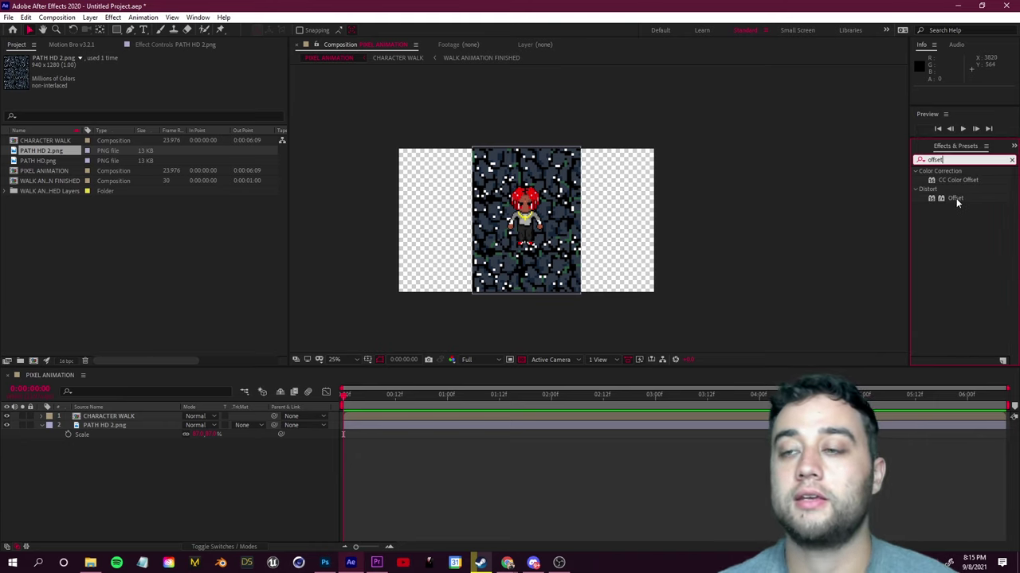
drag(955, 197, 116, 428)
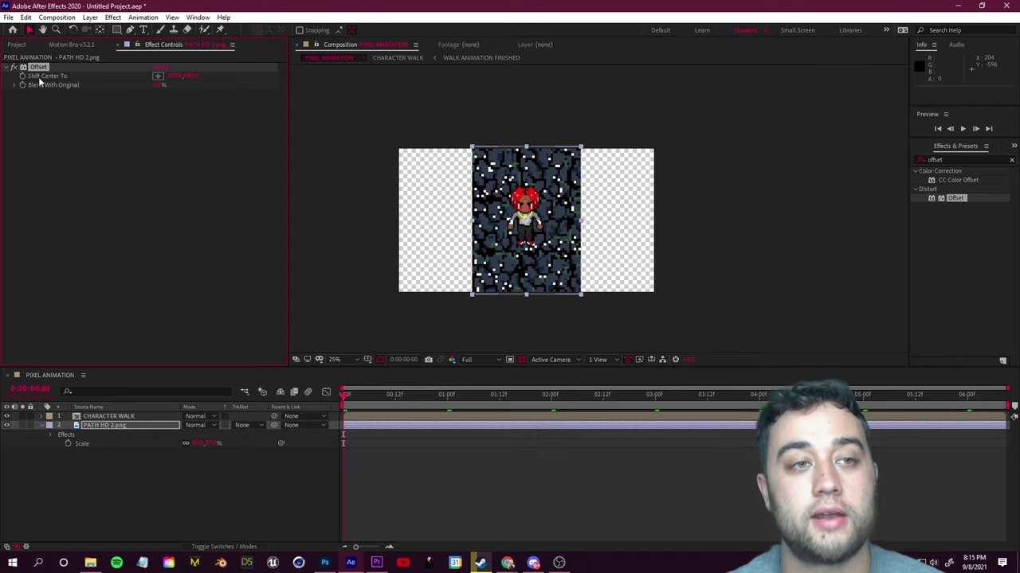
Try shifting the Offset effect's centre horizontally and vertically, and undo the changes
drag(176, 77, 200, 70)
drag(190, 78, 774, 76)
drag(322, 72, 17, 113)
key(ctrl+z)
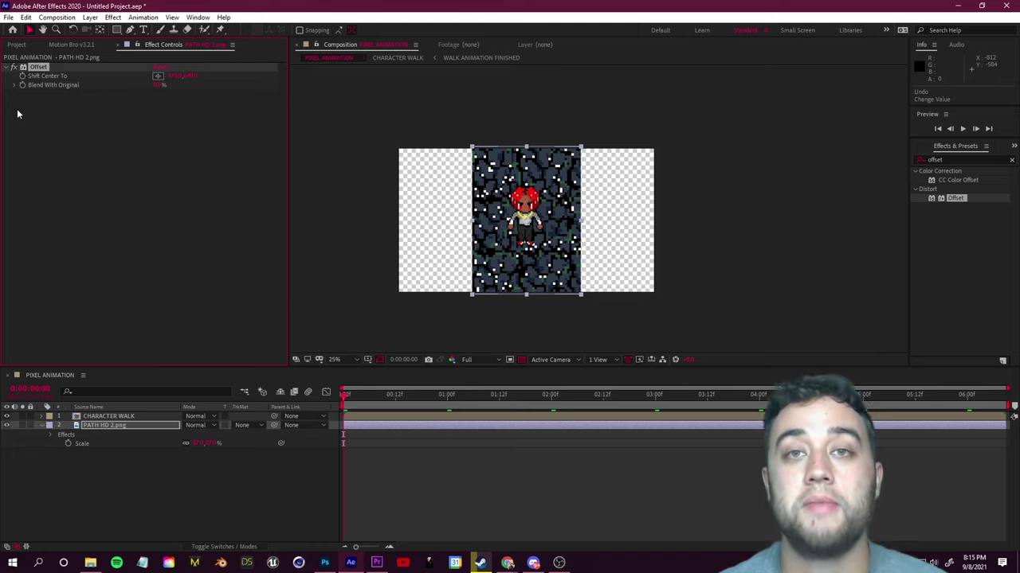
Keyframe the Offset effect's Shift Center To on the path layer from the first frame to the last, ending at vertical value -200
drag(344, 396, 371, 401)
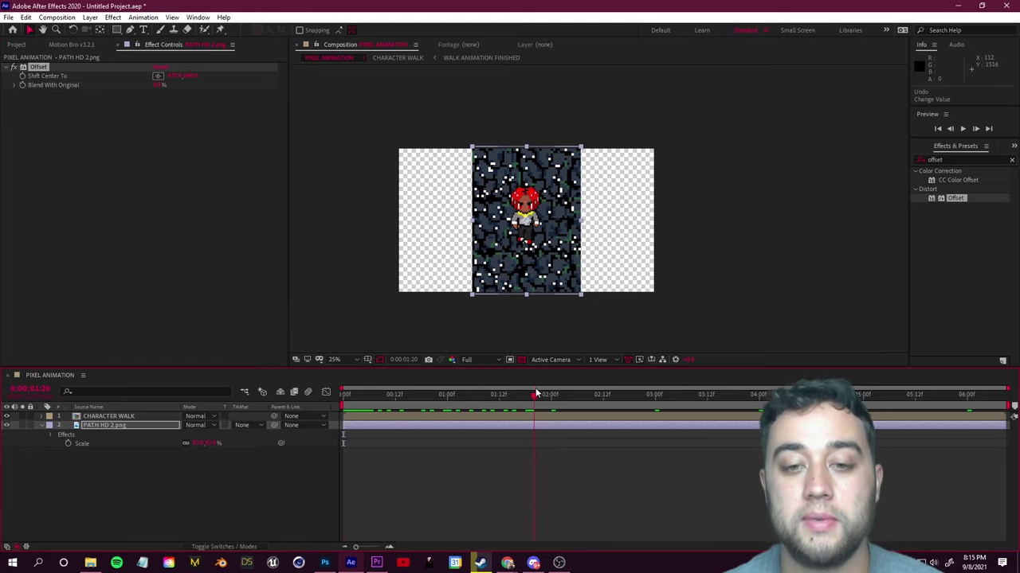
click(23, 80)
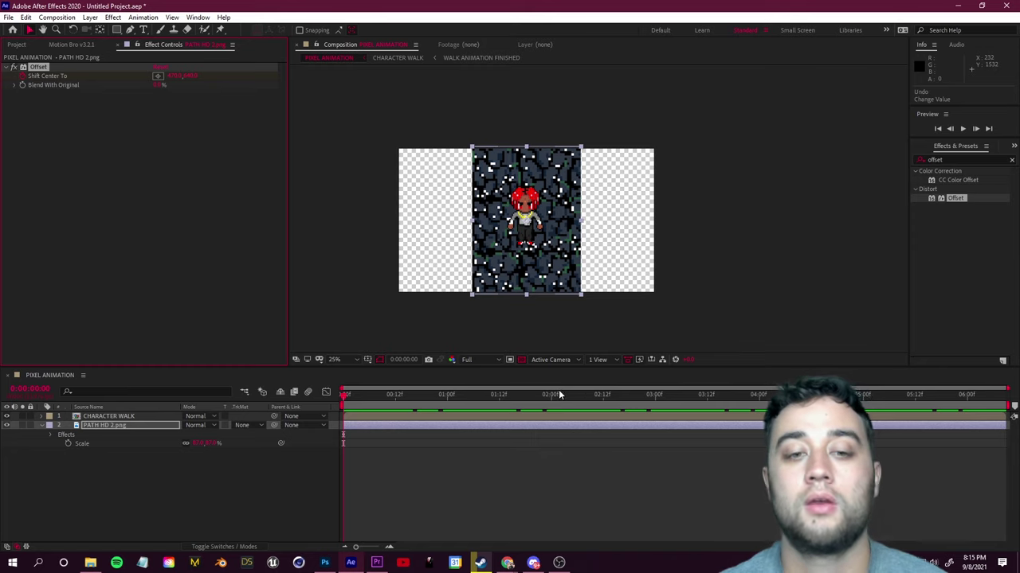
drag(343, 400, 366, 402)
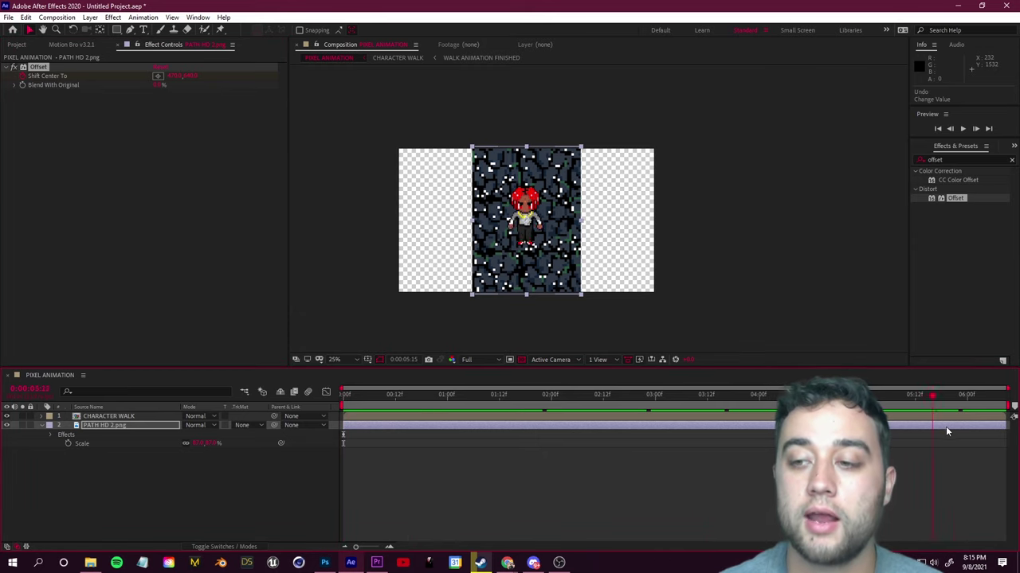
mouse_move(191, 81)
mouse_down()
mouse_move(24, 96)
mouse_move(187, 82)
mouse_up()
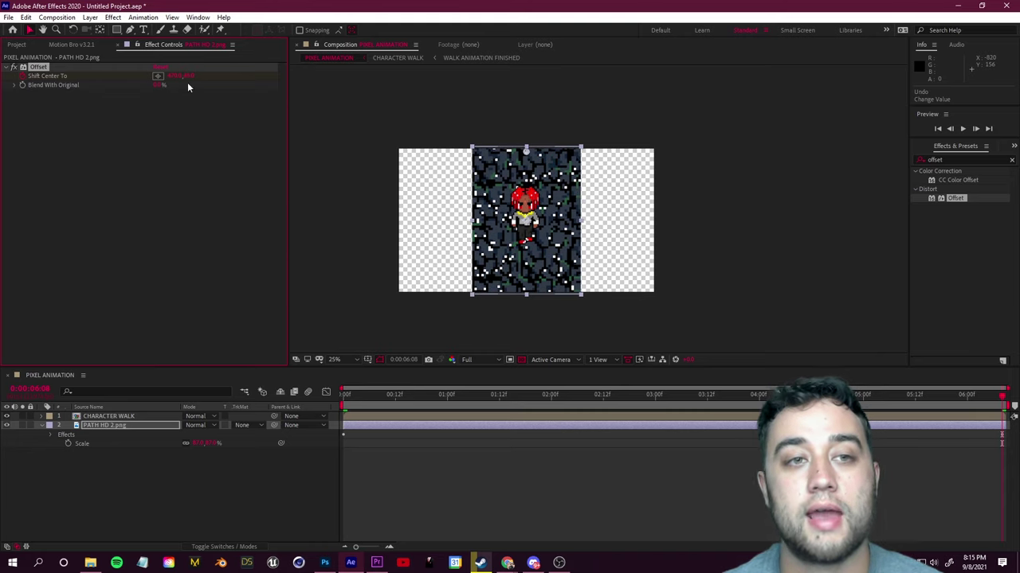
text(-200)
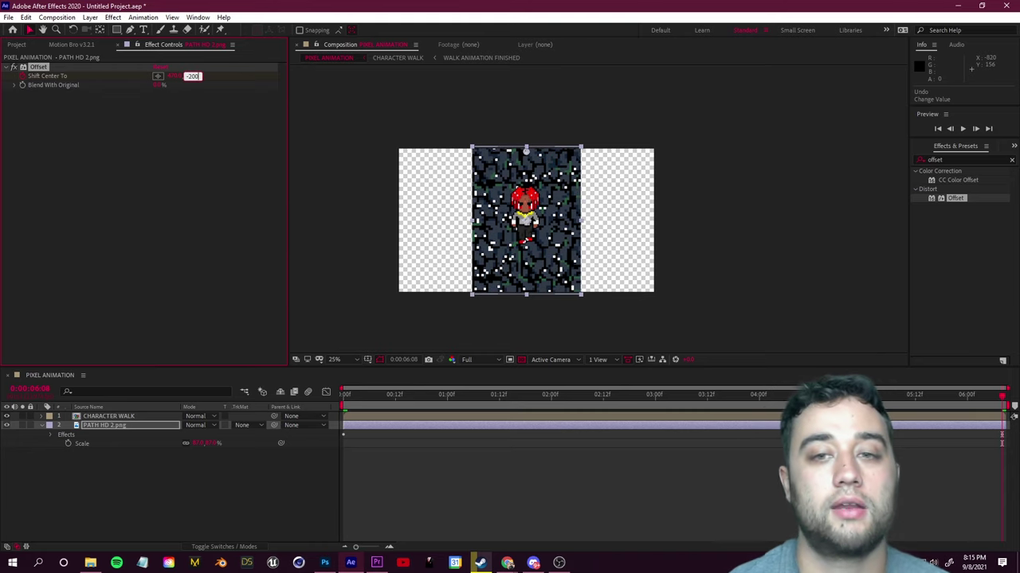
click(217, 148)
Preview the path scrolling beneath the walking character and examine the loop up close
key(space)
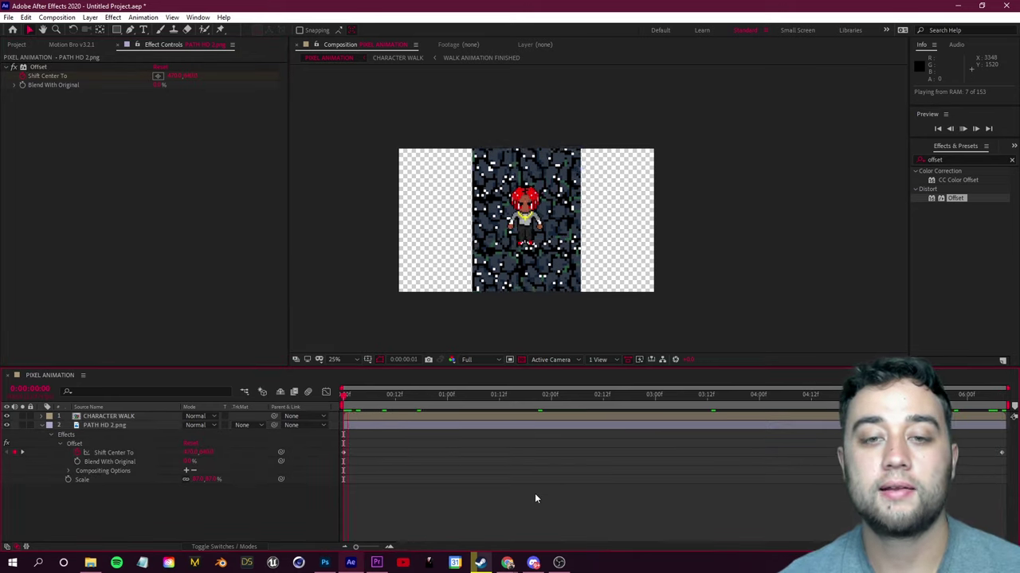
scroll(574, 303, up, 2)
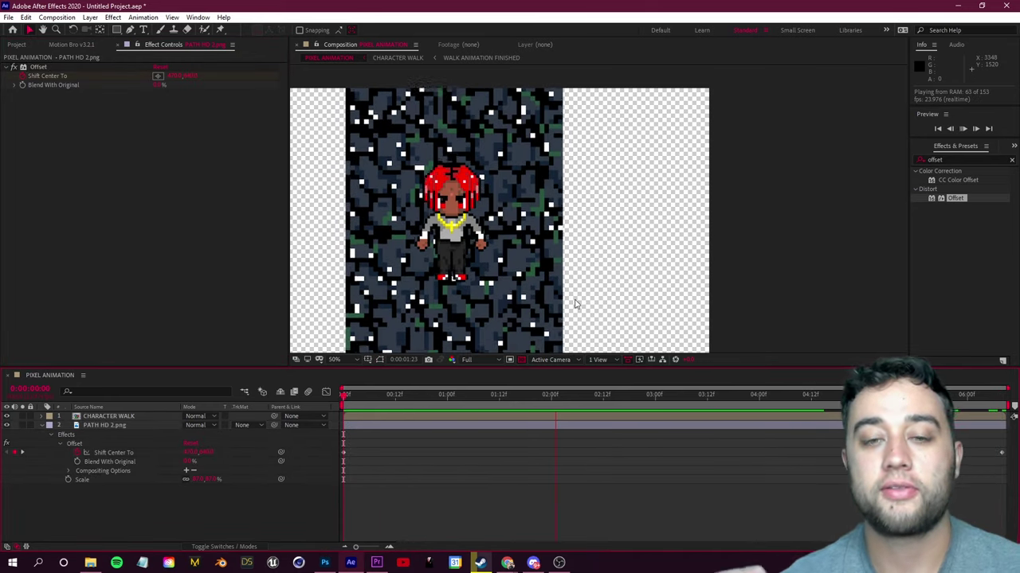
scroll(575, 304, down, 2)
key(space)
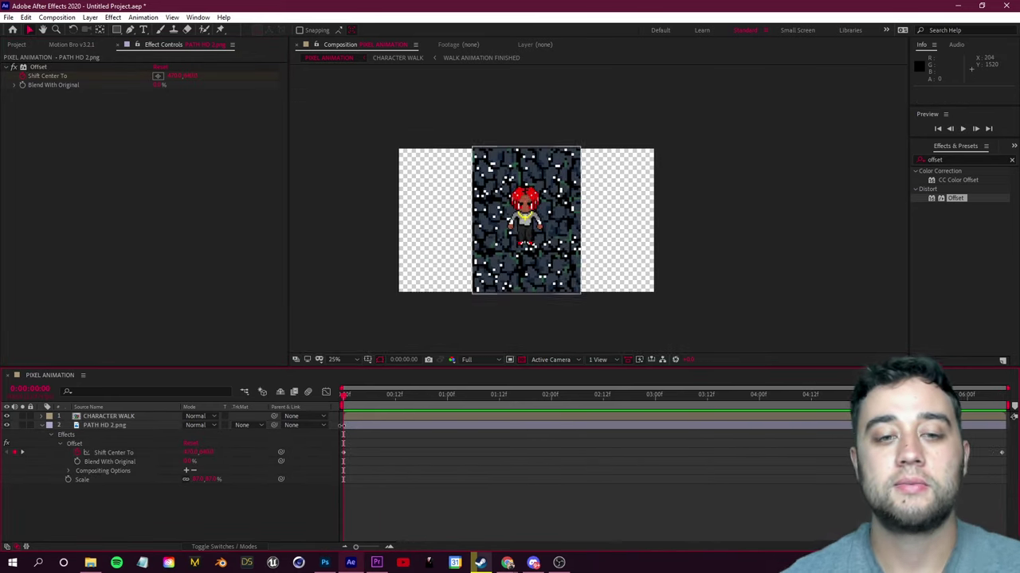
drag(355, 402, 933, 414)
key(space)
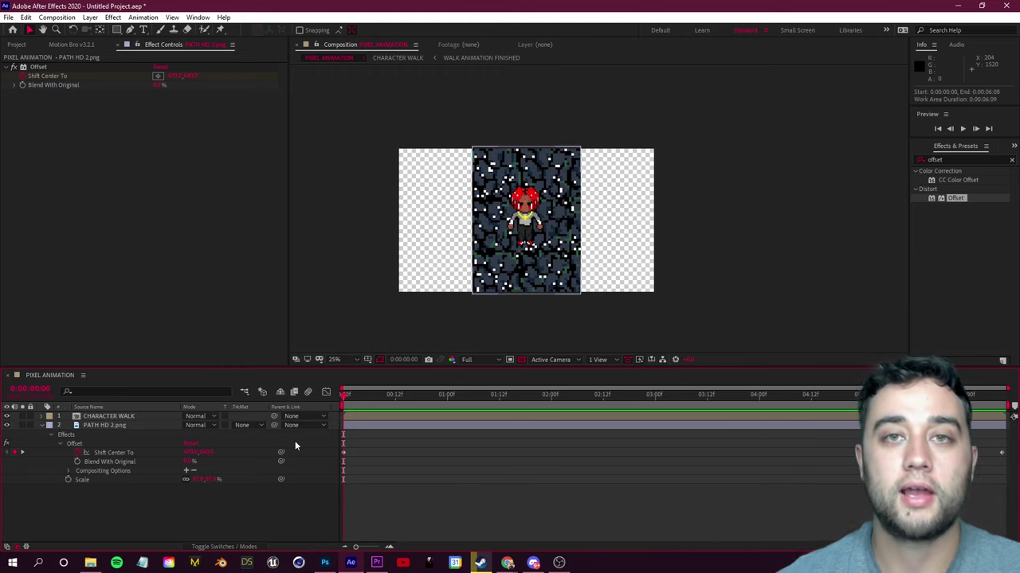
Draw a tall rectangular mask over the left edge of the PATH HD 2.png layer, leaving the path's upper and lower ends outside
click(239, 425)
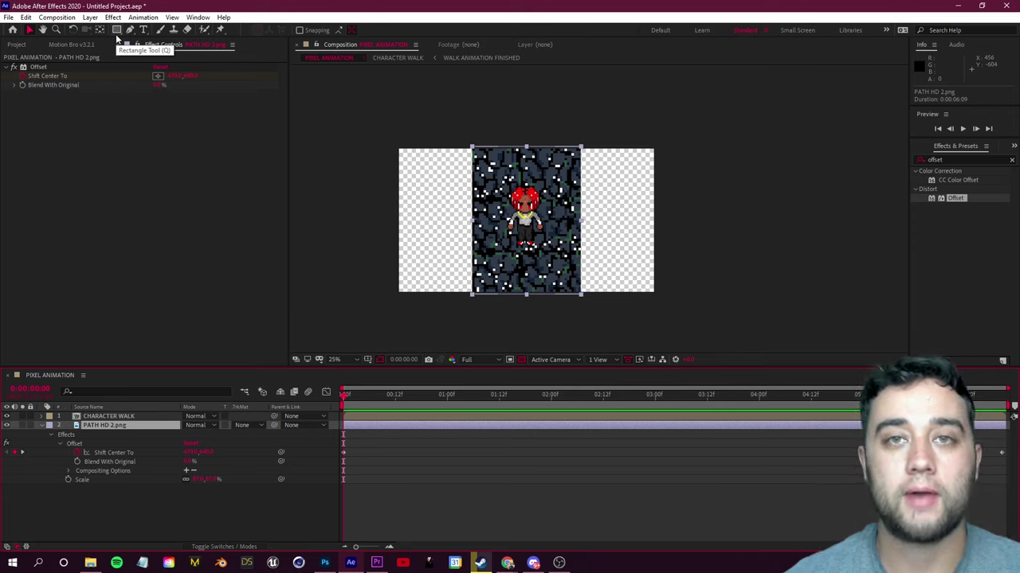
click(116, 31)
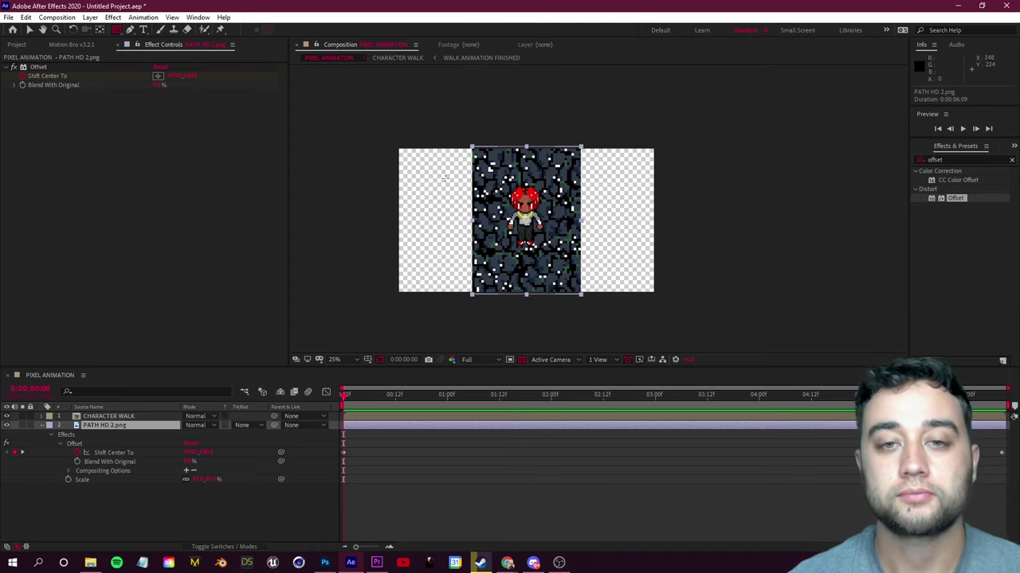
drag(443, 162, 480, 259)
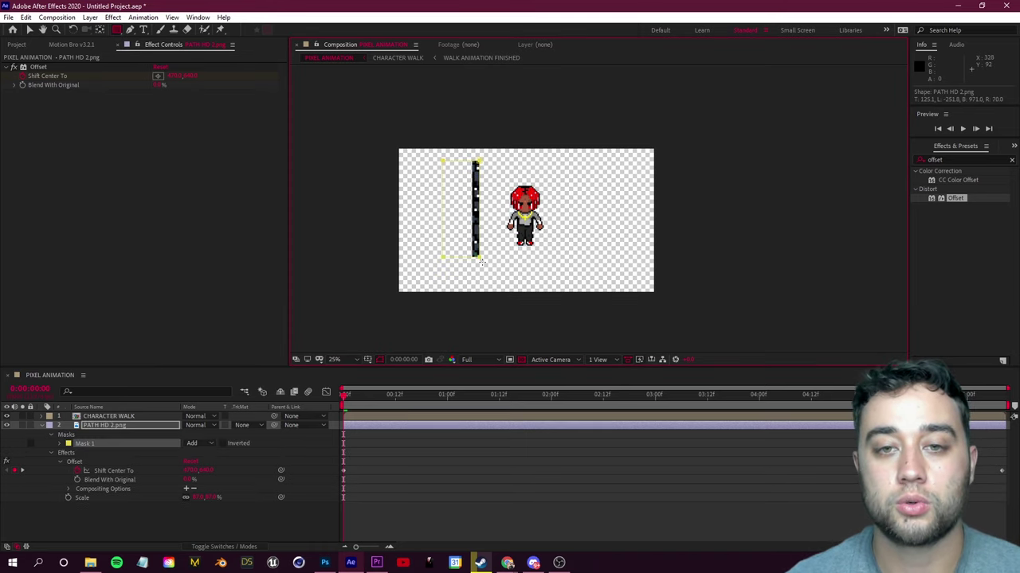
scroll(456, 284, up, 2)
key(space)
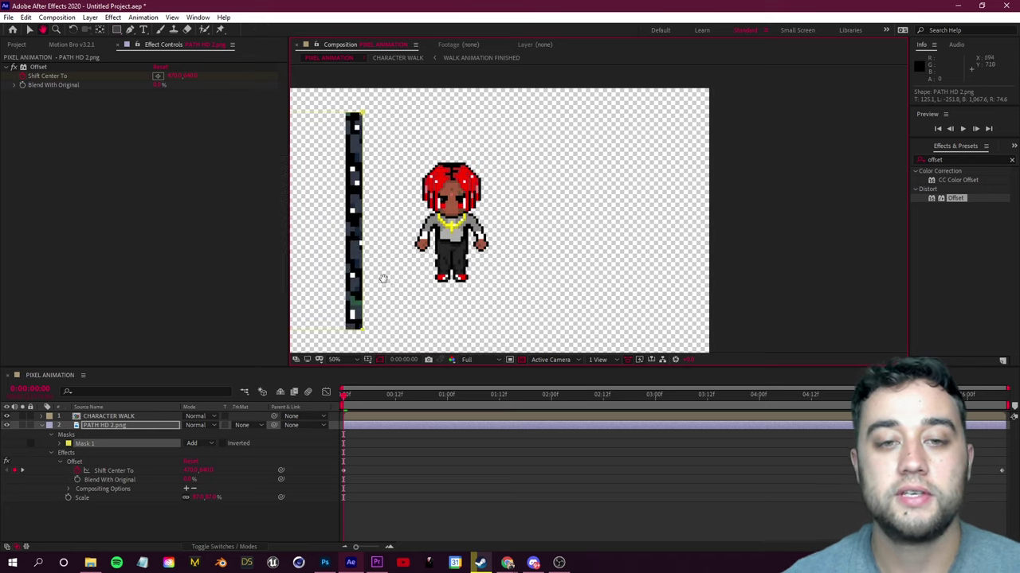
drag(393, 281, 523, 274)
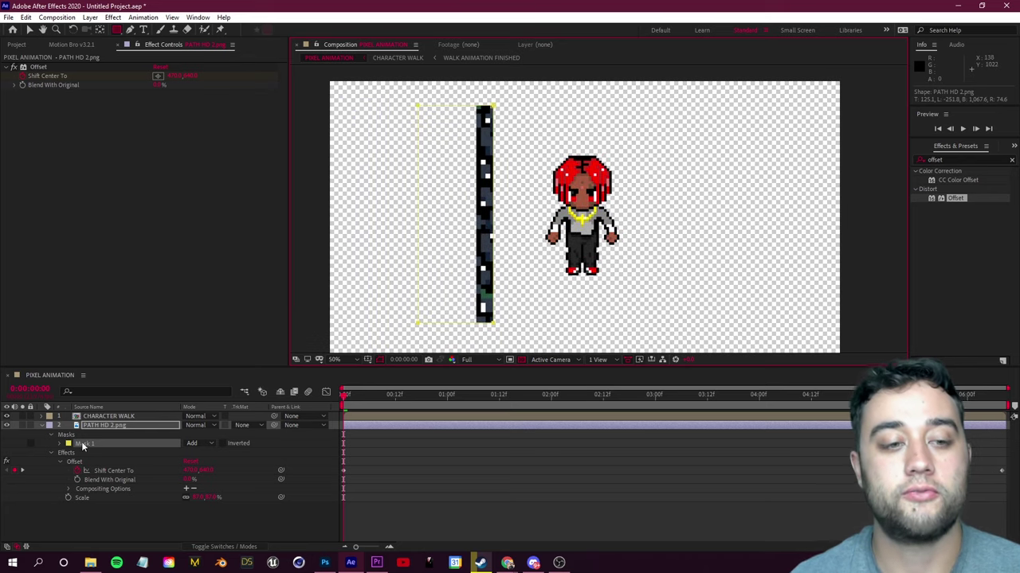
Show Mask 1's properties and set its mode to Subtract so it cuts into the path's left edge
key(m)
key(m)
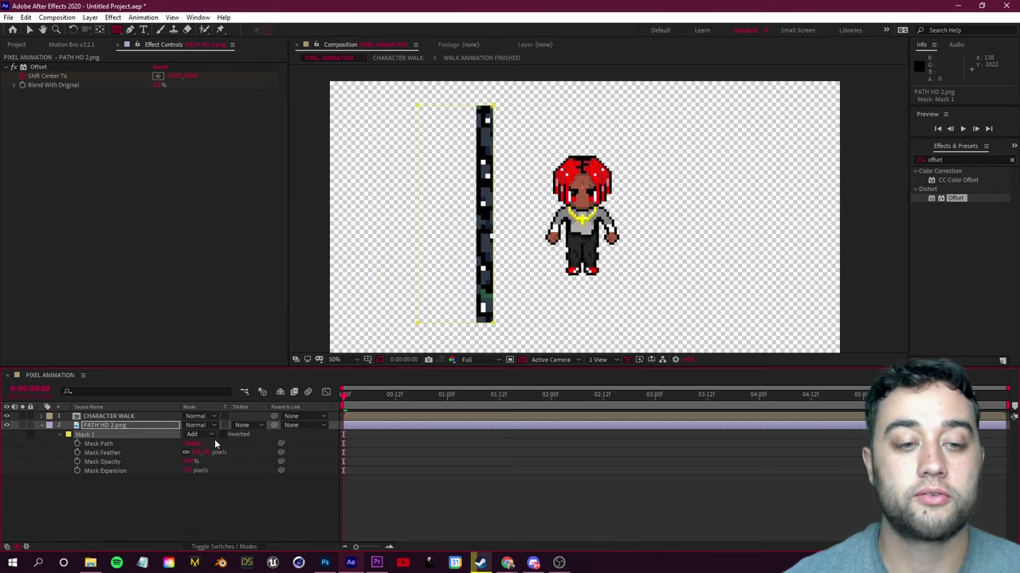
click(198, 434)
click(208, 468)
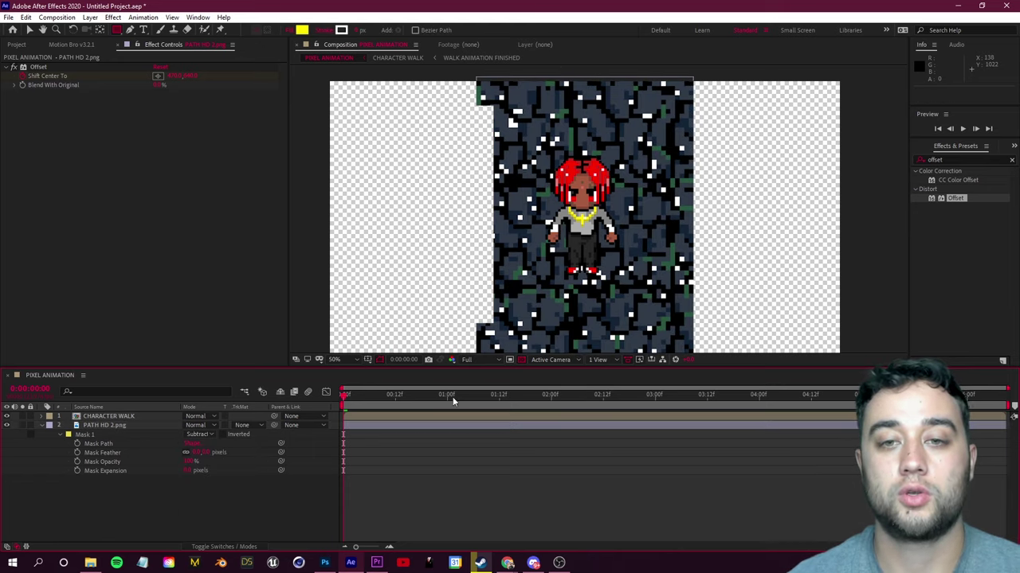
key(comma)
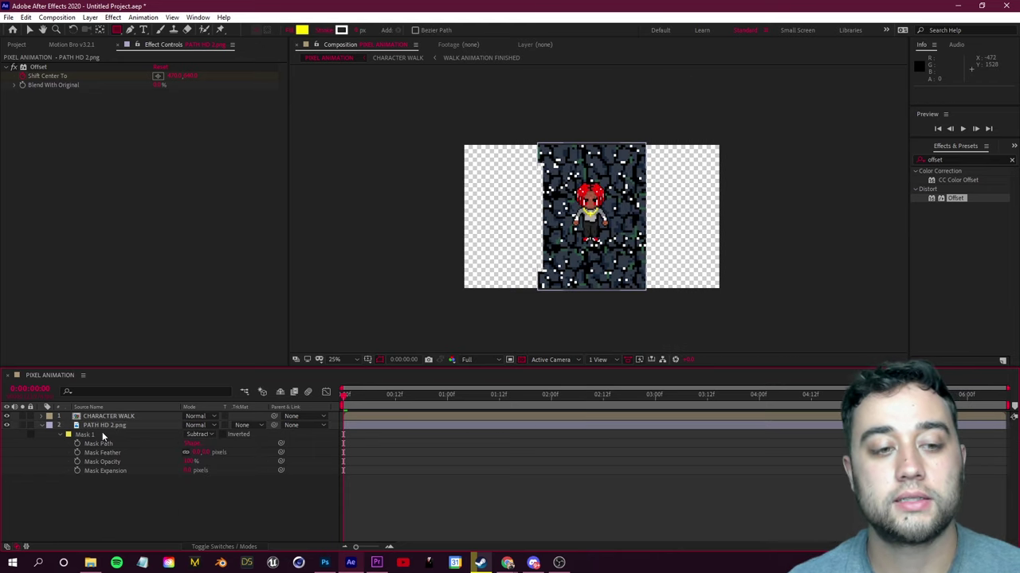
Draw a second rectangular mask over the path's right edge, set it to Subtract and preview the scrolling
click(105, 427)
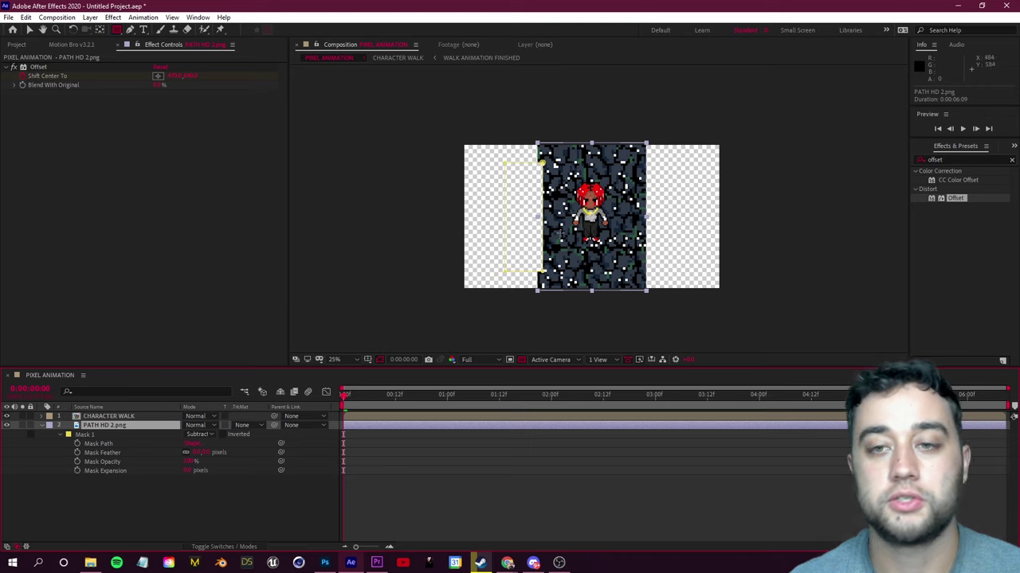
drag(645, 159, 676, 259)
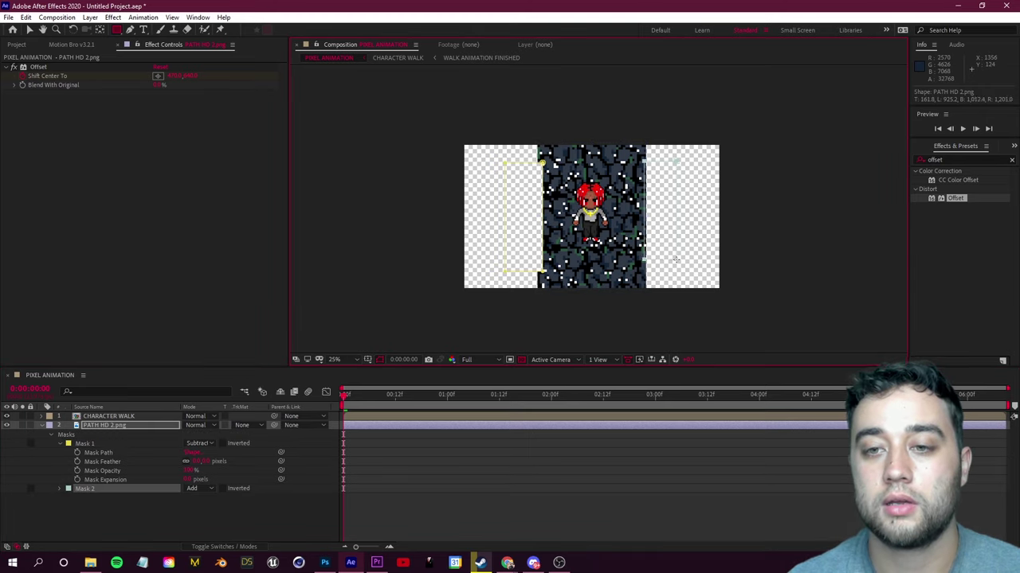
click(195, 487)
click(223, 437)
click(637, 459)
key(space)
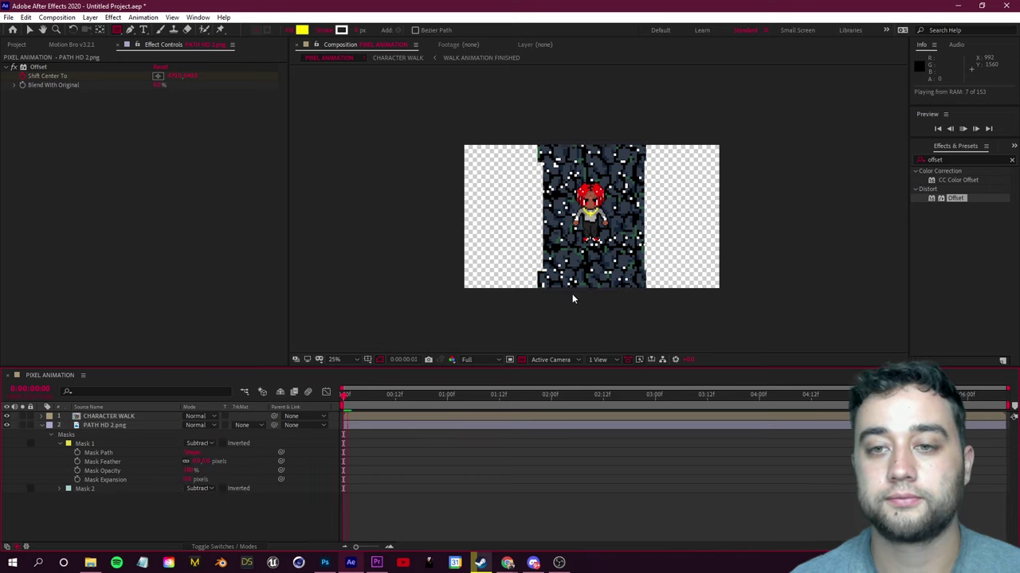
key(space)
Move Mask 2's inner edge slightly further into the path's right side and preview the result
click(105, 489)
scroll(694, 214, up, 2)
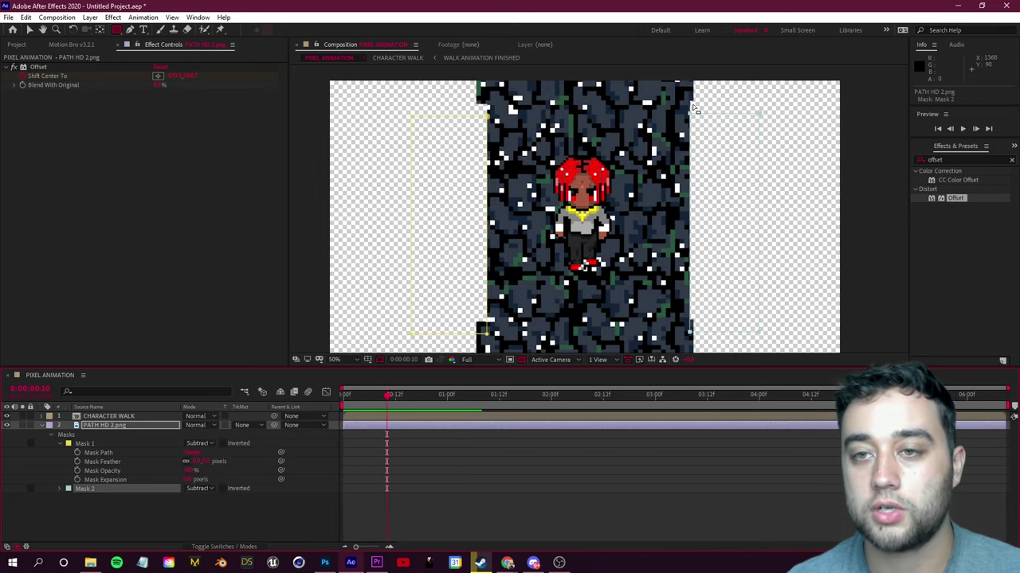
drag(690, 116, 685, 116)
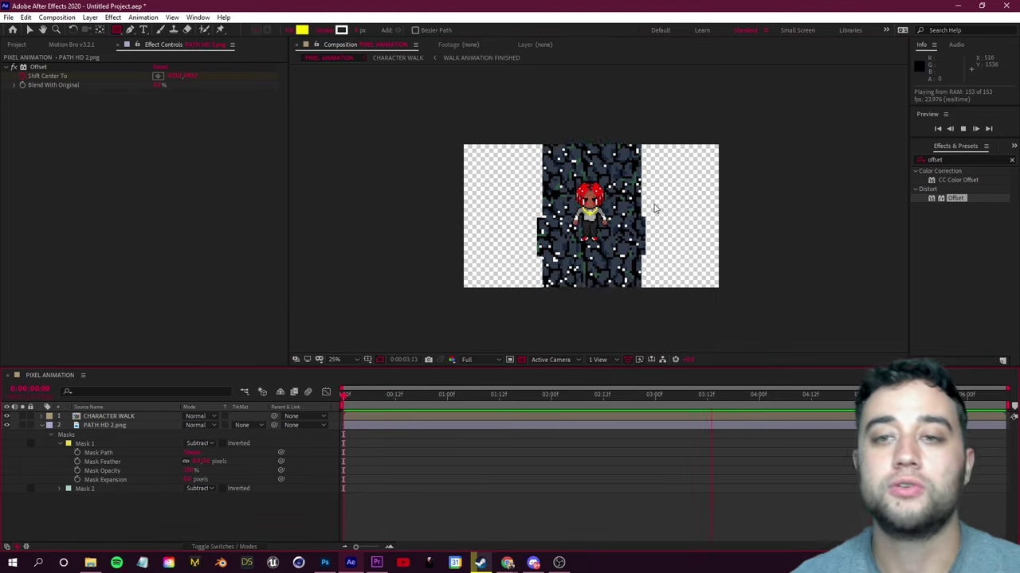
key(space)
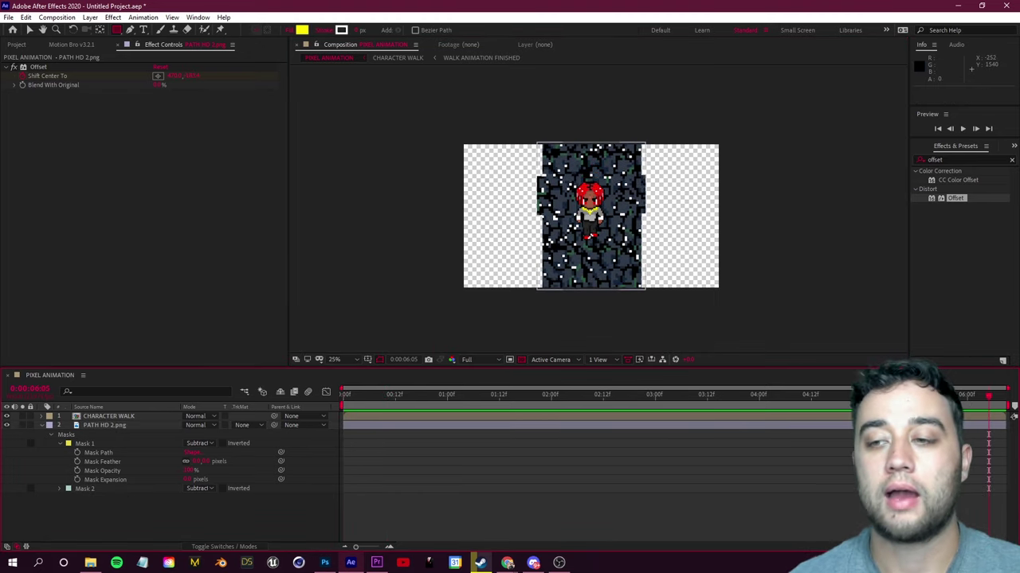
Duplicate the path layer as an edge-shadow layer and apply Brightness & Contrast to darken it
key(Home)
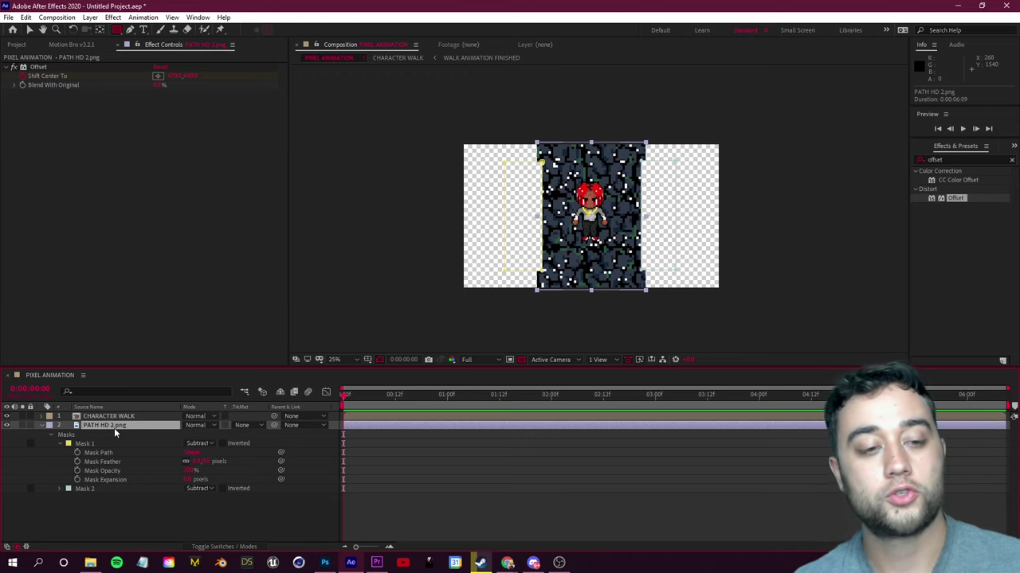
key(ctrl+d)
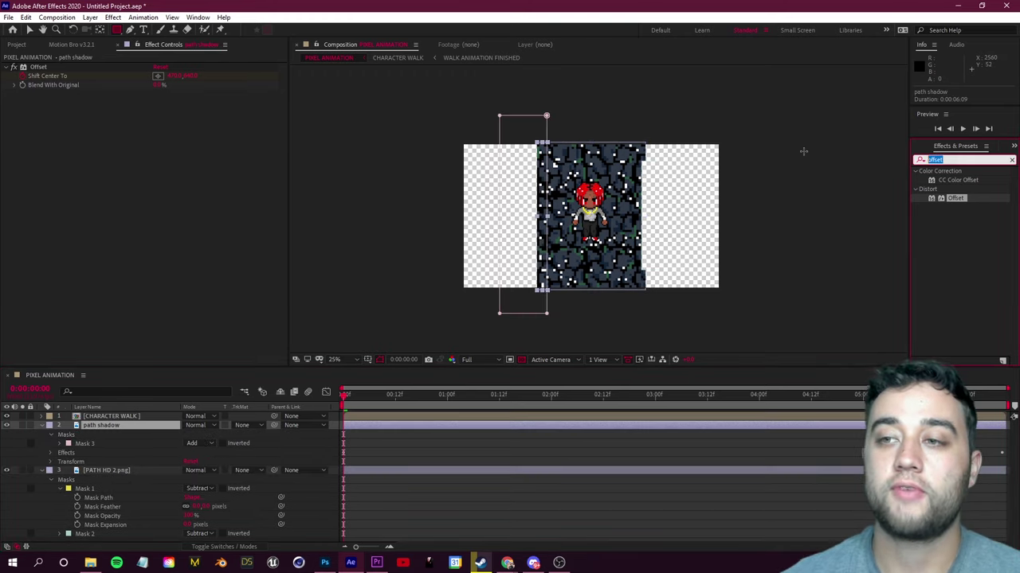
text(brightness)
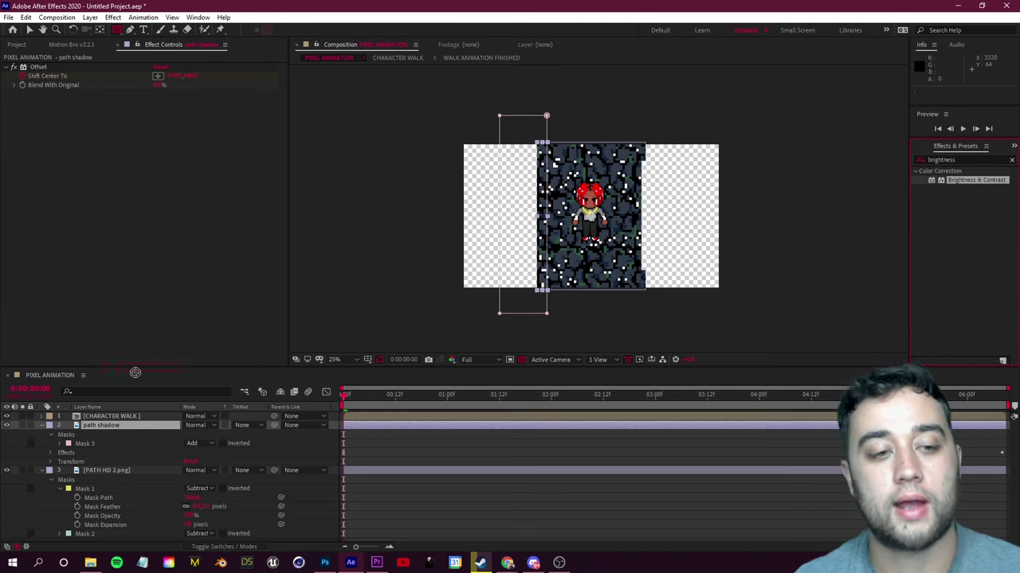
drag(136, 372, 119, 425)
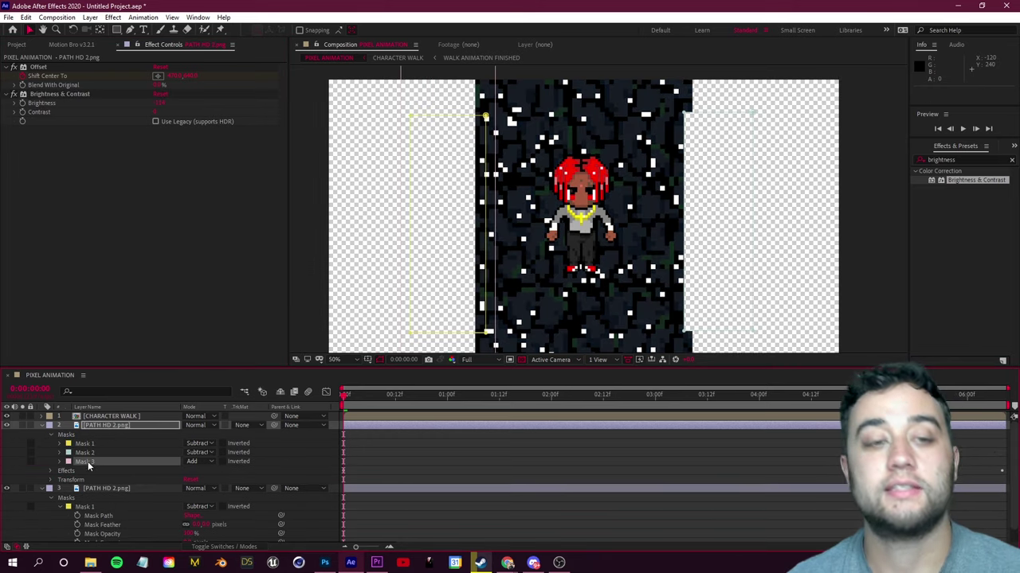
Move Mask 3 above the subtract masks on the shadow layer and place a duplicate of it over the path's right edge
drag(79, 461, 93, 445)
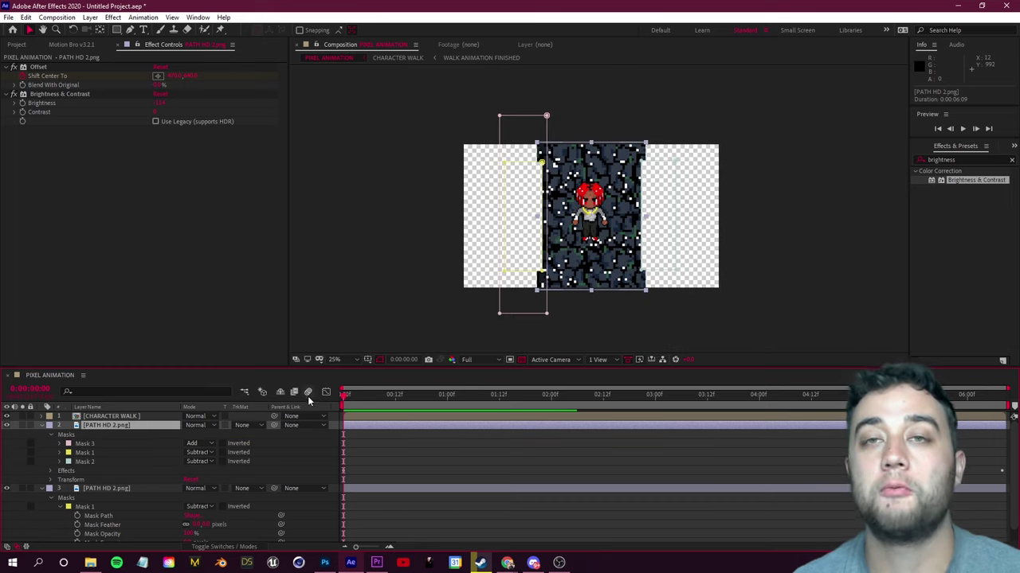
click(85, 446)
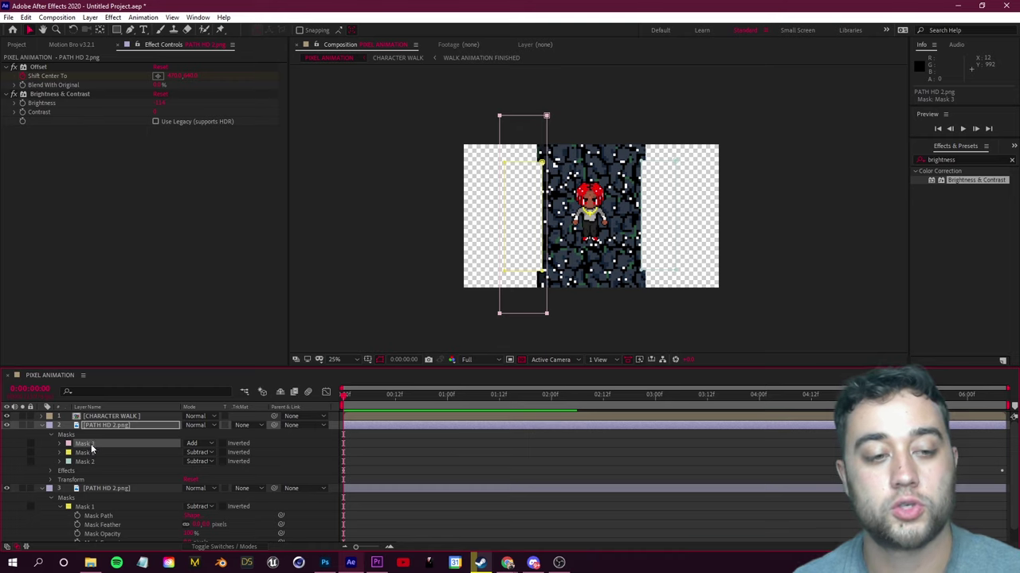
key(ctrl+d)
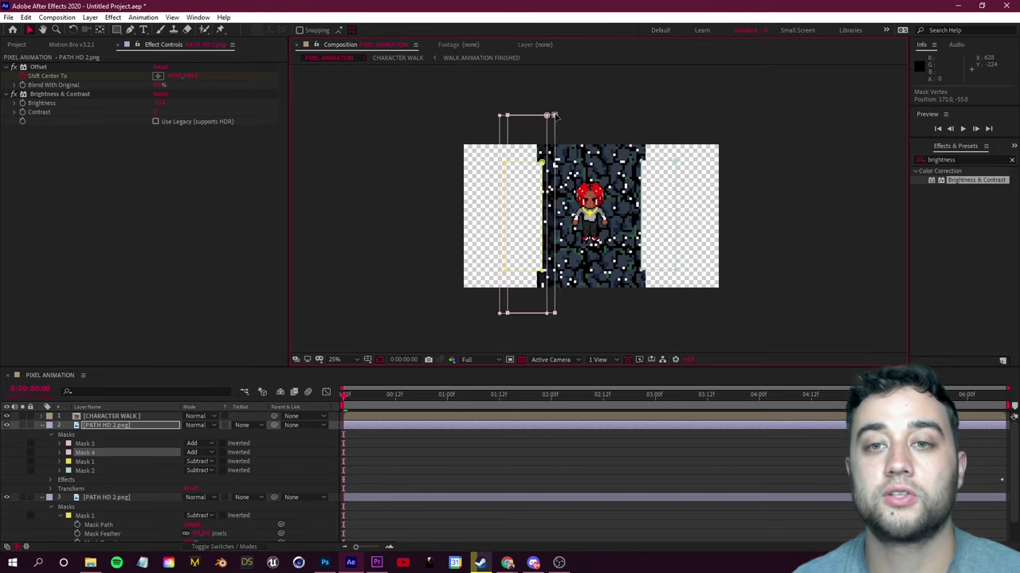
drag(557, 118, 682, 118)
click(680, 306)
key(space)
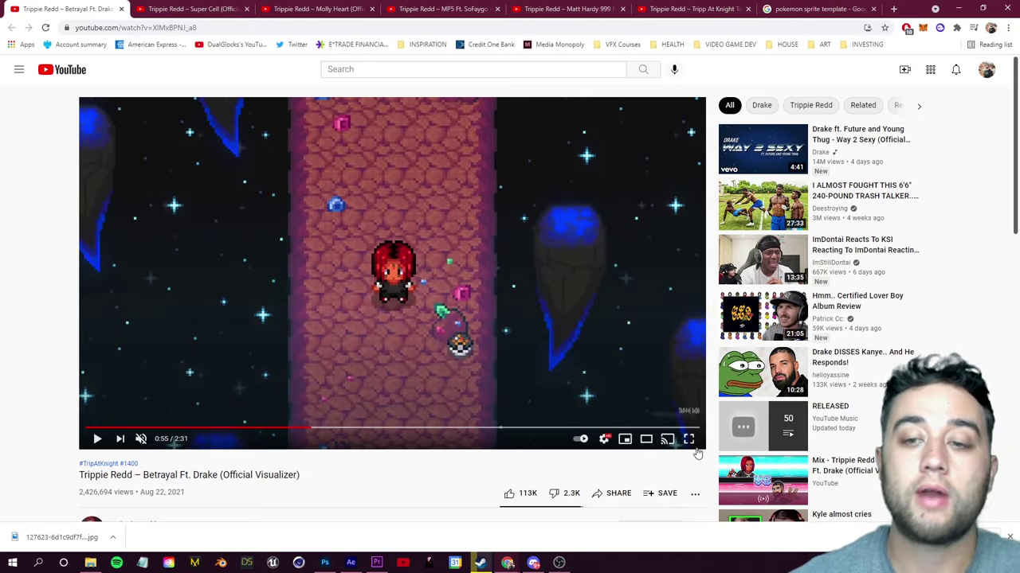
Switch to the Trippie Redd – Betrayal visualizer on YouTube and study its path and starry background full screen from about 0:54
click(689, 440)
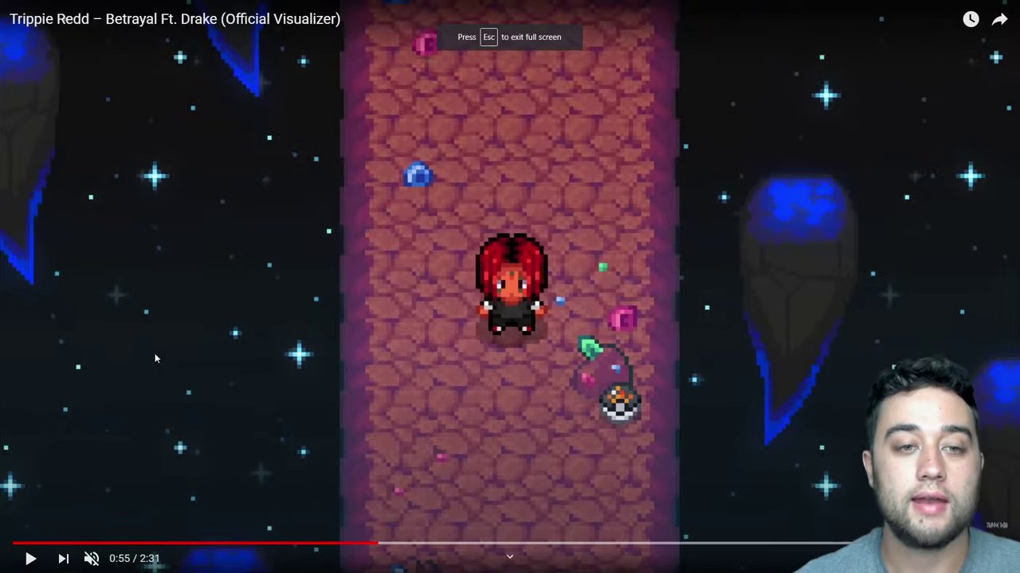
click(262, 408)
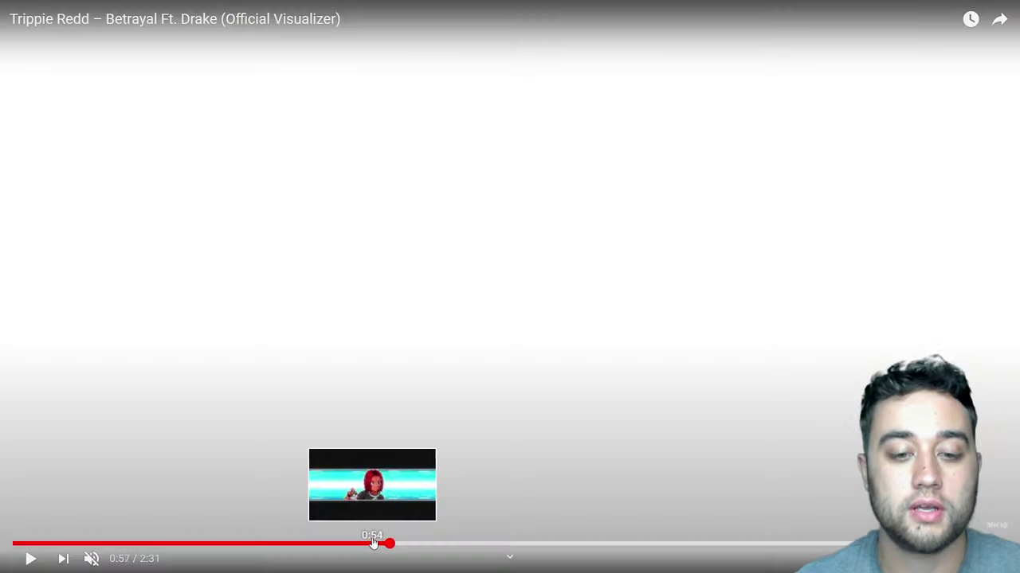
click(370, 544)
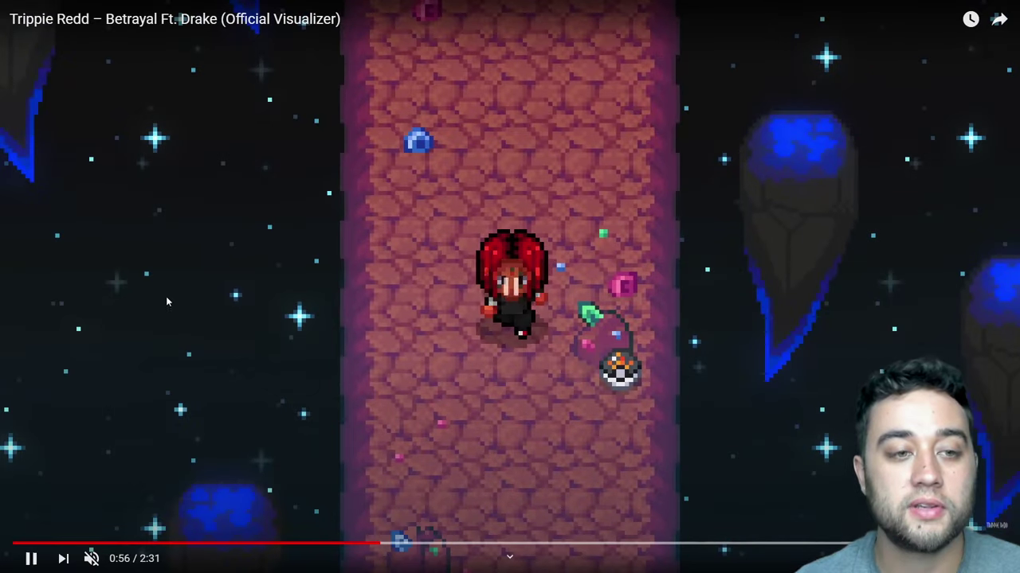
click(117, 299)
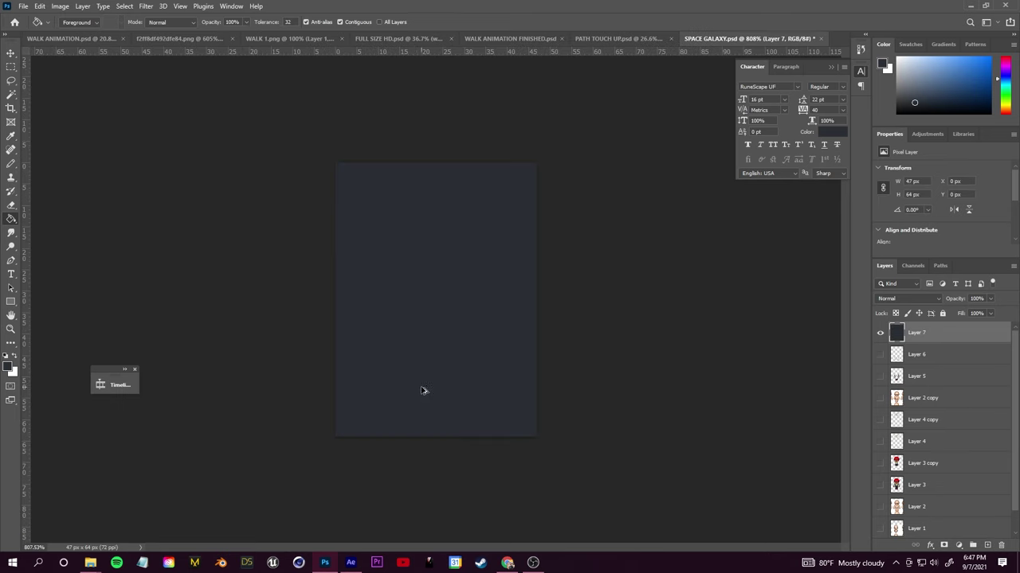
Refill Layer 7 with a darker, near-black navy colour
click(8, 364)
key(Return)
click(446, 404)
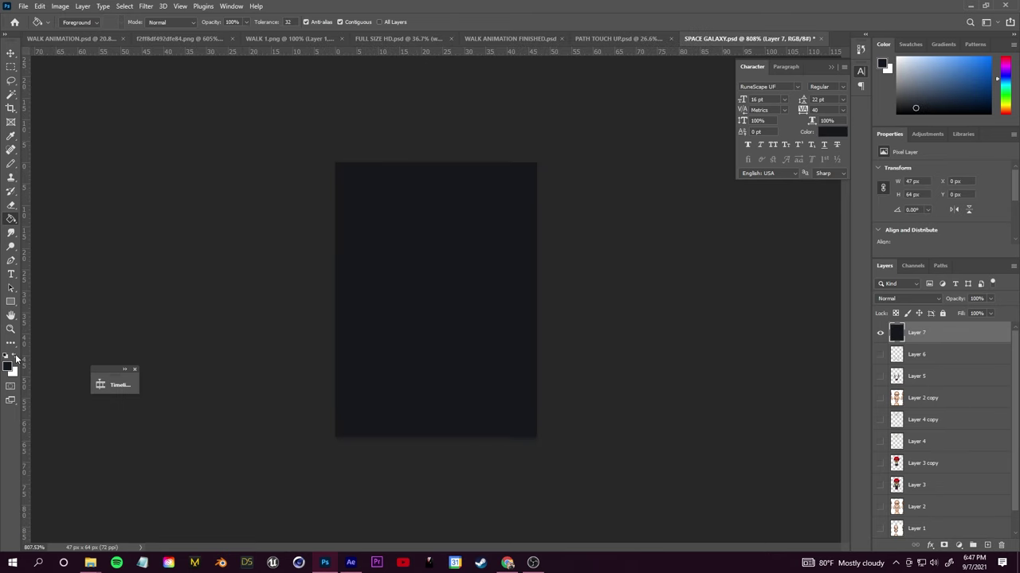
Pencil a white pixel on a new layer and add a pale-blue pixel directly above and below it
click(14, 356)
click(11, 164)
click(988, 545)
scroll(438, 291, up, 8)
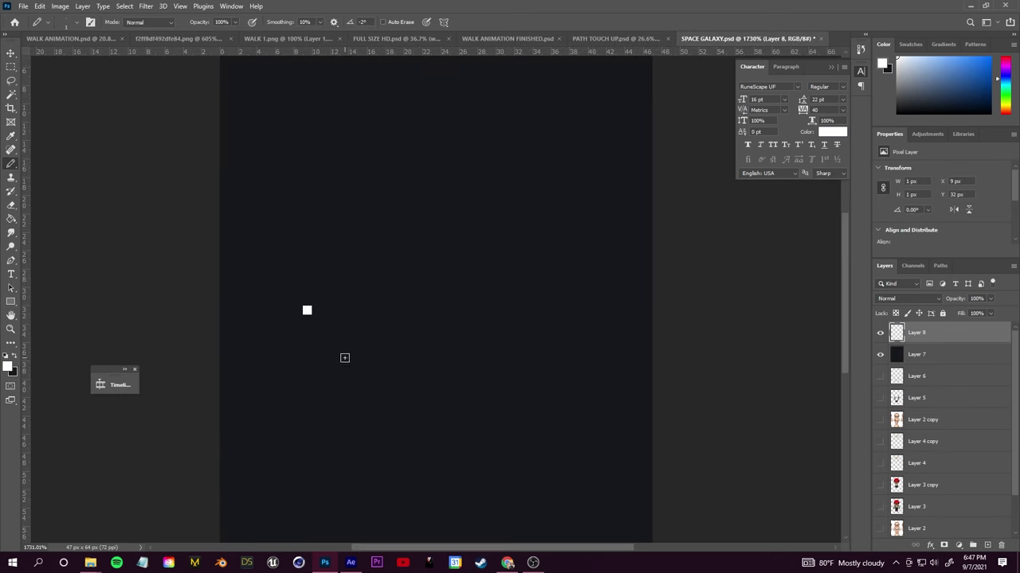
click(7, 367)
click(774, 129)
click(978, 124)
click(307, 301)
click(307, 319)
Extend the star's vertical arms outward with medium-blue pixels and saturated-blue tips
click(8, 366)
click(806, 129)
click(978, 123)
click(307, 292)
click(8, 366)
click(860, 129)
click(978, 124)
click(307, 283)
click(307, 338)
Draw matching horizontal arms from the star's centre, going from pale to medium to saturated blue
click(8, 367)
click(308, 302)
click(964, 128)
scroll(281, 294, up, 3)
click(321, 332)
click(364, 333)
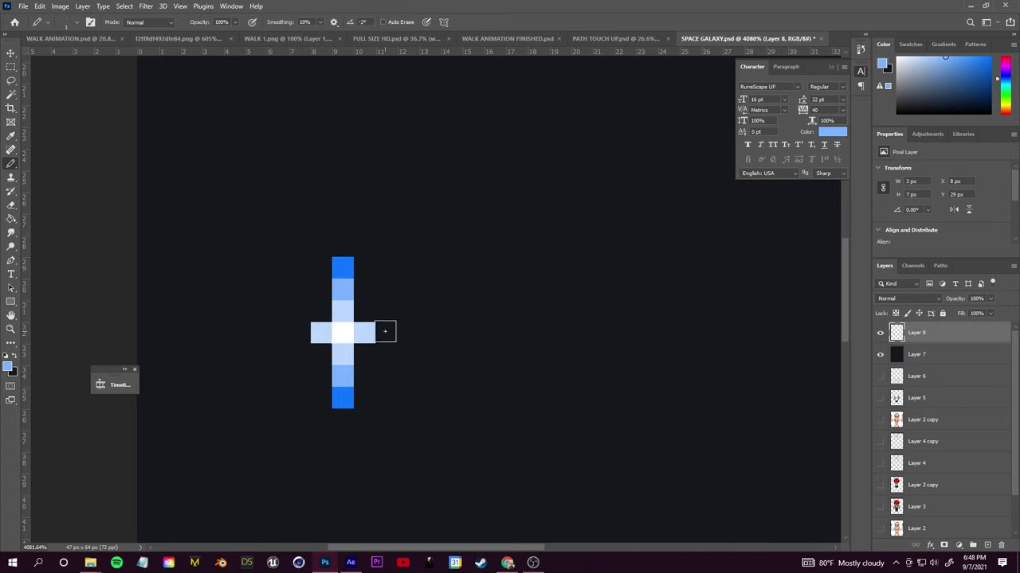
click(303, 332)
click(8, 367)
click(343, 270)
click(961, 126)
click(408, 333)
click(279, 333)
Fill the diagonal corners around the star's white centre with saturated-blue pixels
scroll(343, 225, down, 2)
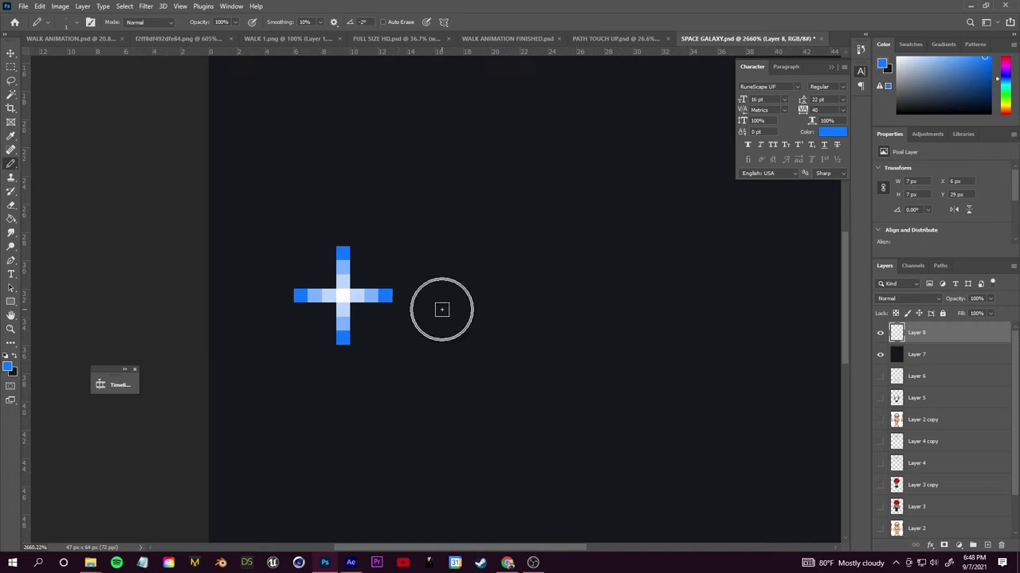
click(330, 283)
click(357, 283)
click(356, 310)
Apply a Brightness/Contrast adjustment to the selected star and merge it with the star's layer
scroll(321, 353, up, 5)
click(932, 134)
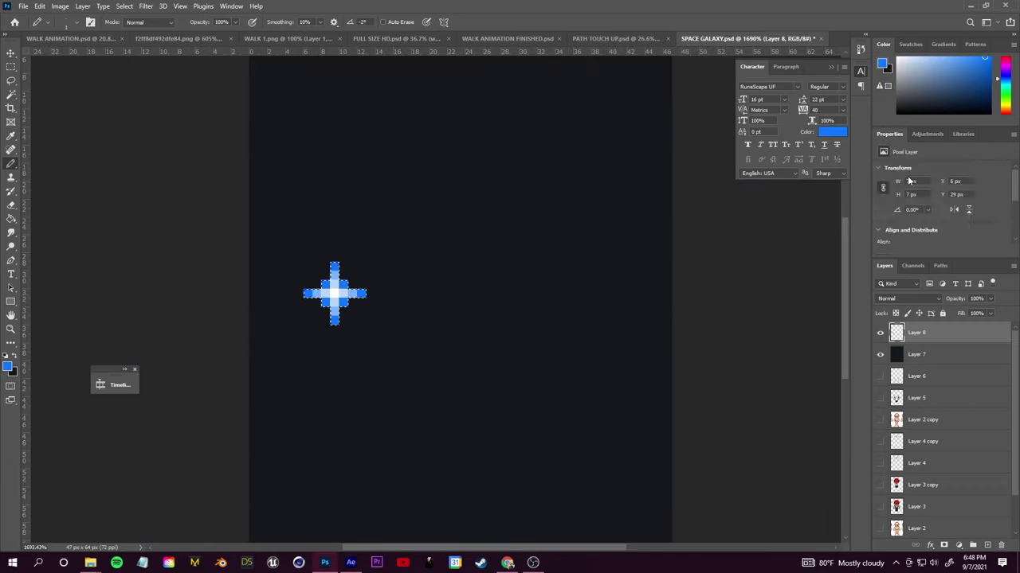
click(900, 156)
drag(940, 199, 919, 201)
drag(941, 221, 966, 224)
scroll(385, 323, down, 4)
scroll(406, 307, up, 2)
shift+click(917, 354)
right_click(917, 354)
click(804, 418)
Duplicate the star and spread the copies toward the upper-right and lower-right areas of the canvas
key(ctrl+j)
key(ctrl+t)
key(Return)
key(ctrl+j)
drag(348, 303, 328, 461)
key(ctrl+t)
key(Return)
key(ctrl+j)
key(ctrl+t)
key(Escape)
Duplicate the upper-right star, move the copy to the canvas's lower-left area and resize it
key(ctrl+j)
key(ctrl+t)
drag(523, 153, 352, 412)
drag(372, 389, 374, 383)
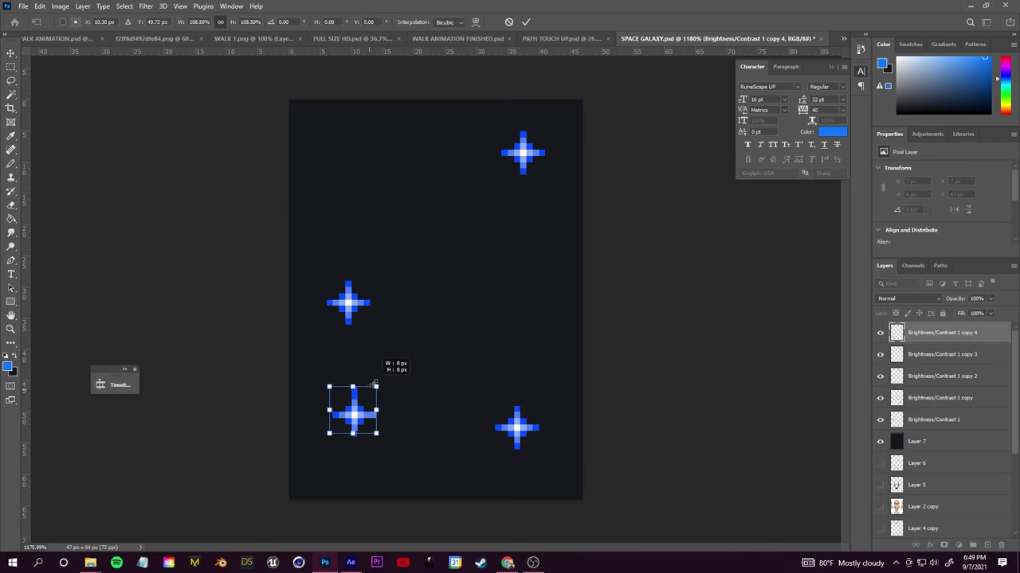
key(Return)
Save the enlarged starry image on the computer as a PNG named SPACE GALAXY
key(ctrl+0)
click(23, 6)
click(47, 132)
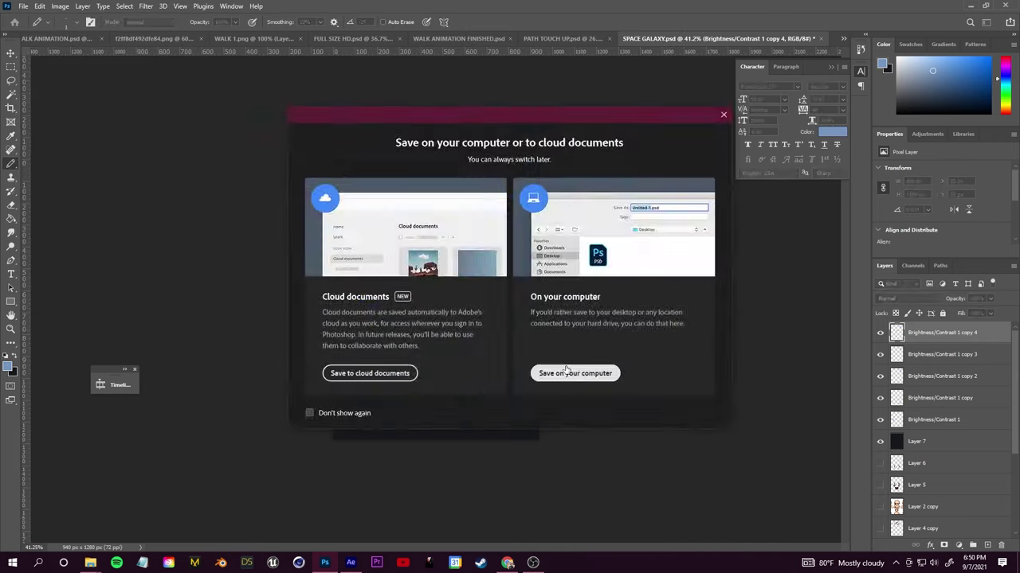
click(546, 372)
click(147, 249)
click(120, 372)
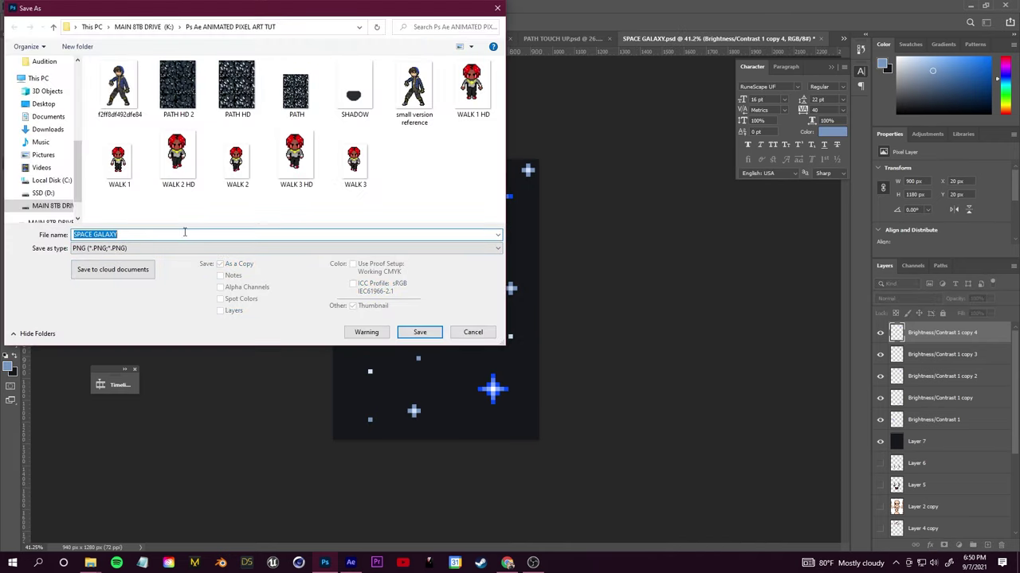
click(419, 332)
key(Return)
Hide the dark background layer and save the stars on transparency as a PNG named STARS PNG
click(881, 442)
click(23, 5)
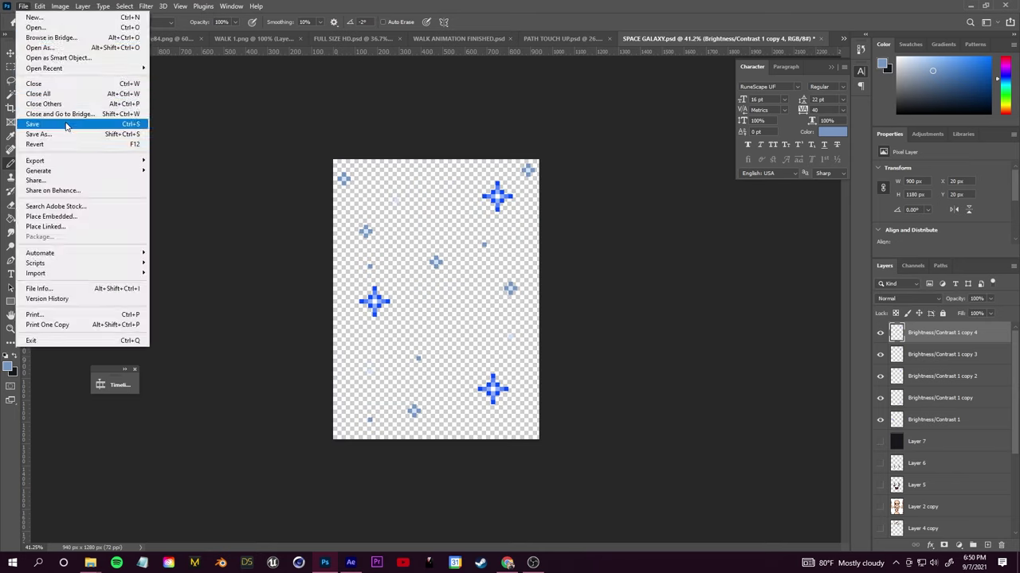
click(63, 125)
click(553, 374)
click(147, 249)
click(119, 372)
click(124, 235)
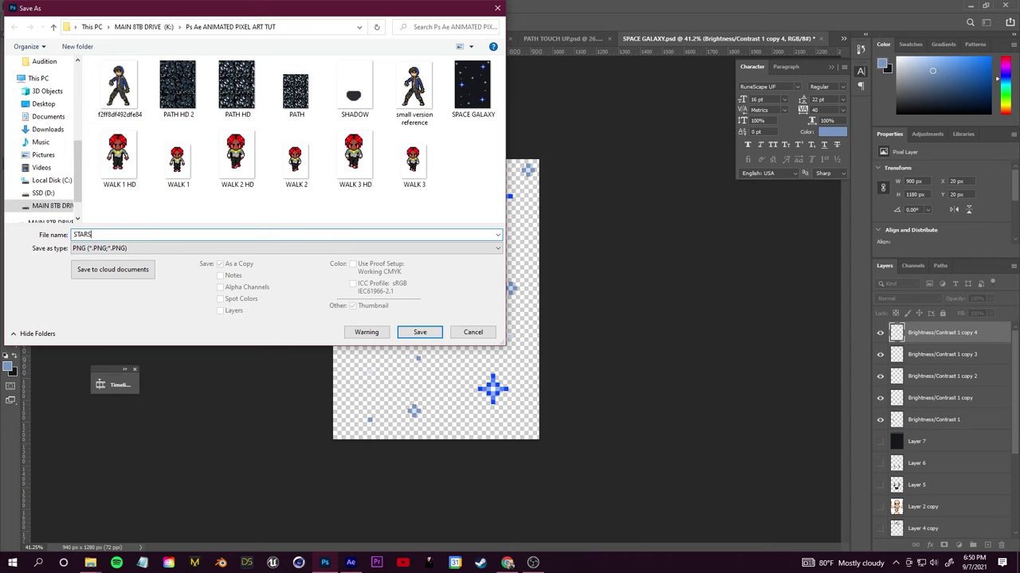
click(419, 332)
key(Return)
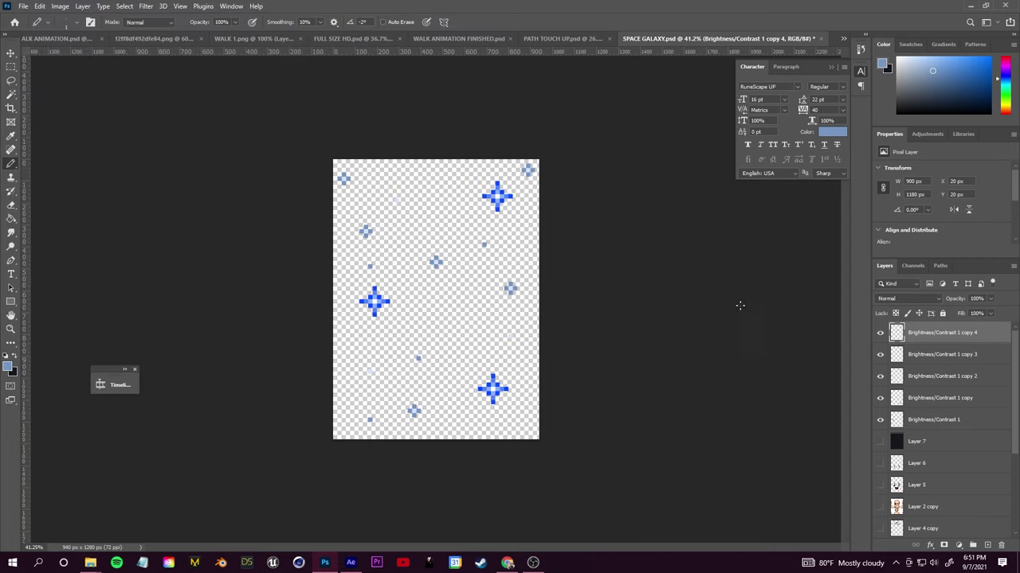
Undo the background hiding and the image enlargement, and save the Photoshop document
key(ctrl+z)
key(ctrl+z)
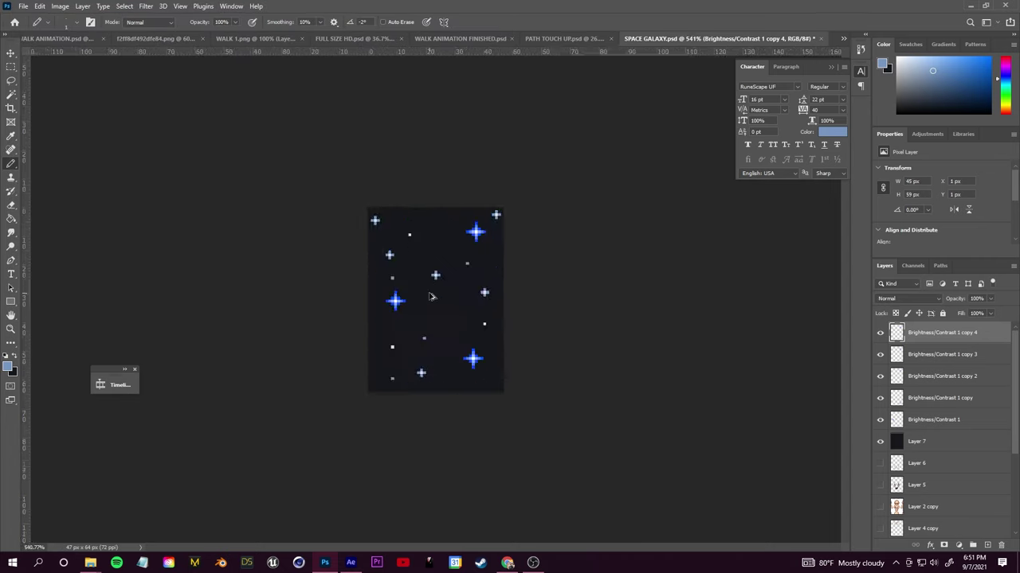
click(23, 6)
click(86, 126)
Switch to After Effects, bring SPACE GALAXY.png into the animation main composition and place it beneath the path layers
click(971, 6)
click(421, 4)
click(86, 562)
click(38, 517)
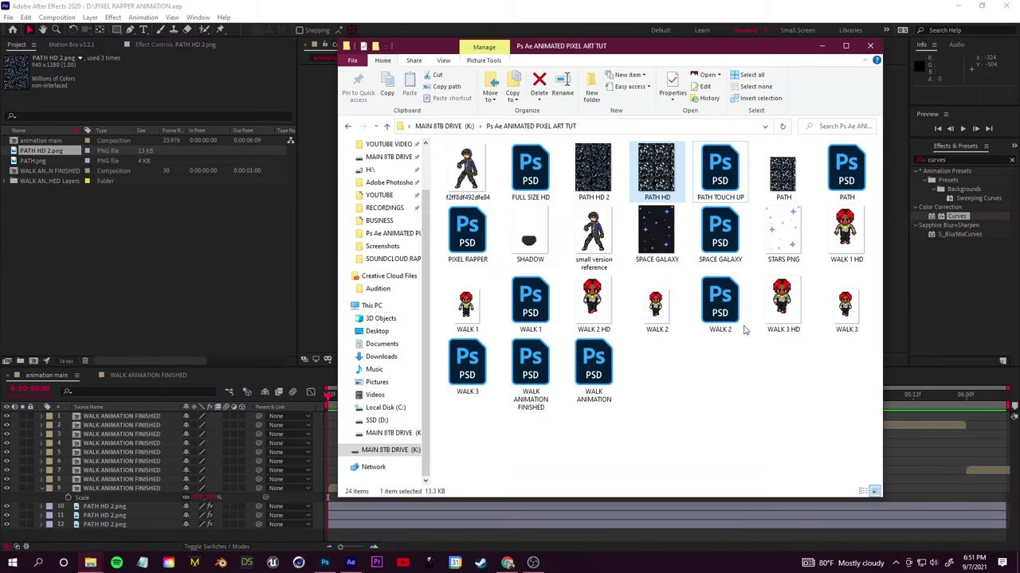
click(819, 48)
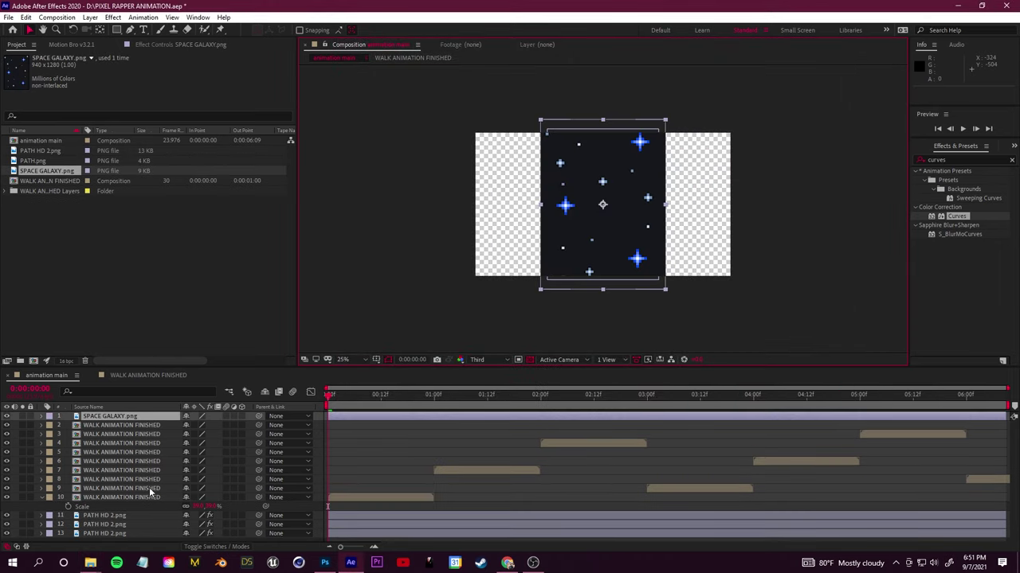
drag(122, 418, 120, 543)
Move the SPACE GALAXY.png layer beside the path and duplicate it to cover the opposite side
drag(544, 239, 645, 238)
click(146, 533)
key(ctrl+d)
click(606, 285)
scroll(573, 478, down, 1)
click(534, 563)
click(489, 5)
click(544, 482)
Pre-compose the two SPACE GALAXY.png layers as SPACE BACKGROUND
click(124, 528)
shift+click(122, 537)
right_click(122, 537)
click(192, 472)
text(SPACE BACKGROUND)
key(Return)
Apply Curves to SPACE BACKGROUND and pull the midtones down to darken it
double_click(957, 216)
drag(80, 177, 92, 198)
key(ctrl+z)
drag(125, 162, 137, 162)
key(ctrl+z)
Lower the opacity of the SPACE BACKGROUND layer
click(150, 533)
key(t)
scroll(159, 529, down, 1)
drag(188, 537, 181, 537)
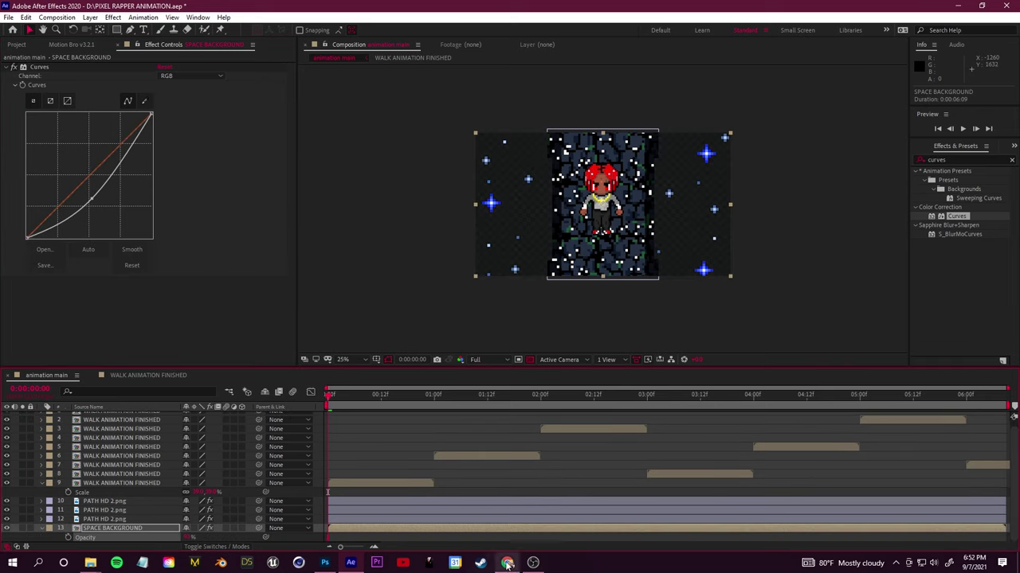
Add a near-black blue solid as the bottom layer and rename it BG
right_click(97, 540)
mouse_move(133, 431)
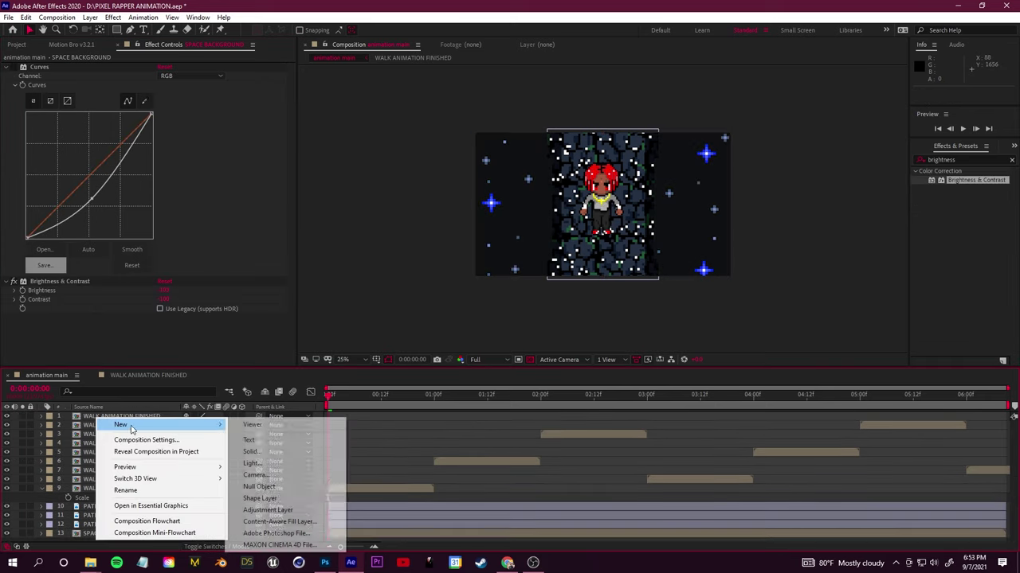
click(257, 438)
click(311, 317)
click(510, 223)
click(333, 349)
drag(107, 415, 110, 541)
double_click(112, 538)
click(350, 45)
right_click(129, 539)
click(190, 514)
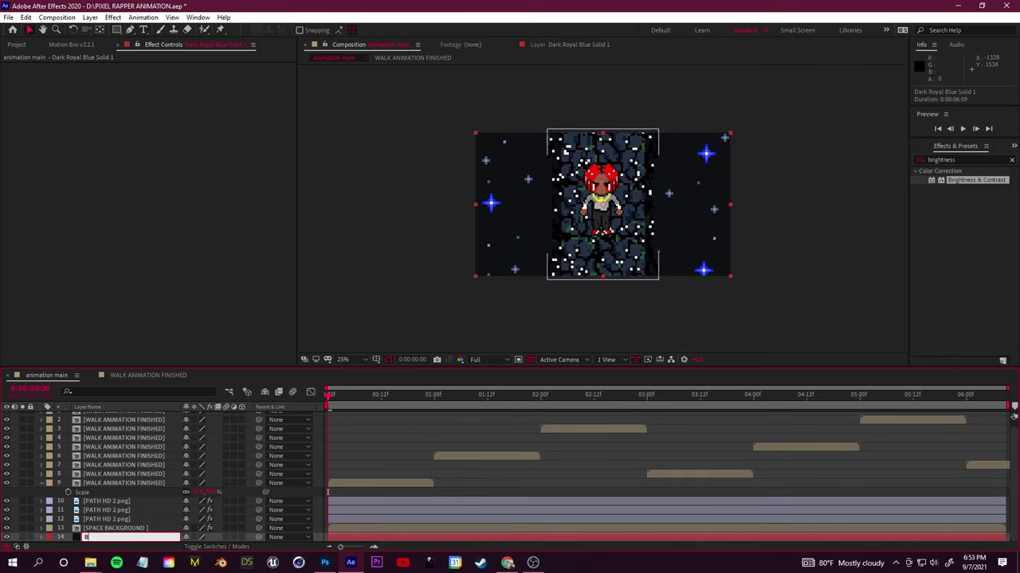
text(BG)
Lower SPACE BACKGROUND's opacity again and bring STARS PNG.png into the composition directly above it
click(146, 529)
key(t)
click(90, 563)
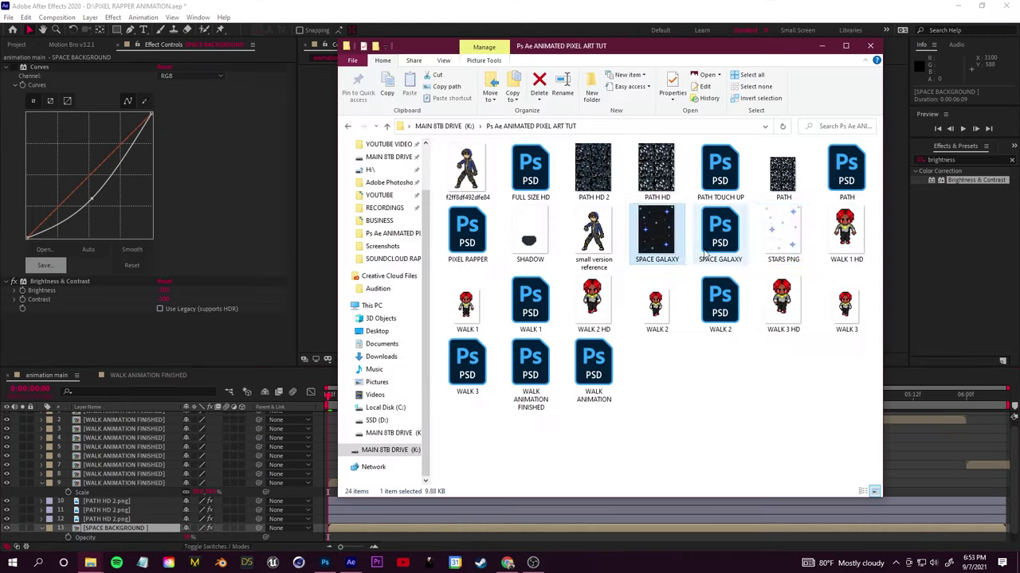
drag(135, 523, 131, 524)
Scale down the STARS PNG.png layer over the area left of the path and dim SPACE BACKGROUND further
key(s)
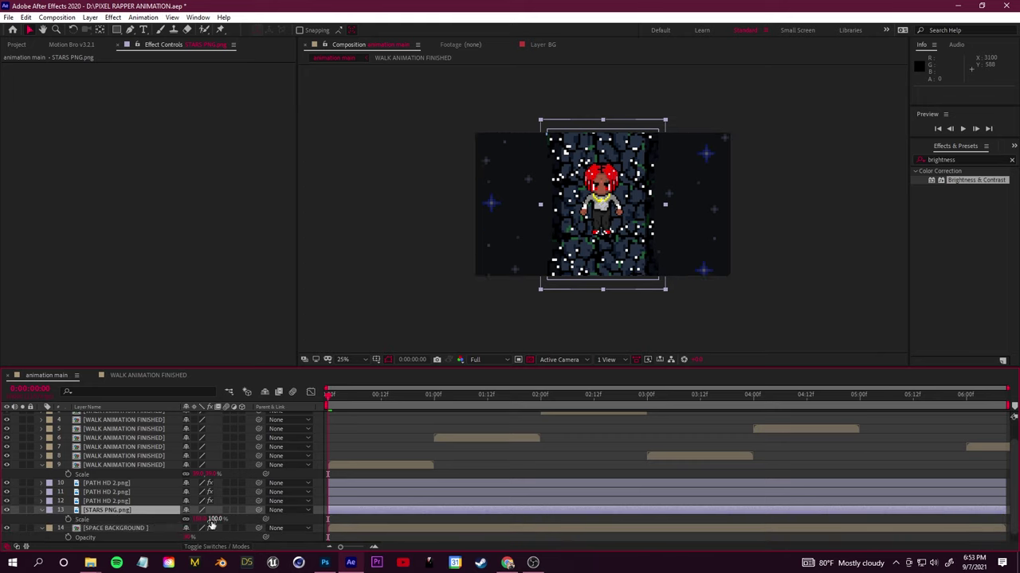
drag(614, 277, 526, 268)
drag(596, 321, 558, 269)
drag(554, 267, 555, 281)
click(451, 424)
mouse_move(511, 218)
mouse_down()
mouse_move(522, 220)
mouse_move(511, 207)
mouse_move(541, 209)
mouse_move(510, 207)
mouse_up()
click(87, 528)
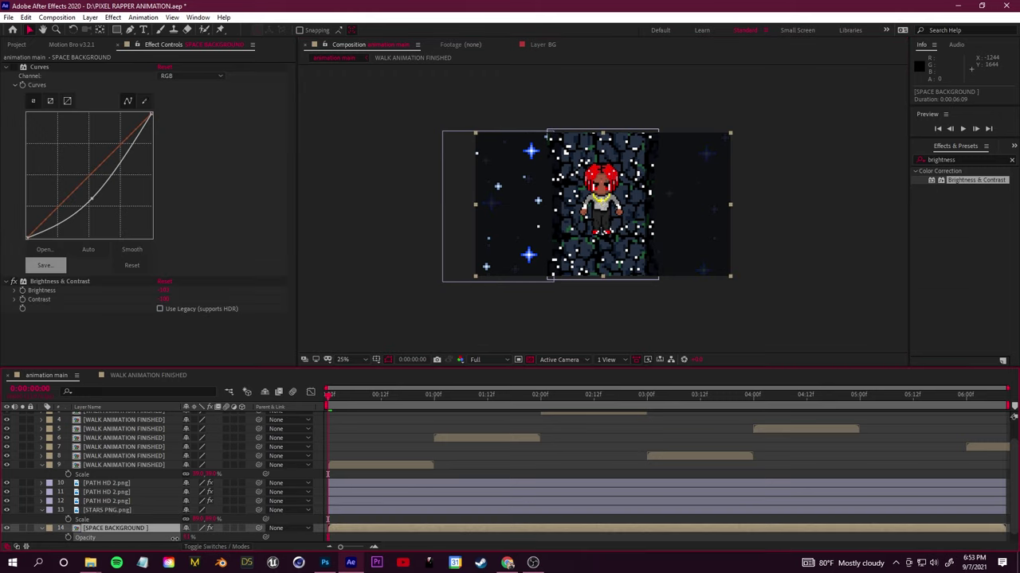
Duplicate the STARS PNG.png layer, move the copy to the right of the path and scale it down
click(118, 511)
key(ctrl+d)
drag(510, 208, 689, 204)
key(s)
drag(214, 519, 208, 520)
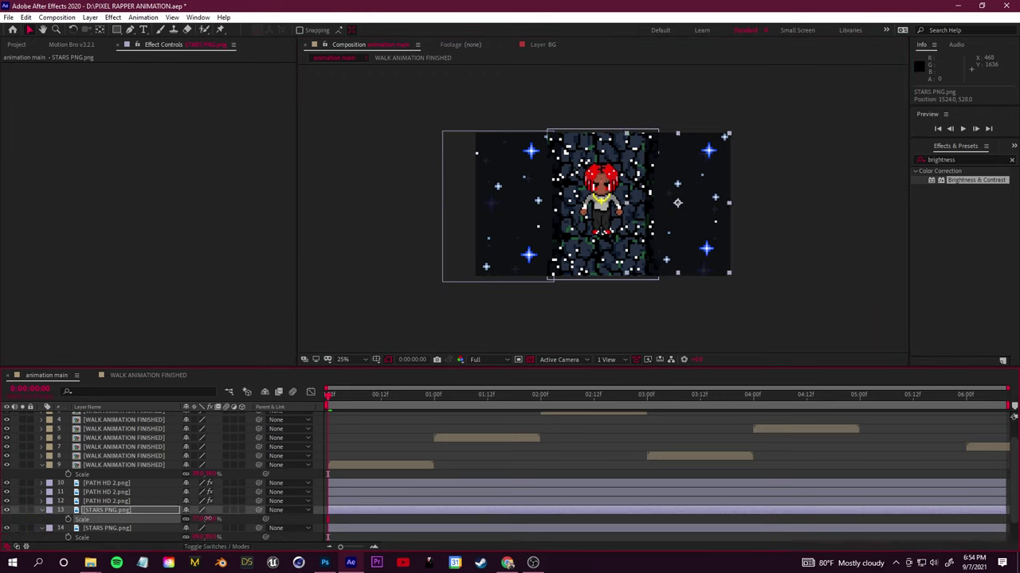
Save the After Effects project
click(628, 460)
click(8, 16)
click(24, 114)
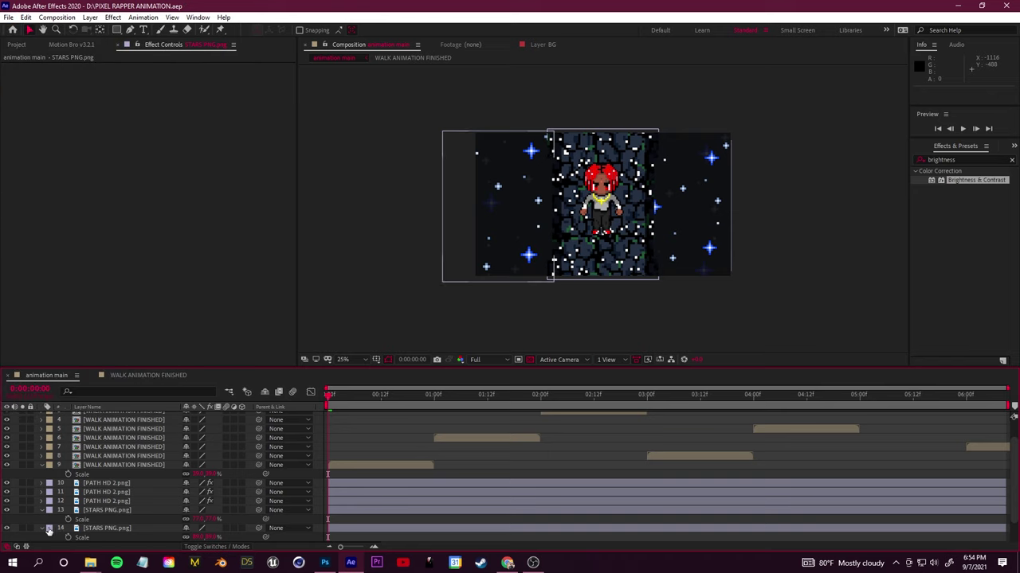
Pre-compose the two STARS PNG.png layers as STARS FOREGROUND
click(42, 529)
click(42, 511)
click(106, 511)
shift+click(104, 518)
right_click(107, 516)
click(151, 470)
text(STARS FOREGROUND)
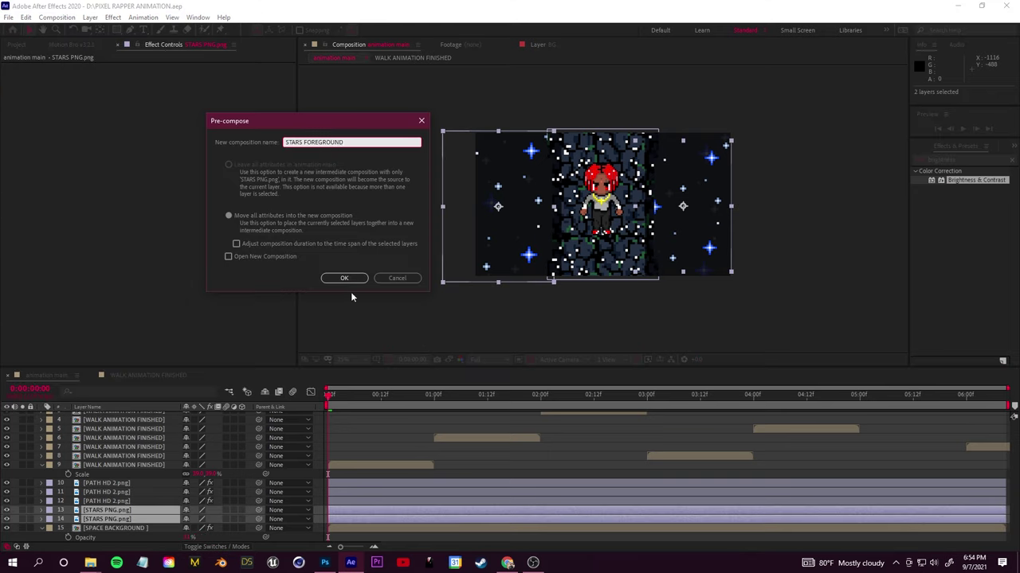
click(344, 278)
Copy the animated Offset effect from the path layer onto STARS FOREGROUND
click(964, 160)
click(119, 501)
click(38, 68)
click(116, 511)
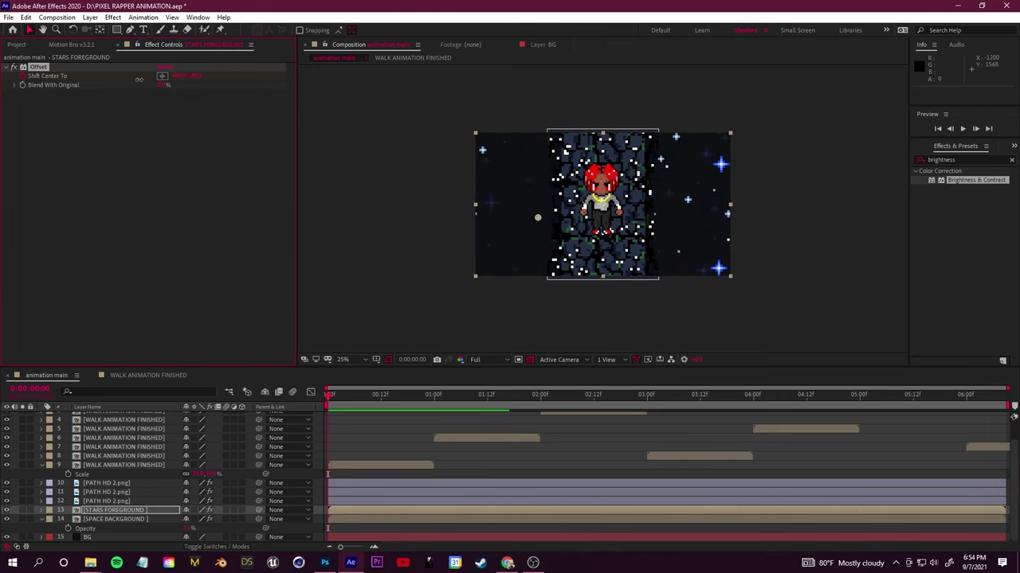
Shift the Offset effect's center of STARS FOREGROUND horizontally at the first frame and preview the stars
drag(2, 84, 0, 83)
key(space)
key(space)
Expand STARS FOREGROUND down to its Offset Shift Center To keyframes and preview the star motion
click(42, 511)
scroll(51, 513, down, 1)
click(51, 502)
click(60, 510)
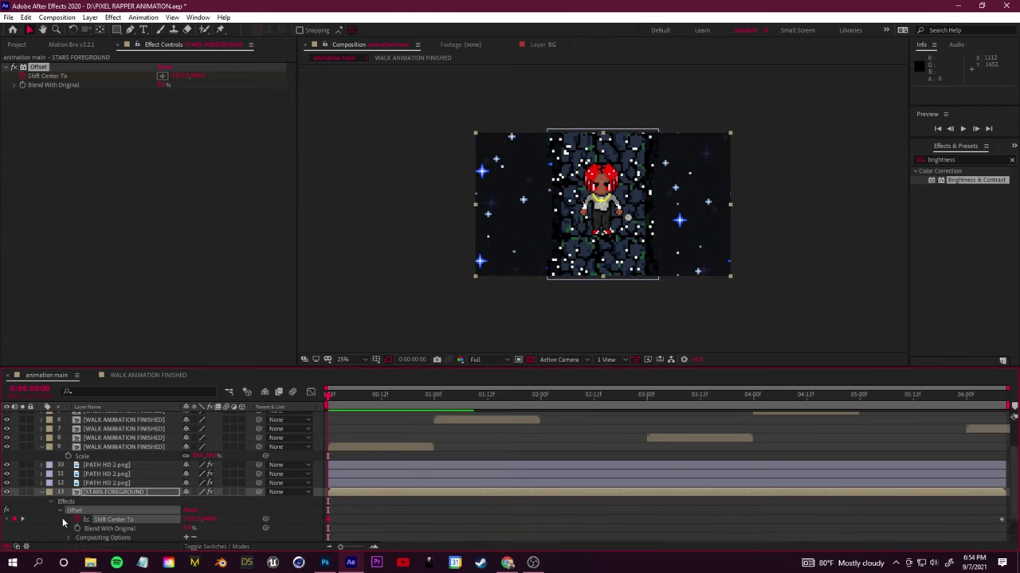
scroll(63, 518, down, 1)
key(space)
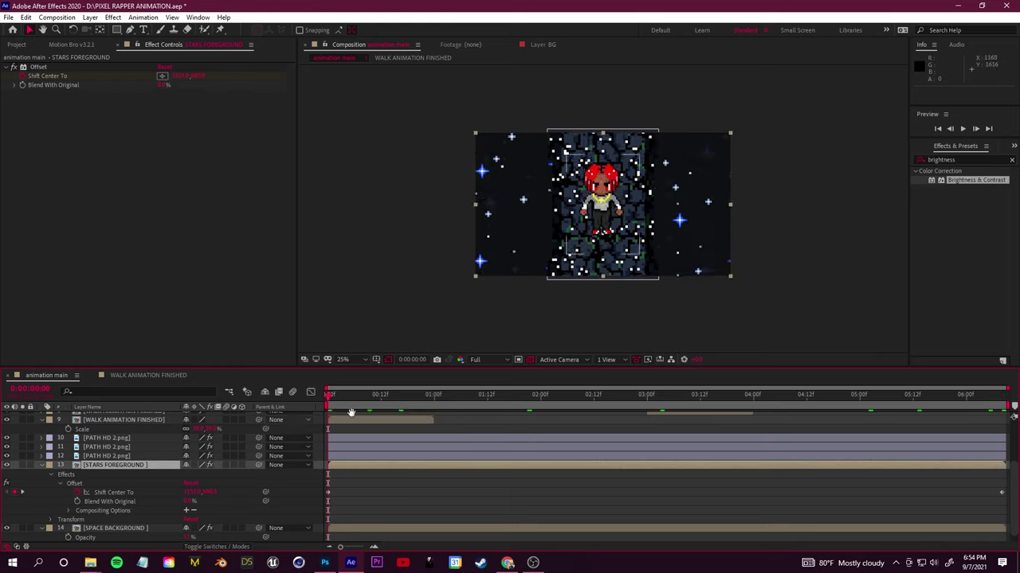
key(space)
Set the vertical Shift Center To value of STARS FOREGROUND to -200 at its last keyframe
click(22, 492)
drag(199, 76, 258, 85)
click(537, 395)
key(space)
key(space)
click(22, 492)
click(199, 75)
text(-200)
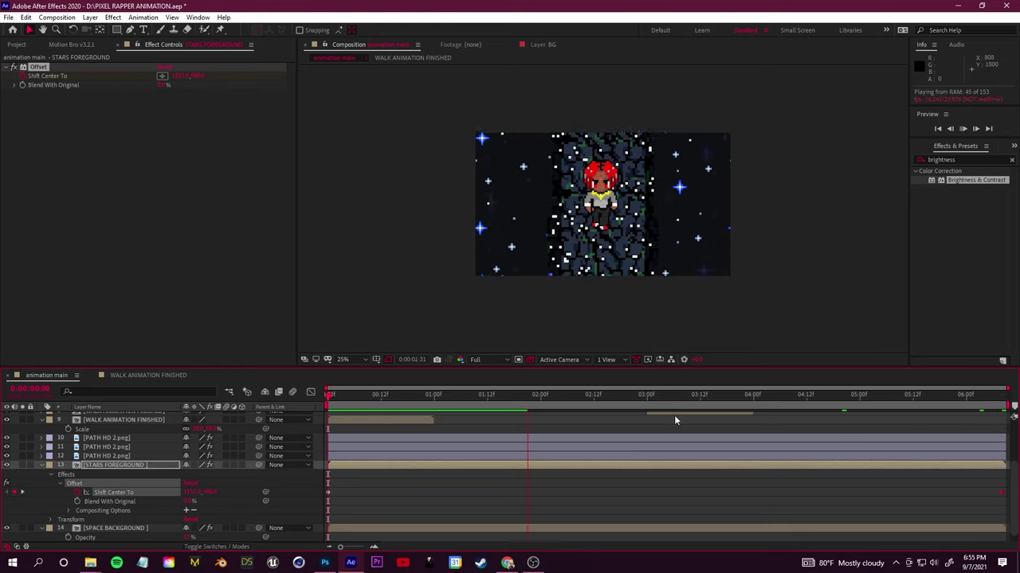
Return to the first frame, save the project and preview the main animation
click(598, 395)
key(Home)
key(ctrl+s)
click(614, 330)
key(space)
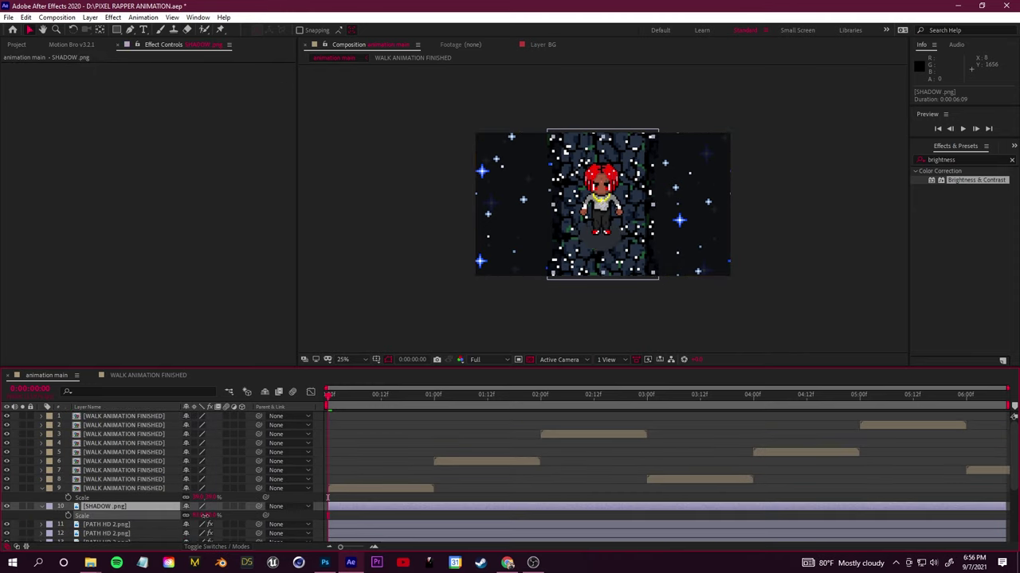
Scale down the SHADOW.png layer, set its blending mode to Multiply and preview the walk
drag(206, 516, 197, 516)
click(216, 547)
click(200, 507)
click(219, 238)
click(201, 507)
click(219, 88)
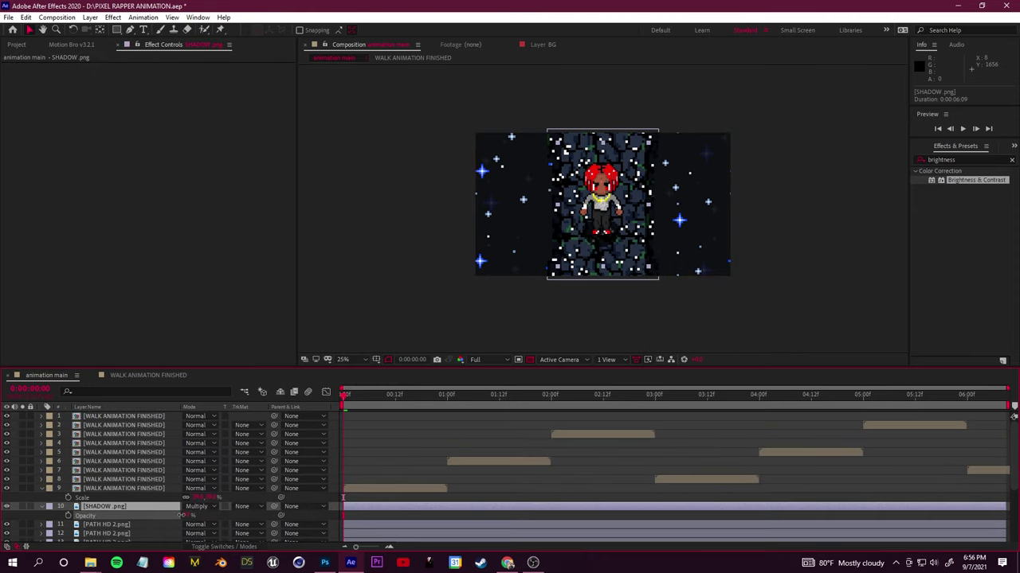
click(445, 446)
key(space)
drag(659, 397, 343, 397)
Switch to the browser and skim through several scenes of the Molly Heart lyric video as pixel-art reference
click(508, 563)
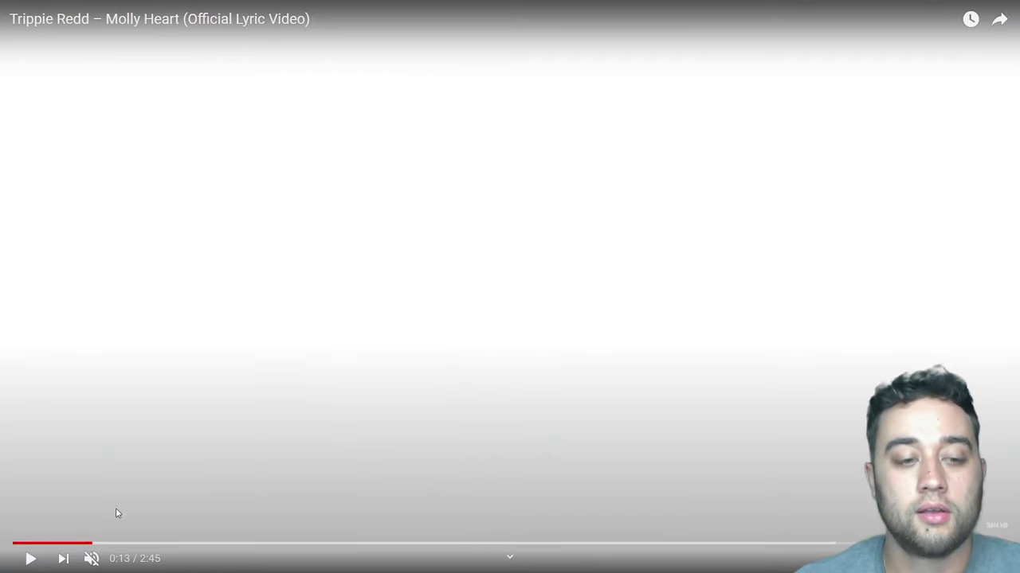
click(142, 544)
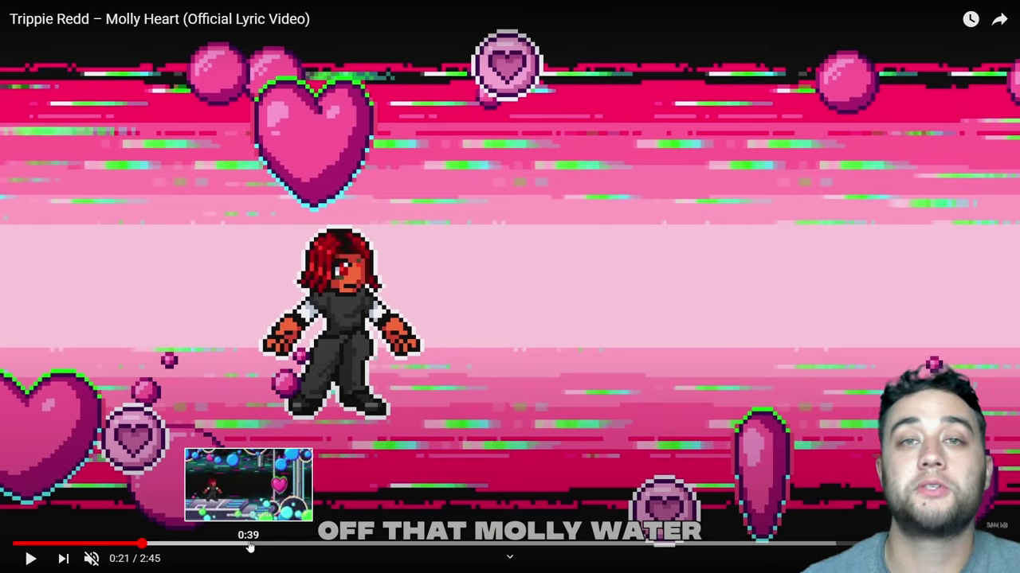
click(249, 544)
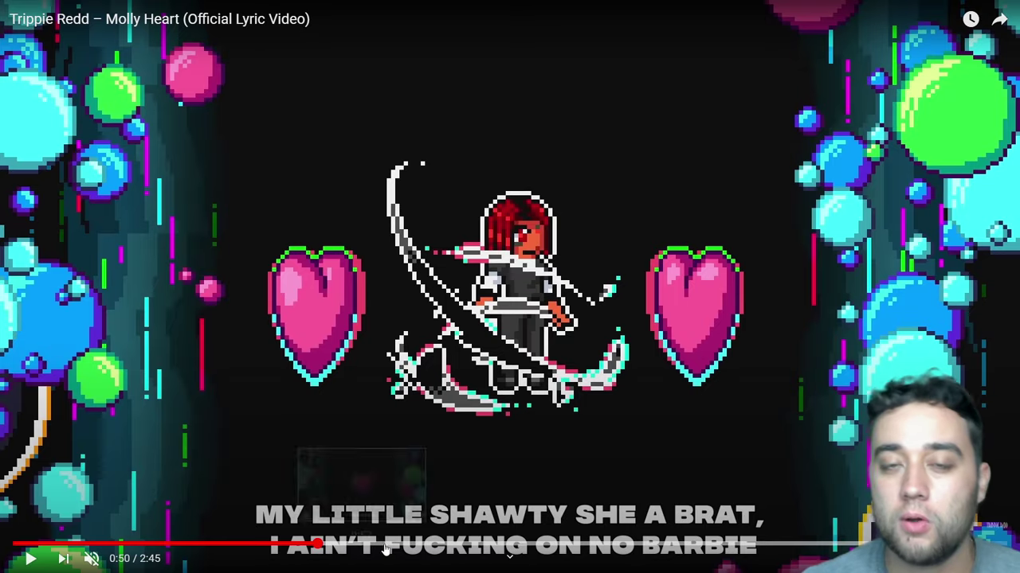
click(396, 544)
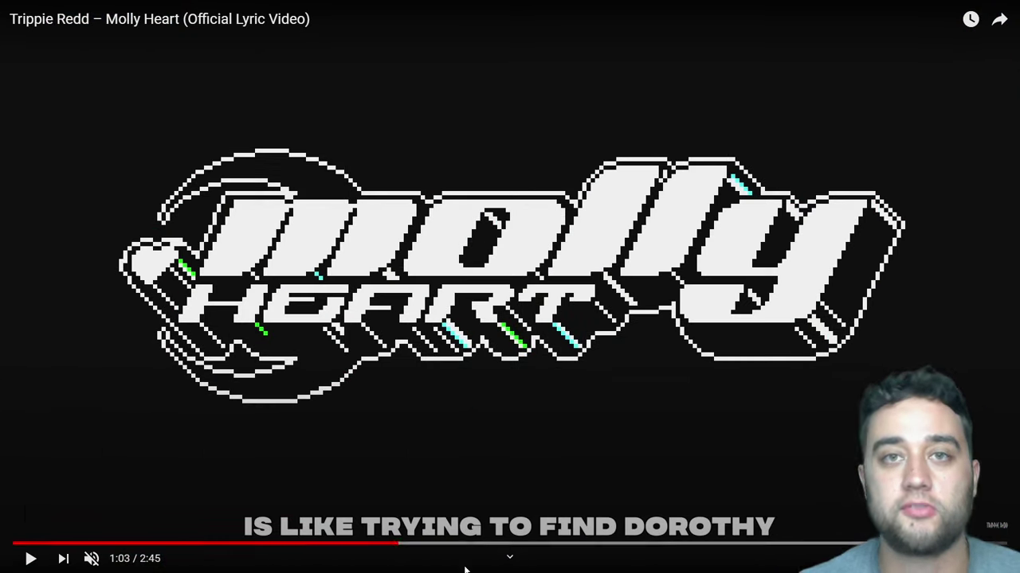
click(446, 544)
click(596, 544)
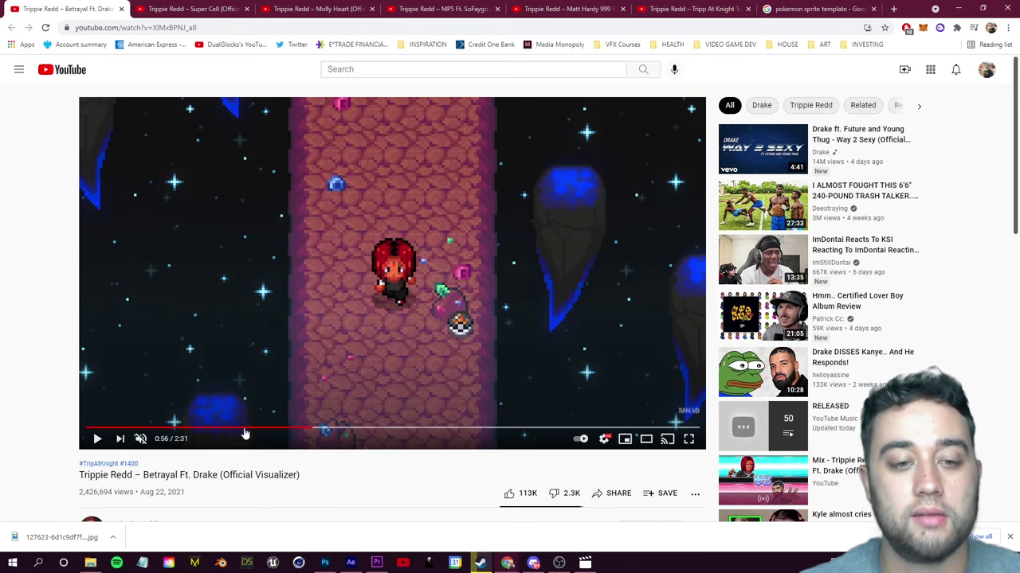
Review the path-walking, versus and battle scenes in the Betrayal visualizer on YouTube
click(244, 432)
click(207, 431)
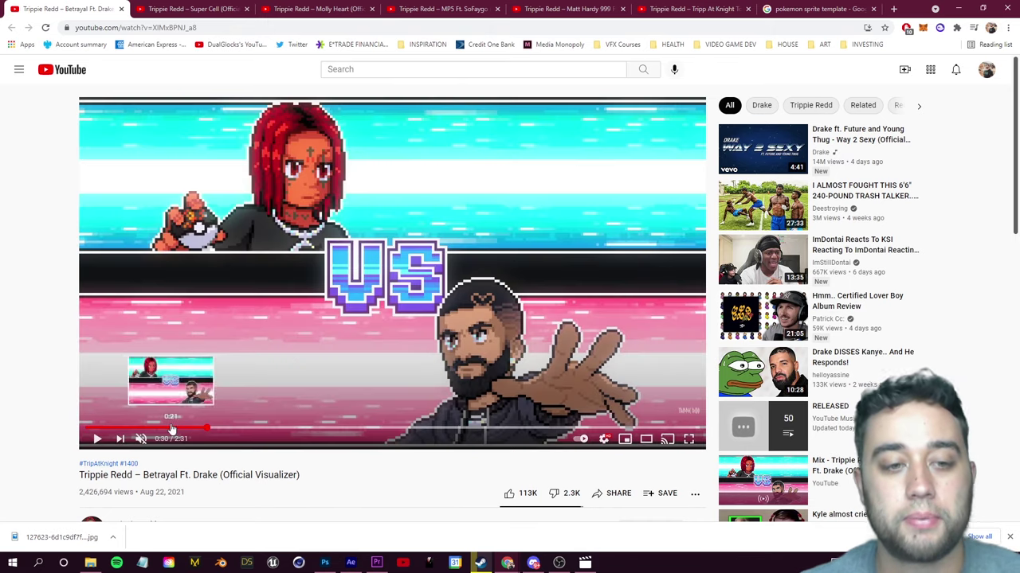
click(212, 431)
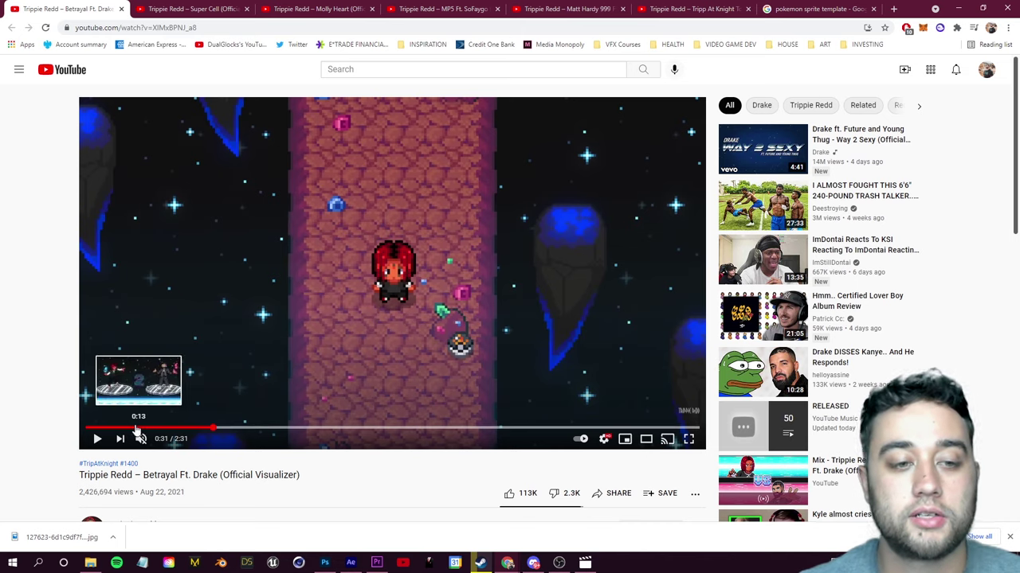
click(139, 429)
click(171, 252)
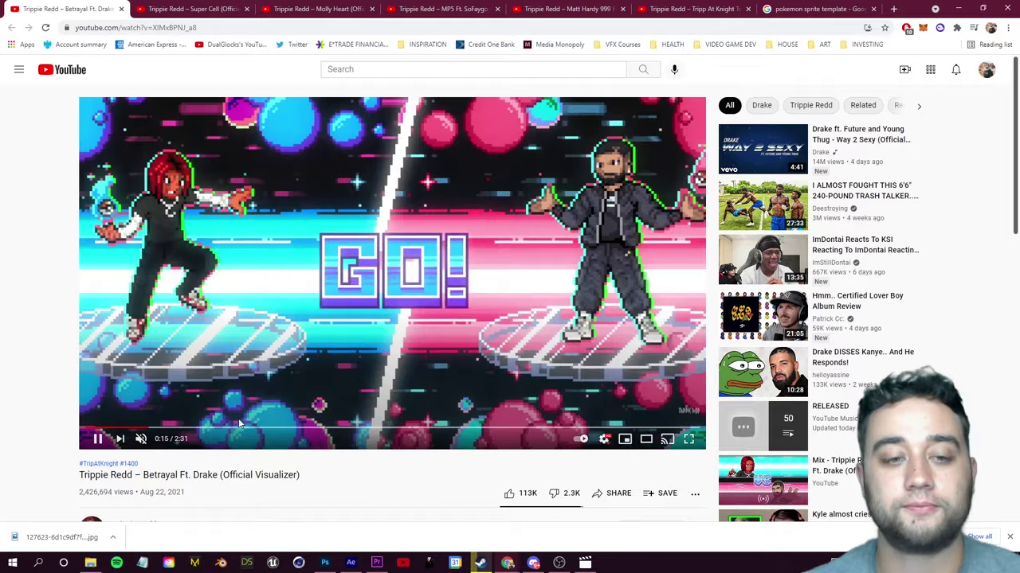
click(253, 321)
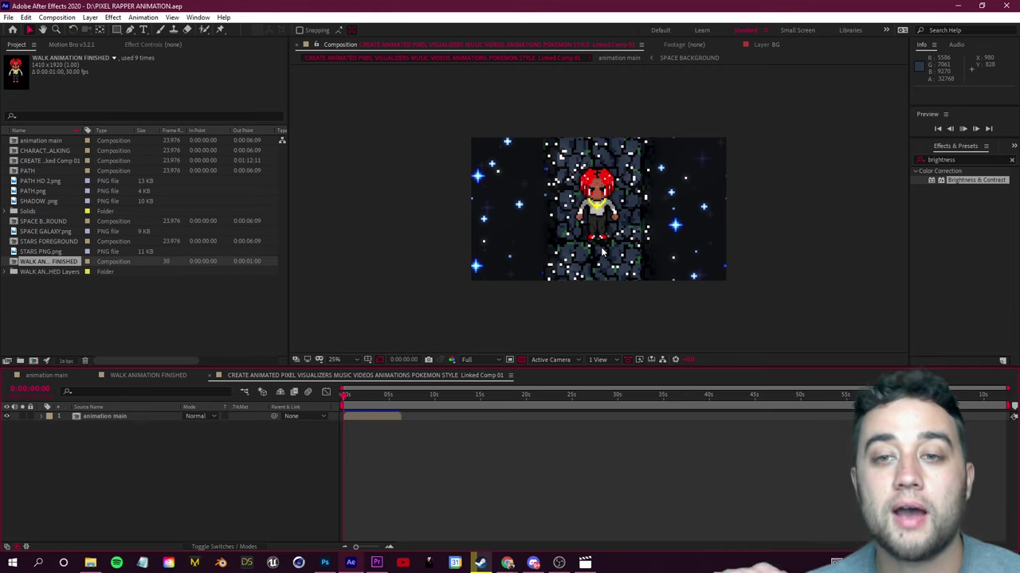
Play back the finished animation in the linked After Effects composition at 50% magnification
key(space)
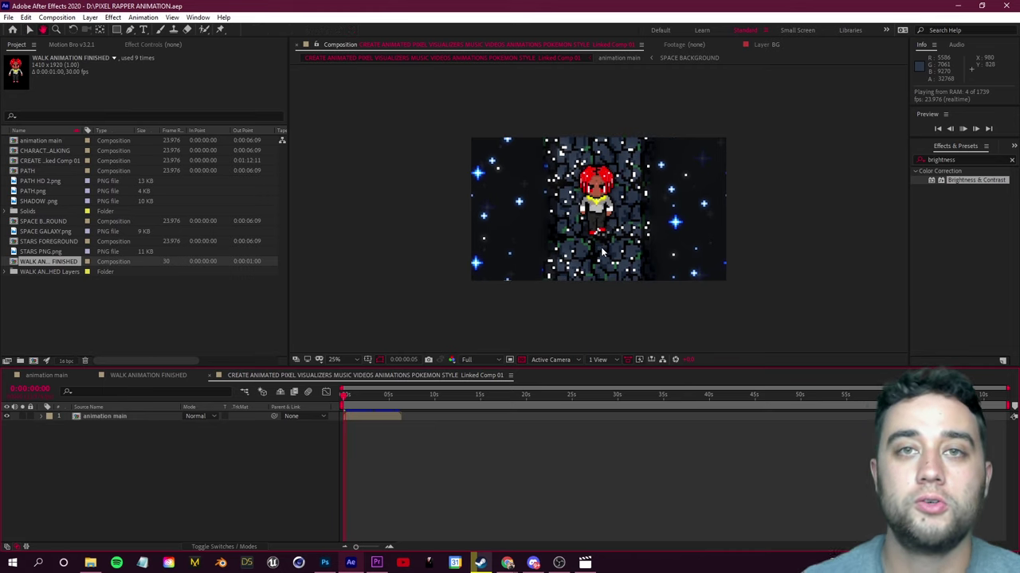
scroll(594, 246, up, 2)
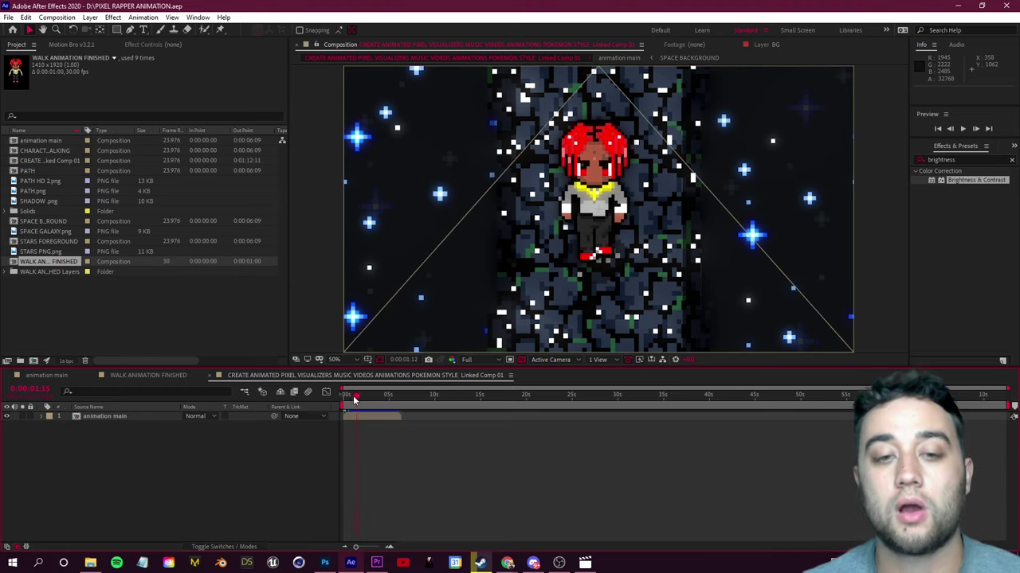
key(space)
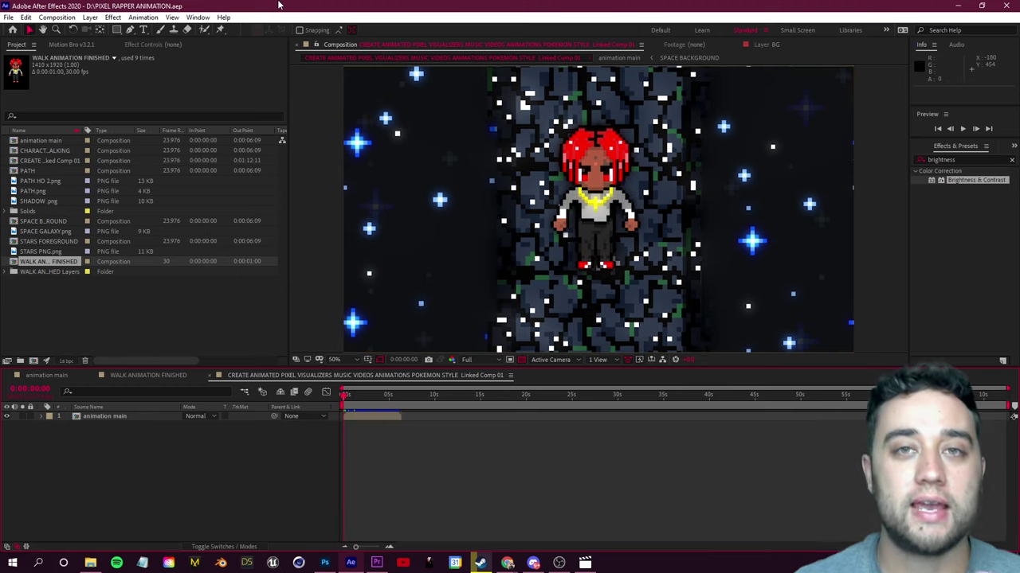